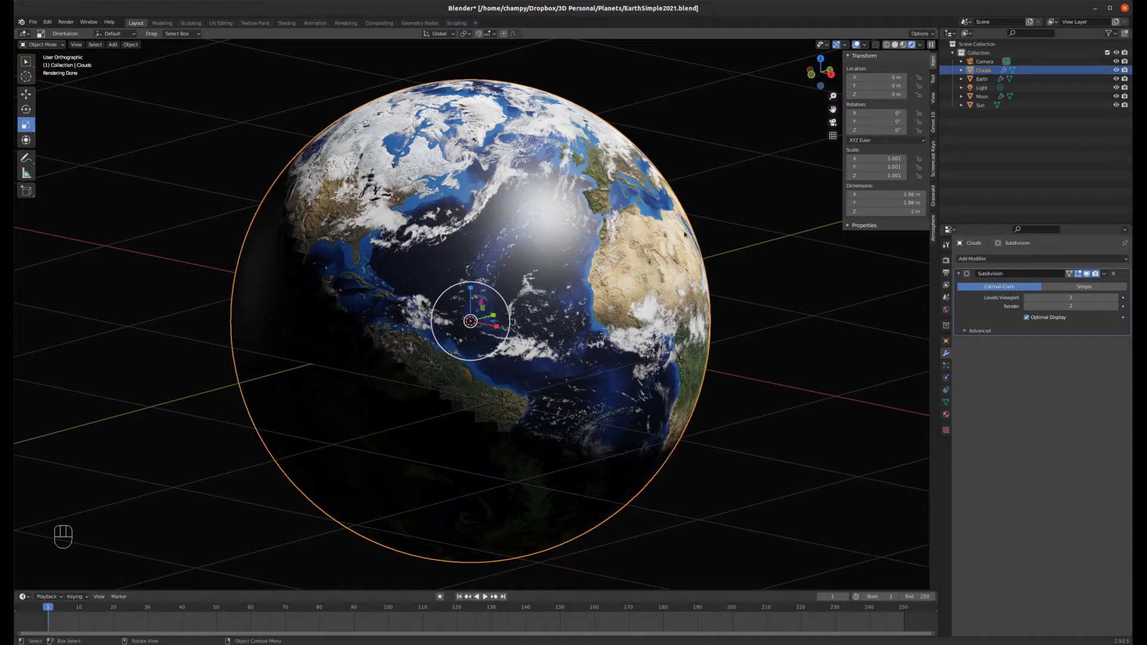
Step: Switch the viewport to material preview shading and delete the Light object from the scene
click(904, 45)
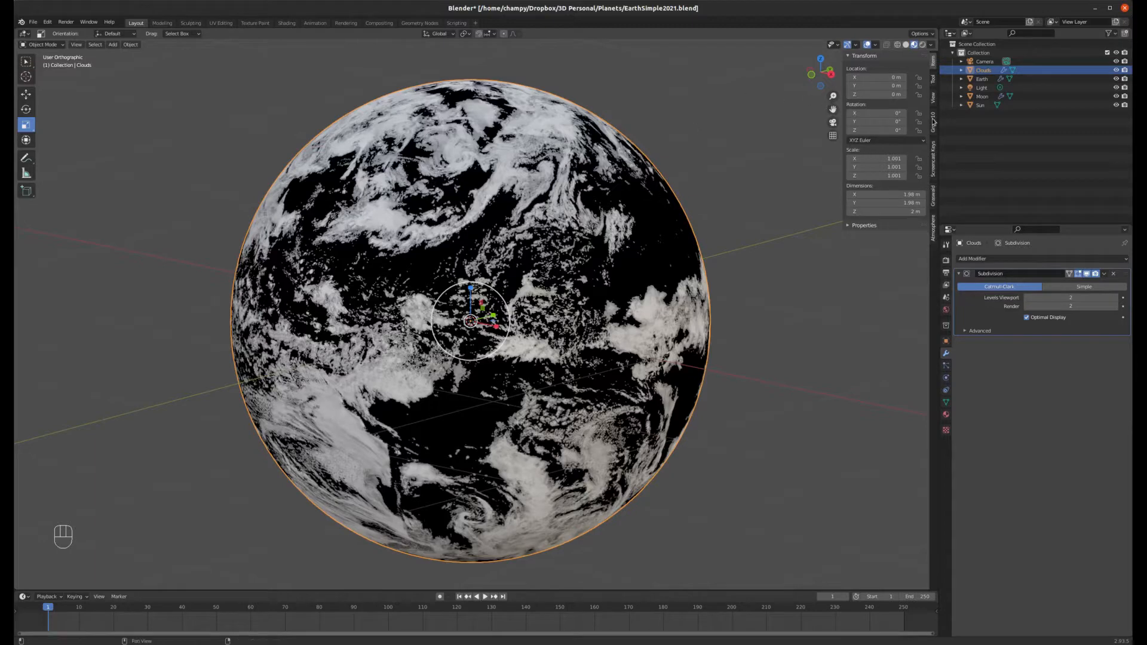
click(982, 87)
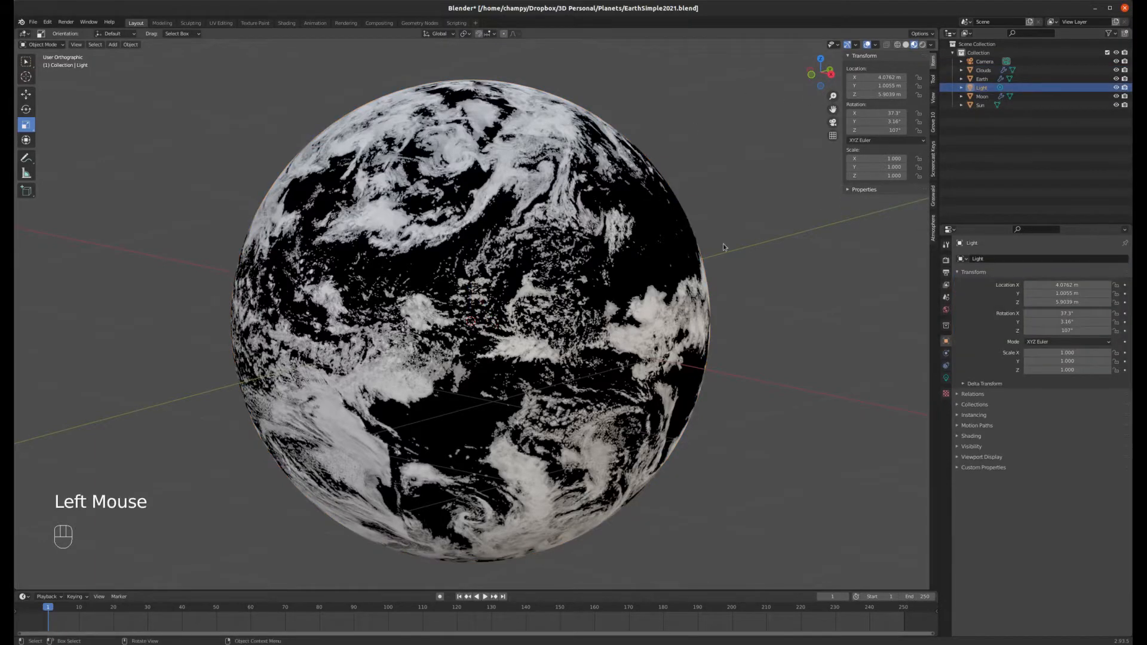
scroll(724, 247, down, 6)
key(Delete)
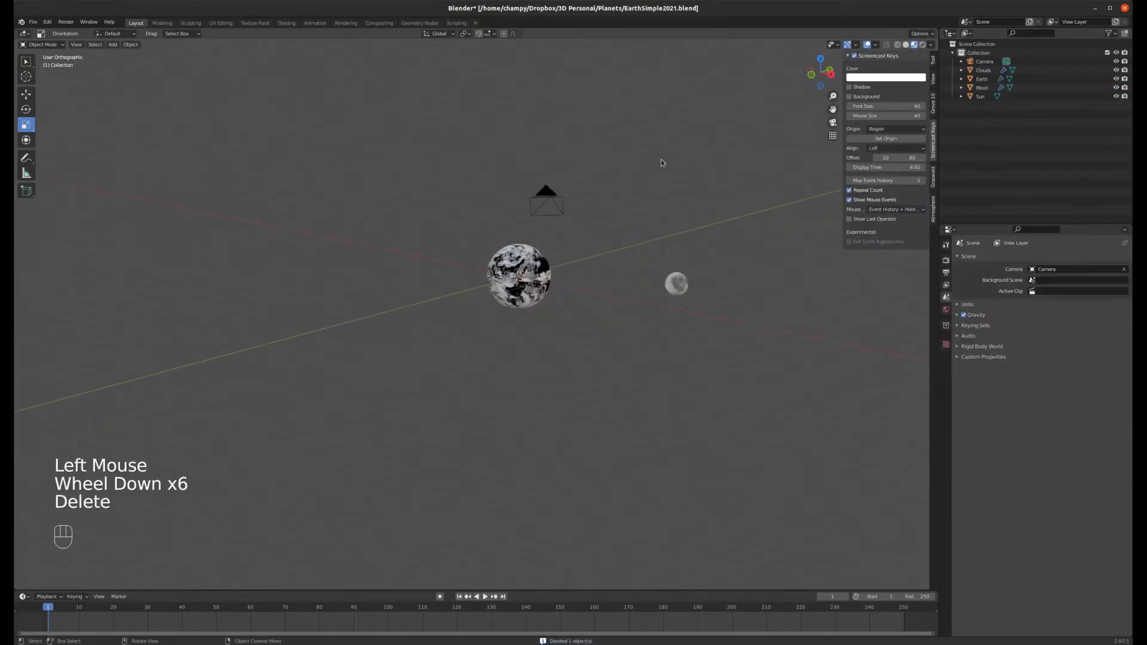
Step: Examine the Sun, Earth and Clouds spheres by selecting each one and zooming the viewport around them
scroll(694, 275, down, 4)
click(366, 149)
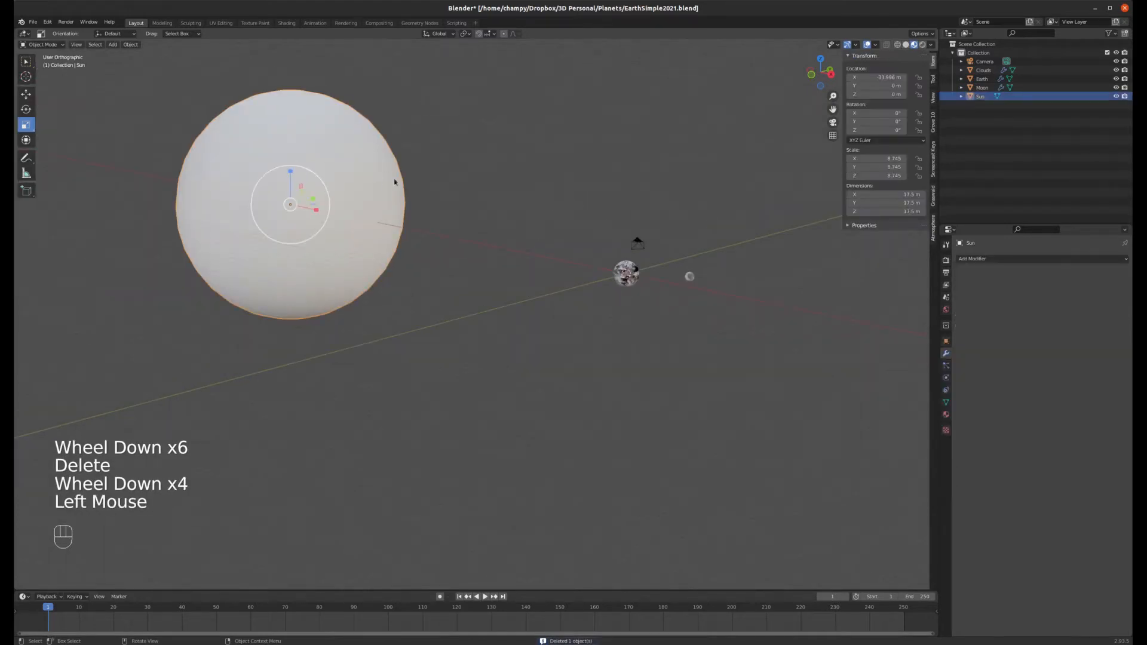
scroll(686, 224, up, 4)
scroll(661, 167, down, 2)
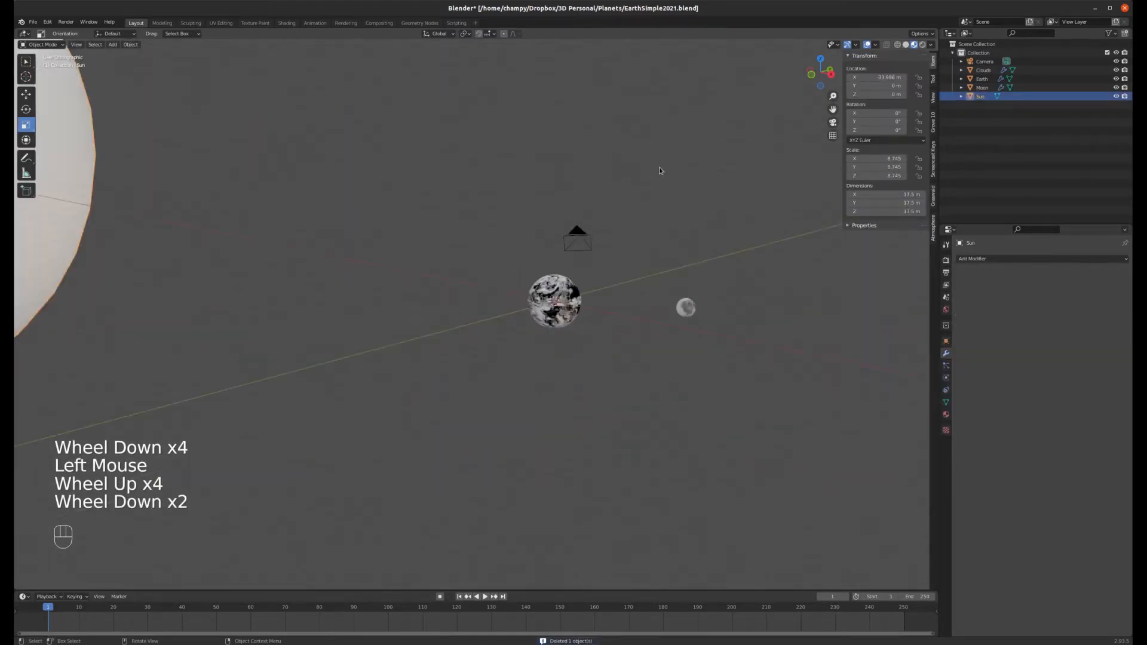
scroll(633, 191, up, 4)
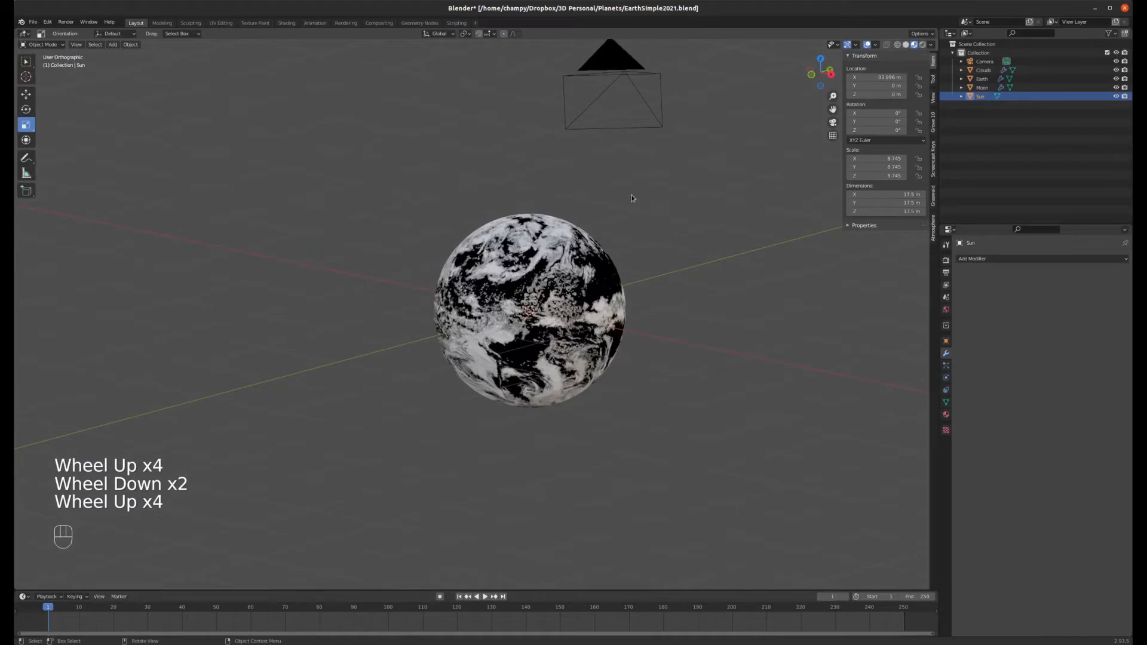
scroll(593, 273, up, 3)
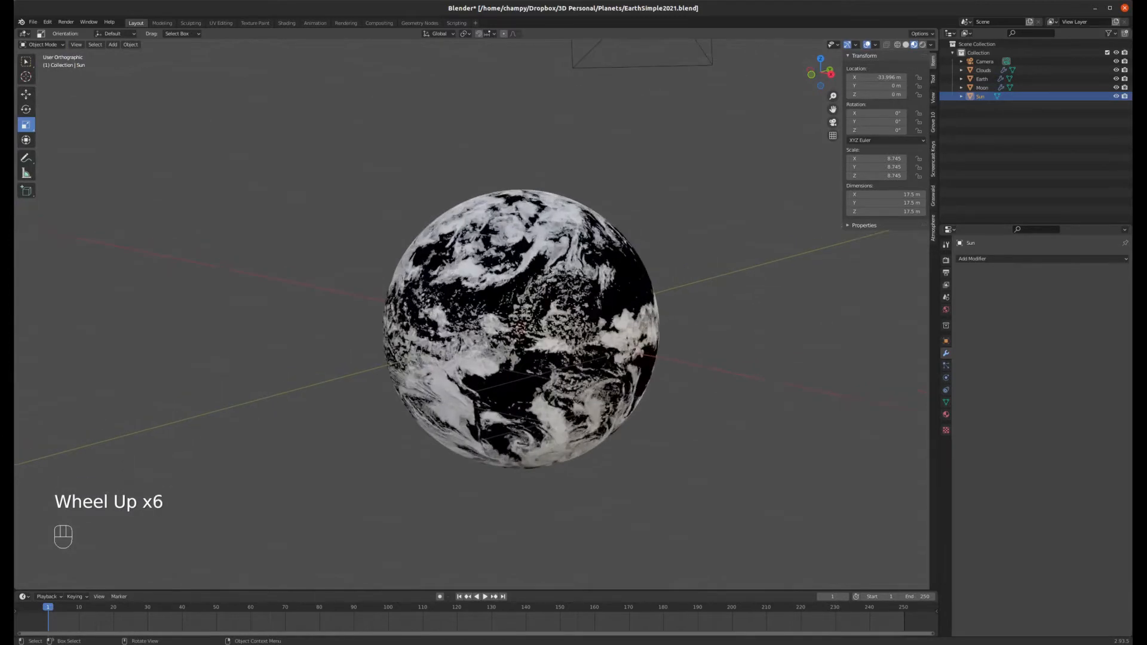
click(987, 79)
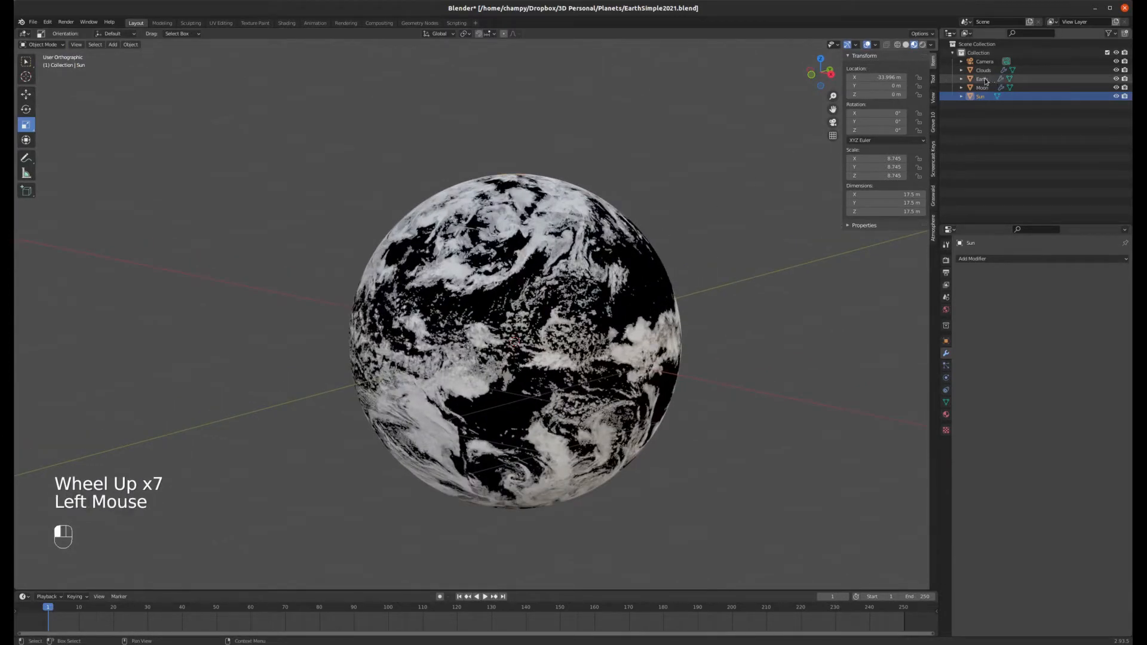
scroll(598, 173, up, 11)
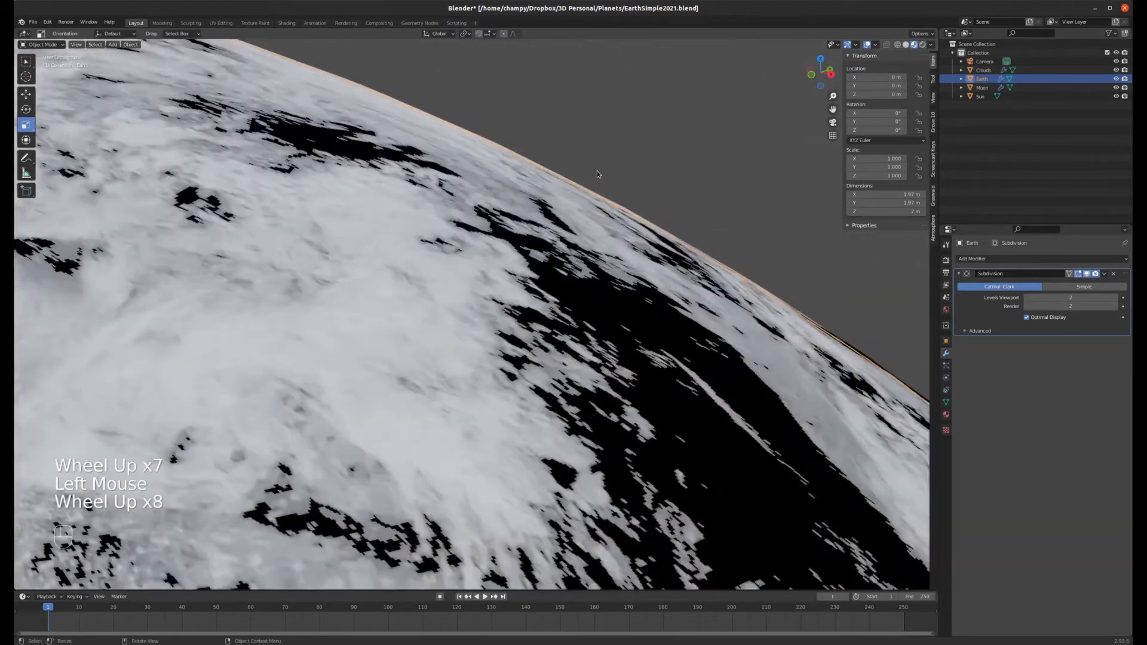
scroll(583, 199, up, 4)
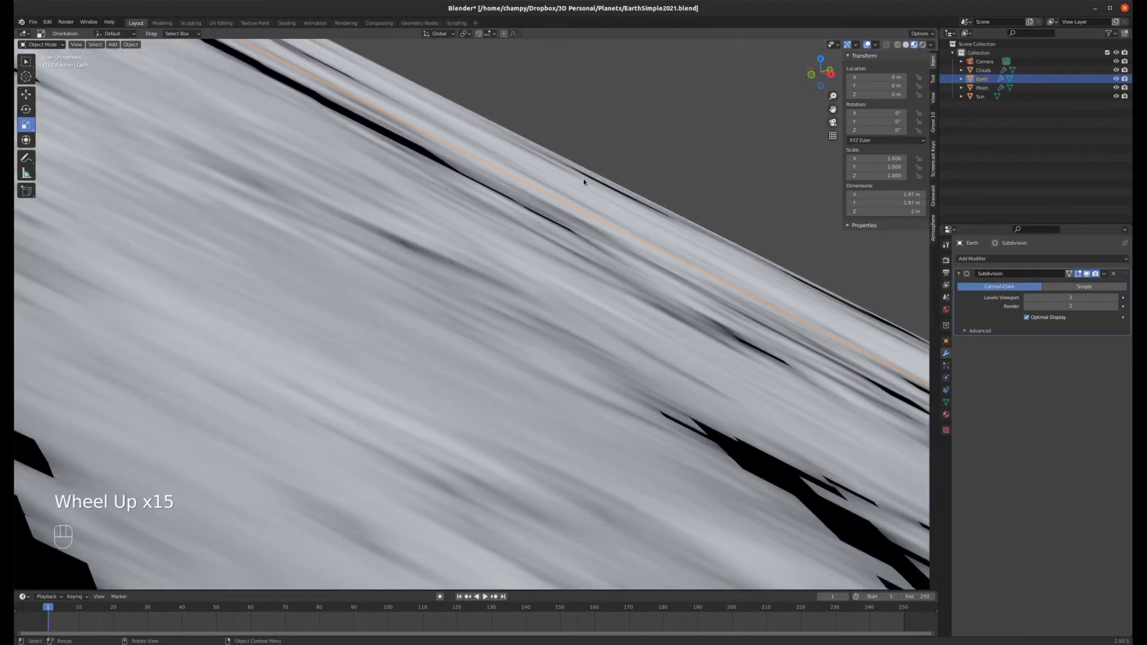
click(983, 70)
scroll(605, 248, down, 4)
scroll(605, 247, down, 8)
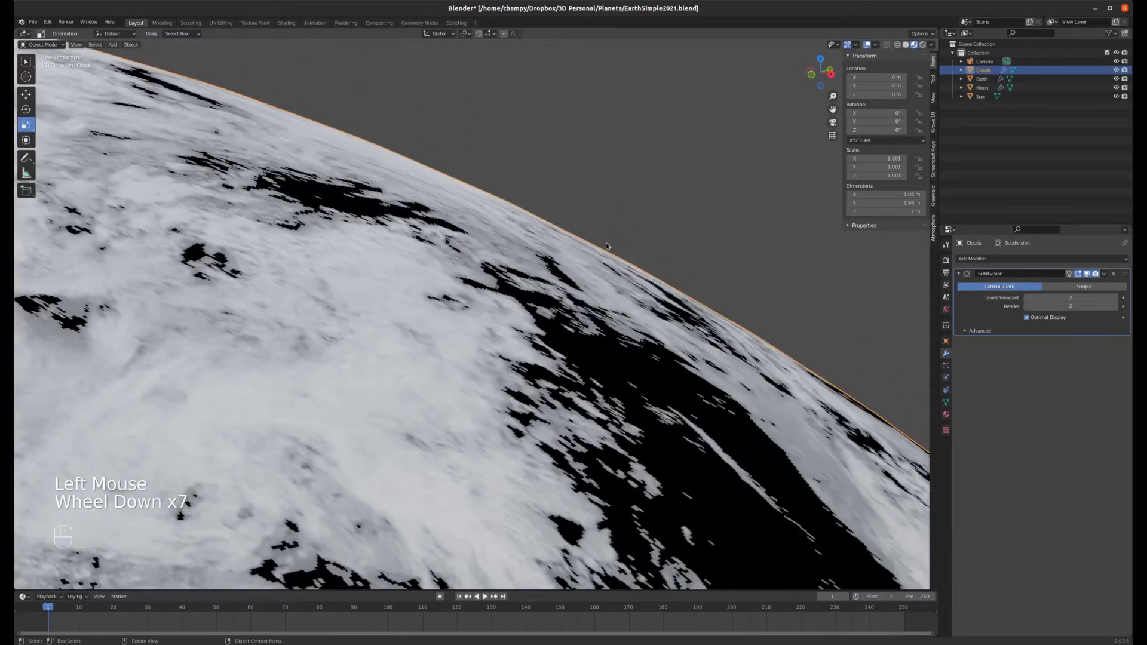
scroll(618, 214, down, 3)
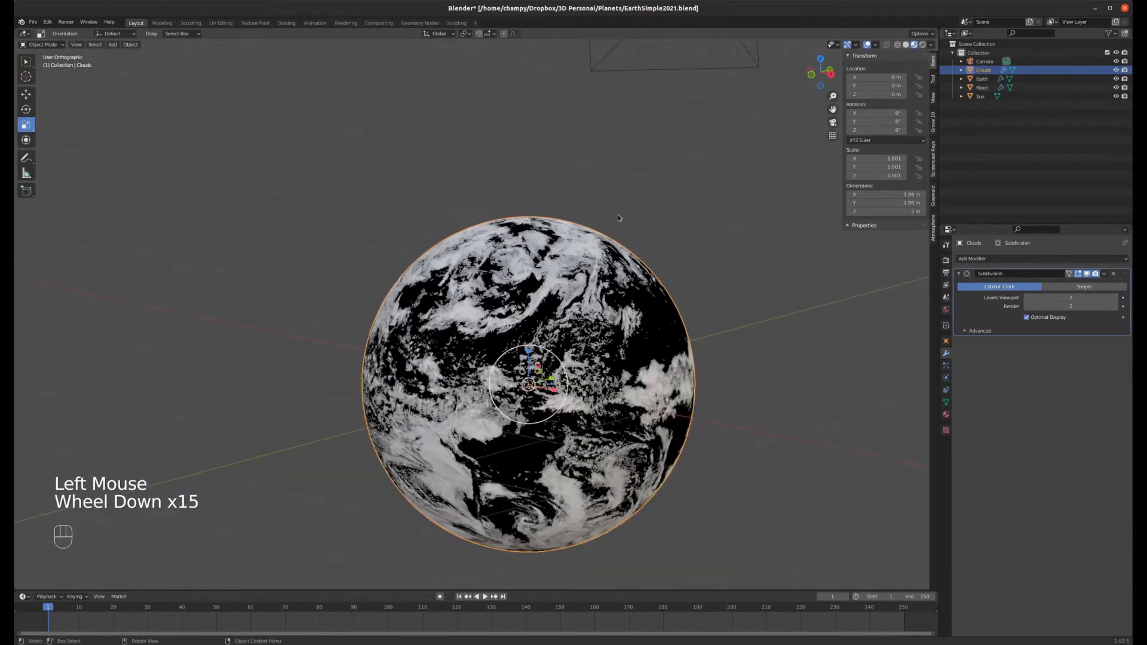
scroll(605, 378, up, 3)
scroll(604, 297, down, 1)
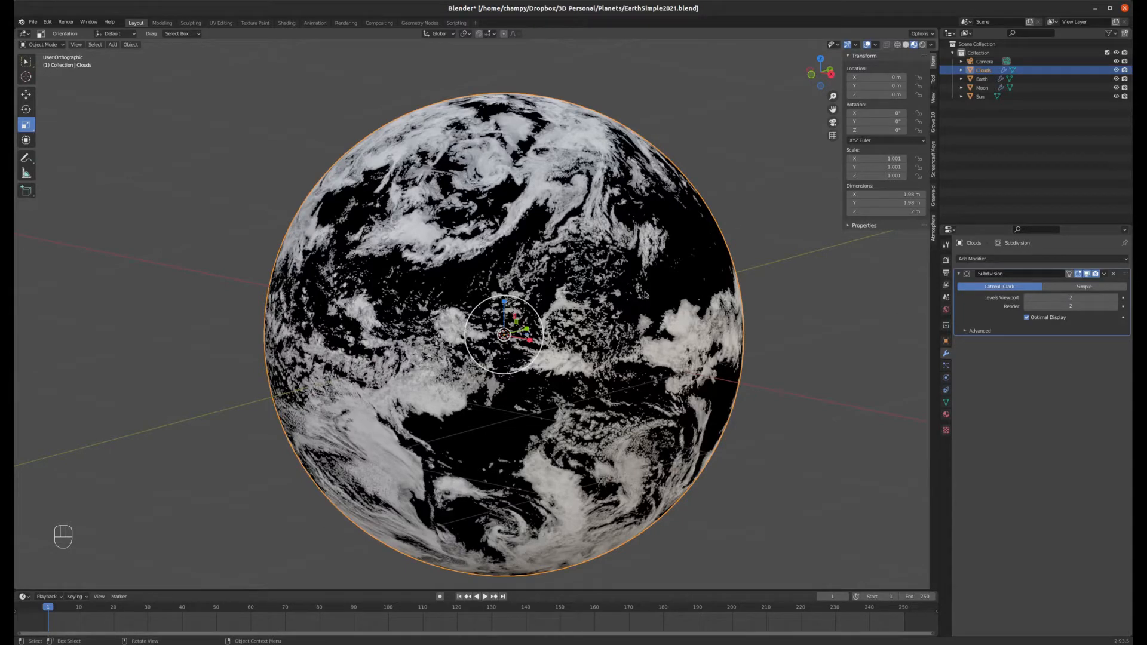
Step: Select the Earth and switch the viewport to solid shading
click(983, 81)
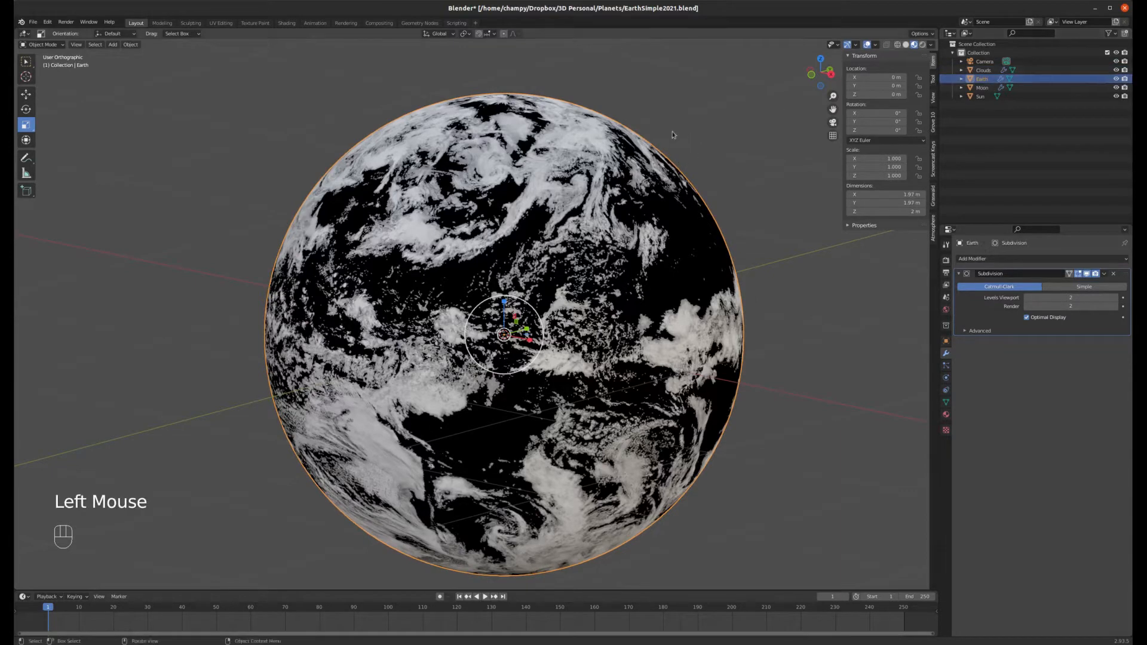
key(z)
key(a)
key(a)
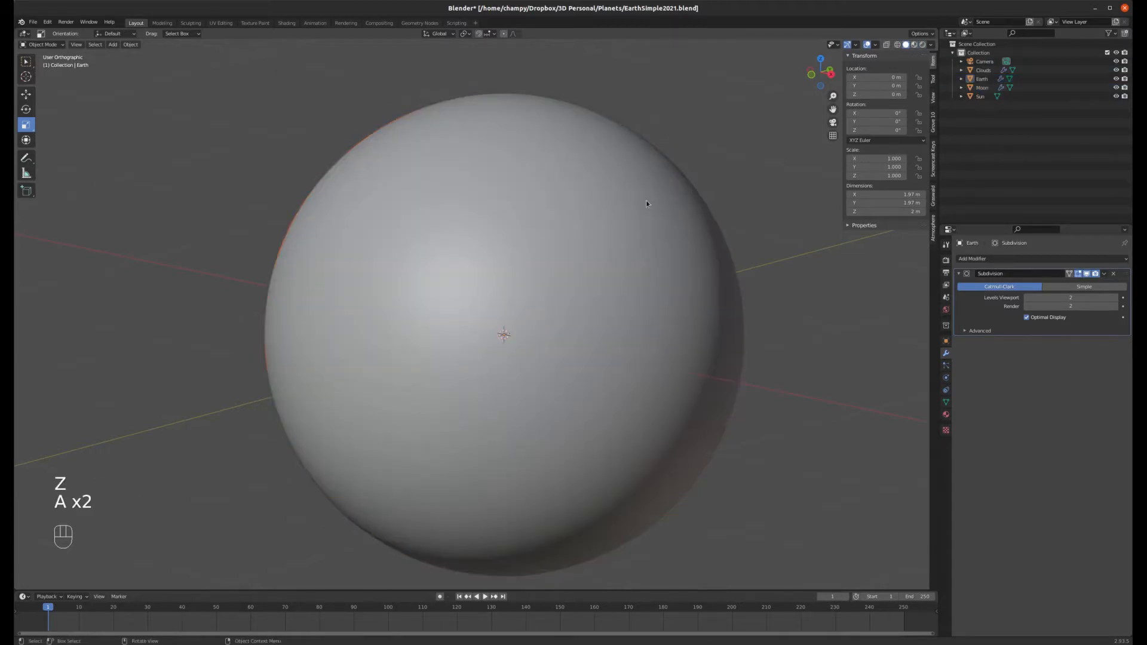
Step: Parent the Earth object to the Clouds object using the Object parenting option
click(713, 183)
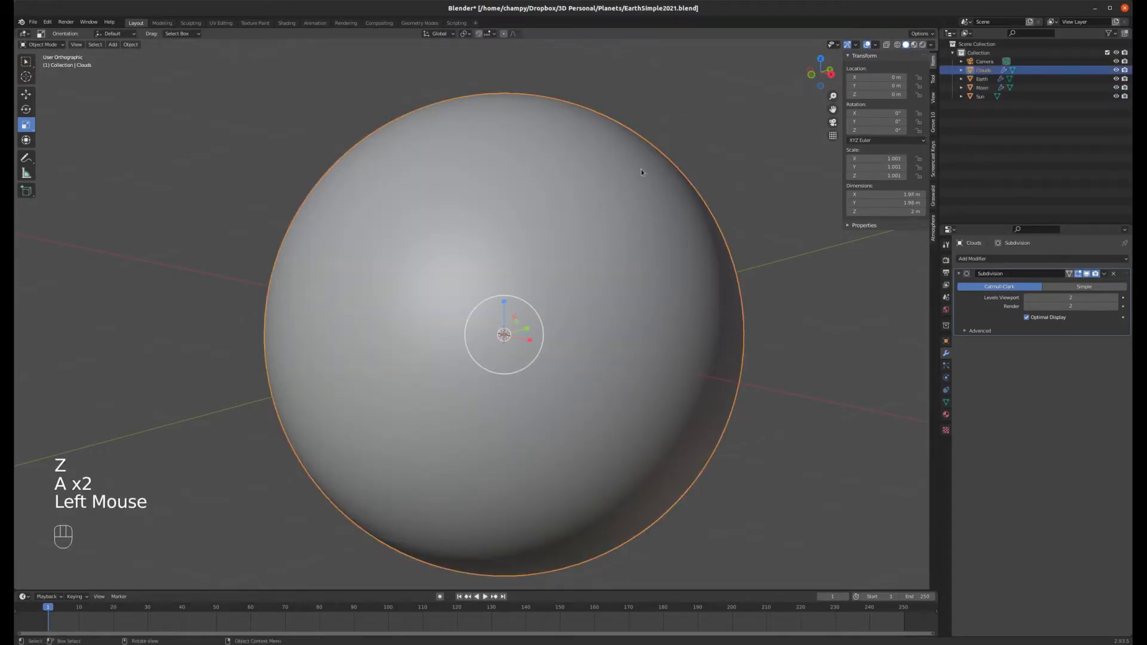
click(616, 197)
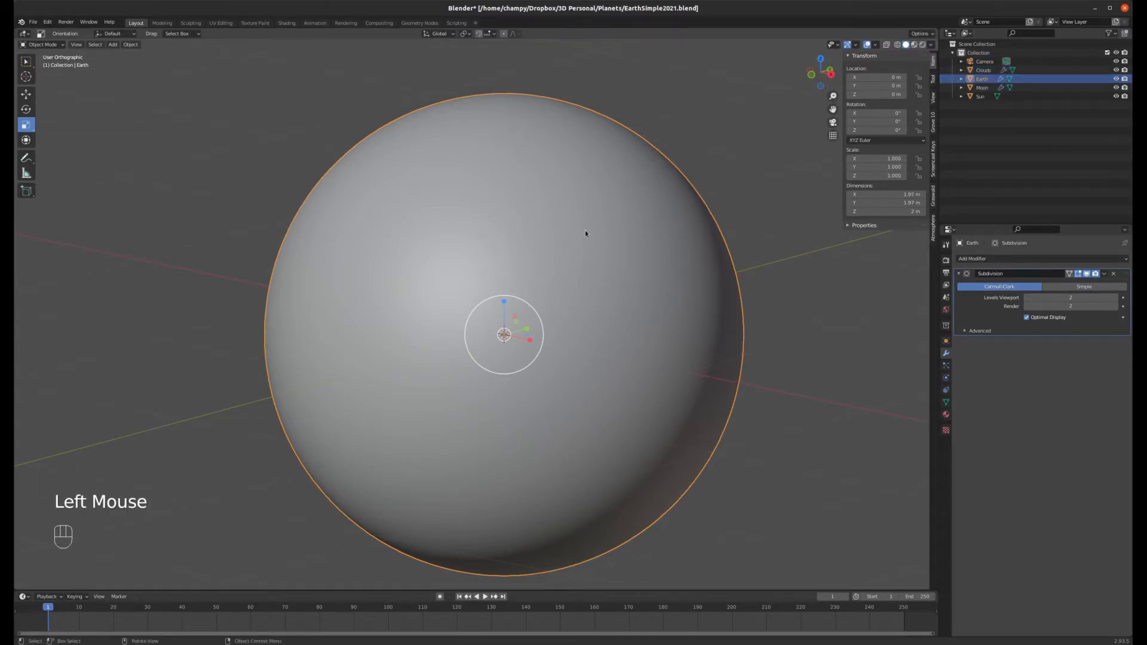
shift+click(627, 138)
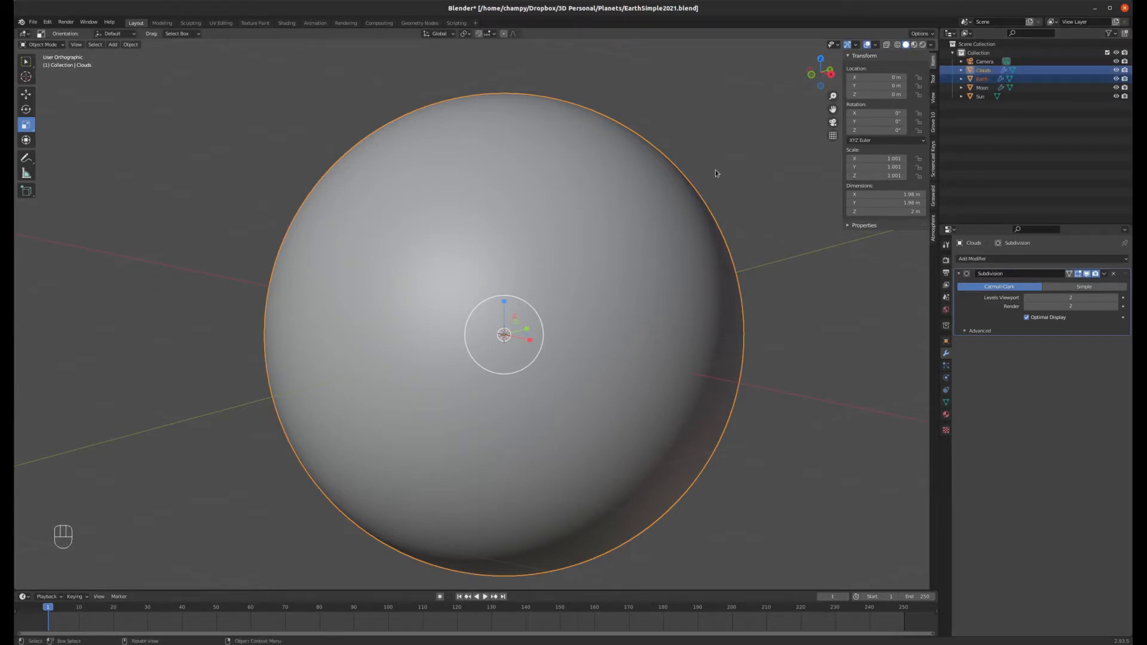
key(ctrl+p)
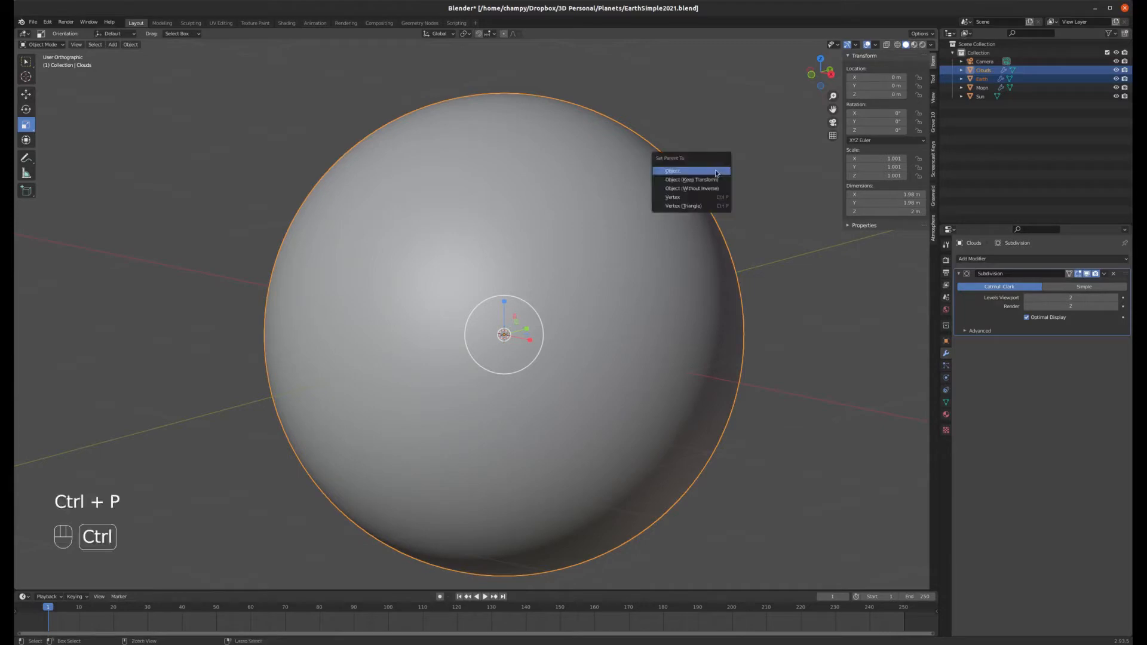
click(680, 172)
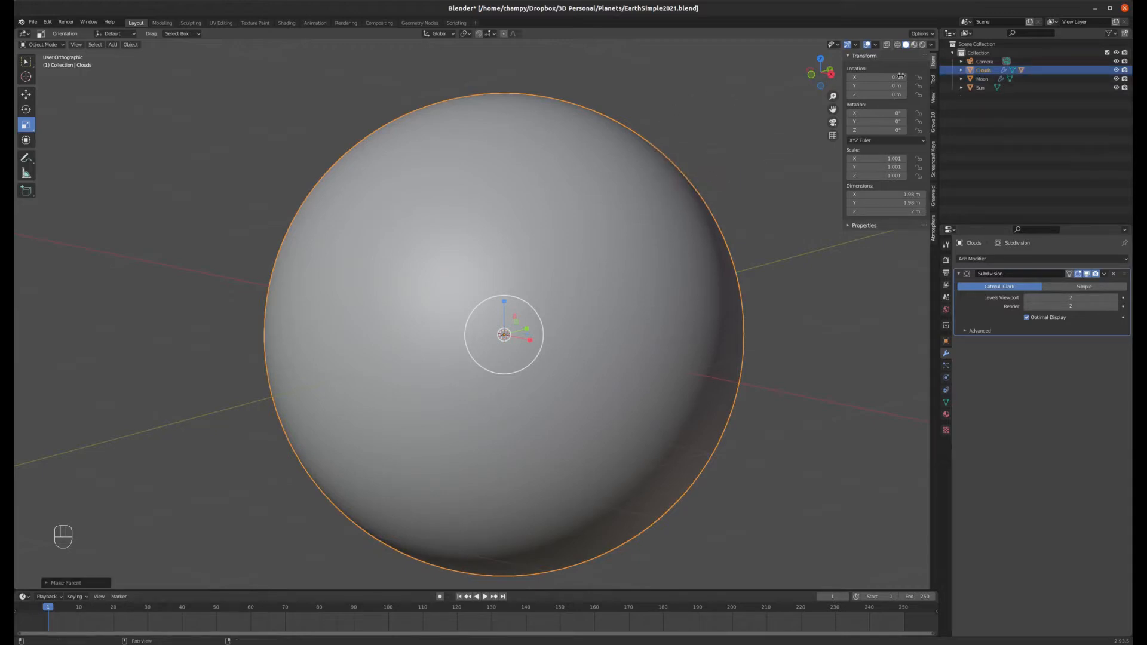
Step: Expand the Clouds object's hierarchy in the outliner and inspect its children and the selected spheres
click(962, 70)
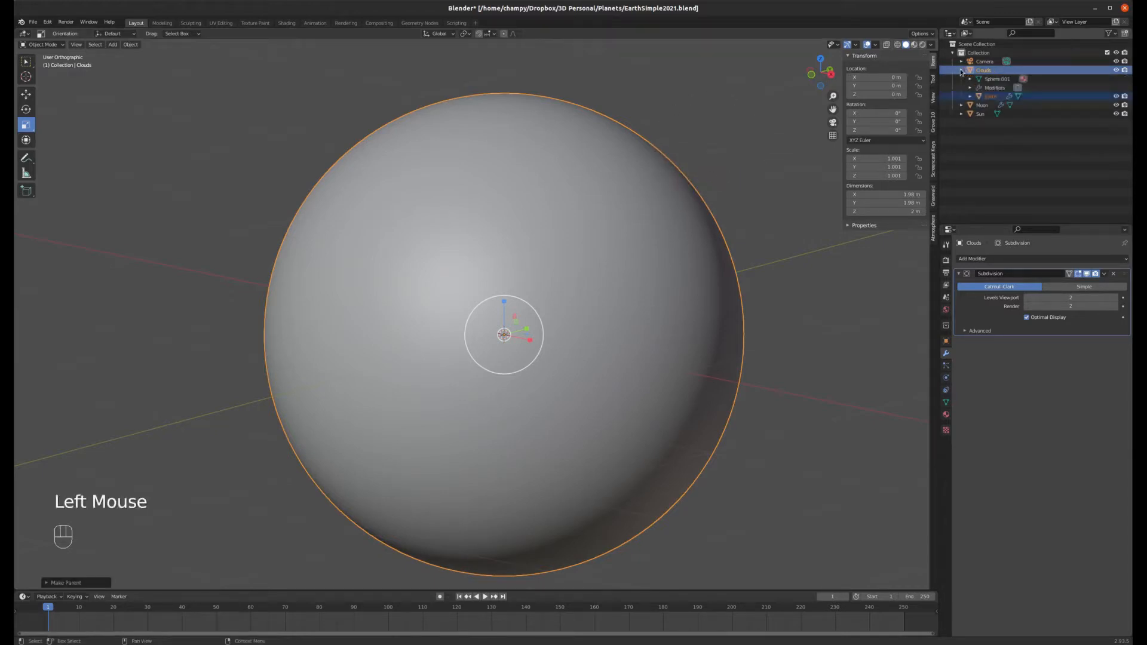
click(980, 72)
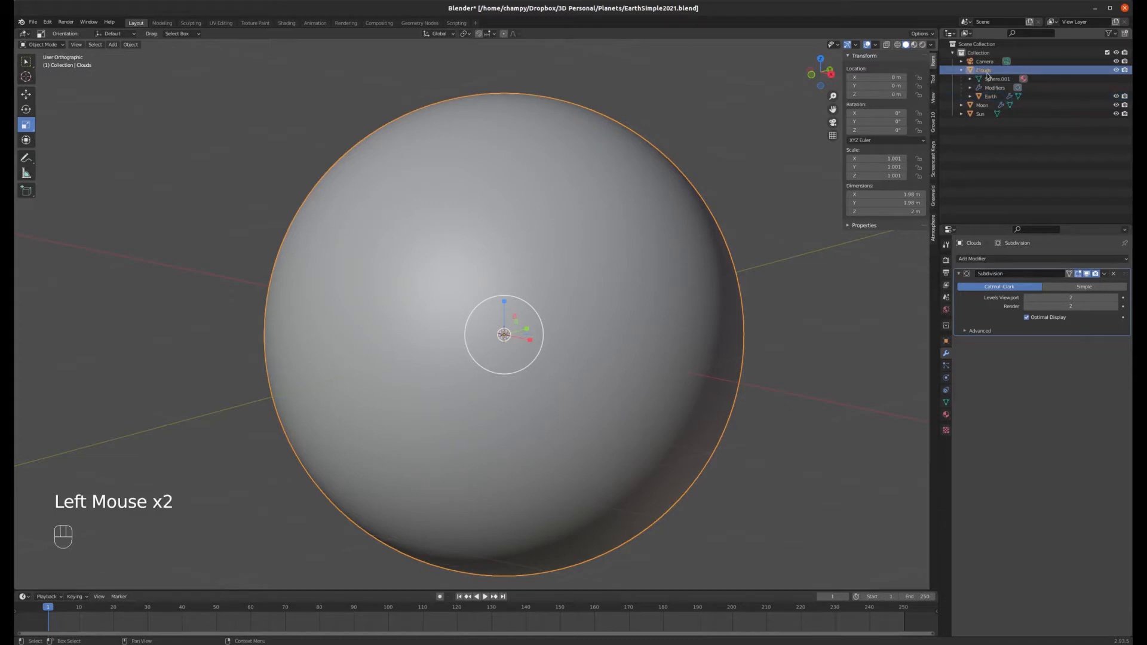
click(990, 96)
click(985, 71)
click(664, 141)
click(576, 183)
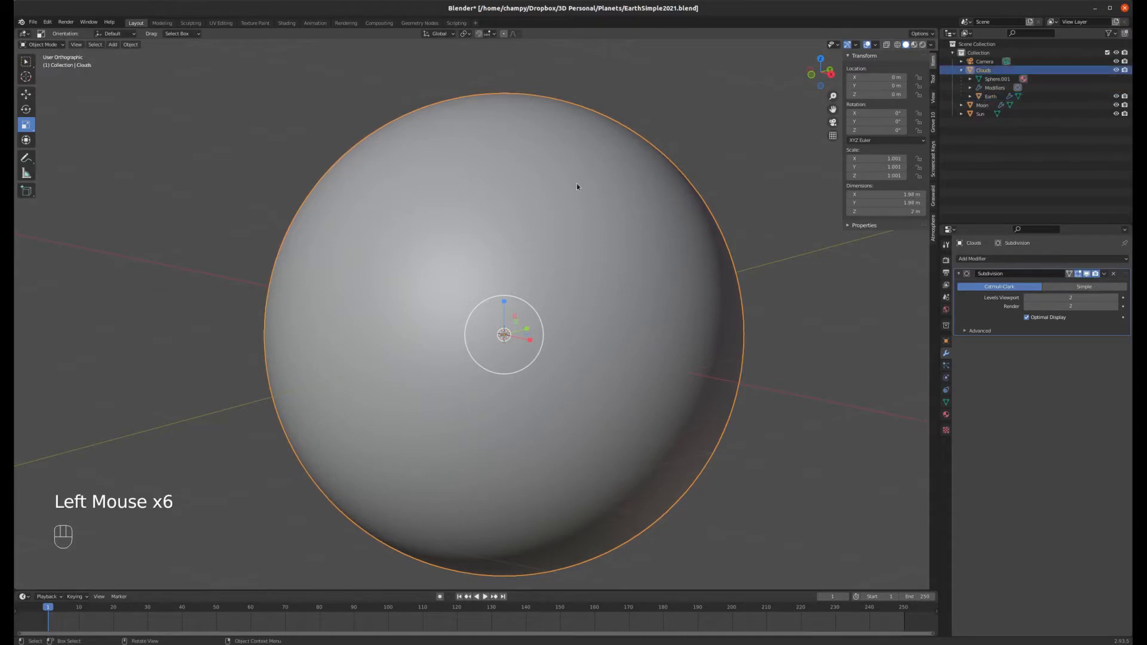
key(g)
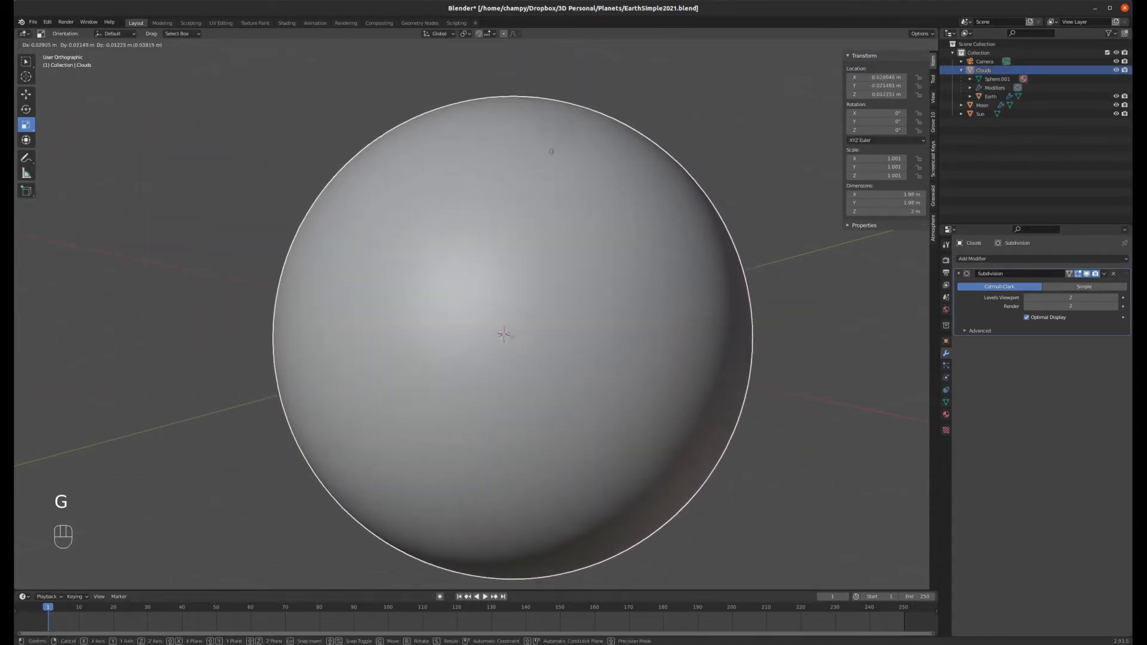
right_click(636, 207)
Step: Select the Moon and switch the viewport back to material preview shading
scroll(585, 173, down, 4)
scroll(593, 190, down, 1)
scroll(593, 206, up, 2)
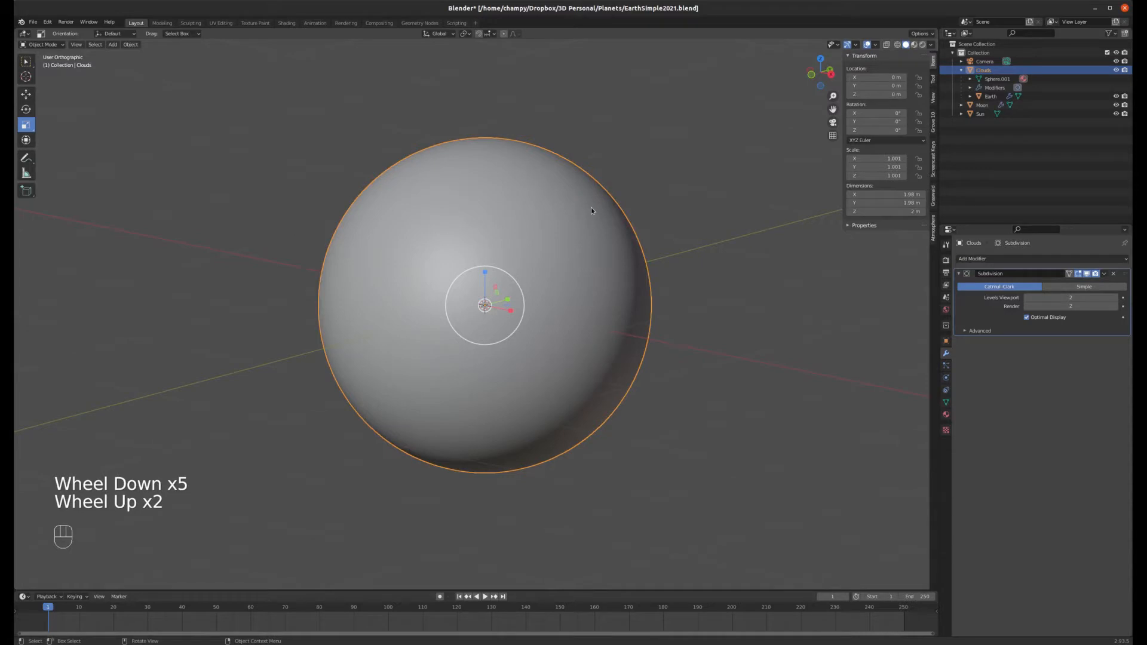
scroll(595, 206, down, 4)
middle_drag(601, 198, 488, 257)
scroll(599, 221, down, 3)
scroll(640, 275, up, 1)
scroll(639, 274, up, 2)
click(730, 325)
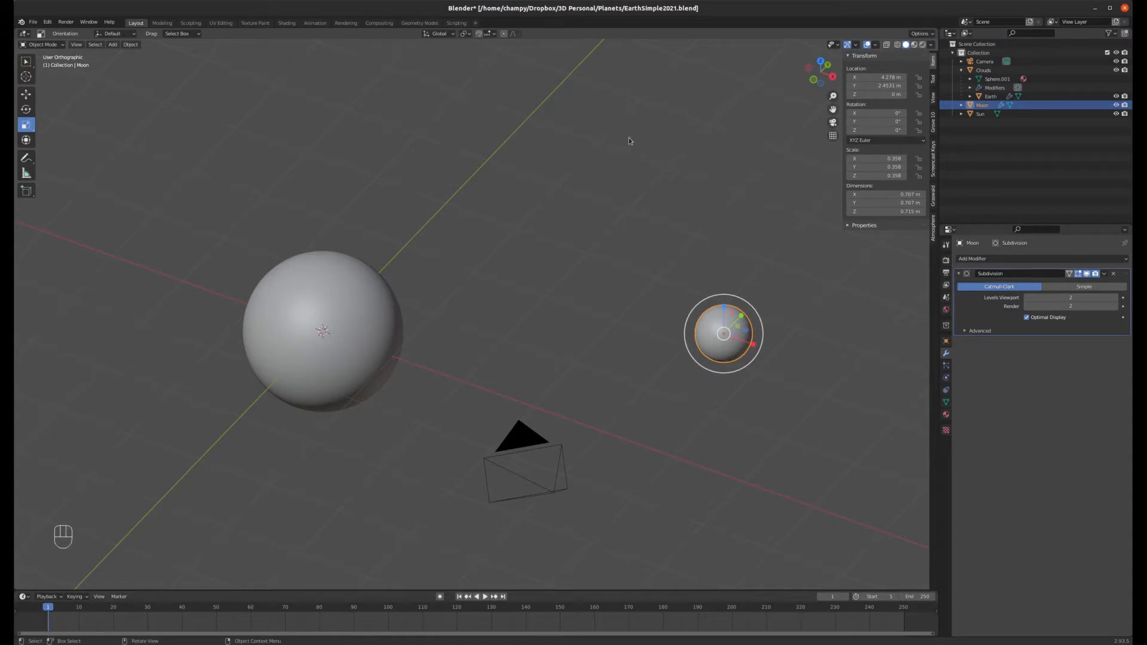
key(z)
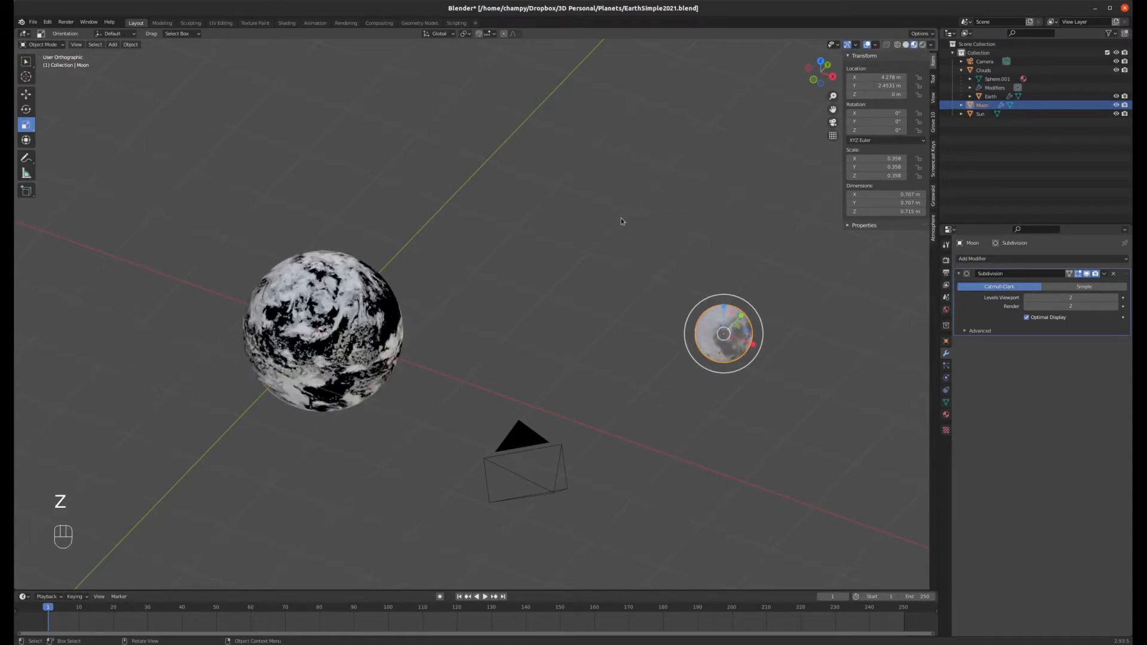
middle_drag(708, 317, 758, 236)
Step: Rotate the Moon around the global Z axis to about 148°
scroll(733, 336, up, 4)
key(r)
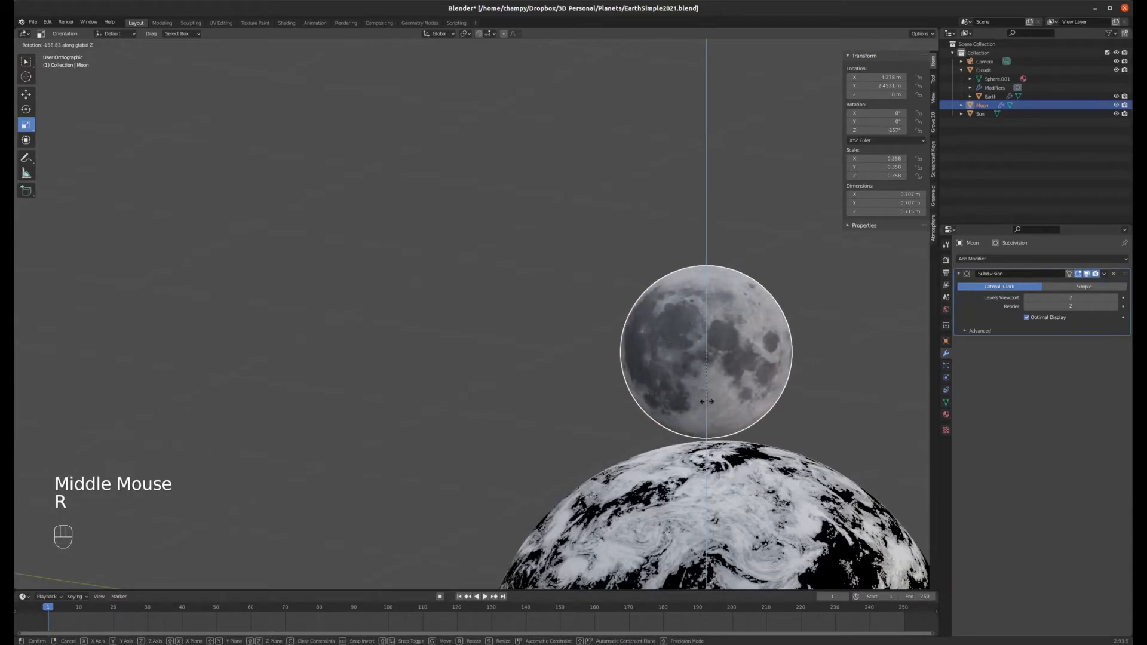
click(650, 361)
middle_drag(650, 360, 618, 360)
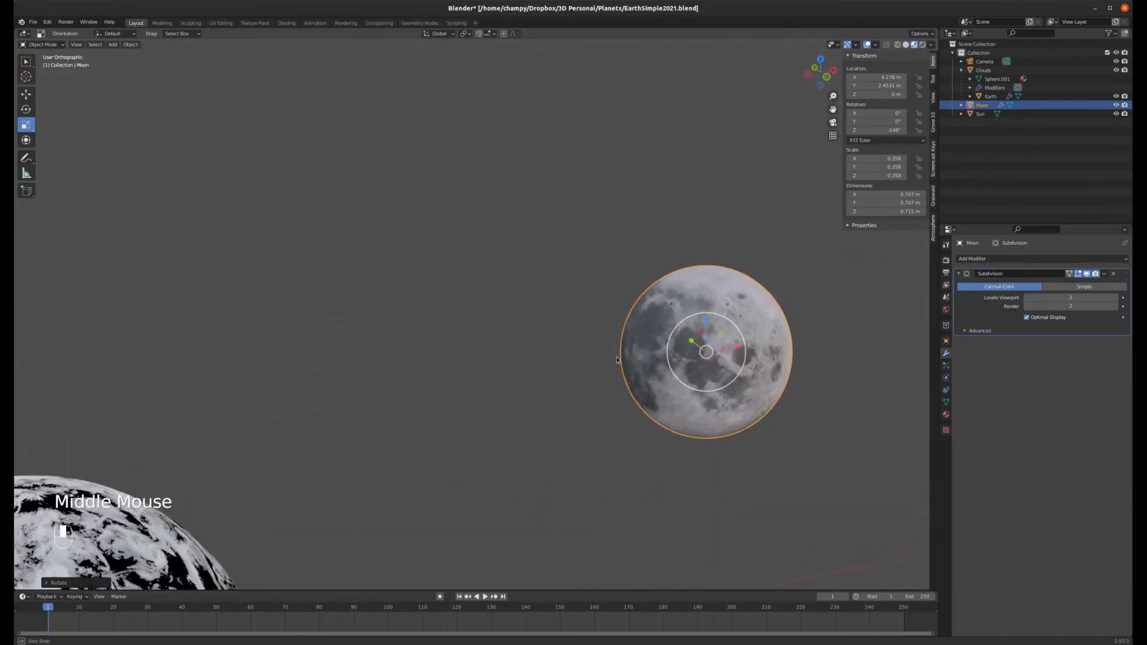
Step: Parent the Moon to the Clouds object using the Object parenting option, viewing from the top
scroll(726, 285, down, 4)
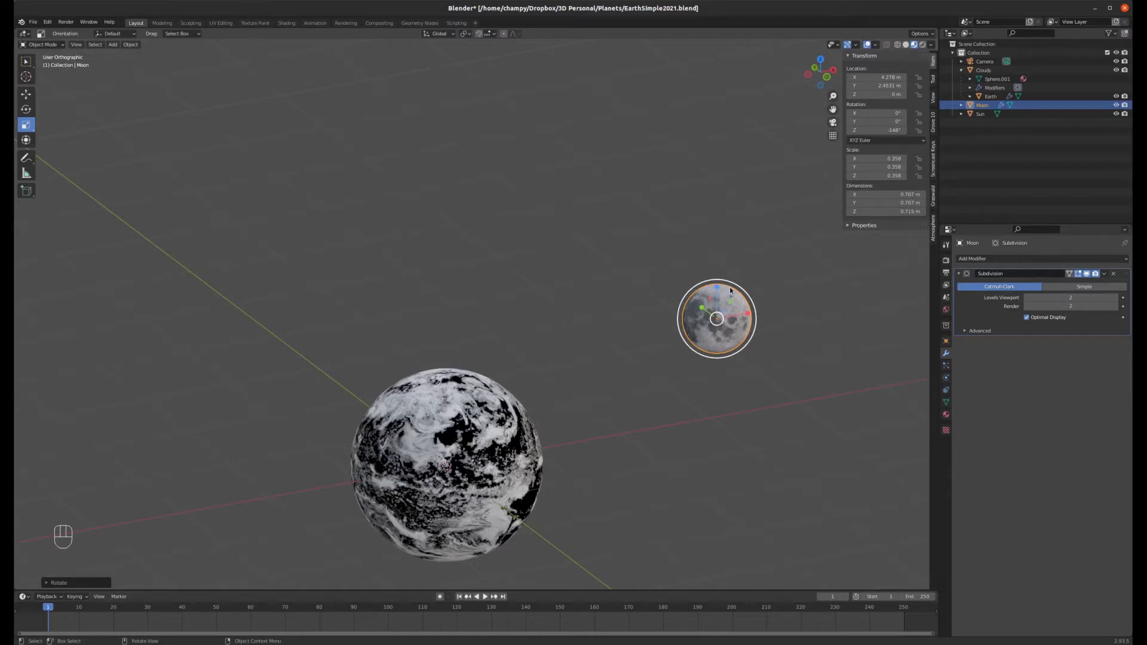
key(KP_7)
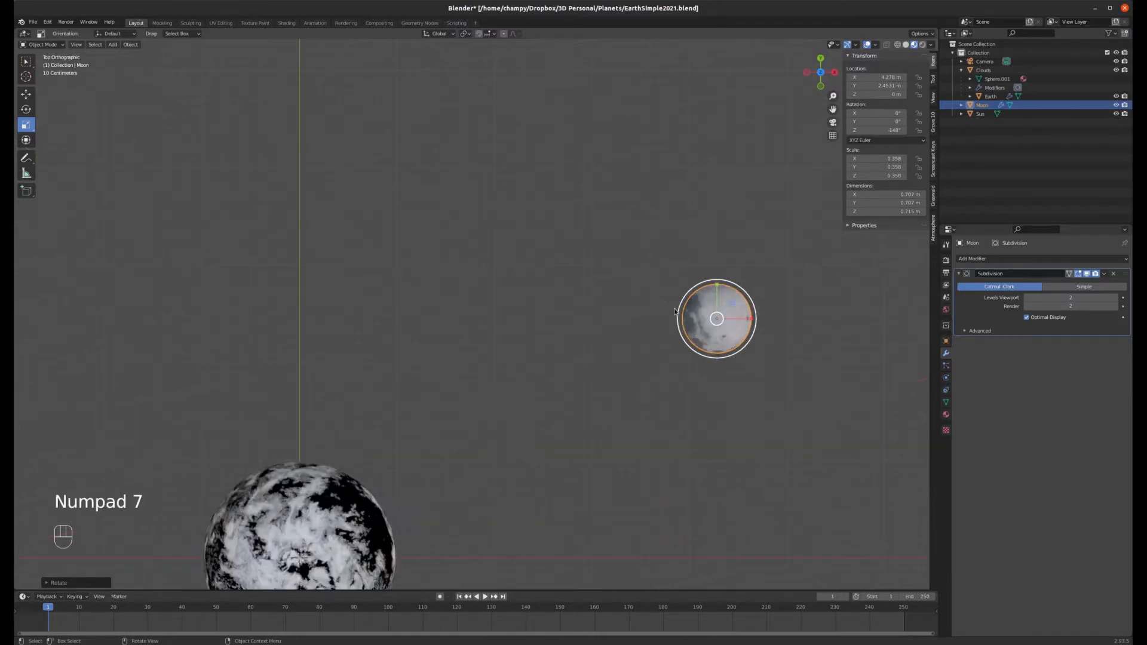
scroll(711, 280, down, 3)
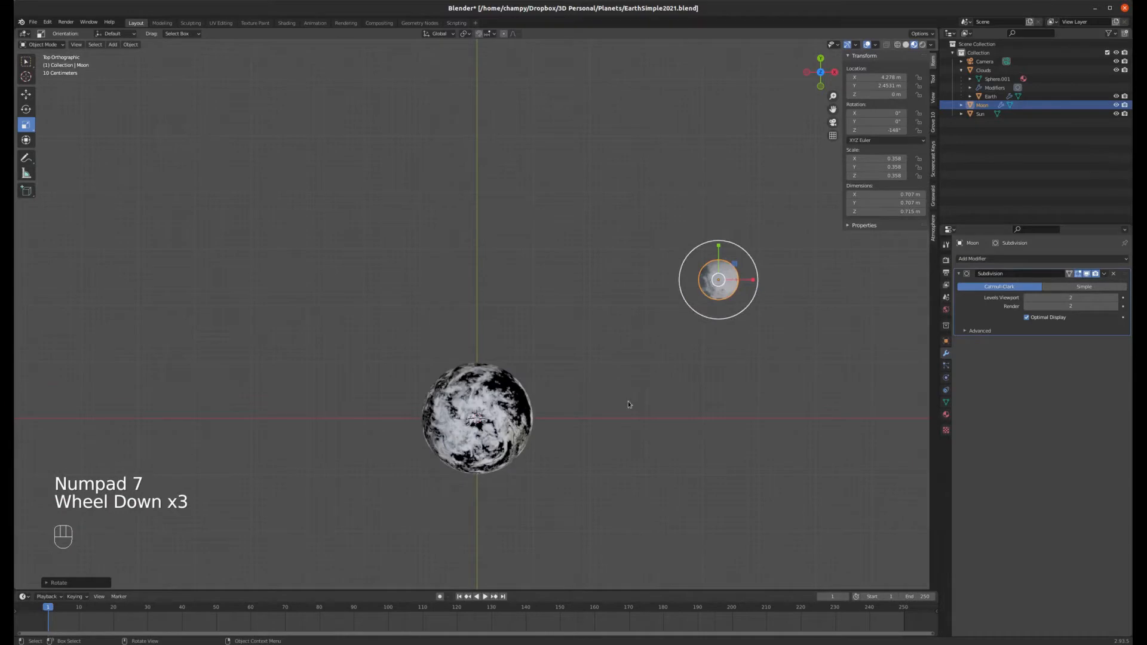
scroll(624, 415, up, 3)
scroll(807, 157, up, 1)
scroll(804, 160, down, 1)
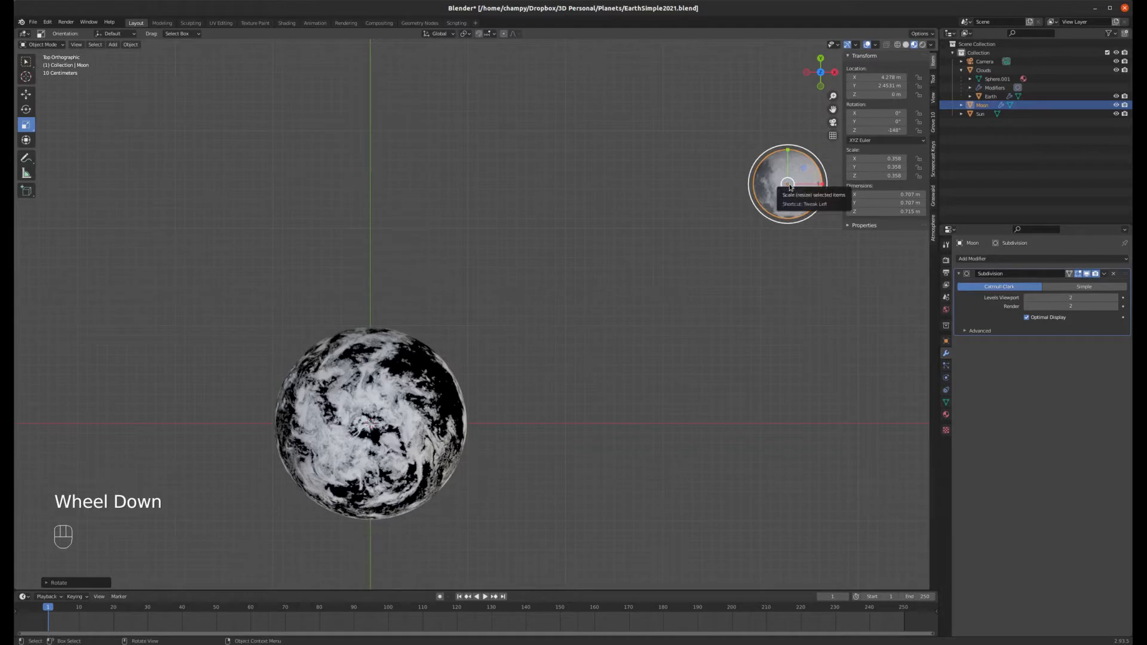
shift+click(443, 387)
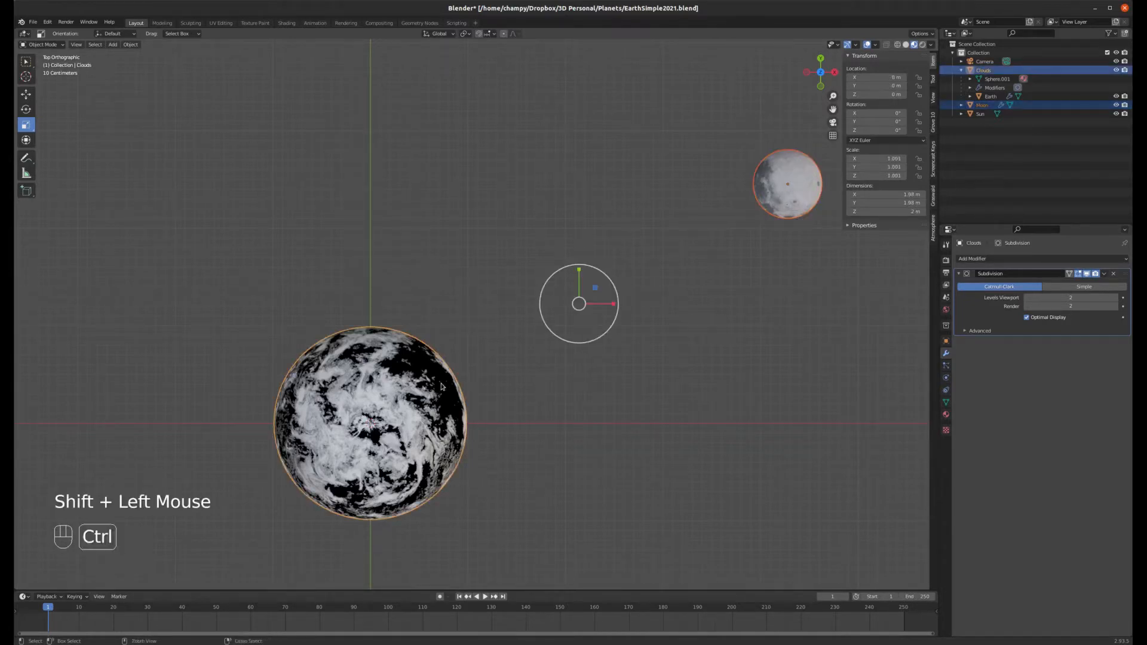
key(ctrl+p)
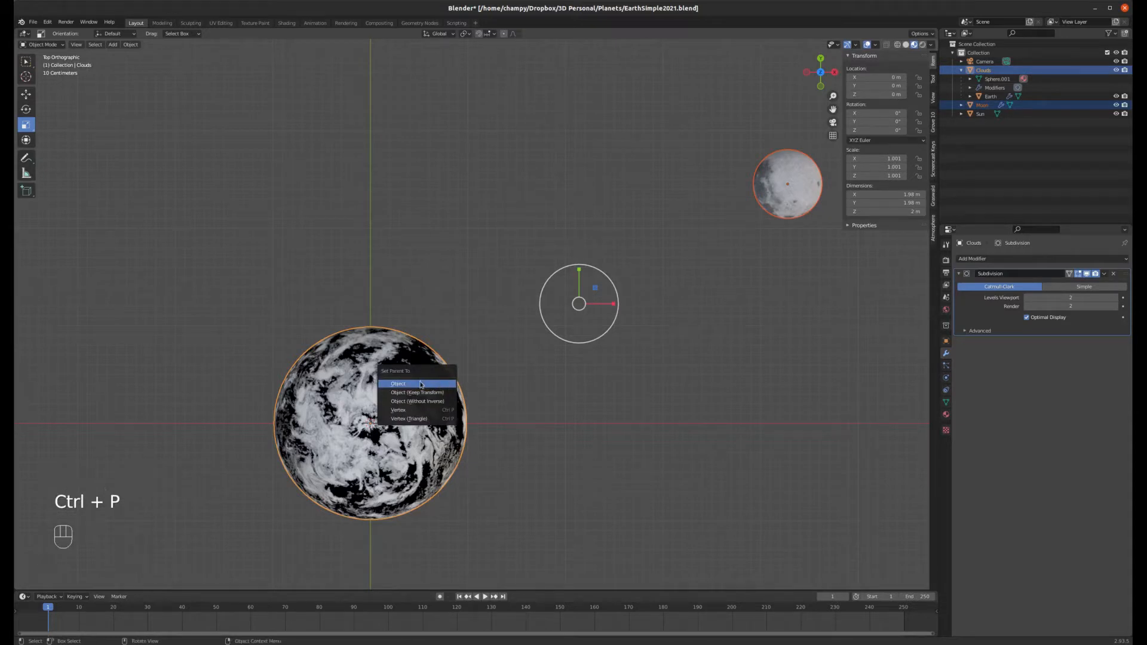
click(421, 383)
Step: Try moving and then rotating the Clouds object, cancelling each transform
scroll(555, 325, down, 3)
middle_drag(555, 326, 531, 362)
click(531, 362)
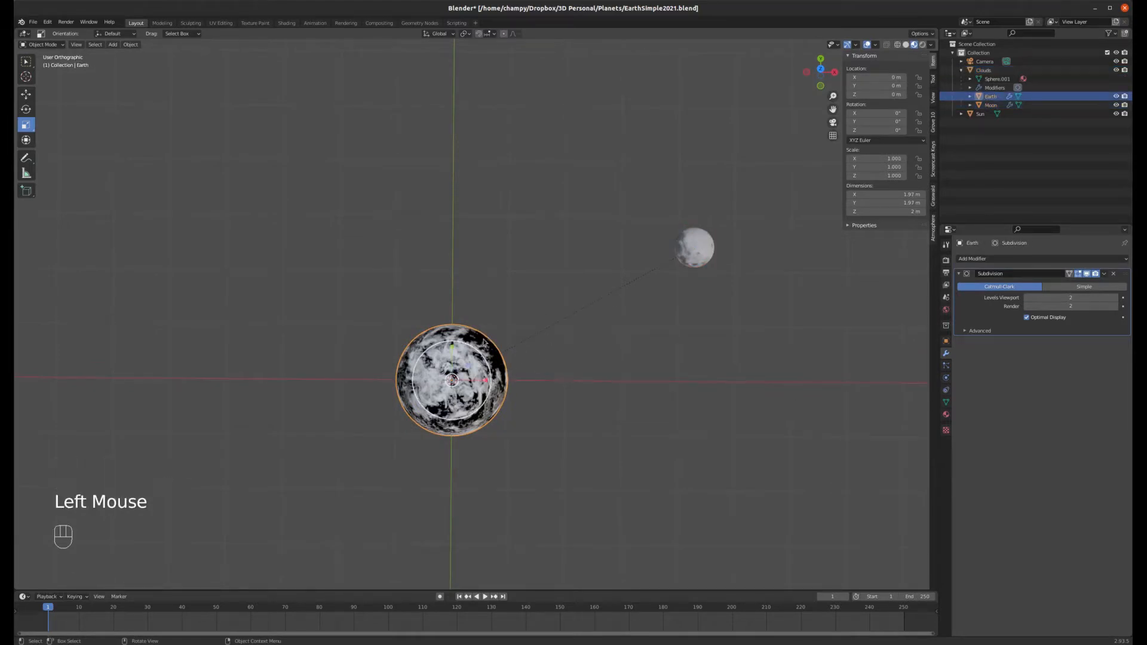
click(504, 302)
key(g)
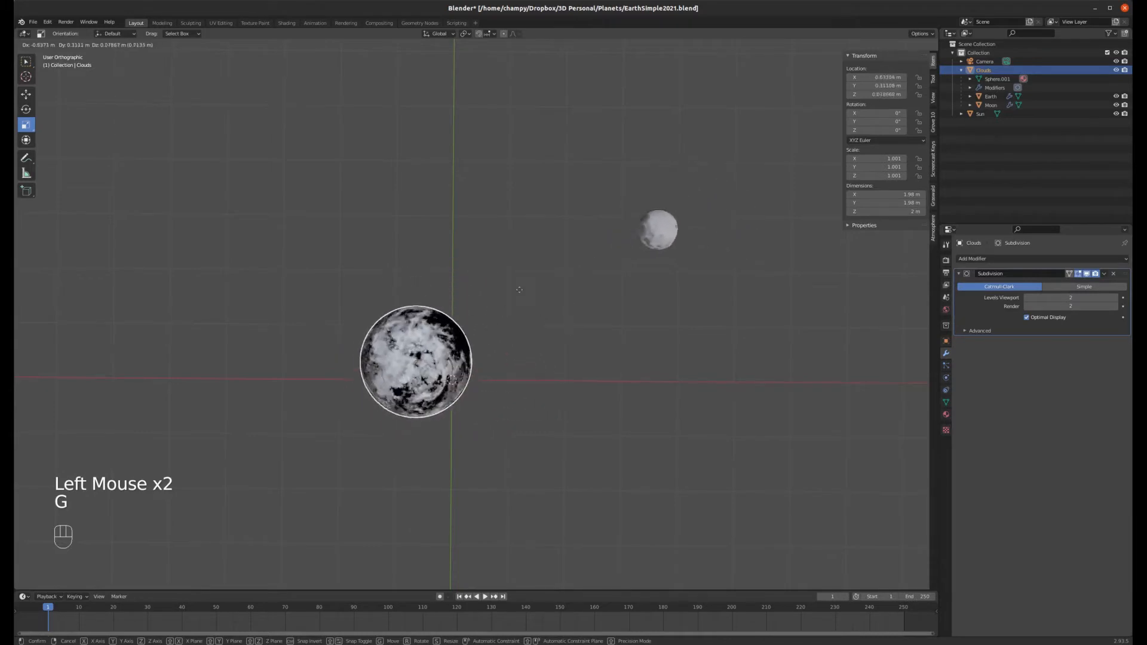
right_click(536, 347)
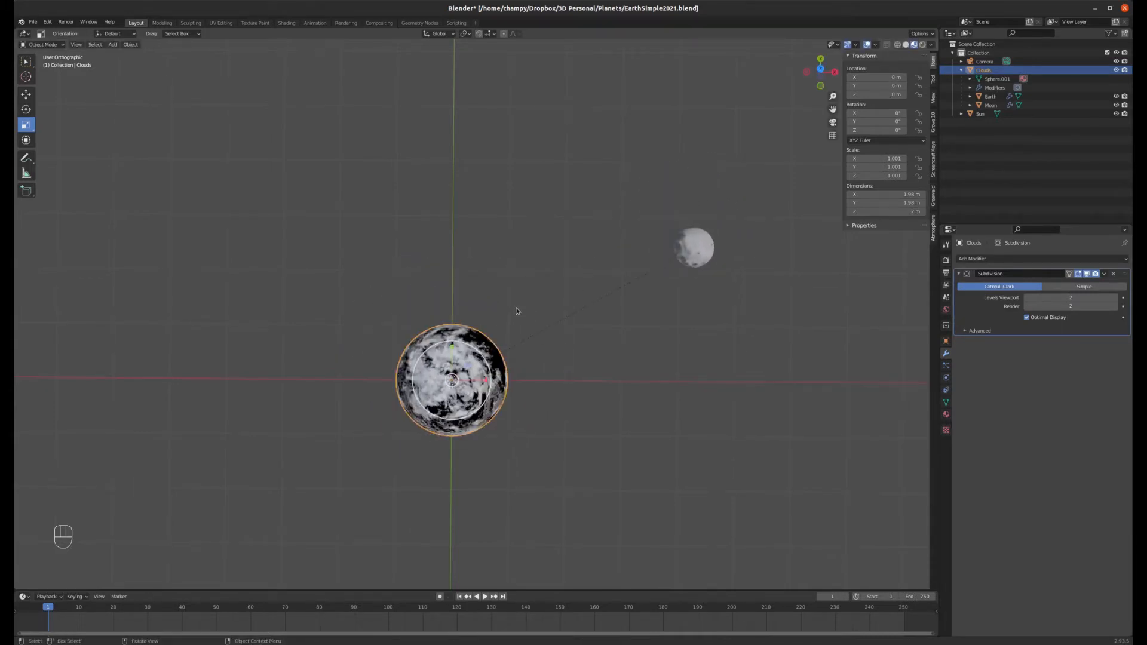
key(KP_7)
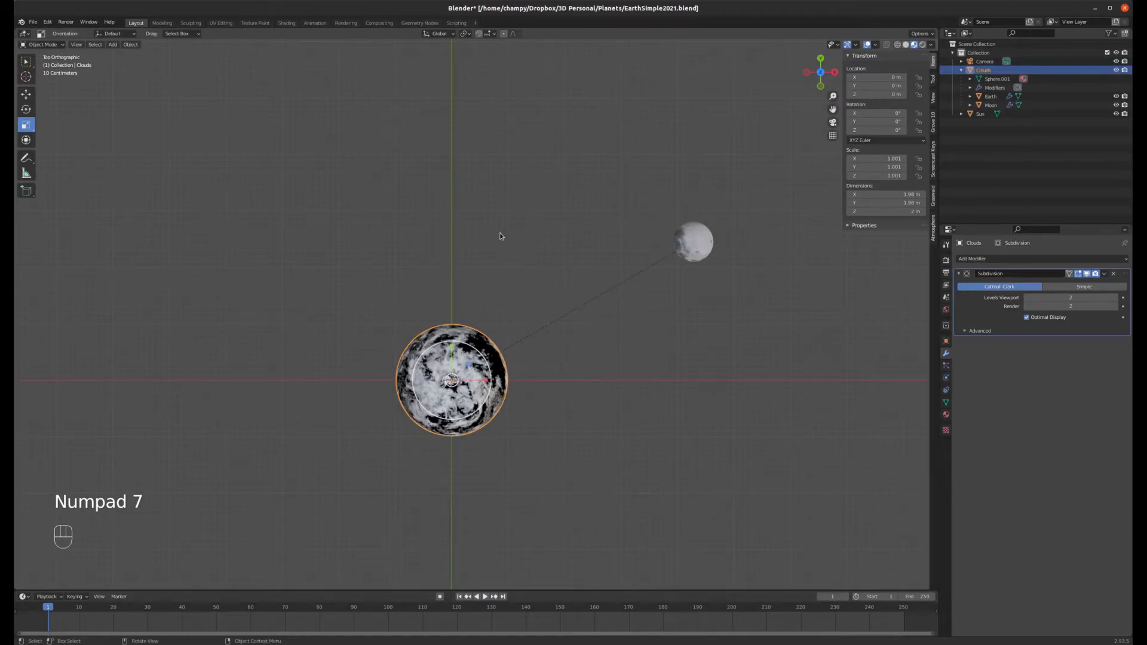
key(r)
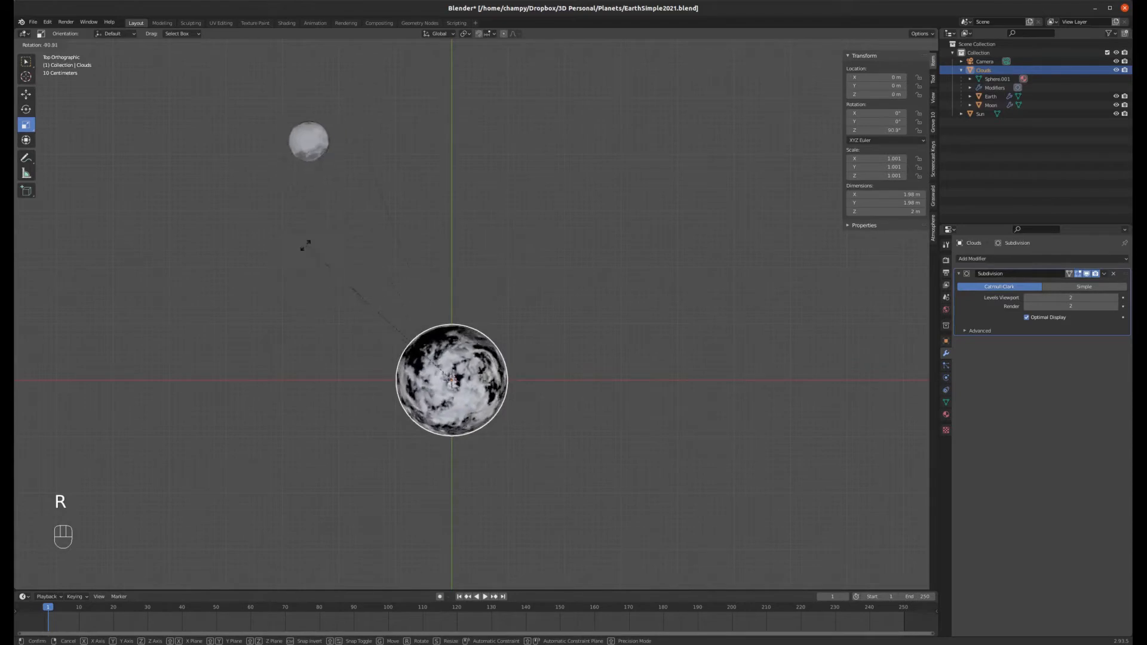
right_click(495, 239)
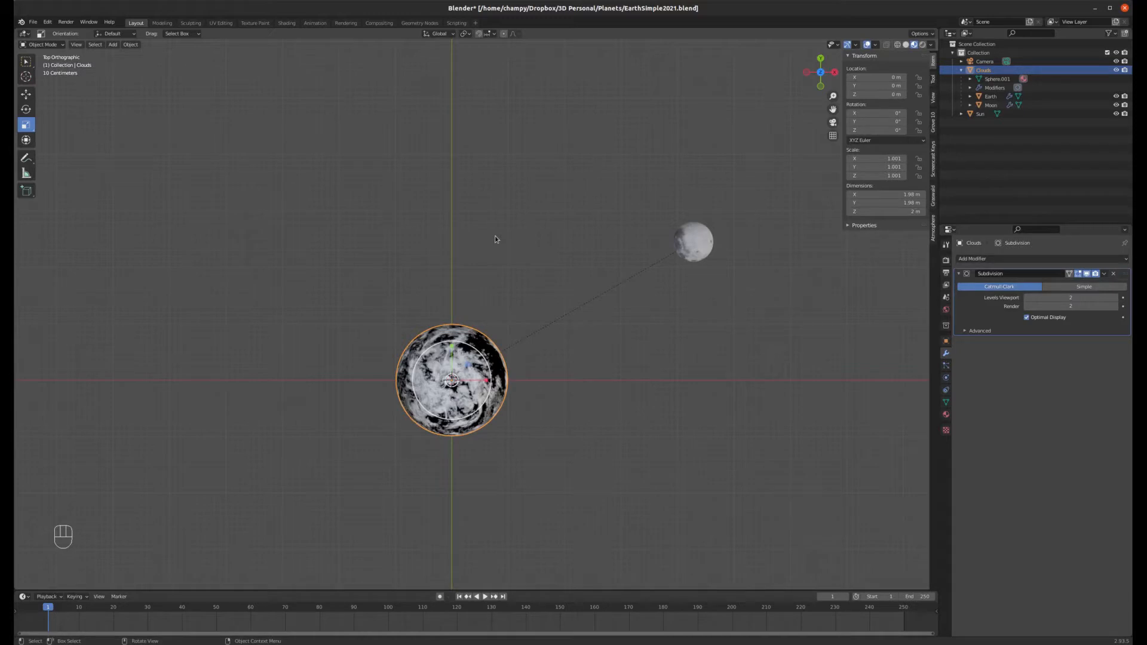
Step: Enlarge the timeline and set the animation end frame to 24*10 (240)
drag(412, 590, 388, 559)
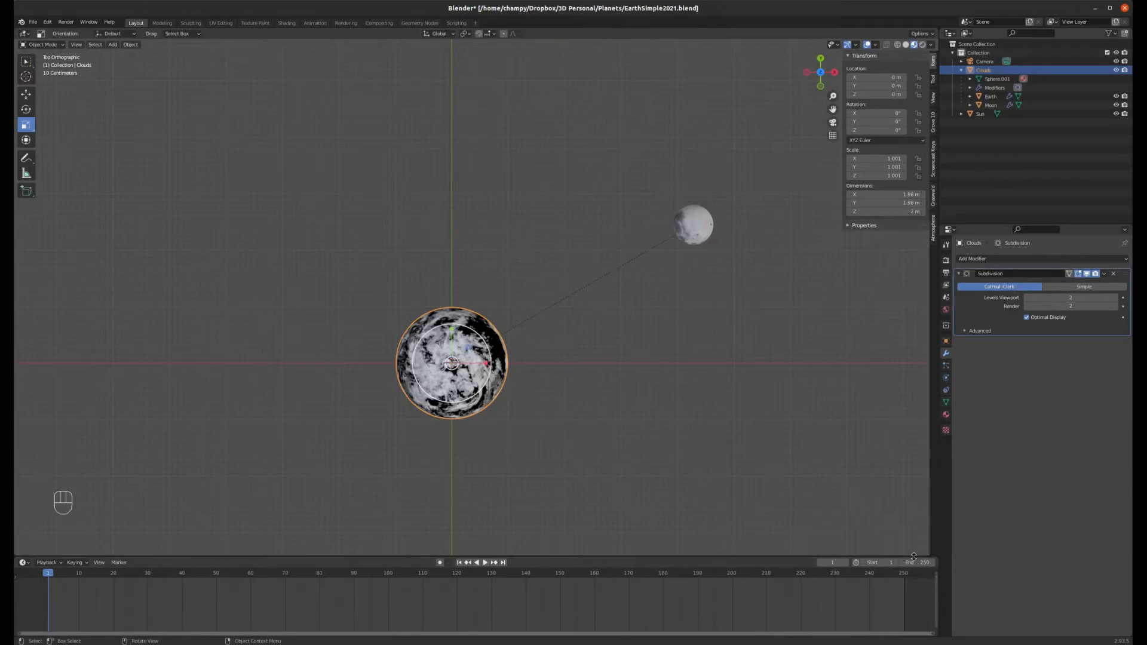
click(916, 564)
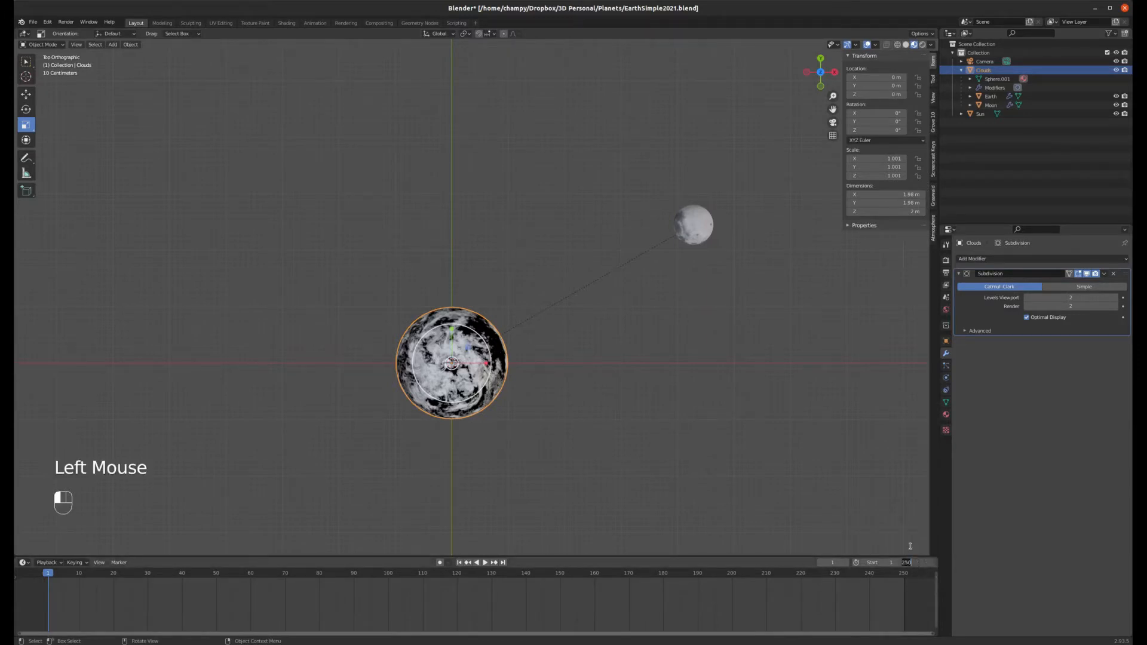
text(24*10)
key(Return)
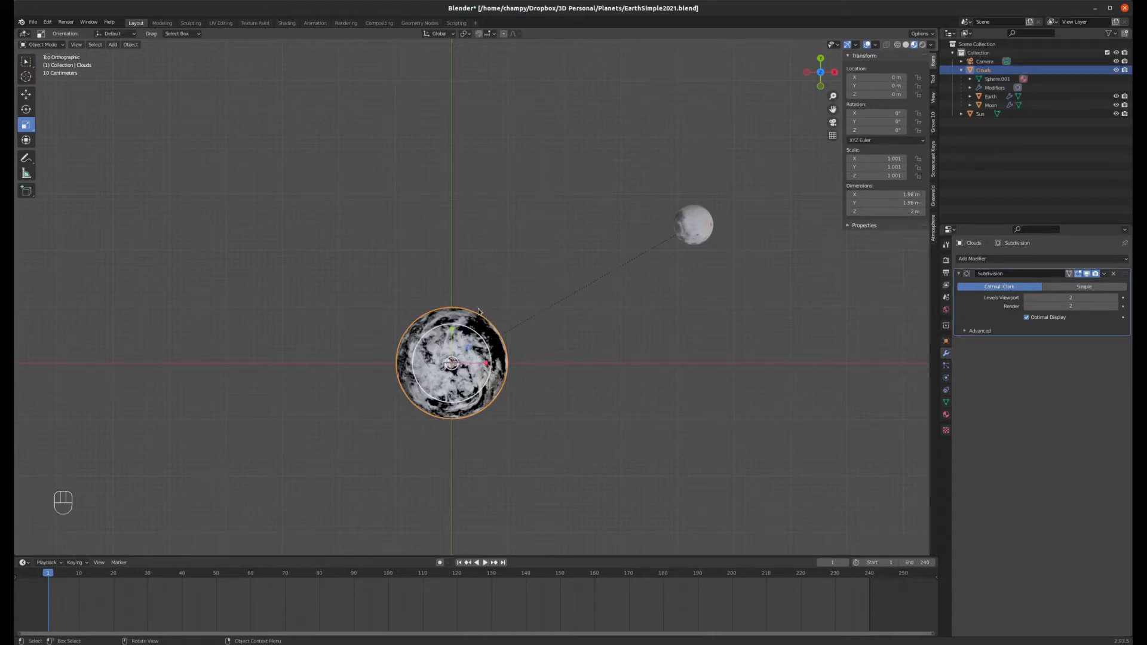
Step: Insert a rotation keyframe for the Clouds object at frame 1 and scrub the timeline
key(i)
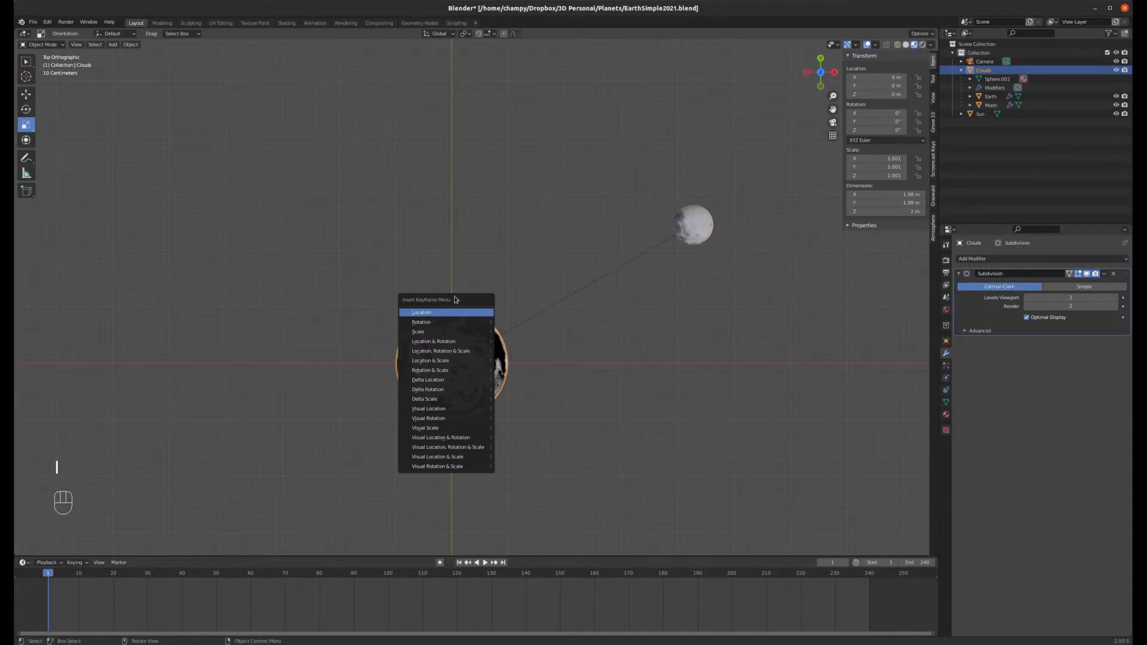
click(435, 324)
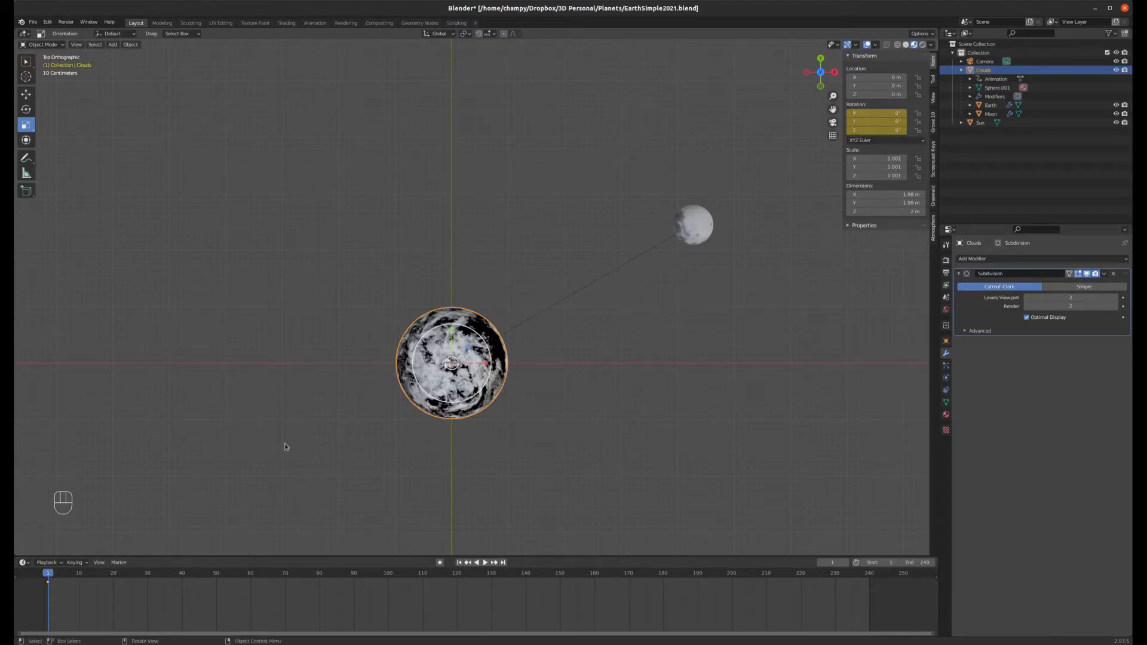
drag(52, 581, 78, 583)
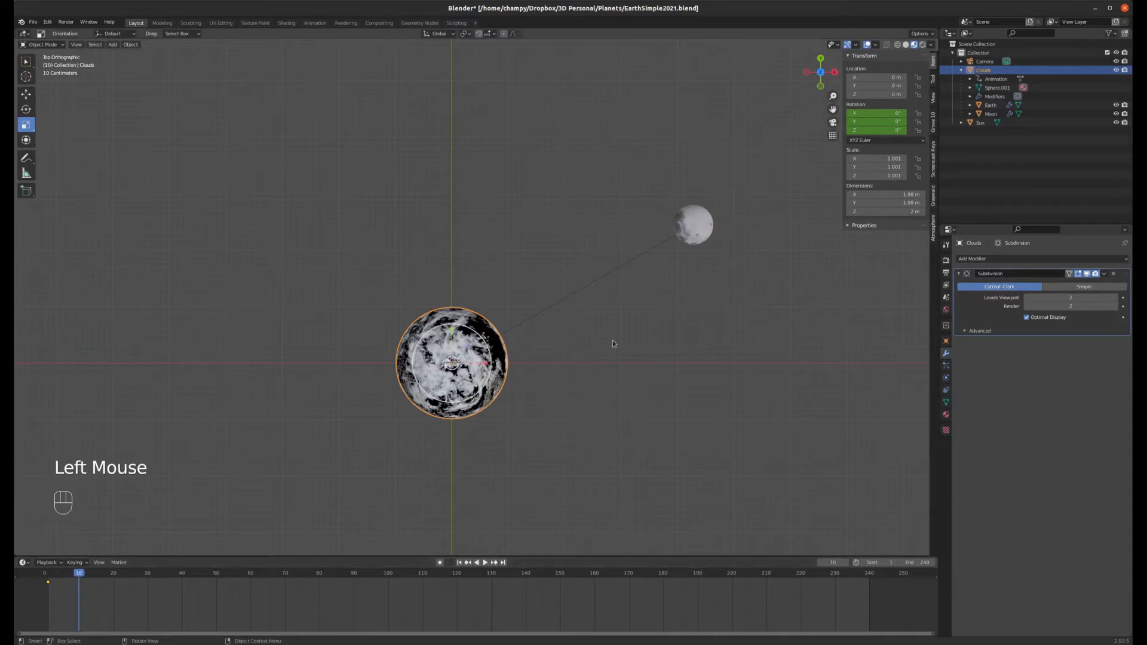
mouse_move(78, 576)
mouse_down()
mouse_move(175, 575)
mouse_move(87, 577)
mouse_up()
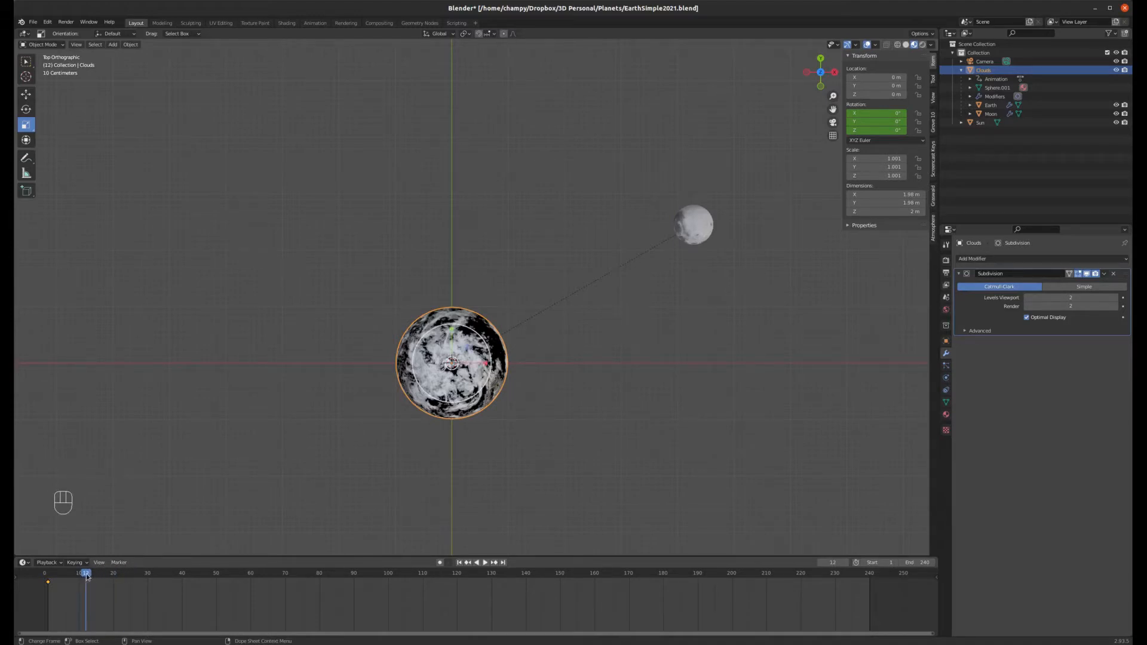
drag(86, 576, 49, 577)
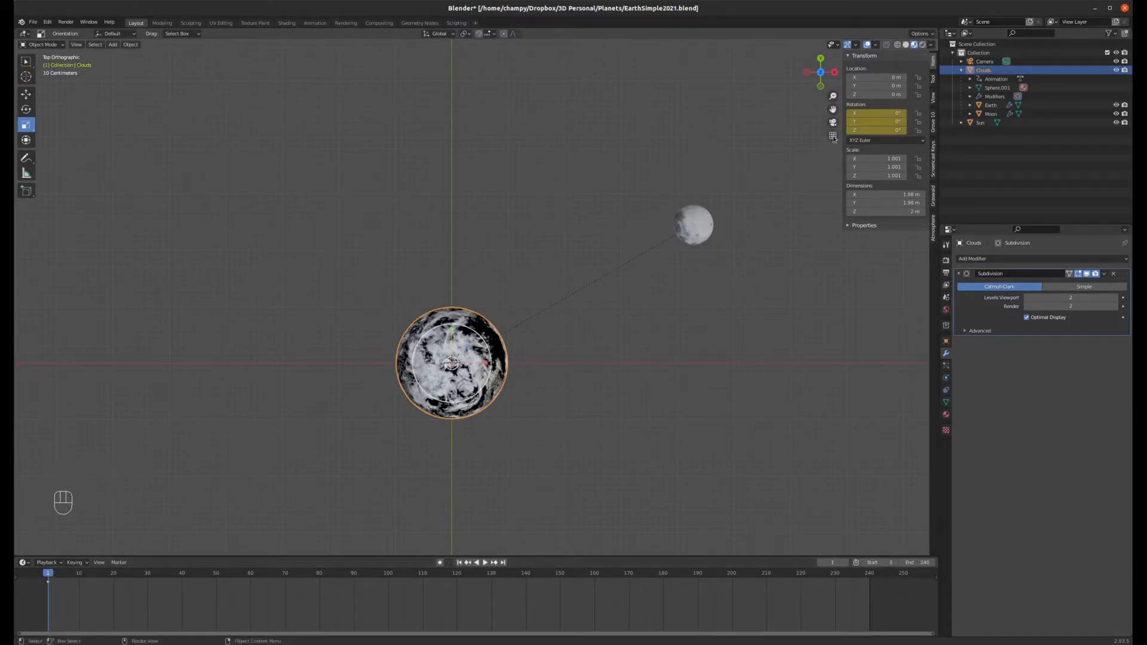
Step: At frame 240, rotate the Clouds 720° around the Z axis and insert a rotation keyframe
drag(48, 577, 870, 559)
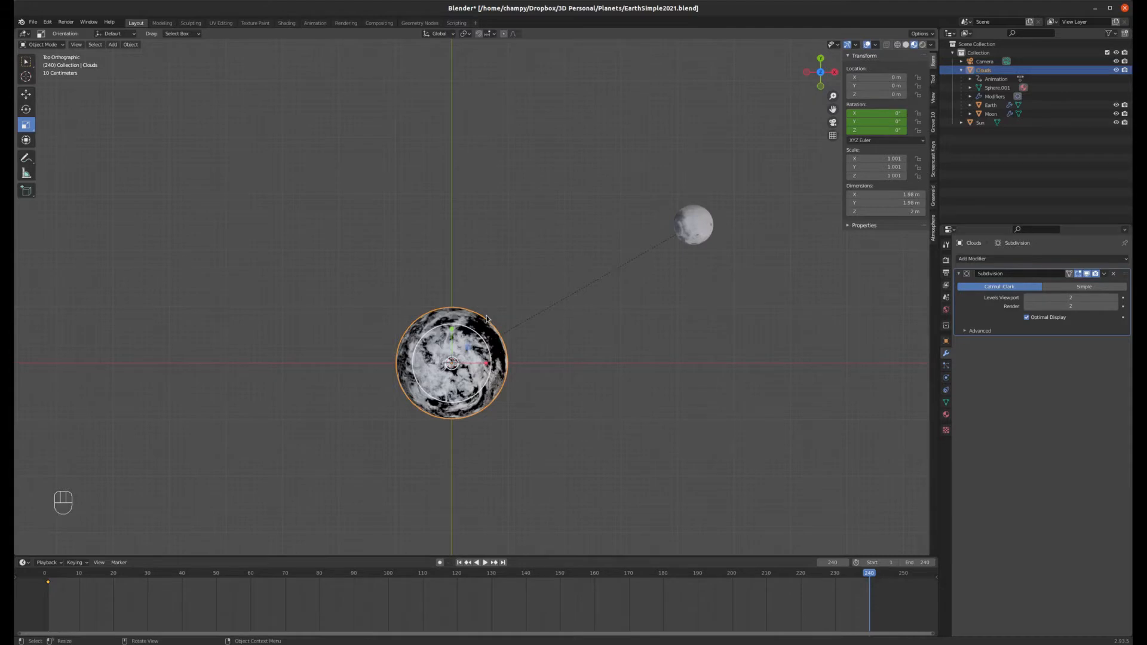
key(r)
key(z)
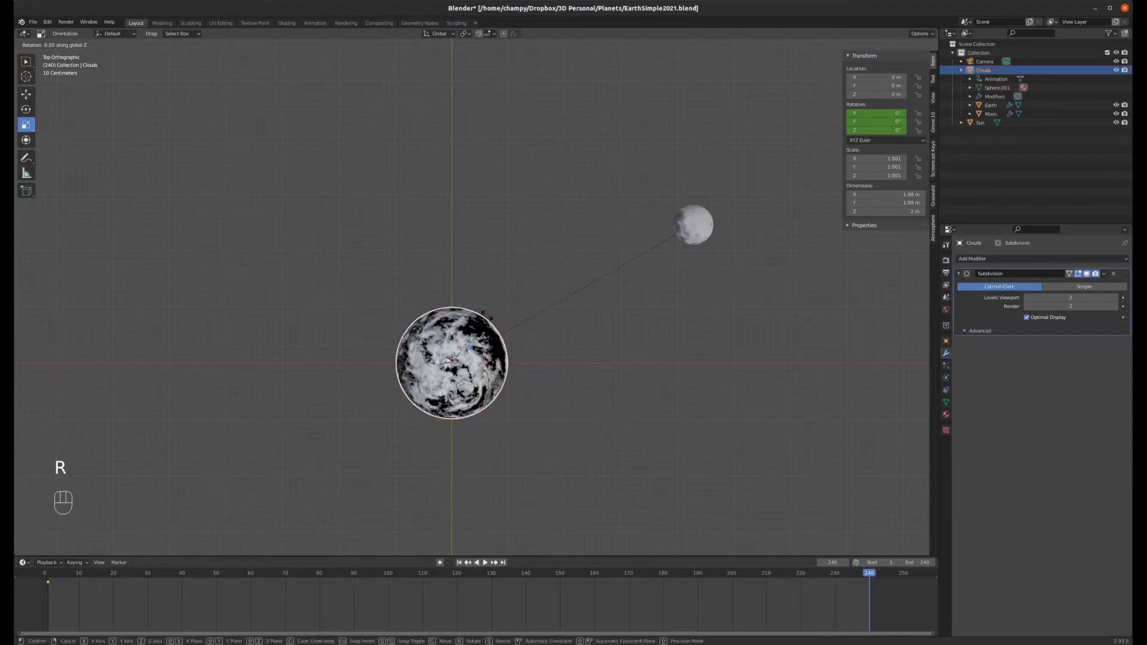
text(720)
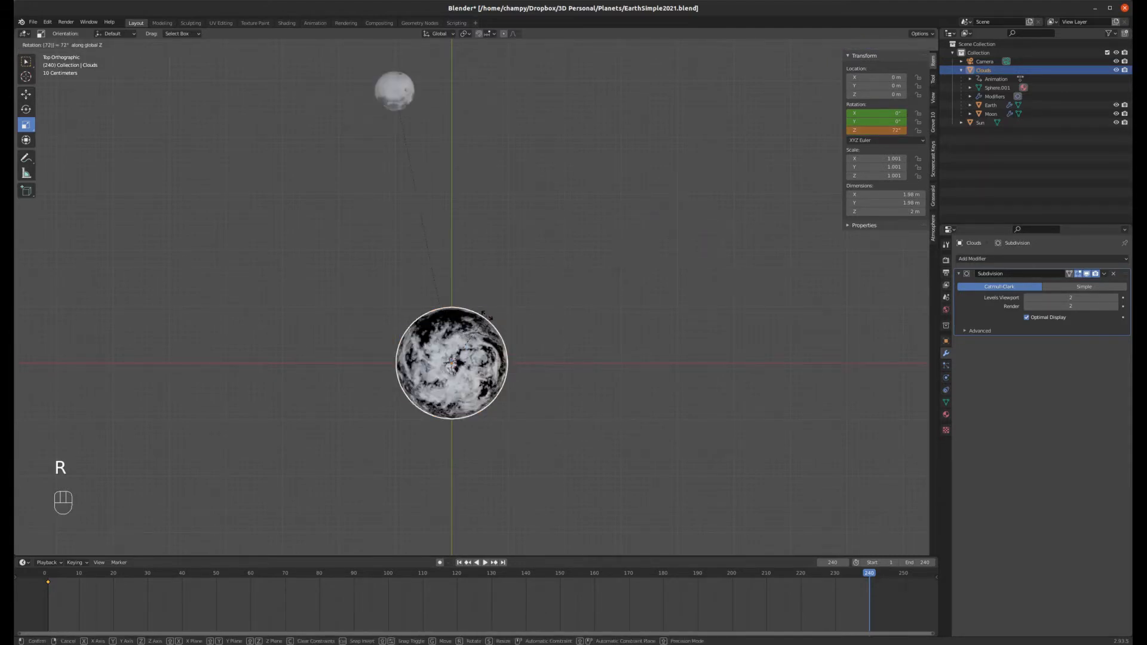
key(Return)
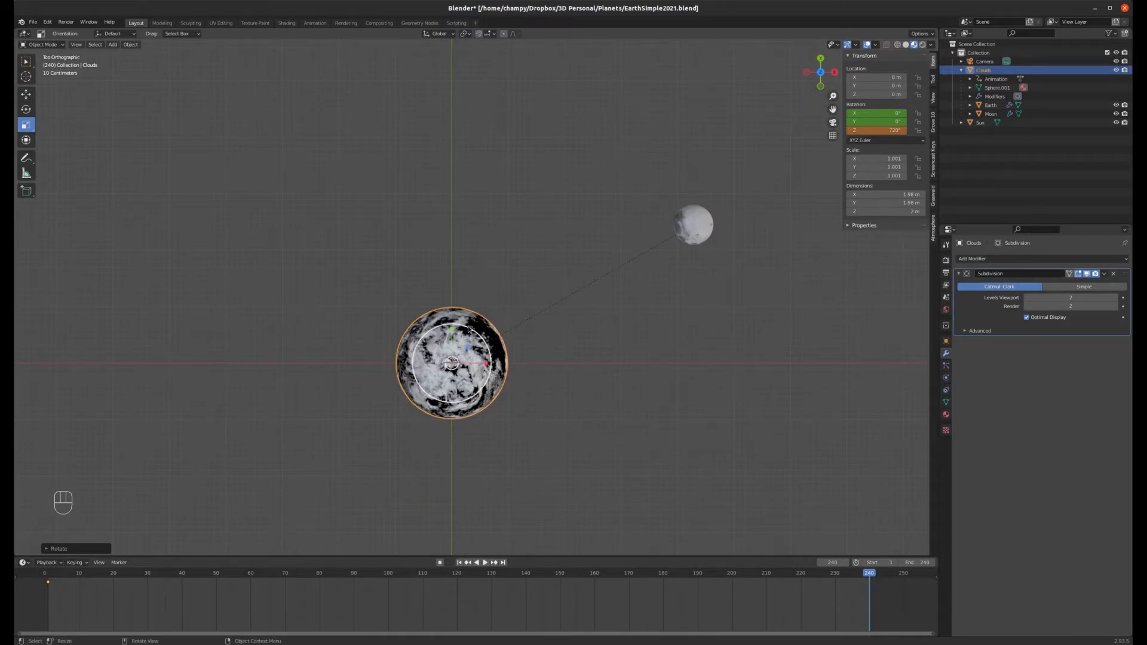
key(i)
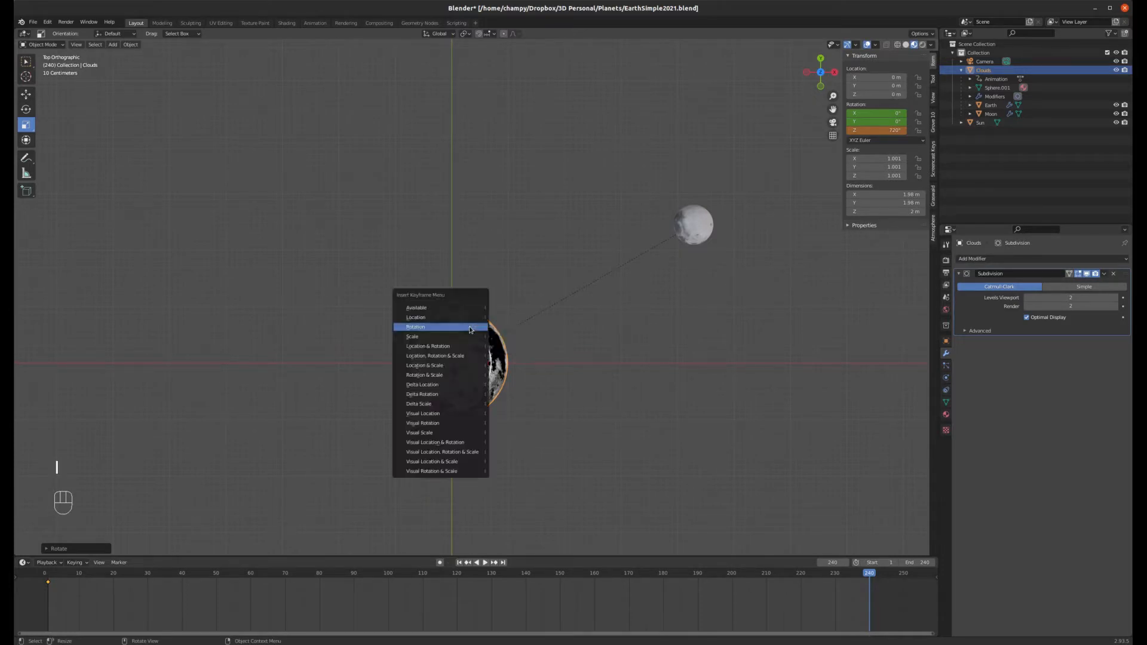
click(430, 330)
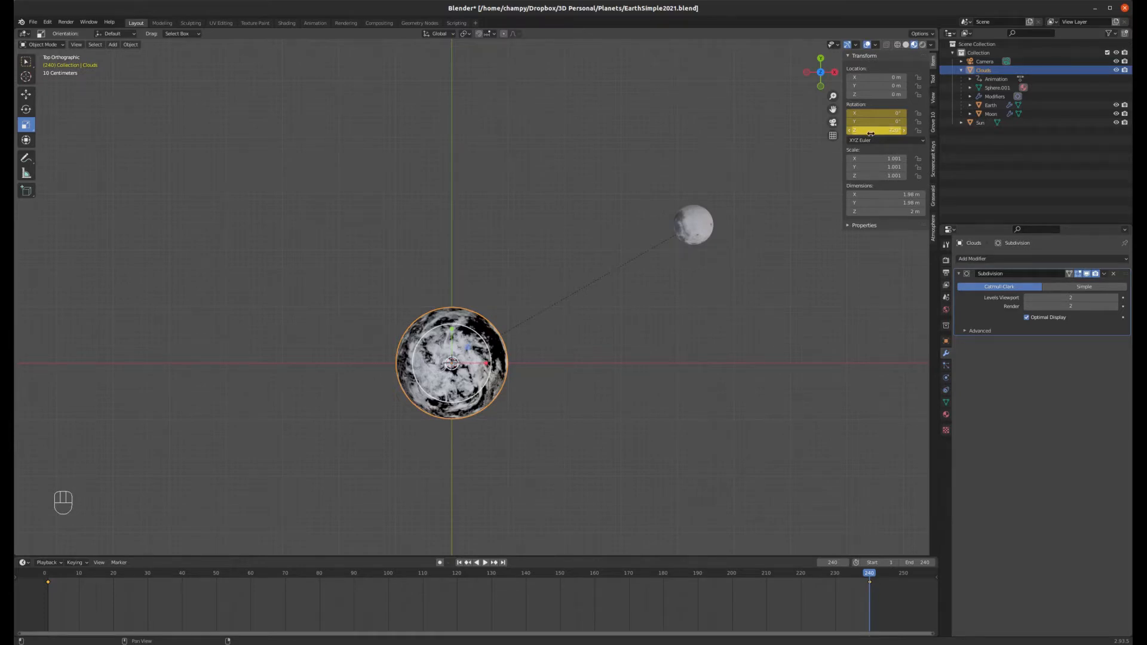
Step: Play back the animation, stop it and jump back to the first frame
click(468, 562)
click(483, 563)
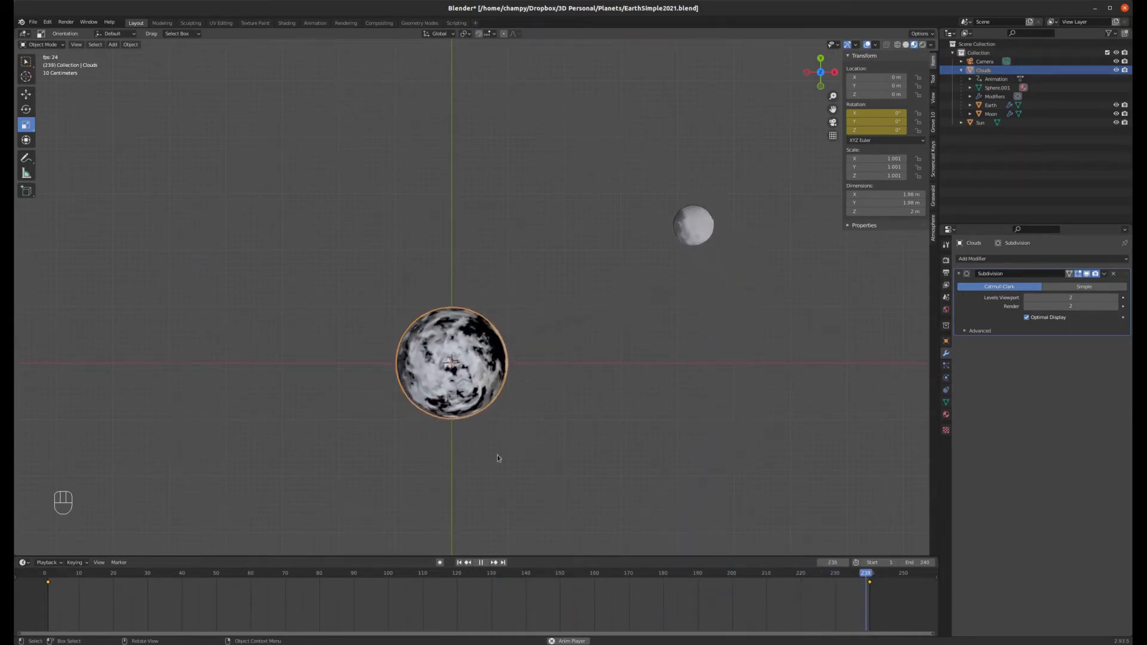
click(483, 563)
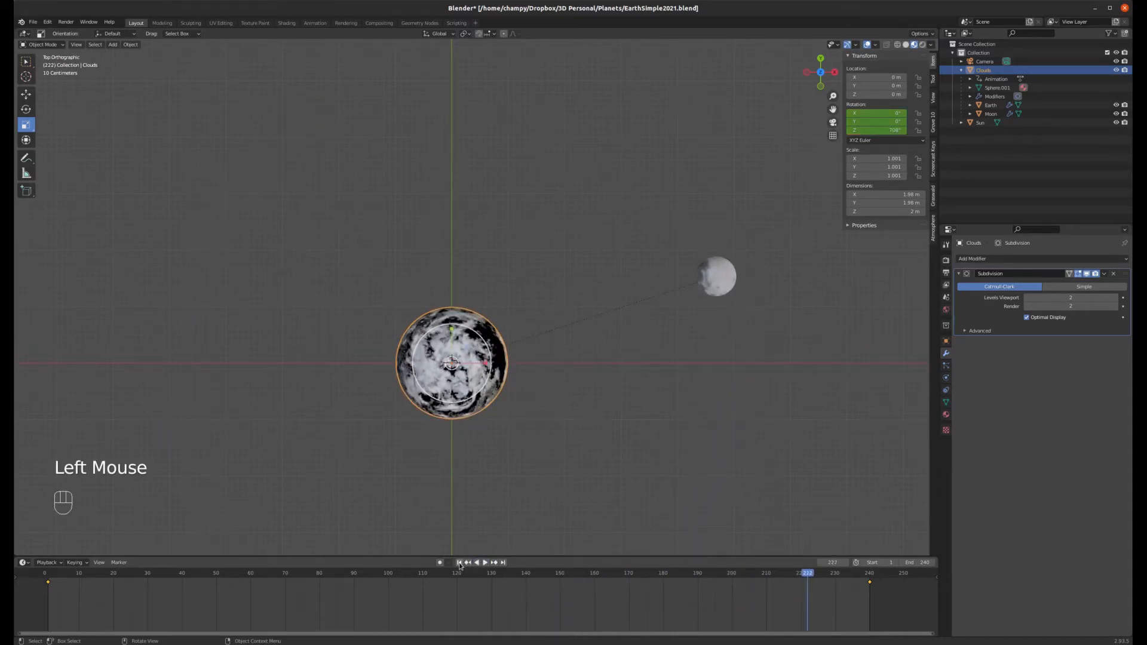
click(469, 563)
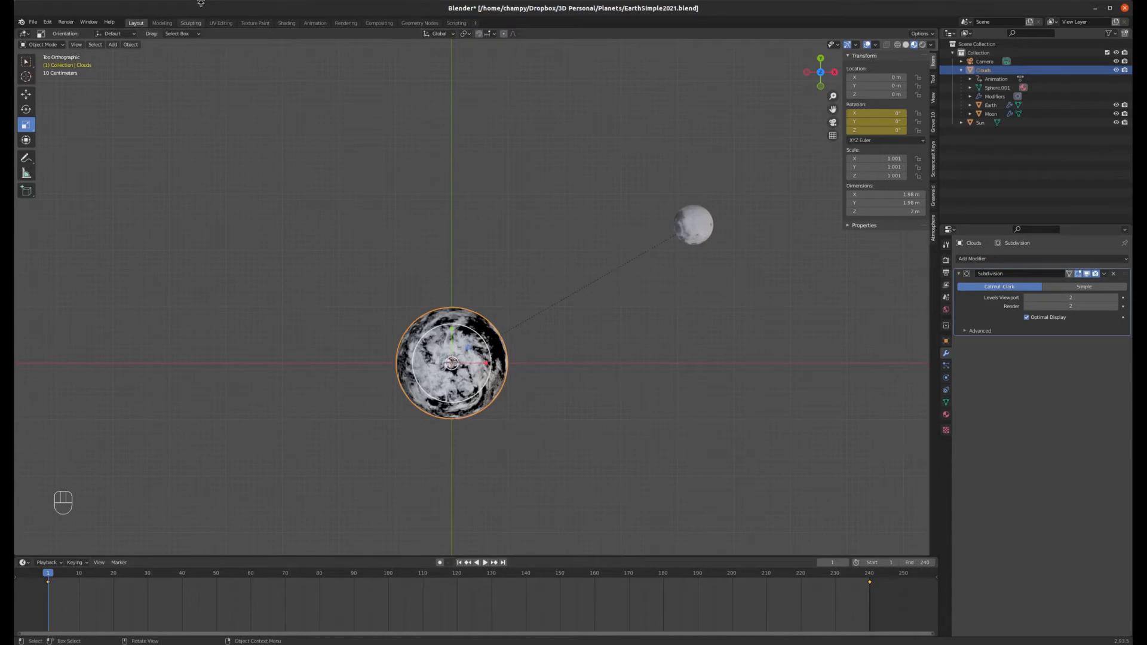
Step: Switch to the Animation workspace and expand and collapse the Clouds transform channels in the Dope Sheet
click(316, 23)
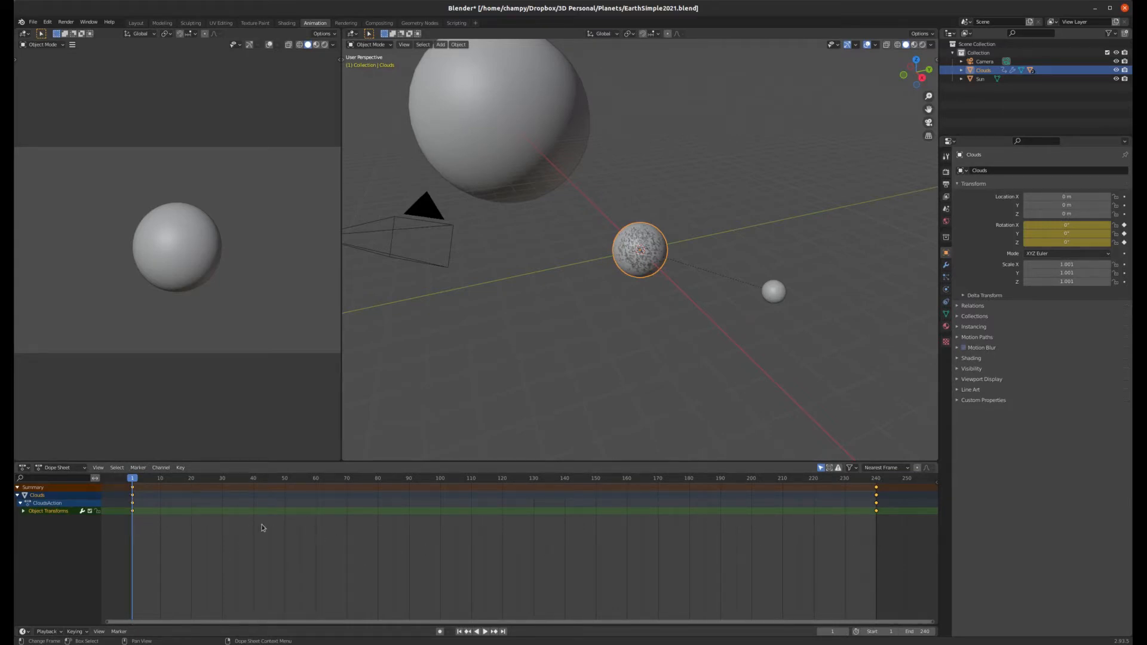
click(23, 513)
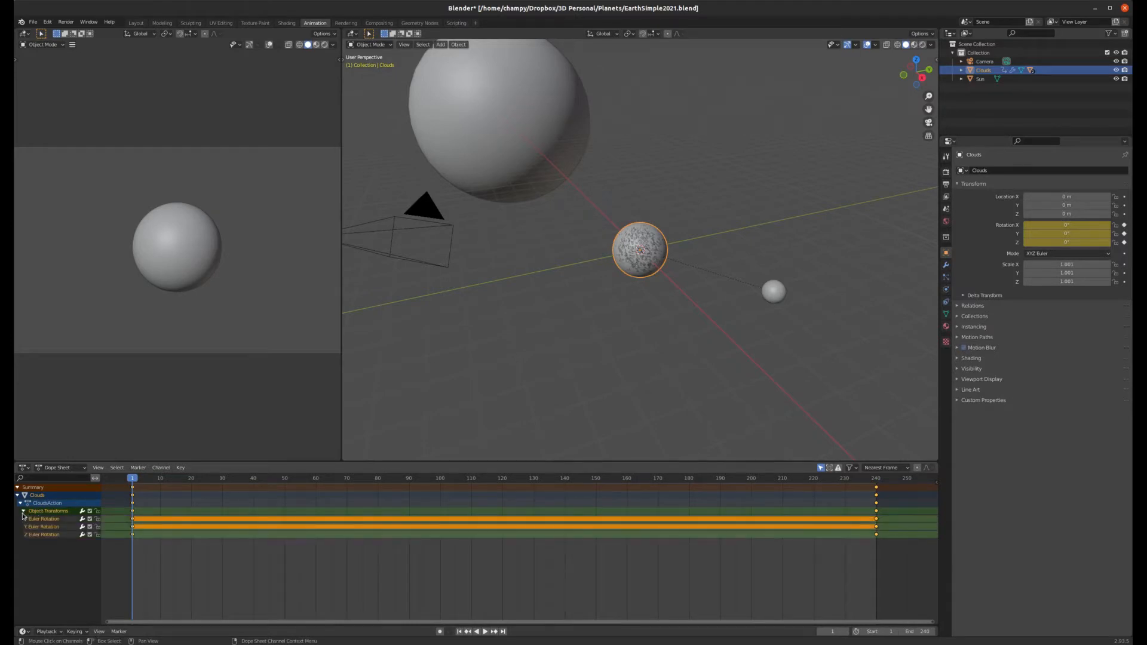
click(23, 512)
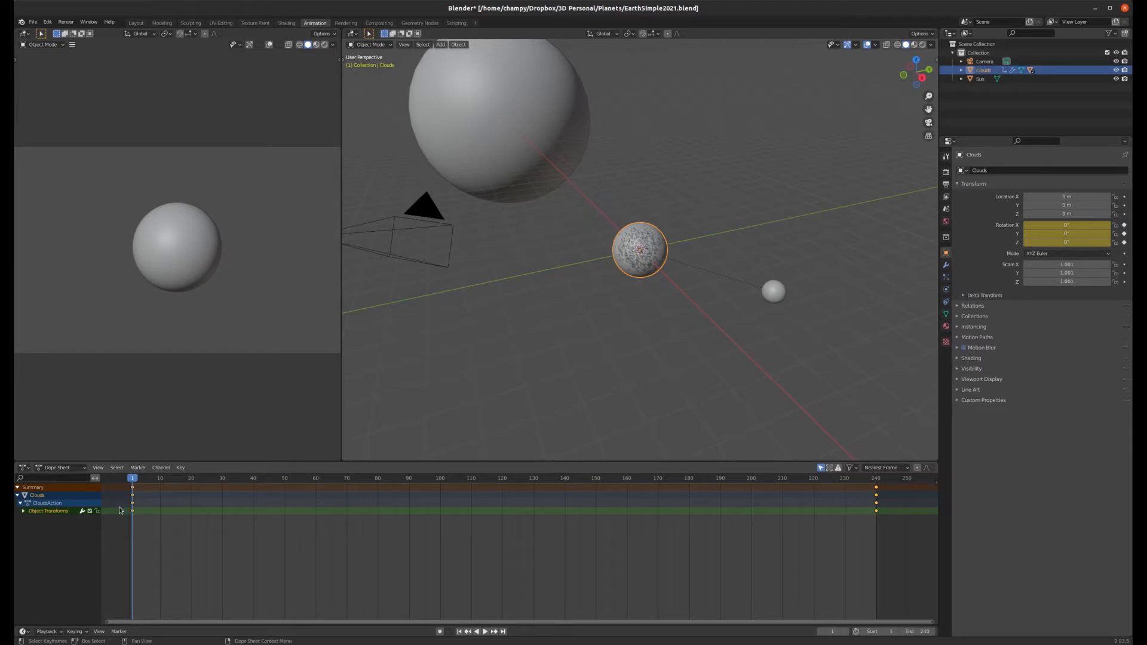
Step: Select all Clouds keyframes in the Dope Sheet and set their interpolation mode to Linear
click(887, 541)
drag(882, 540, 129, 512)
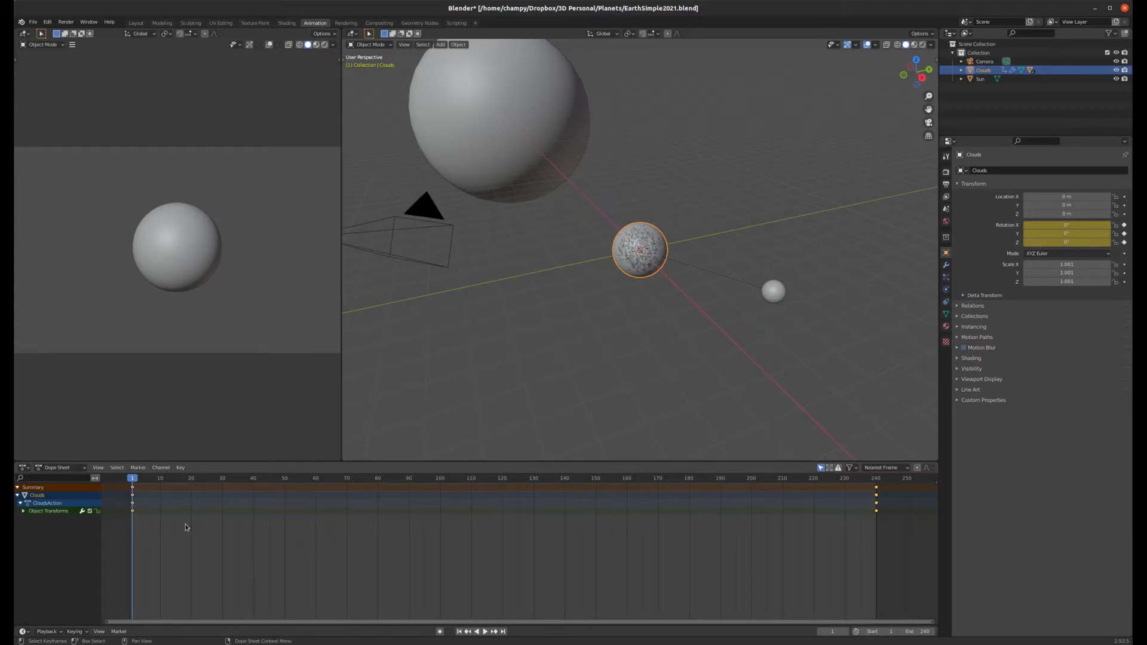
click(180, 468)
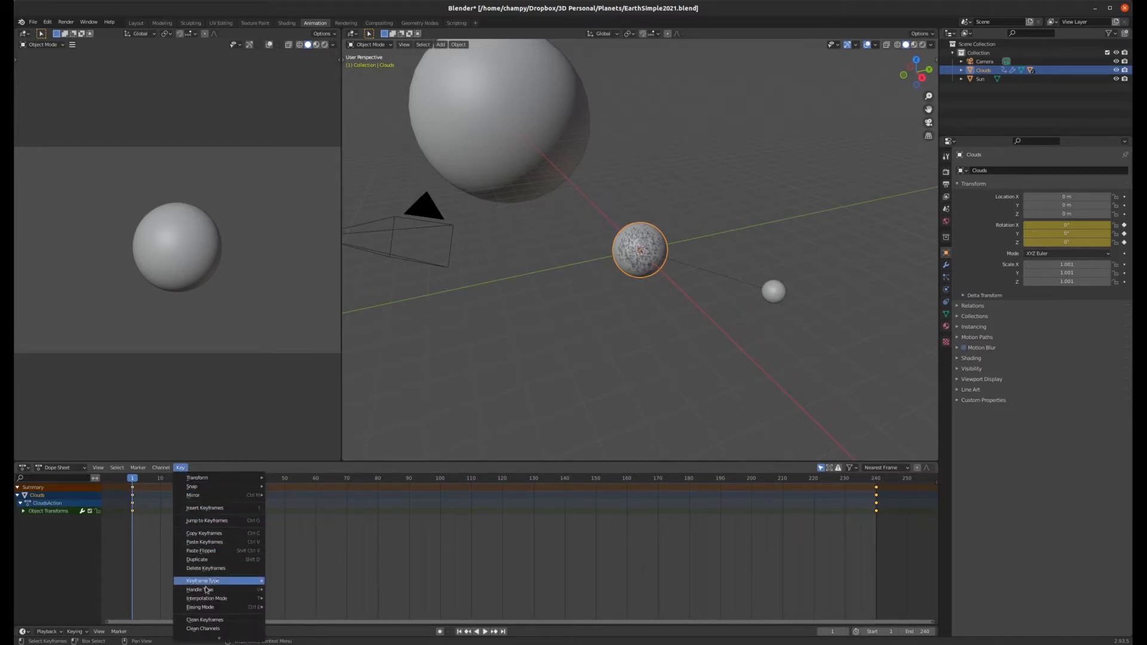
mouse_move(207, 600)
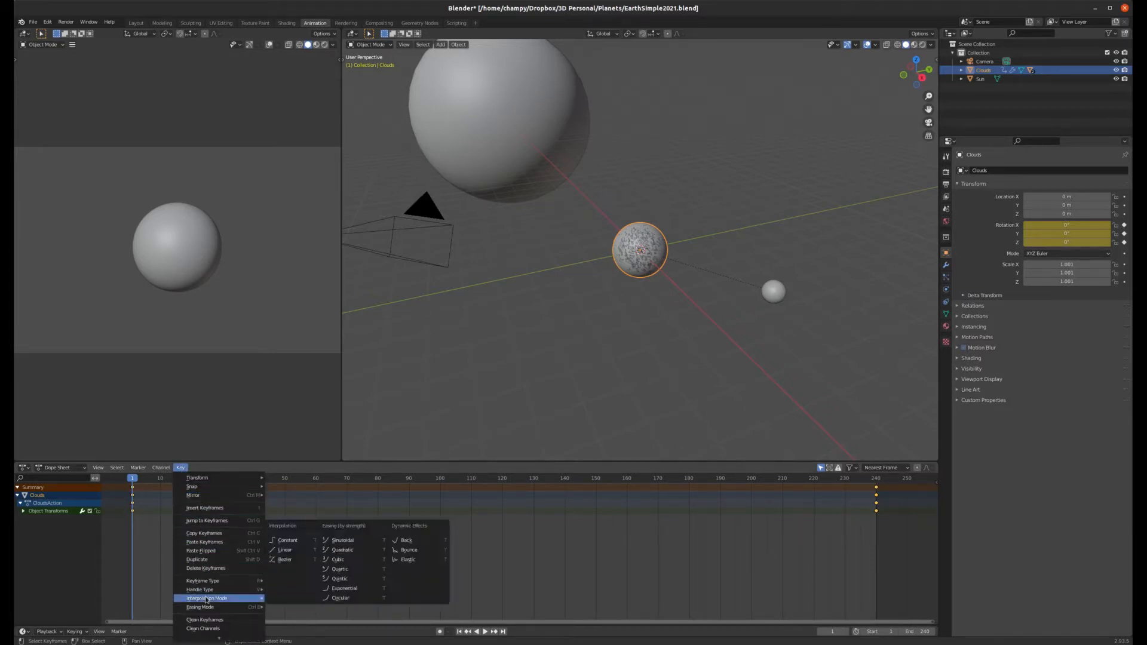
click(285, 550)
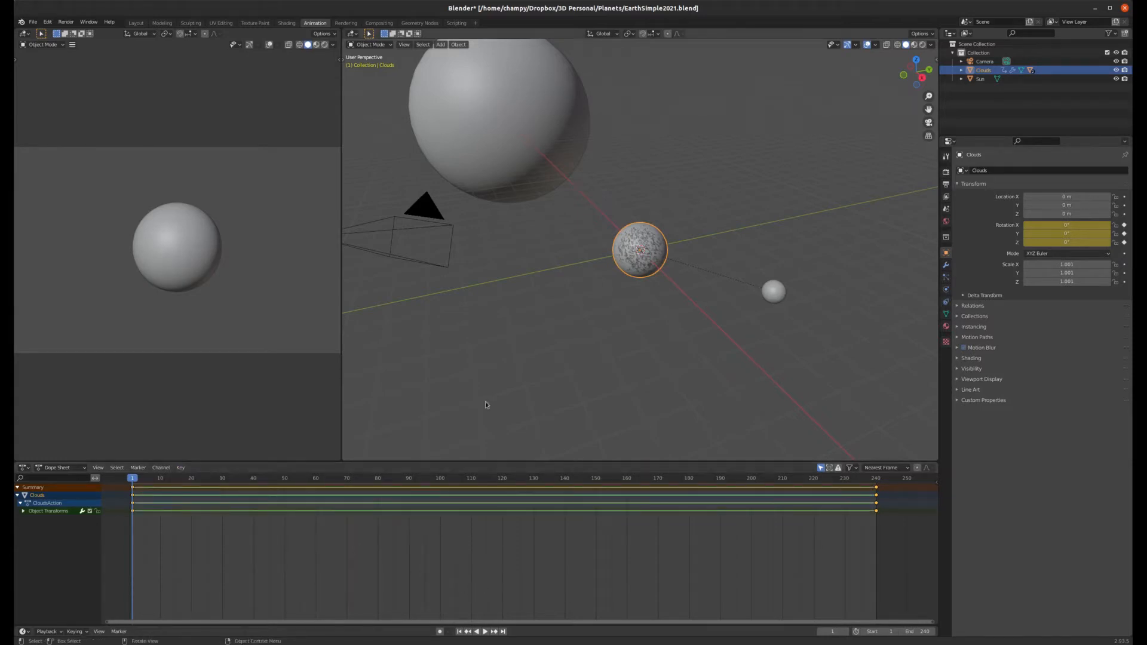
Step: Switch to the Layout workspace, play the animation, stop it and jump back to the first frame
click(135, 24)
key(space)
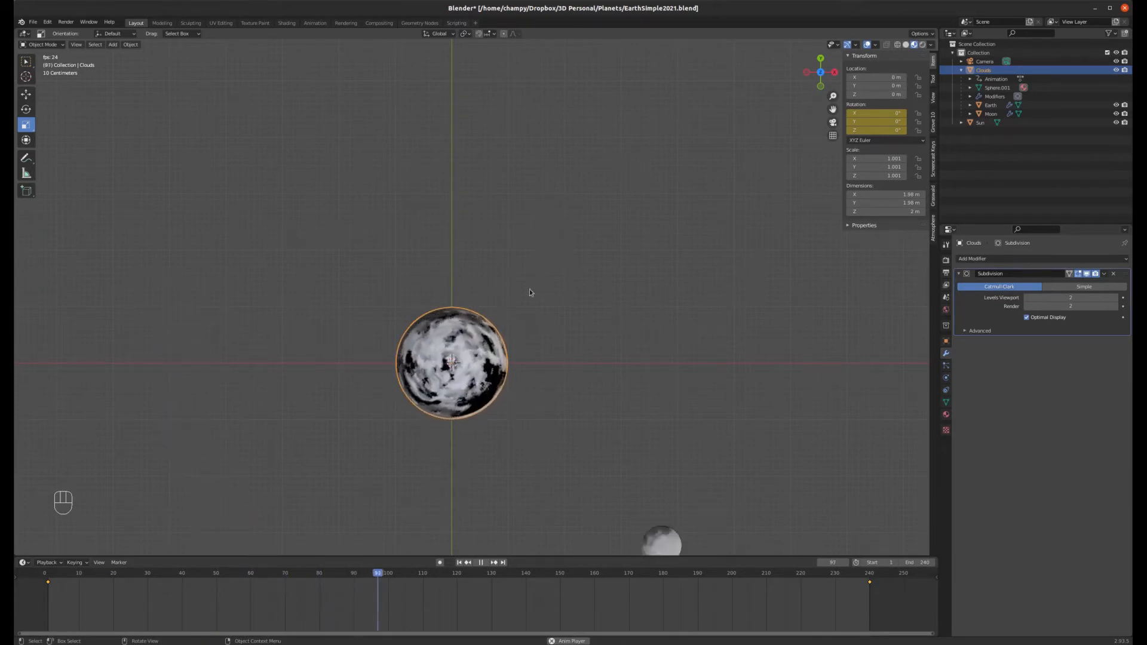
click(481, 563)
click(459, 562)
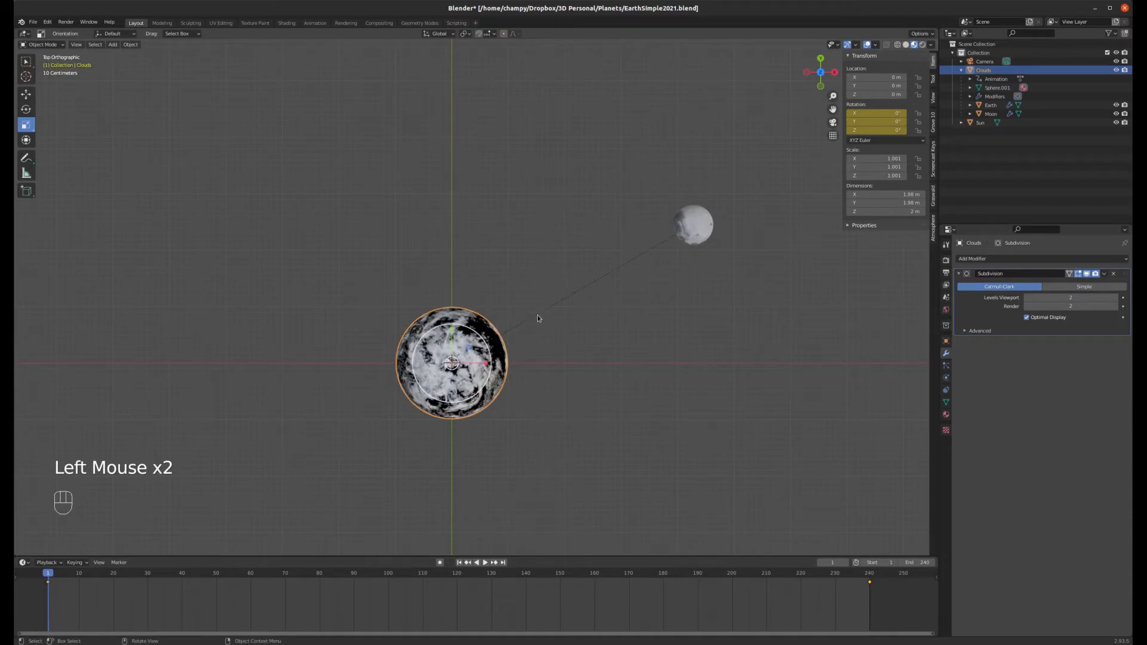
Step: Select the Moon and clear its parent
middle_drag(540, 378, 524, 326)
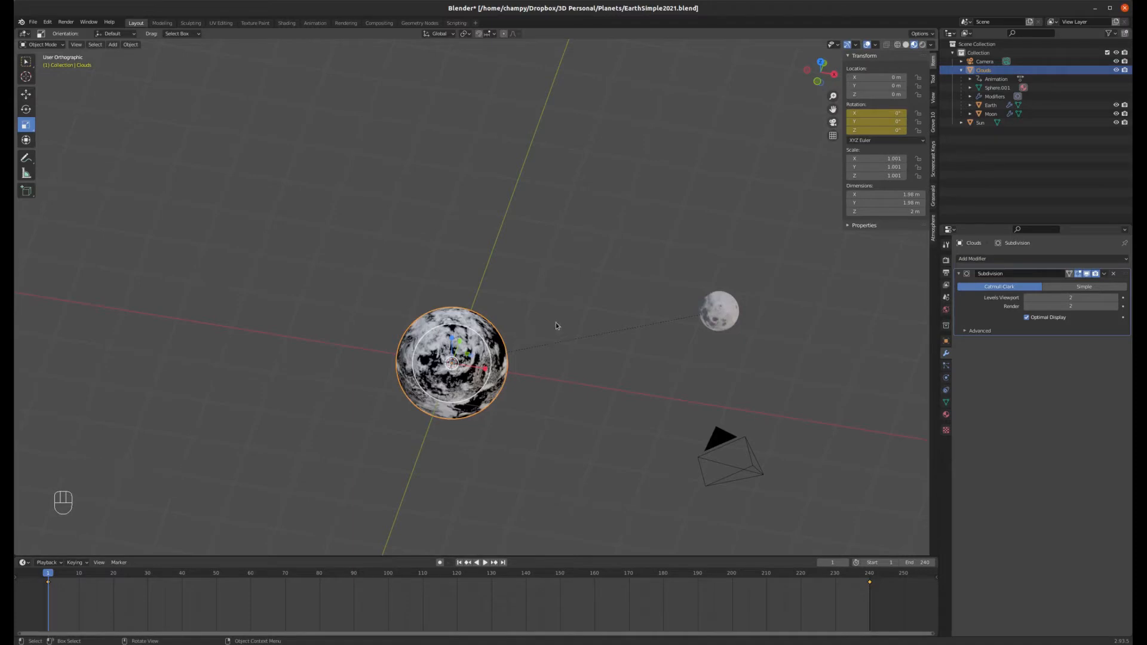
middle_drag(565, 328, 575, 349)
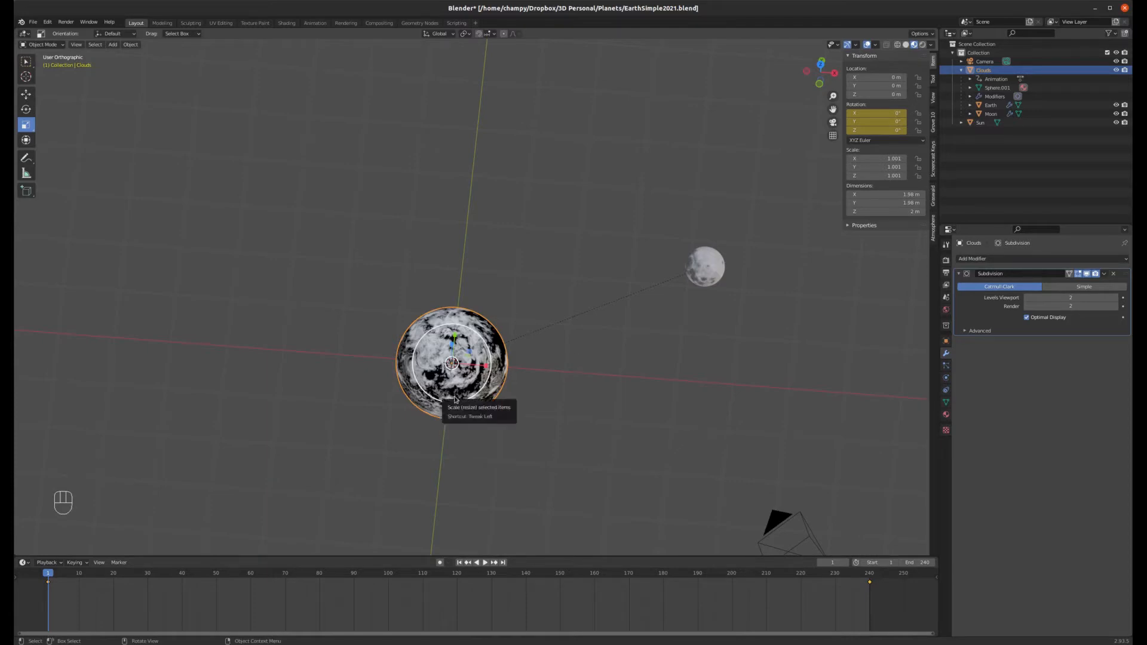
key(KP_7)
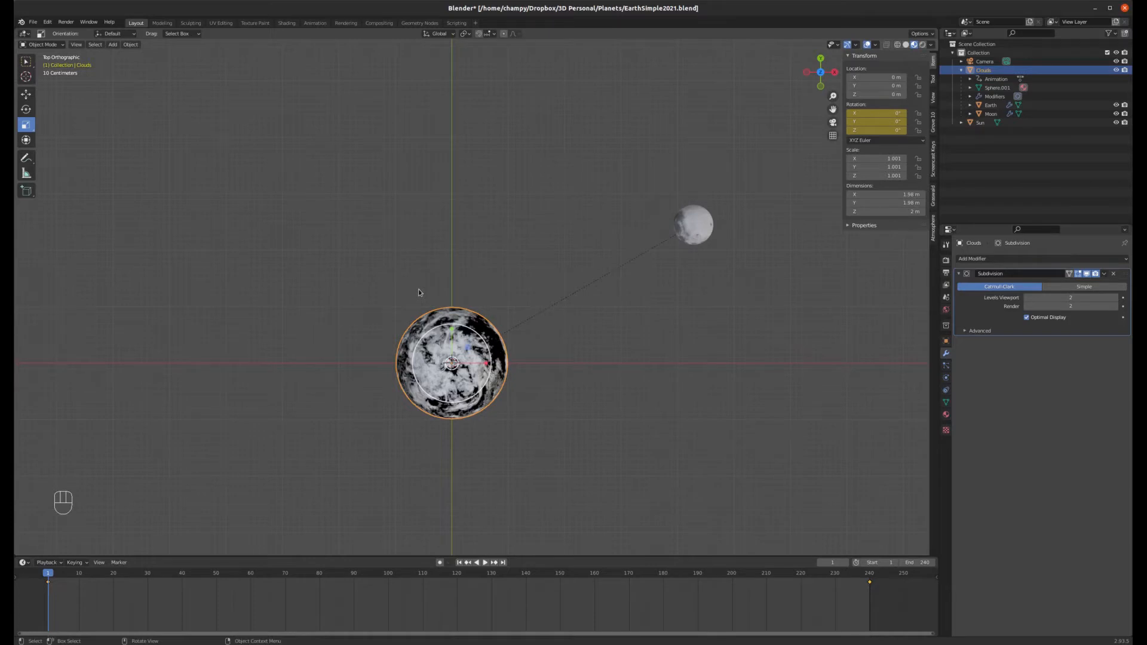
middle_drag(482, 318, 460, 281)
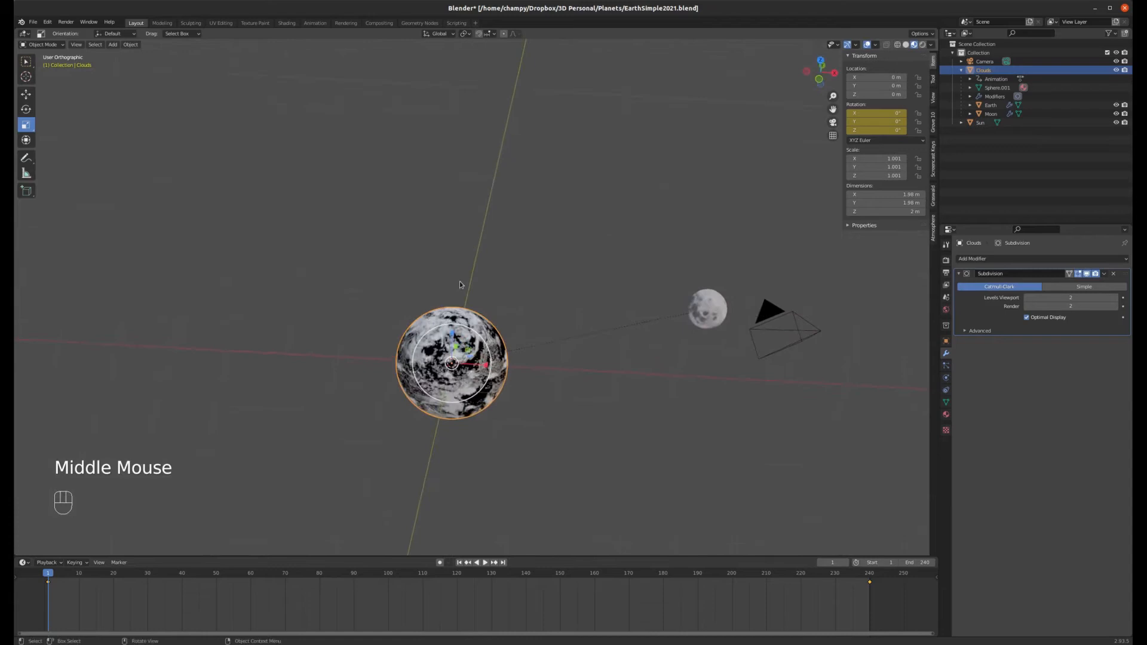
click(710, 309)
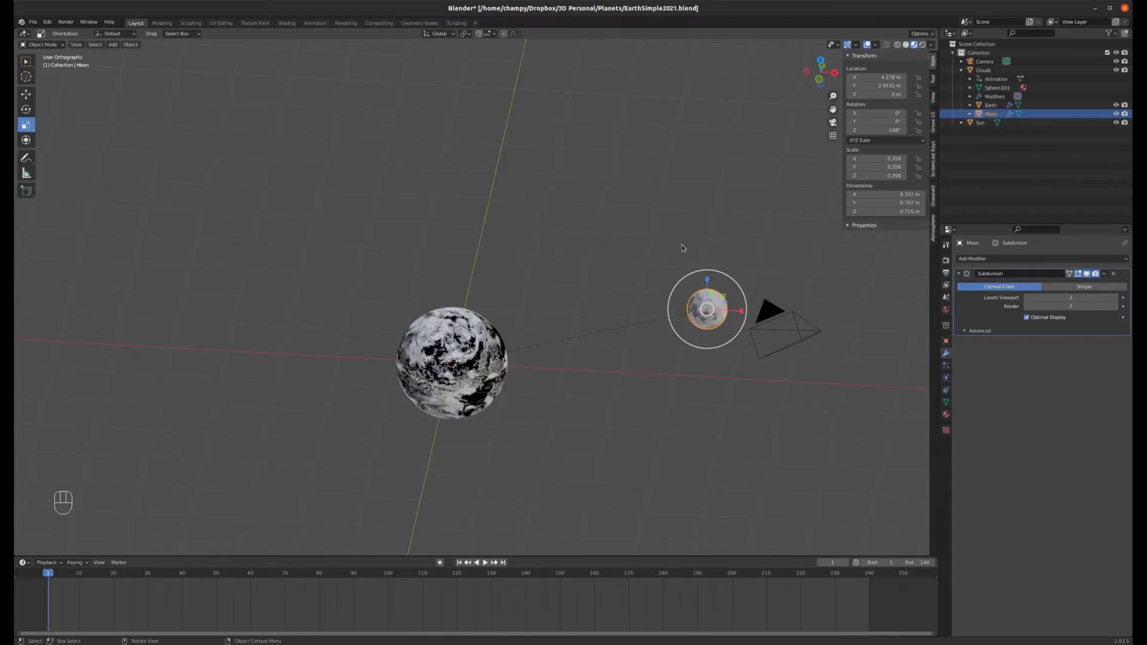
key(alt+p)
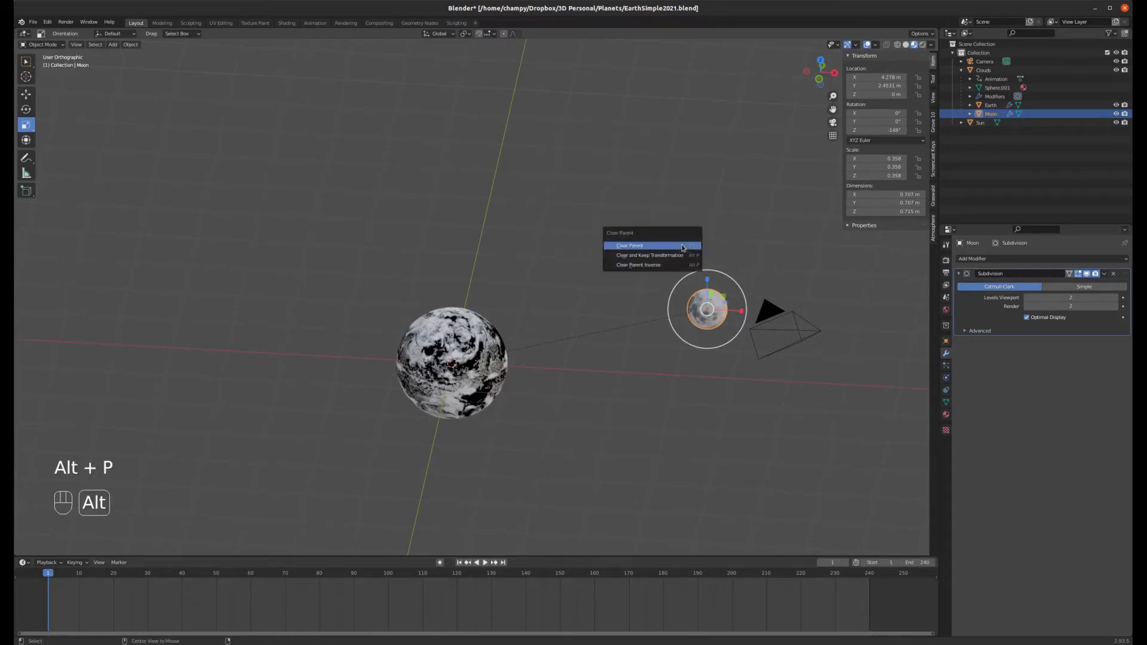
click(665, 250)
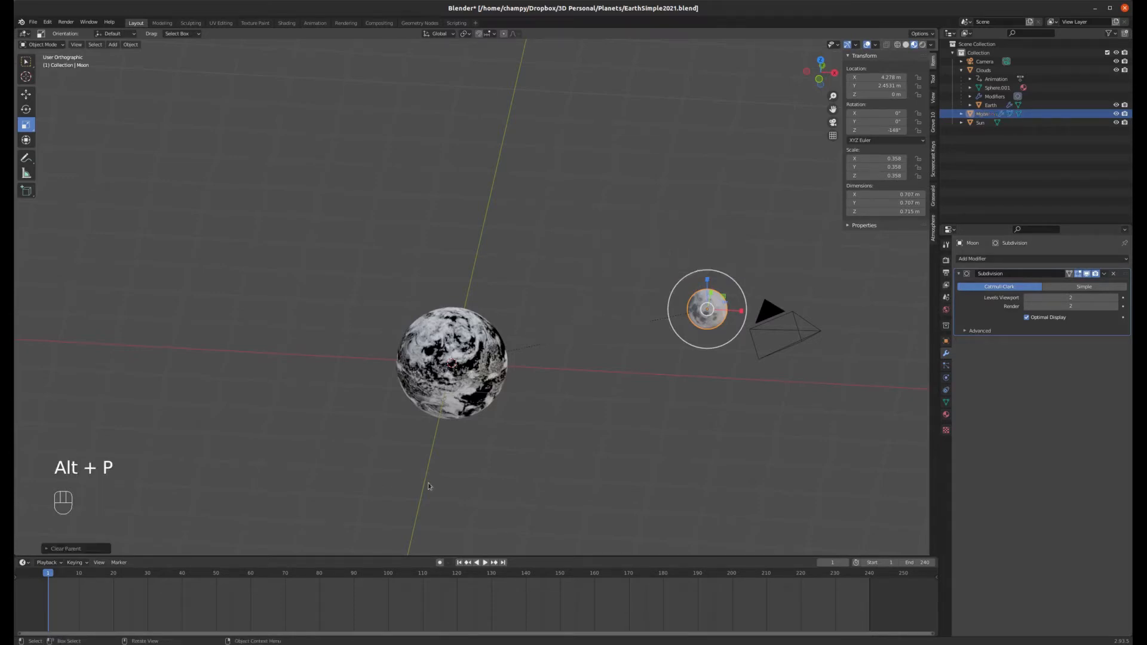
Step: Play the animation, pause it and return to the first frame
click(485, 563)
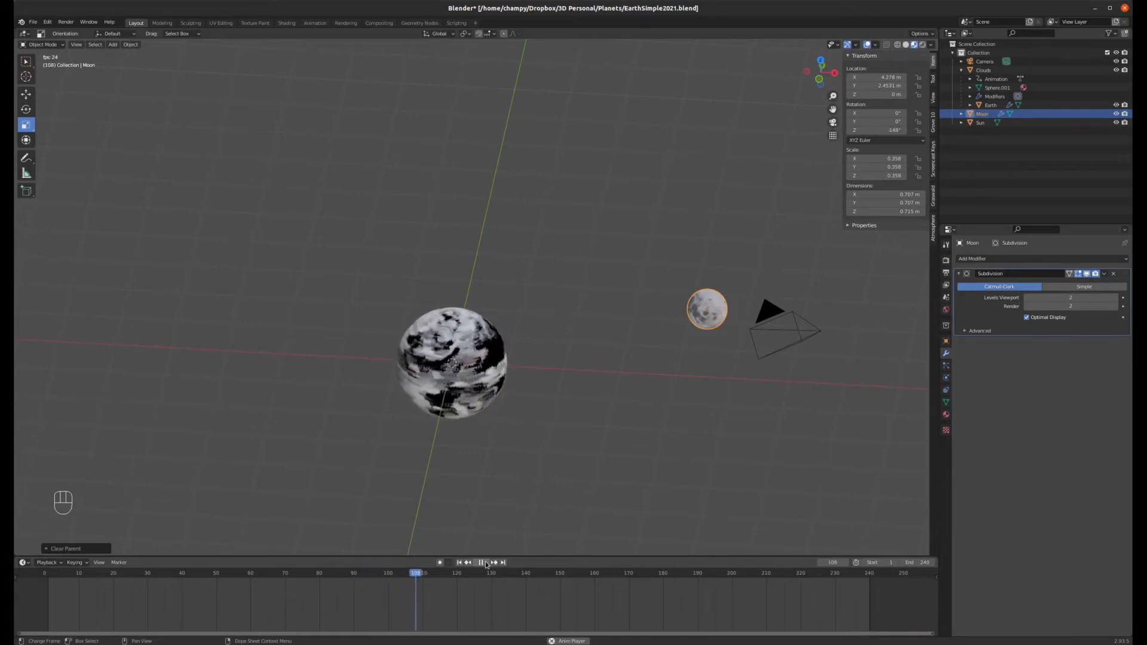
click(482, 562)
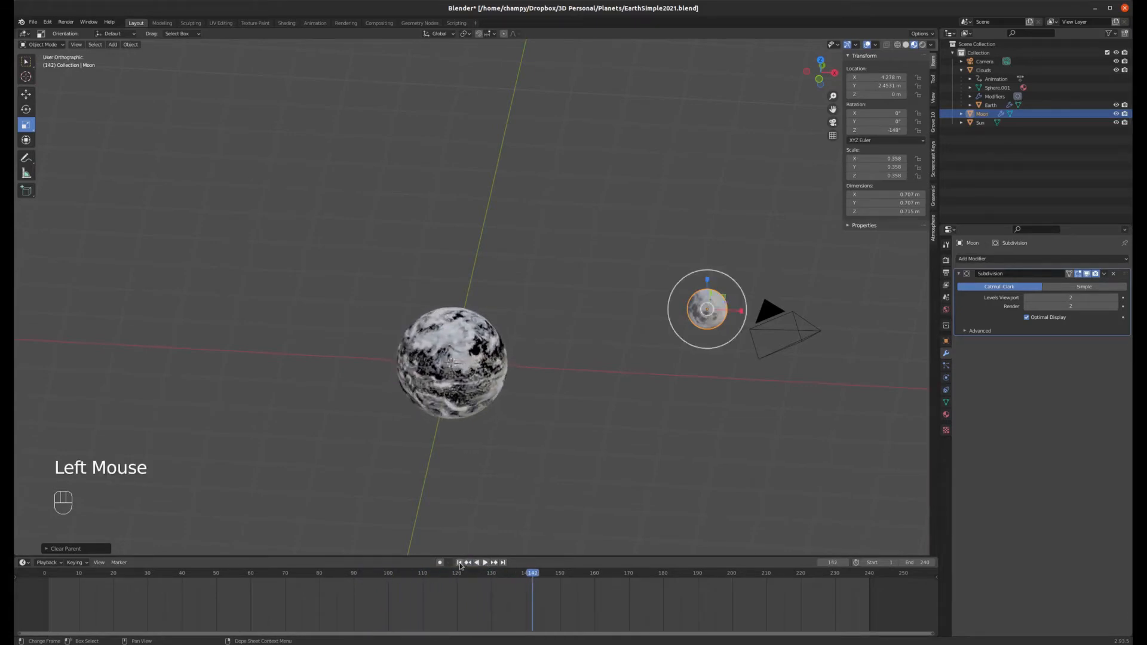
click(459, 562)
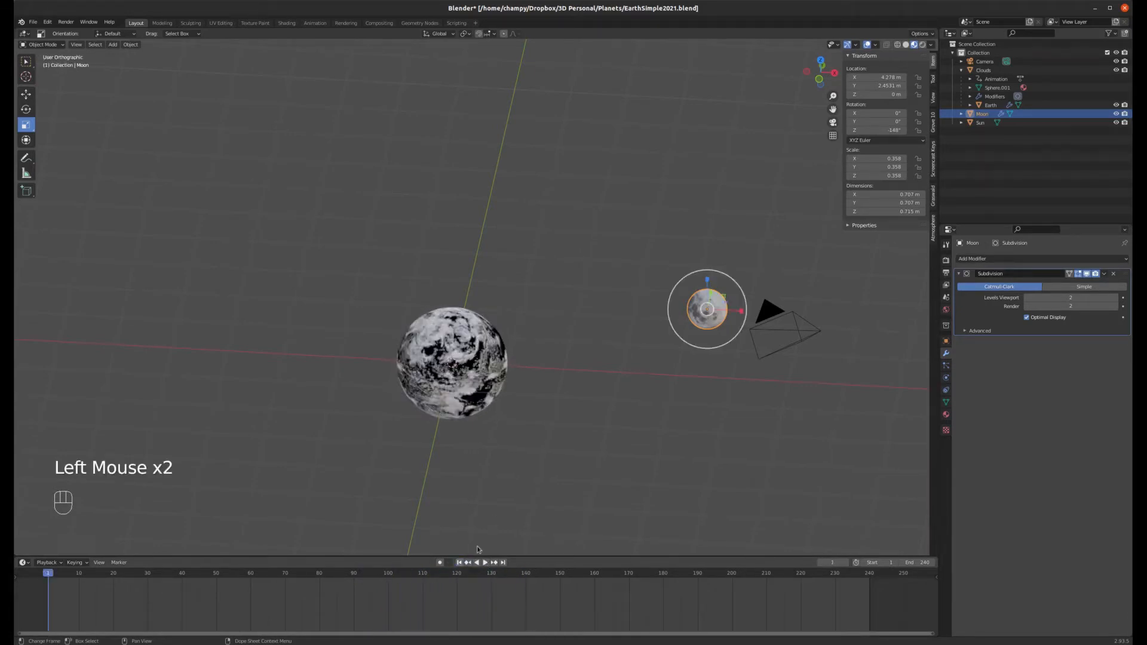
Step: With the Clouds selected at frame 240, set its Z rotation to 720*5 (3600°) and replace that single keyframe
click(489, 328)
click(870, 574)
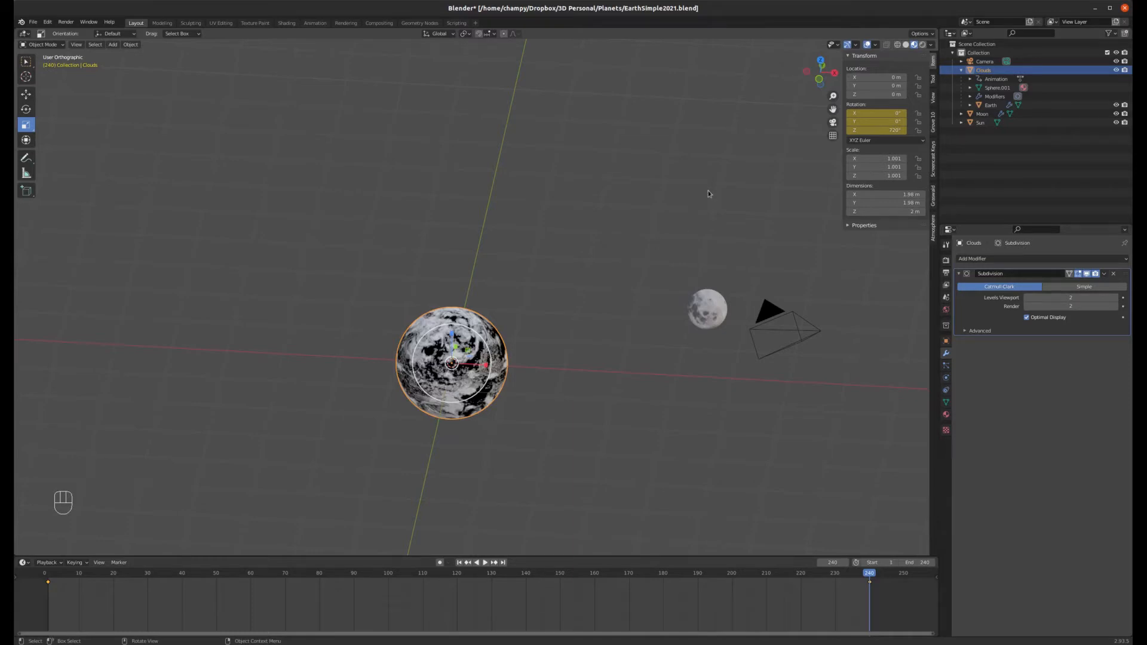
click(886, 131)
text(720d)
key(BackSpace)
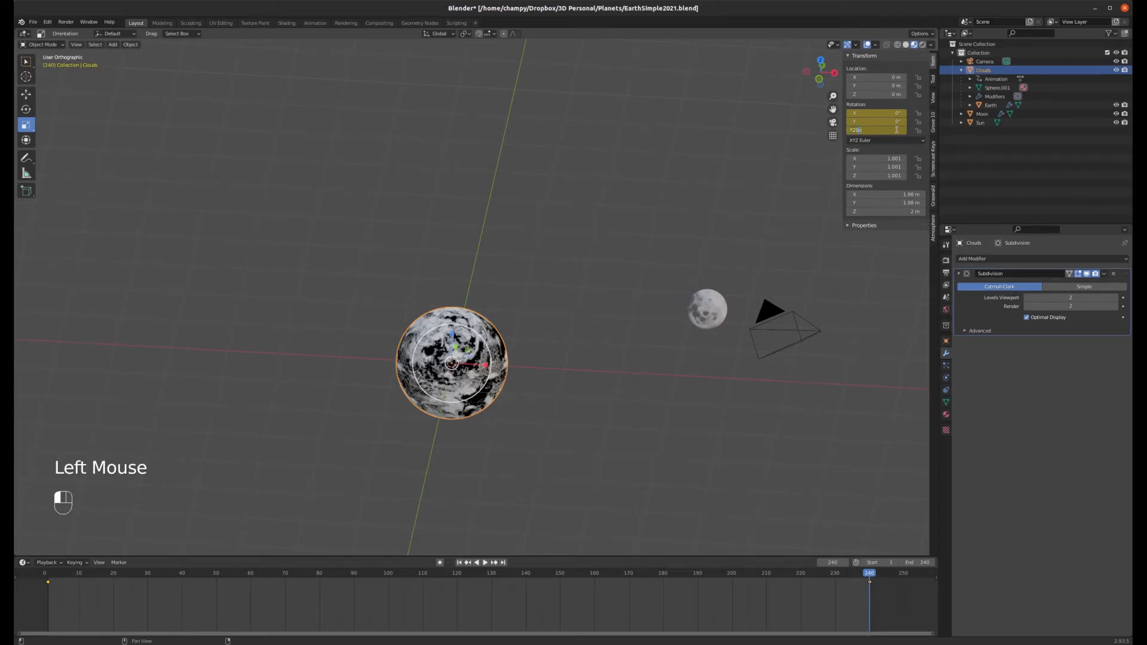
key(shift+Left)
key(shift+Left)
key(shift+Left)
text(*5)
key(Return)
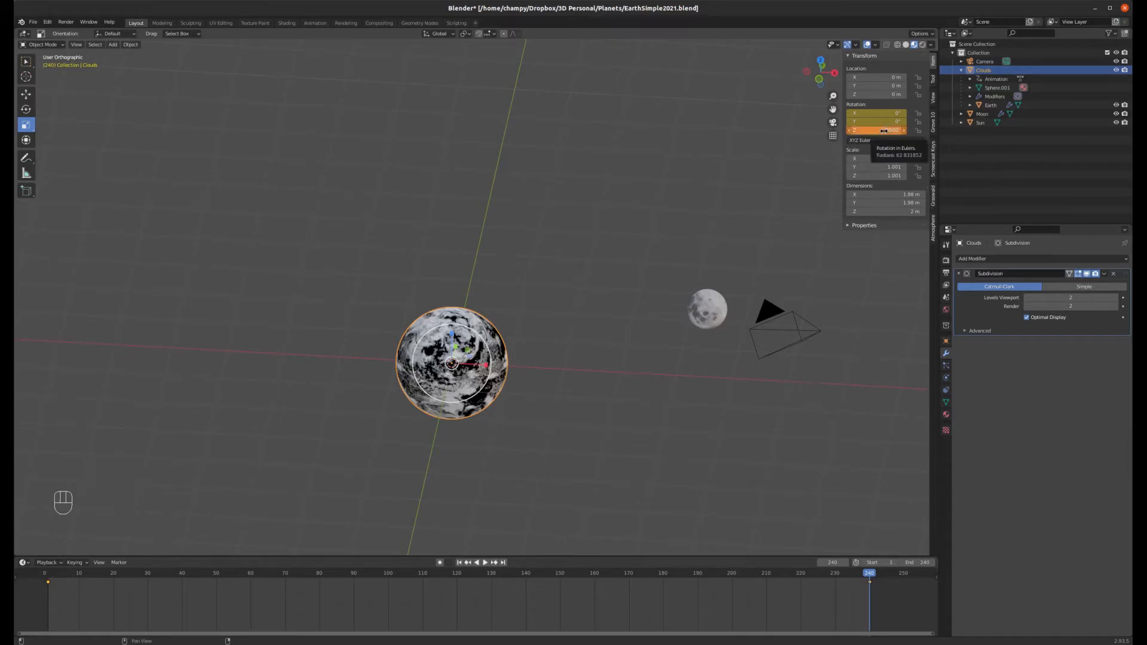
right_click(884, 131)
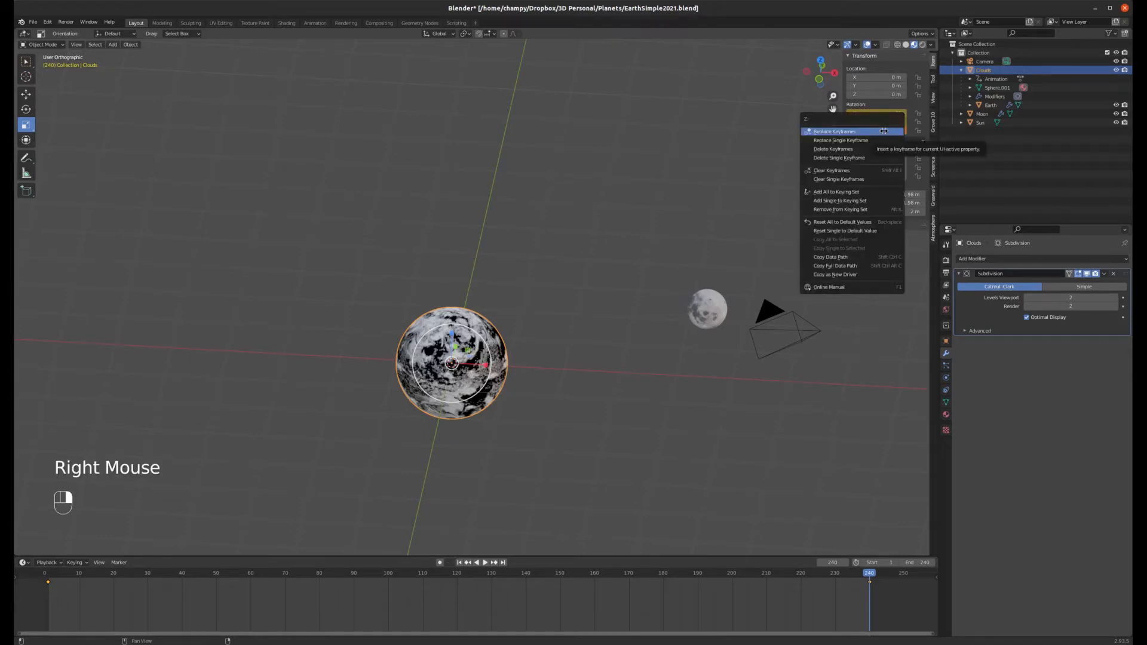
click(861, 139)
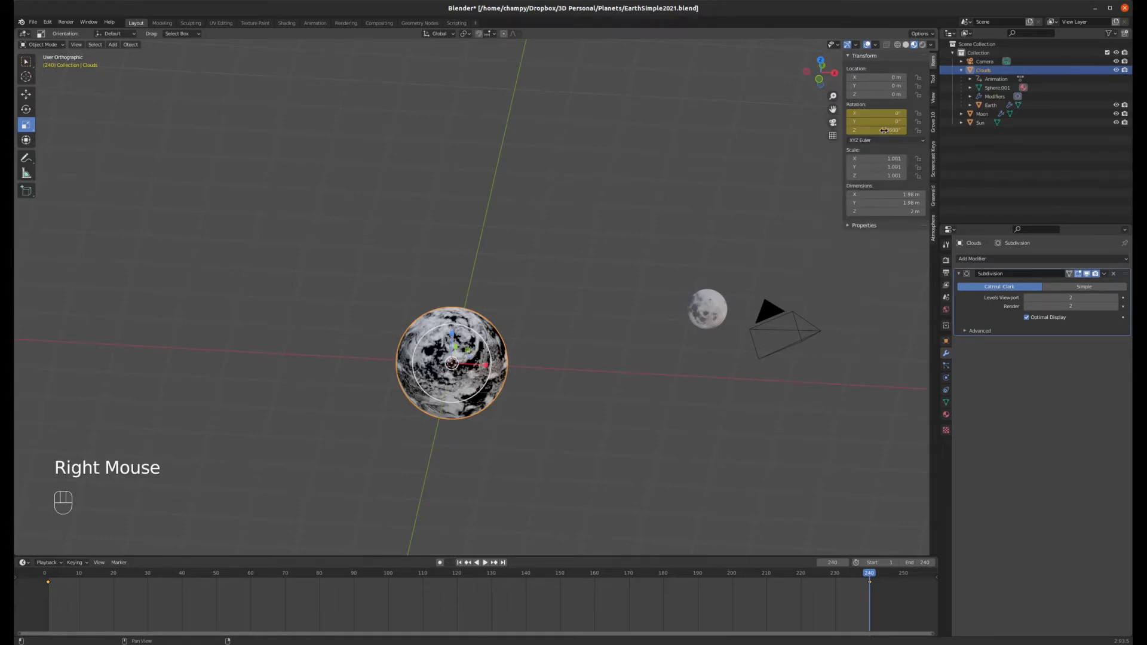
Step: Play back the animation from the start, stop it and jump back to frame 1
click(459, 563)
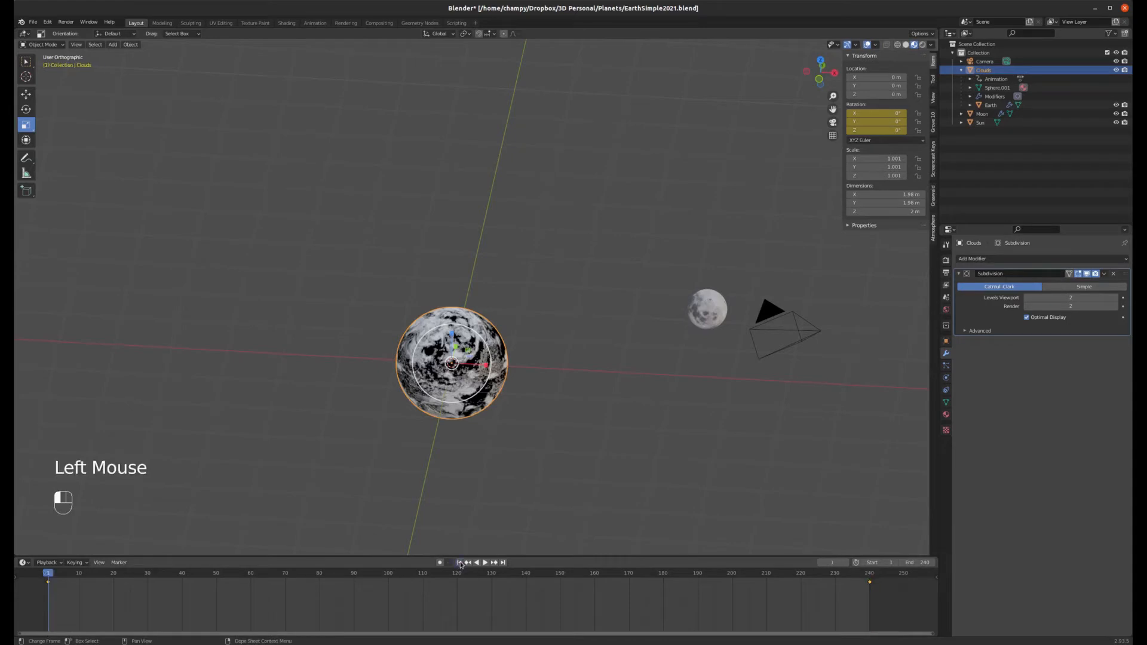
click(484, 562)
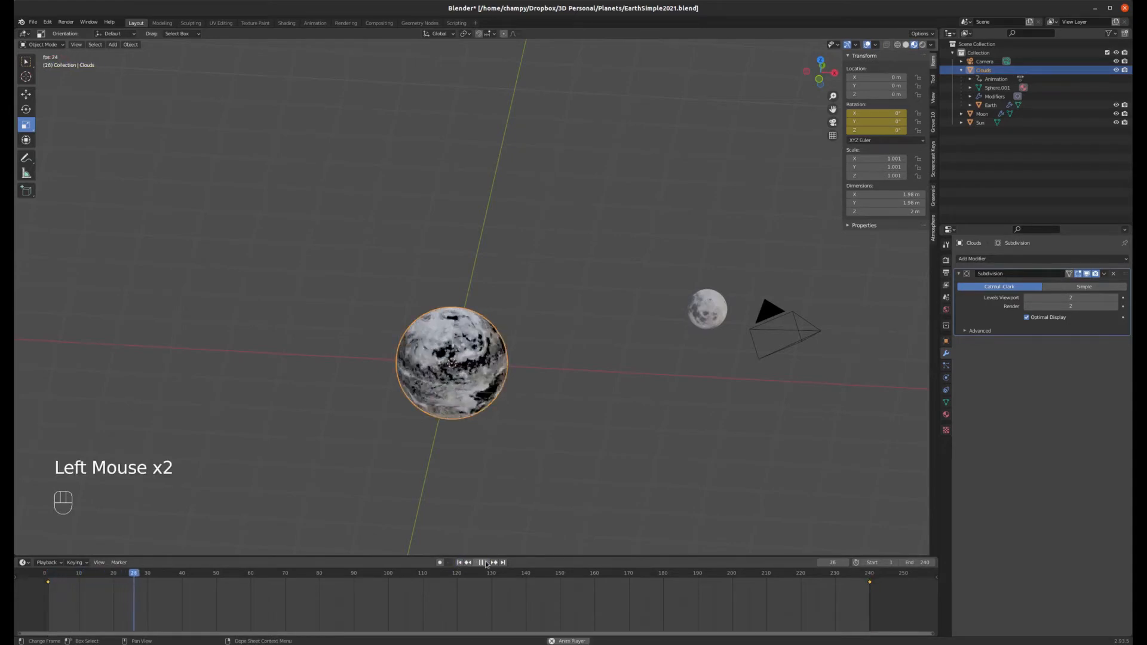
click(485, 562)
click(459, 563)
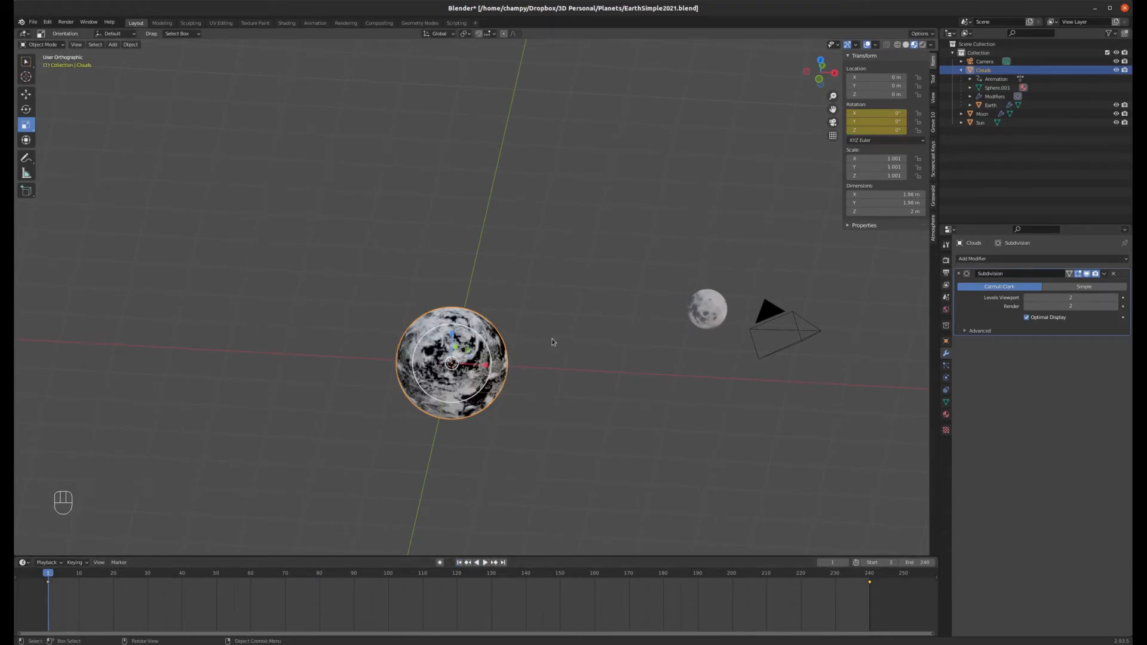
Step: In top view, add a Plain Axes empty at the origin and set its display size to 2.4 m
key(KP_7)
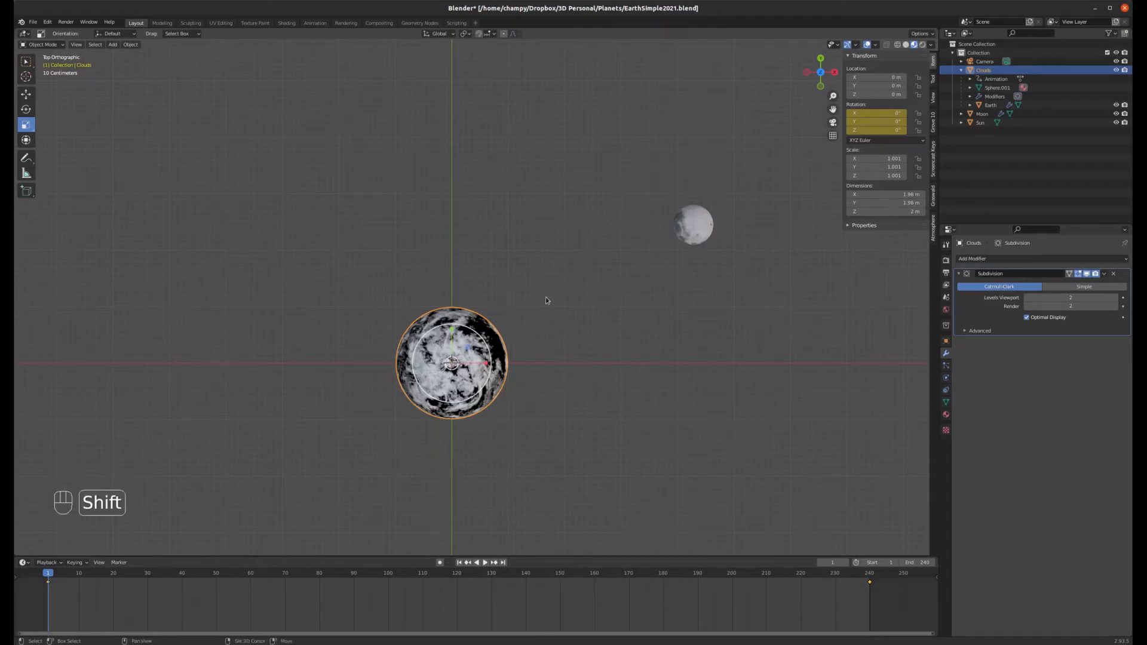
key(shift+a)
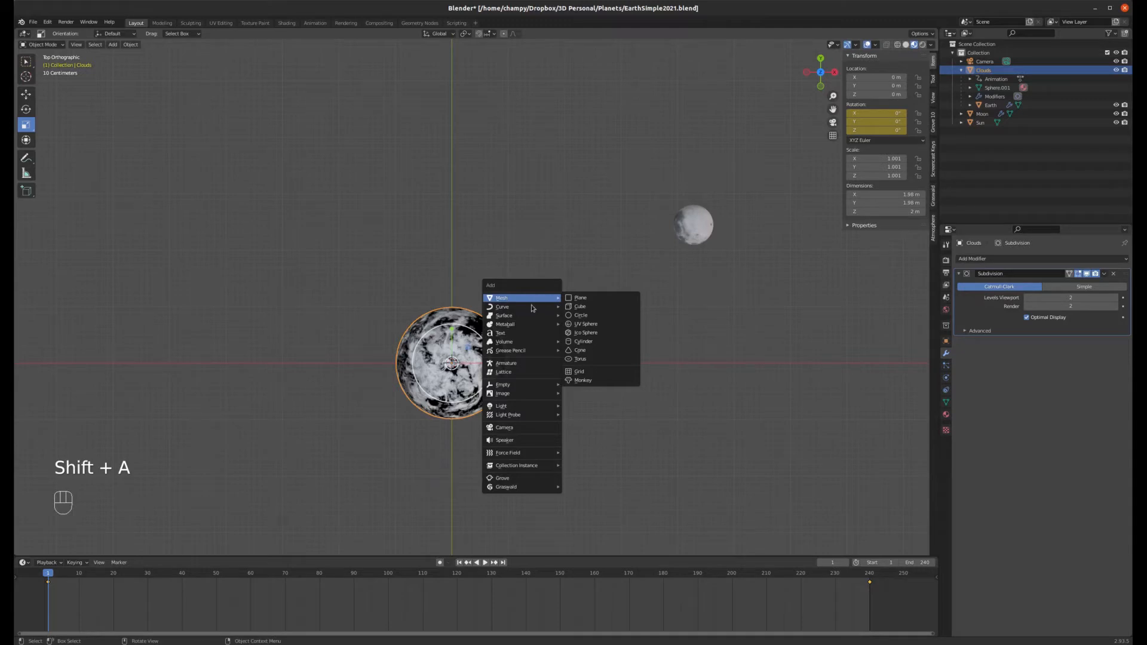
mouse_move(508, 387)
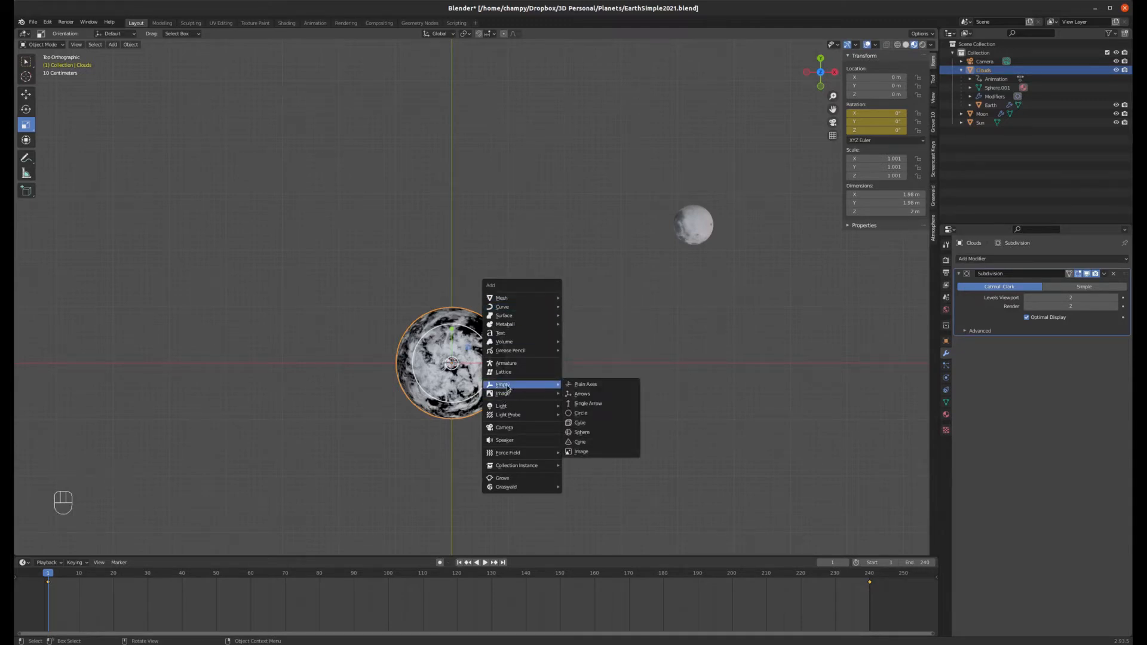
click(588, 386)
mouse_move(508, 392)
middle_down()
mouse_move(500, 356)
mouse_move(521, 385)
middle_up()
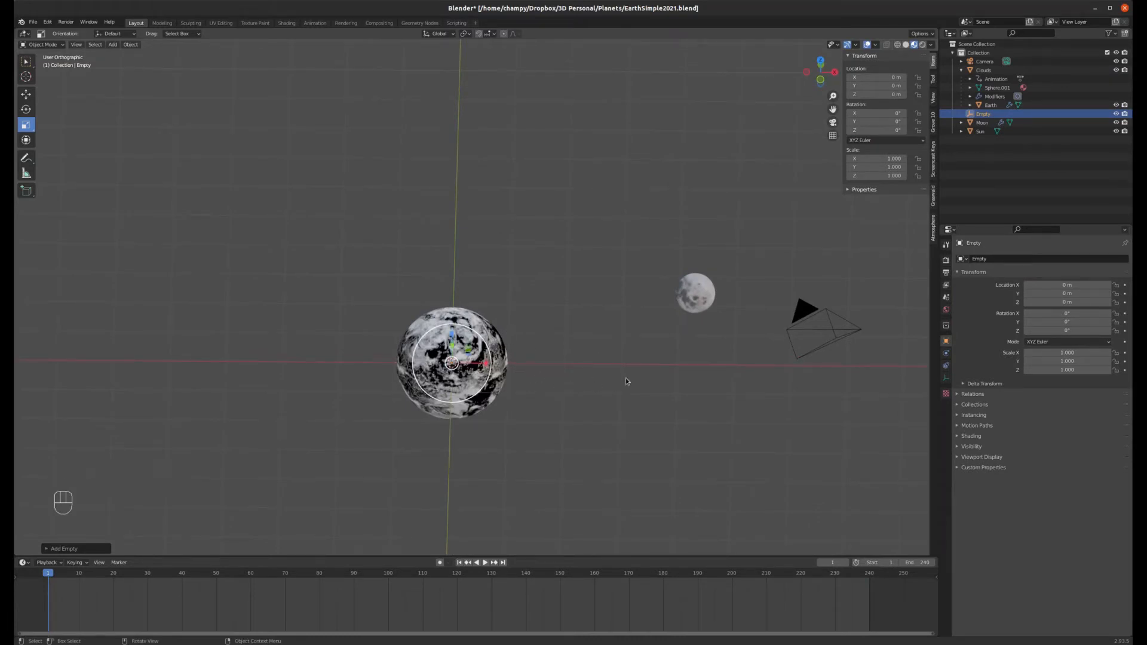
click(946, 378)
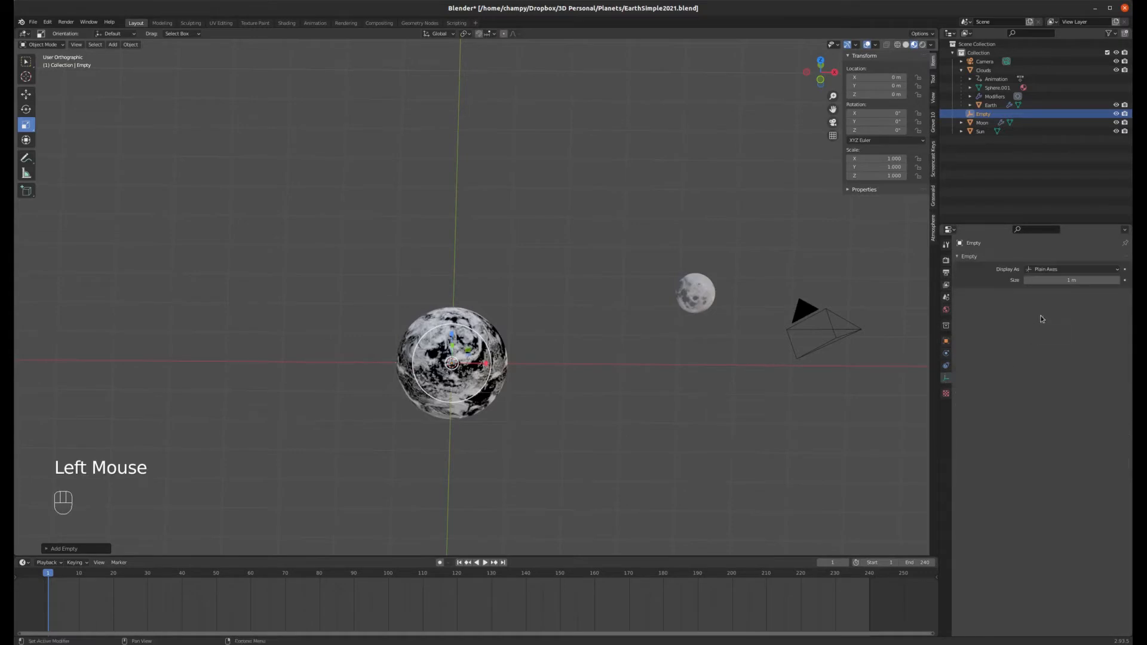
drag(1050, 282, 1059, 281)
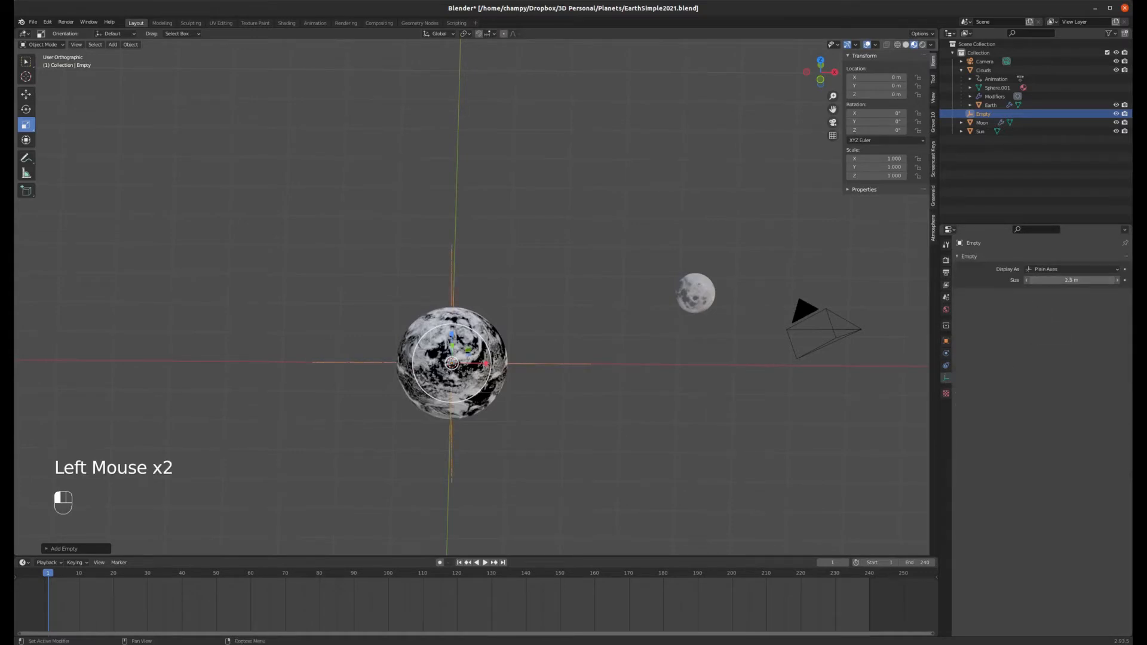
Step: Rename the new empty to EarthEmpty
mouse_move(655, 375)
middle_down()
mouse_move(615, 351)
mouse_move(662, 393)
middle_up()
key(KP_7)
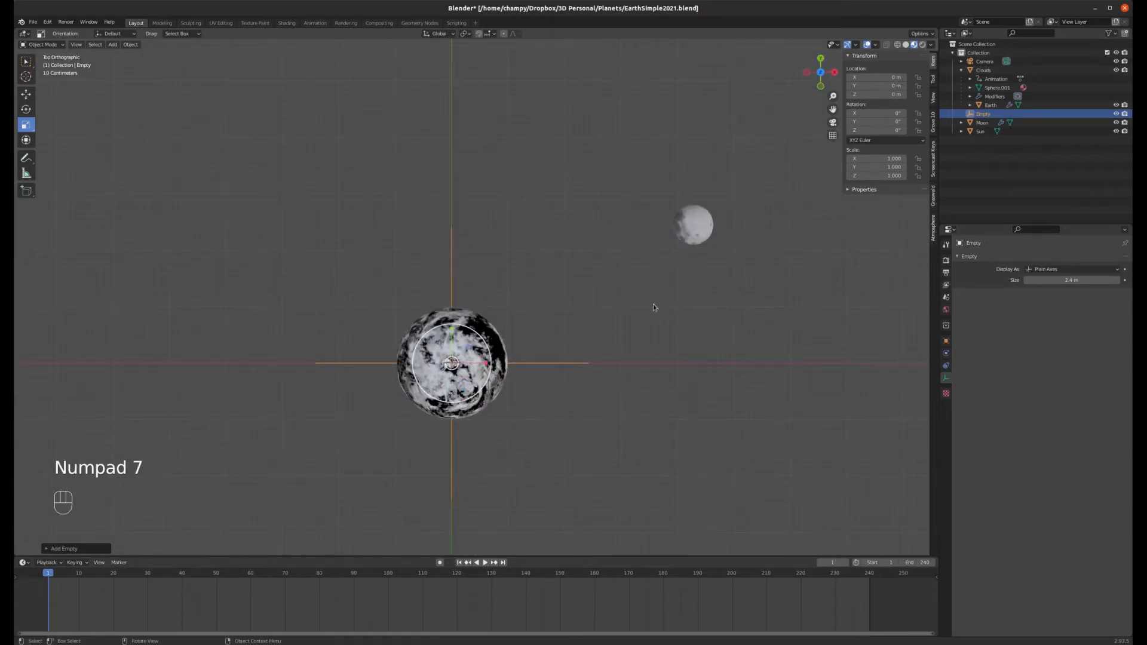
double_click(986, 114)
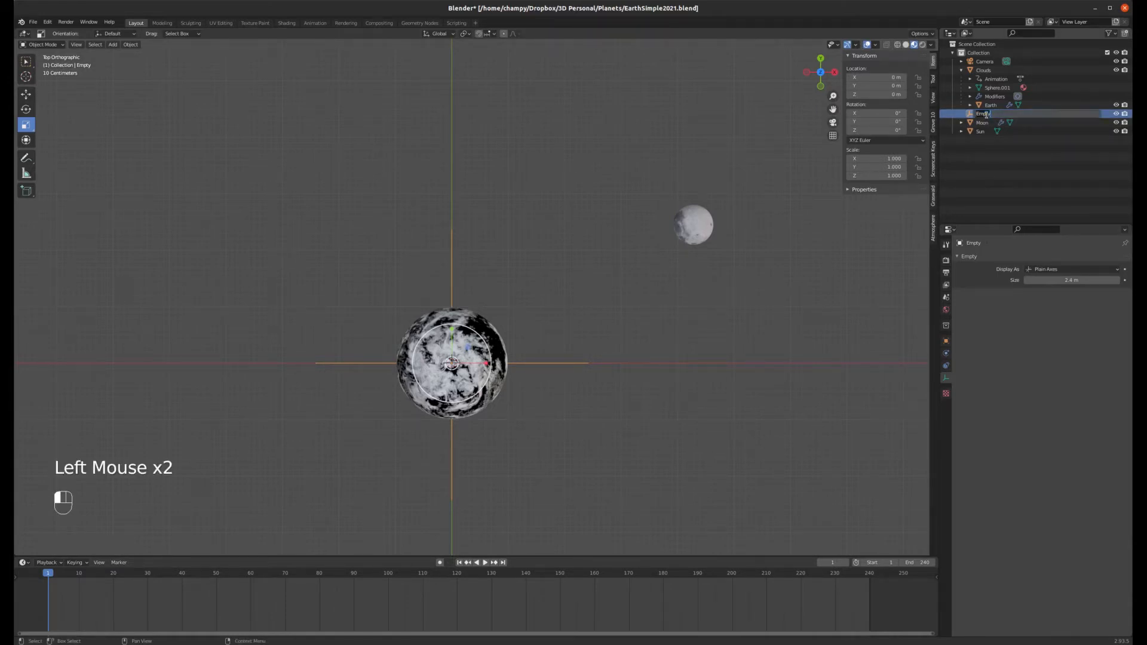
text(EarthEm)
key(Return)
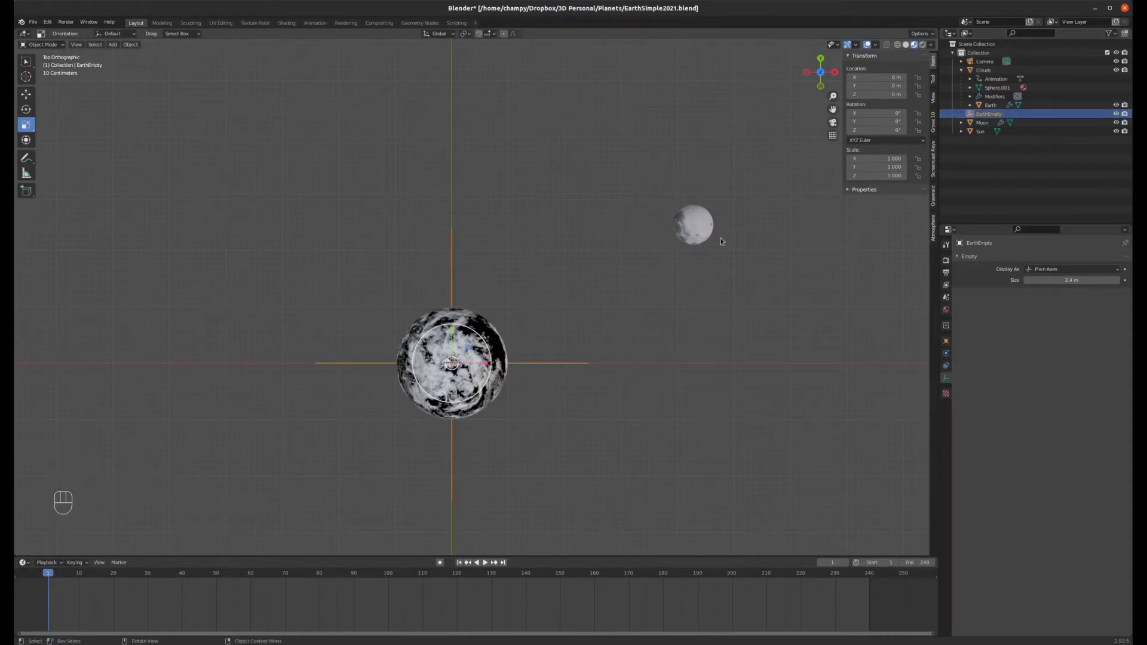
Step: Parent the Moon to the EarthEmpty using the Object parenting option, then deselect
click(696, 224)
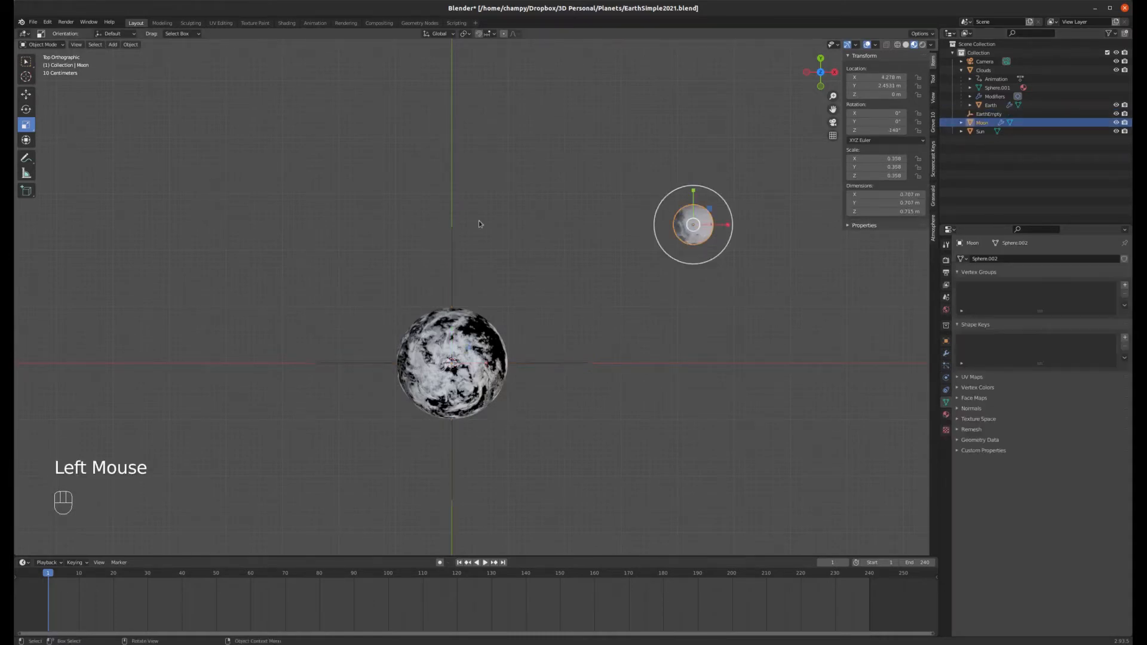
shift+click(453, 252)
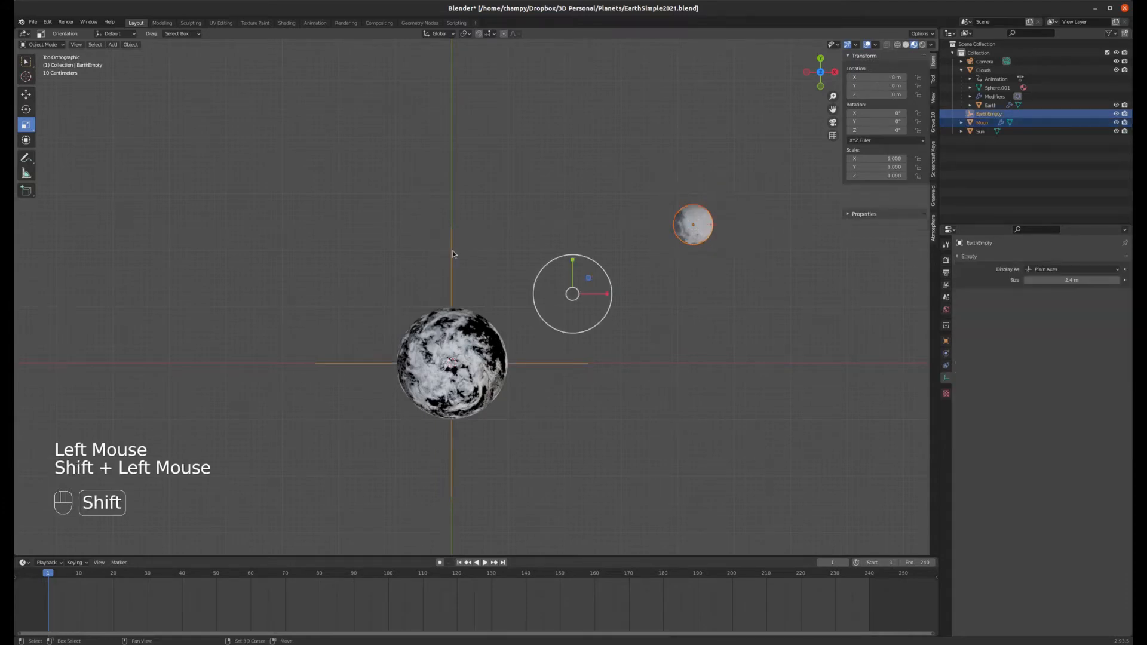
key(ctrl+p)
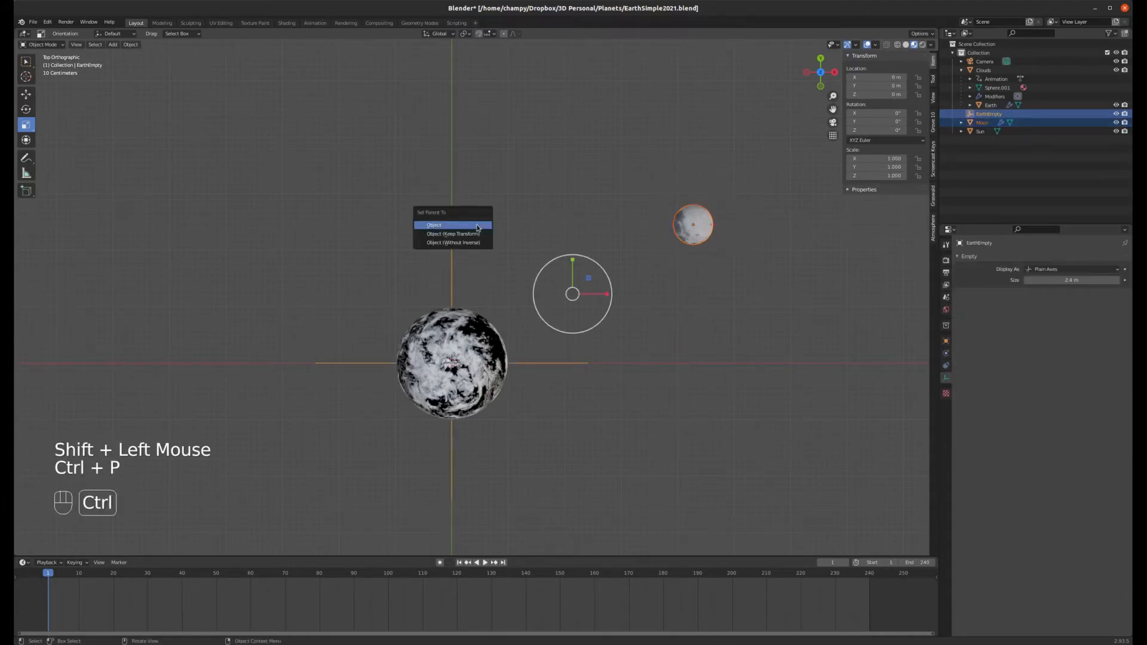
click(446, 226)
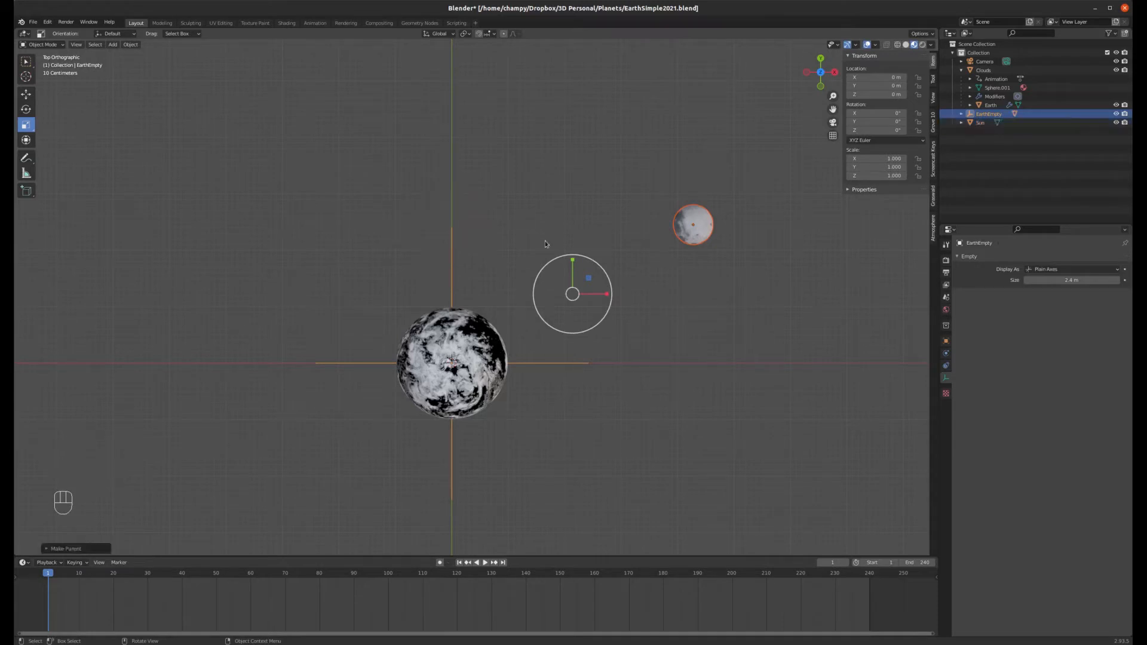
click(556, 361)
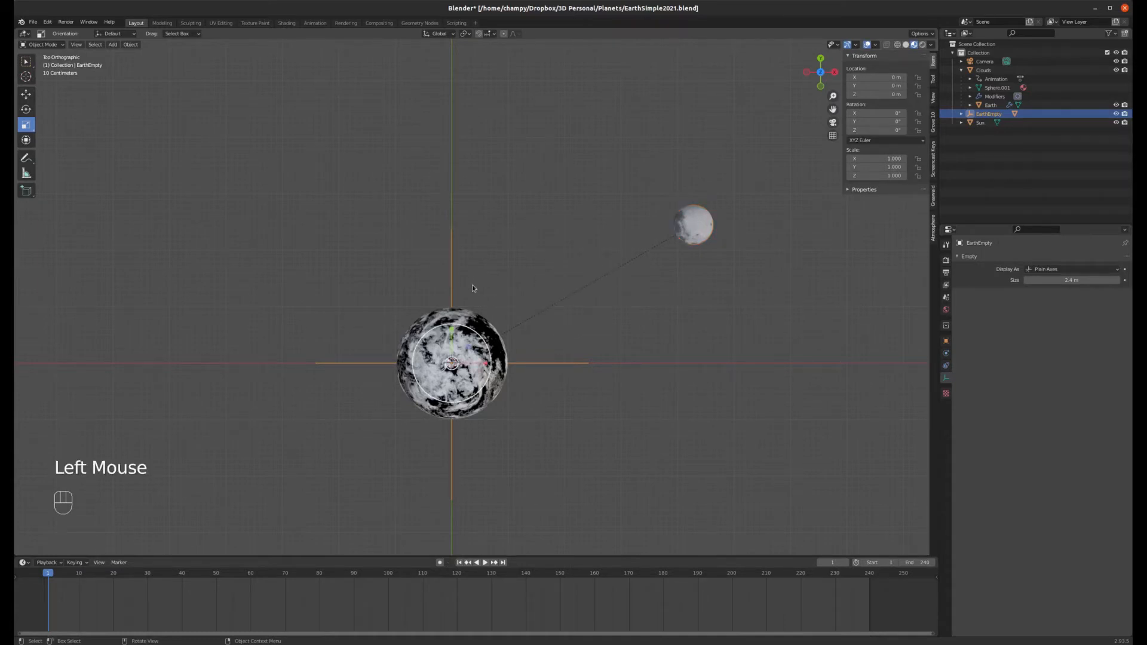
Step: Play the animation briefly, stop it and return to the first frame
key(space)
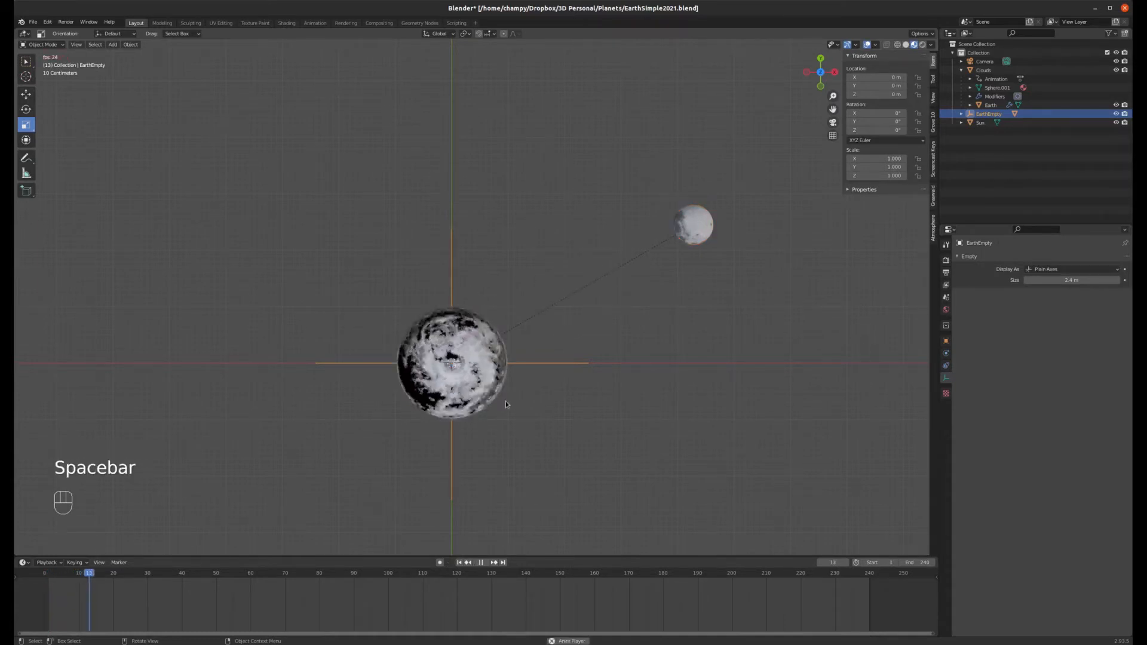
key(space)
click(459, 563)
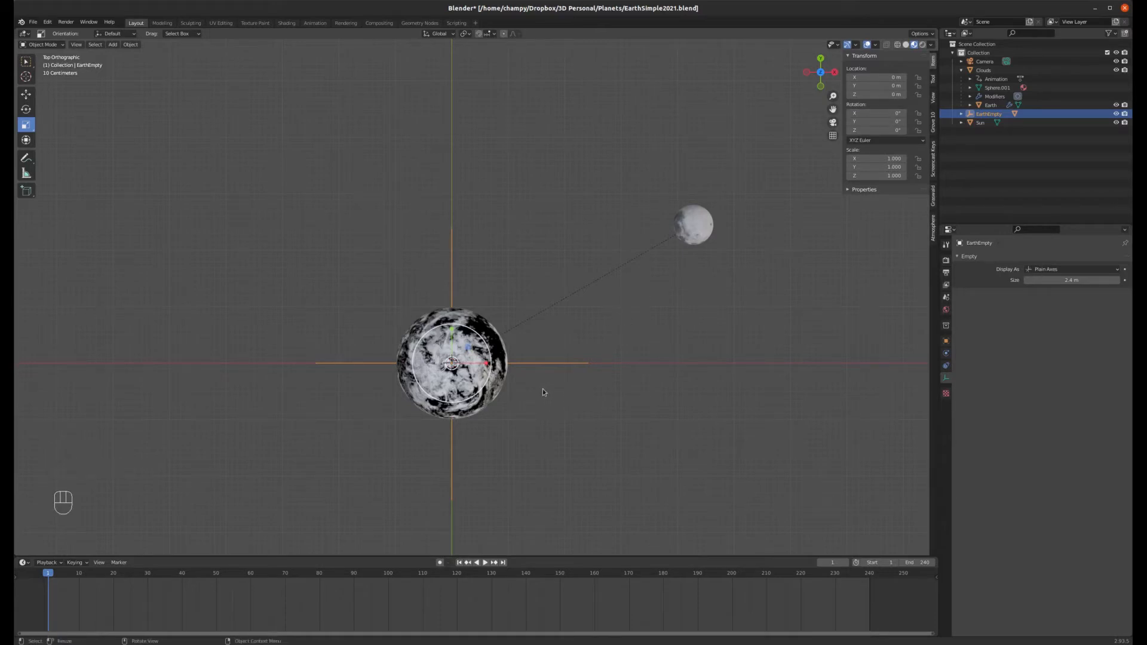
Step: Keyframe the EarthEmpty's rotation at frame 1, and at frame 240 set its Z rotation to 720 and keyframe it
key(i)
click(514, 389)
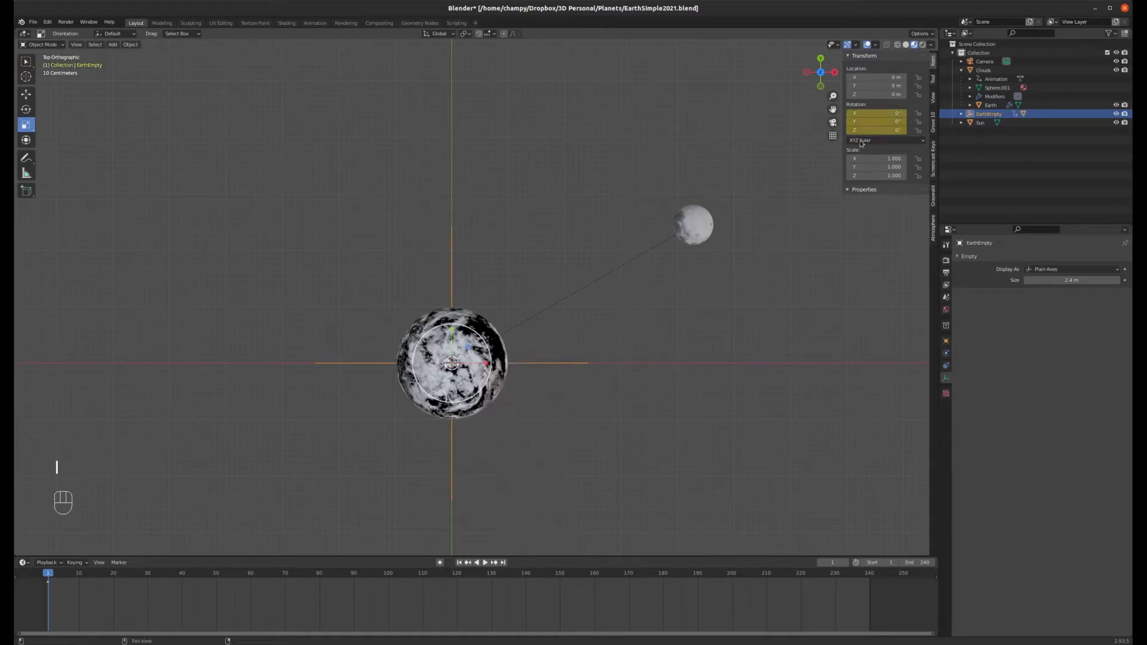
click(503, 562)
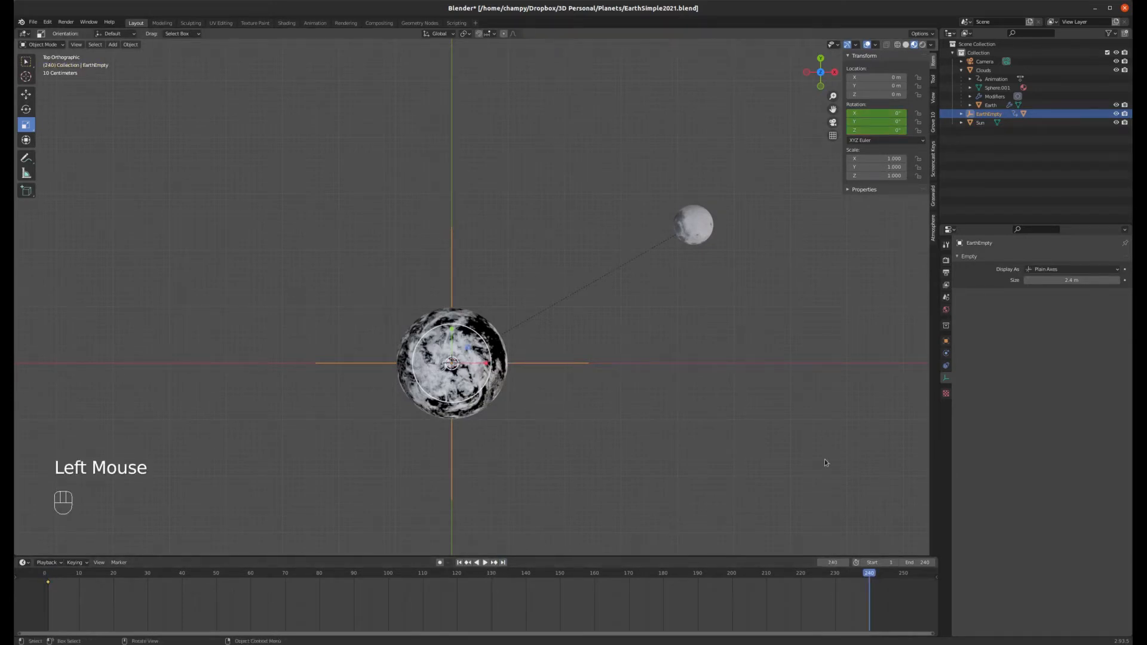
click(885, 131)
text(720)
key(Return)
right_click(885, 131)
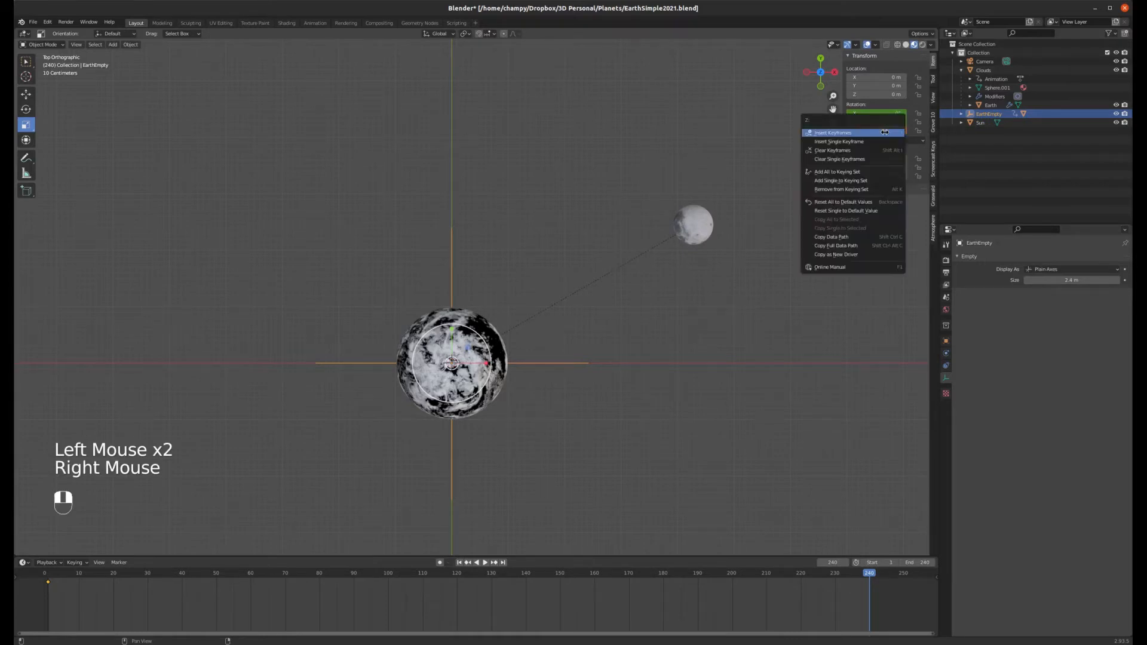
click(862, 132)
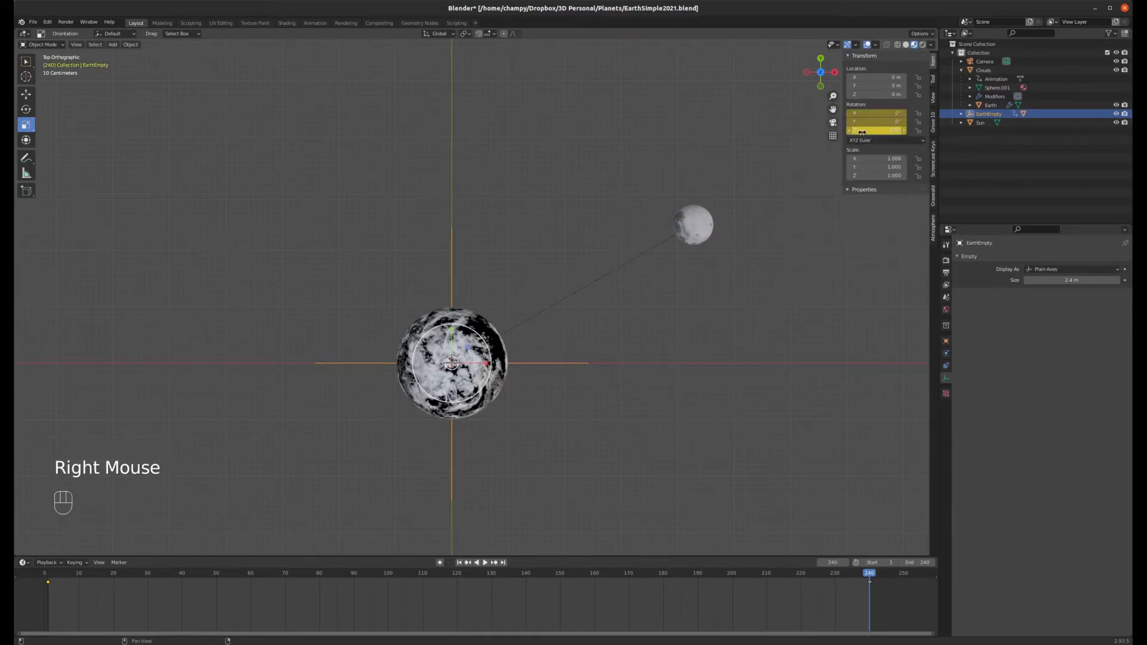
Step: Play back the EarthEmpty orbit from the start, stop it and jump back to frame 1
click(459, 562)
click(484, 563)
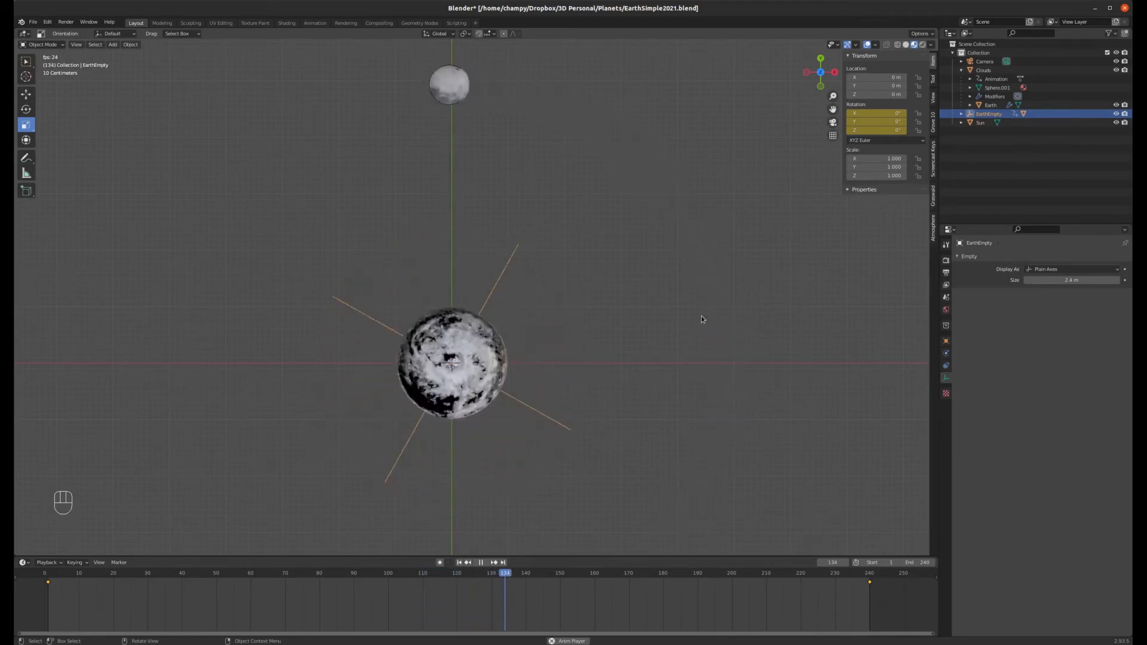
click(483, 565)
click(460, 565)
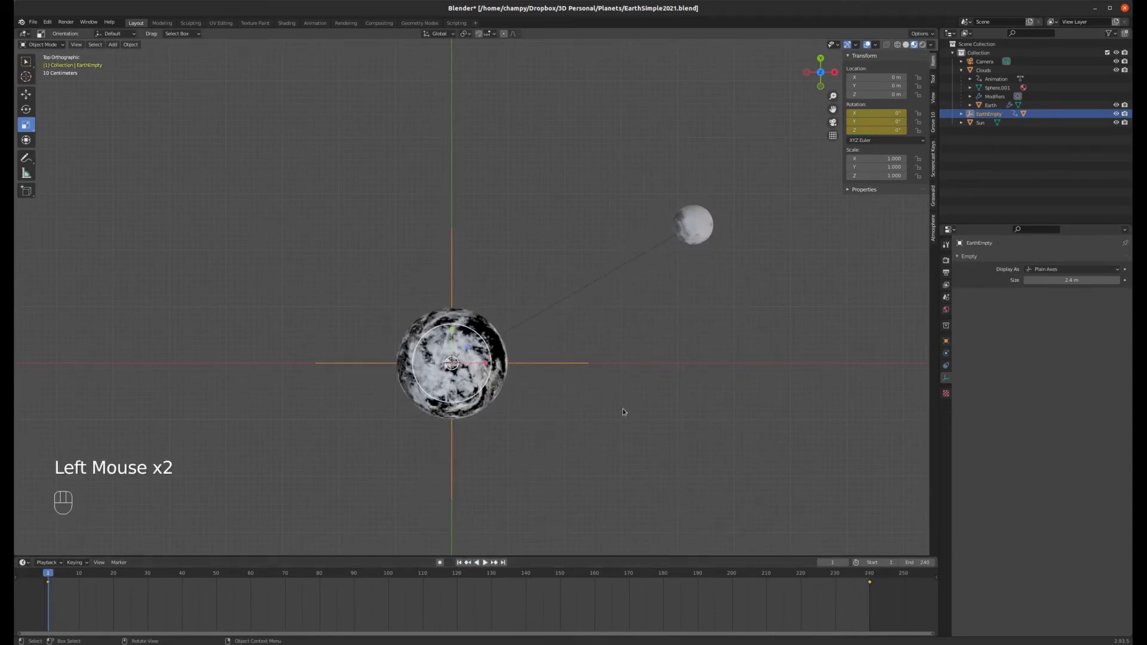
Step: In the Animation workspace, set the EarthEmpty keyframes' interpolation mode to Linear, then return to Layout
click(315, 23)
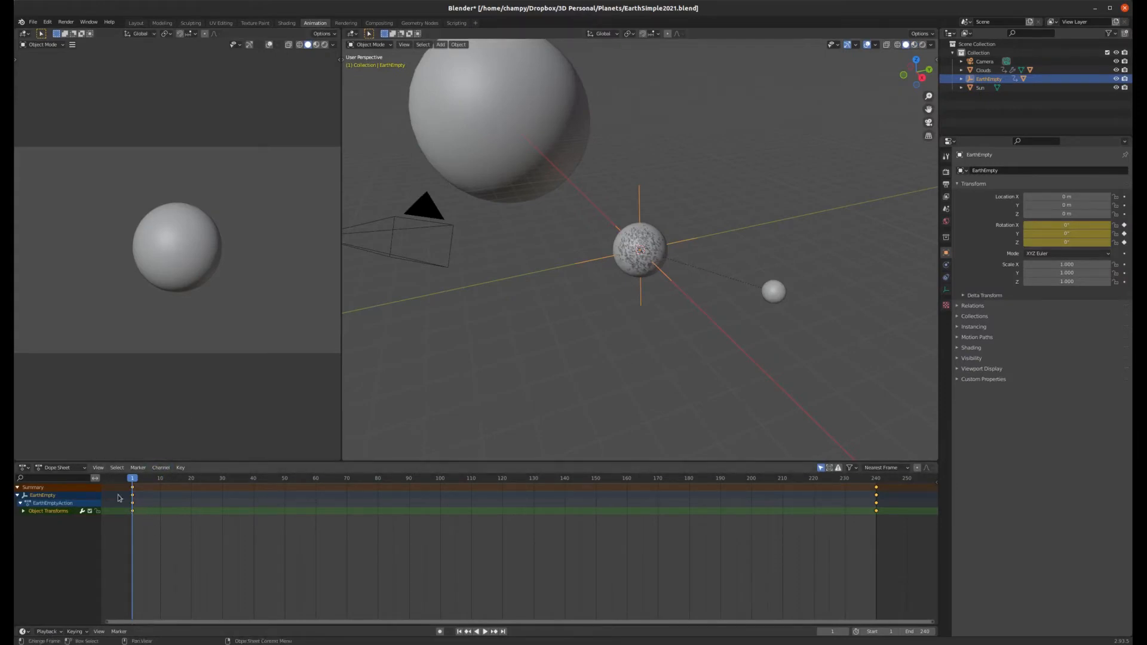
click(181, 468)
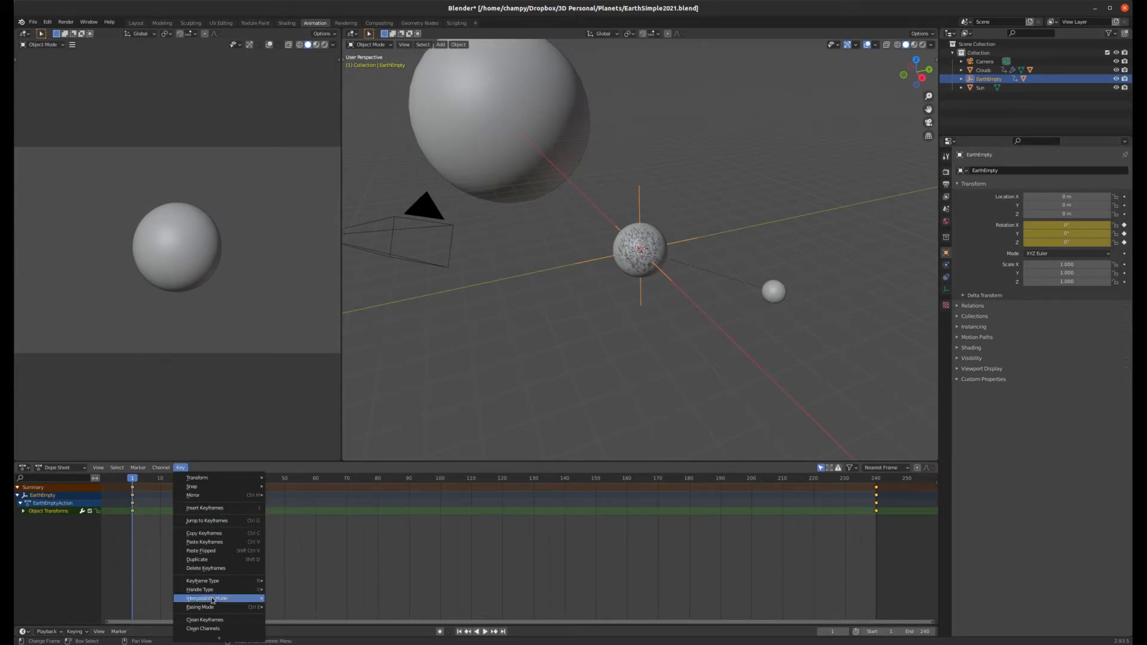
mouse_move(214, 598)
click(294, 552)
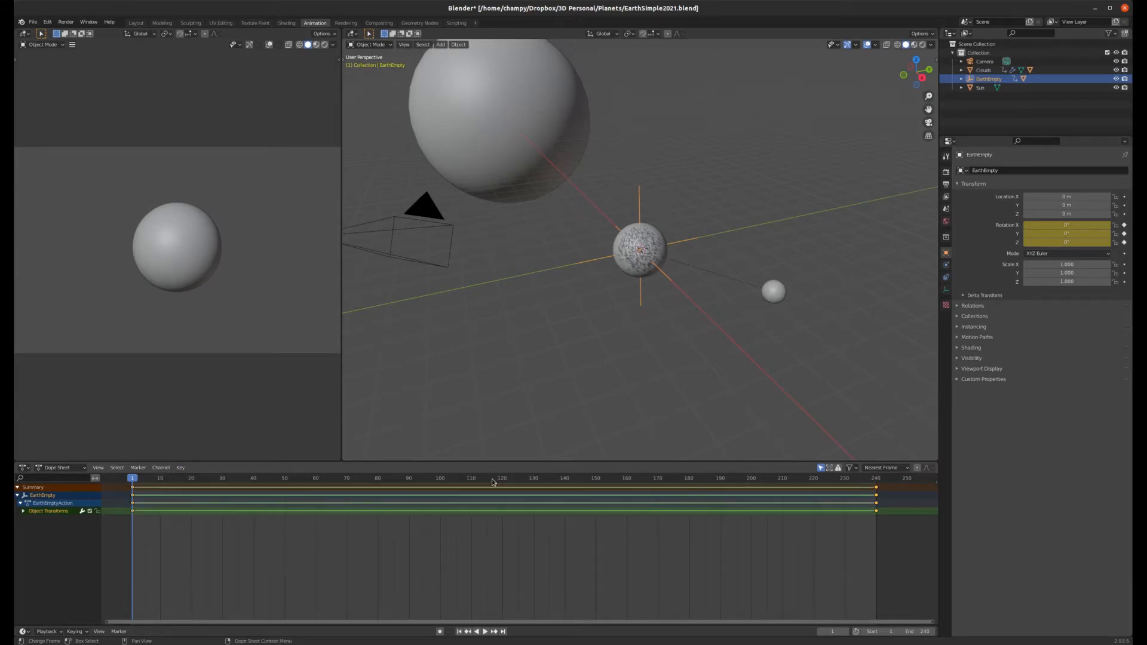
click(136, 23)
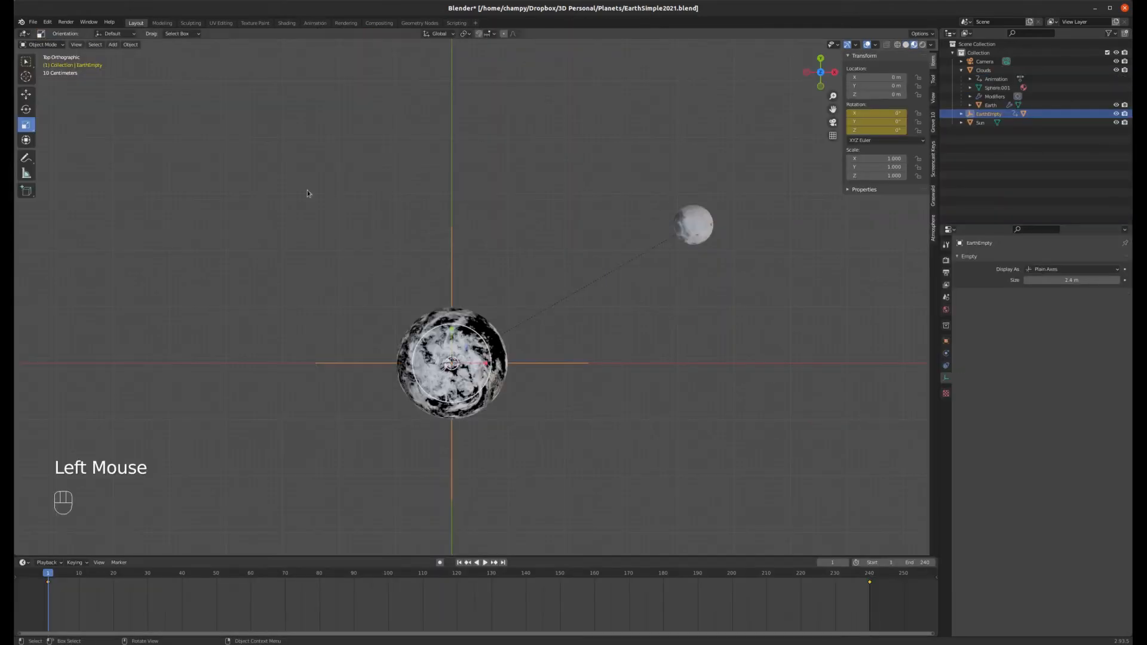
Step: Play the animation again, stop it and go back to the start frame
click(485, 563)
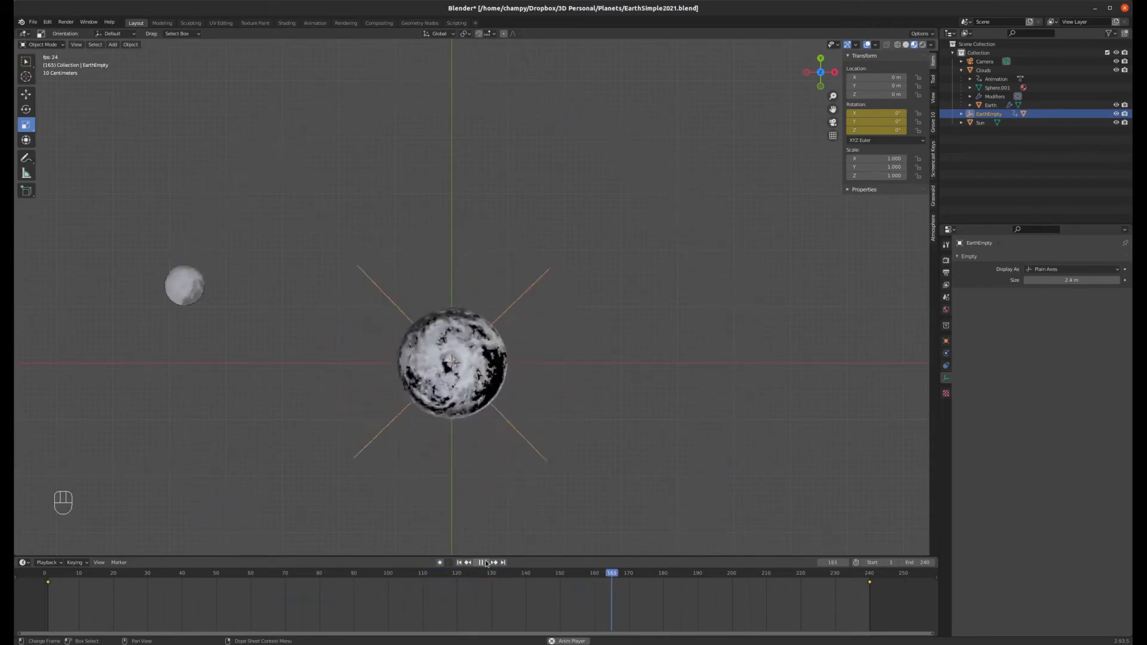
click(486, 562)
click(459, 562)
Step: Switch the viewport to rendered shading
scroll(579, 283, down, 7)
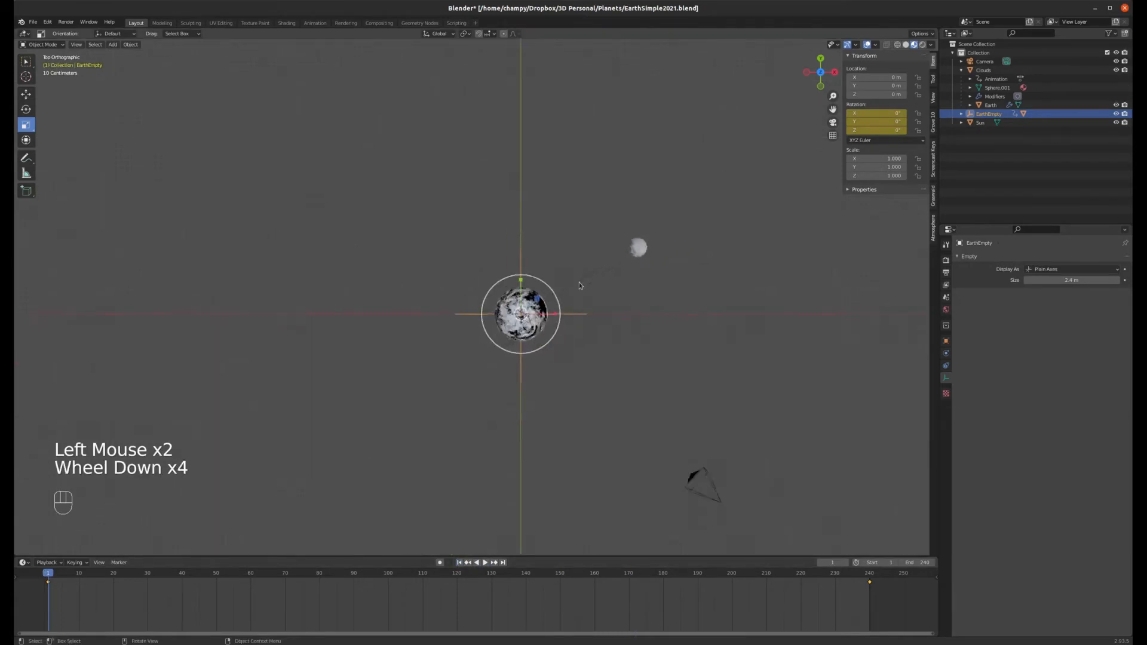
middle_drag(579, 282, 583, 179)
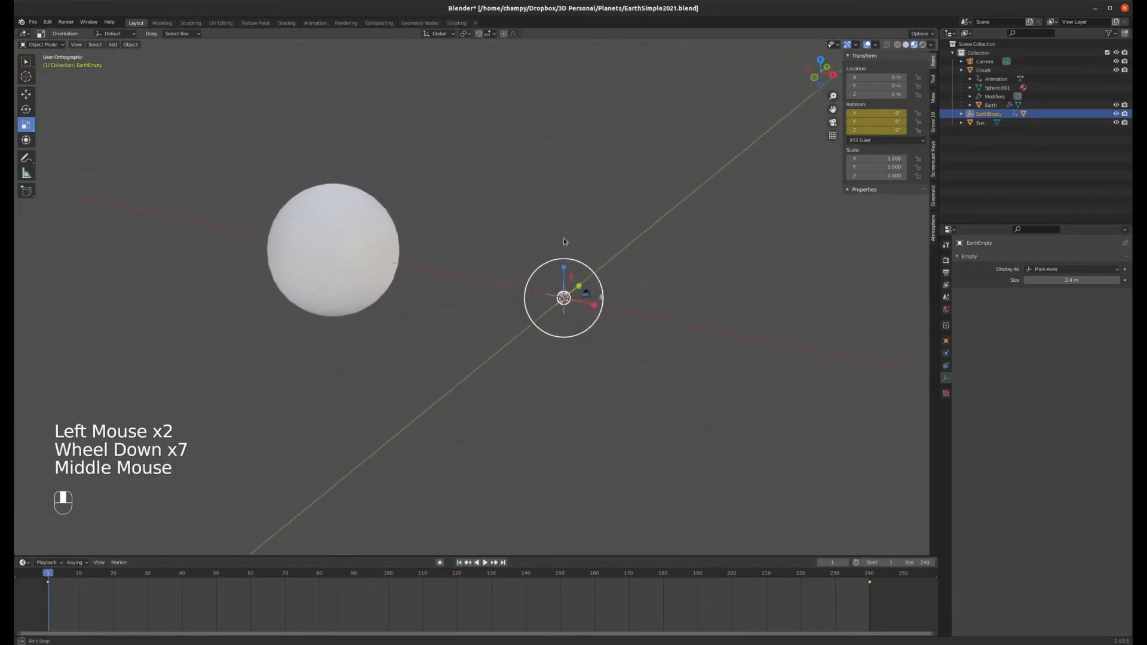
scroll(573, 209, up, 3)
scroll(573, 209, down, 2)
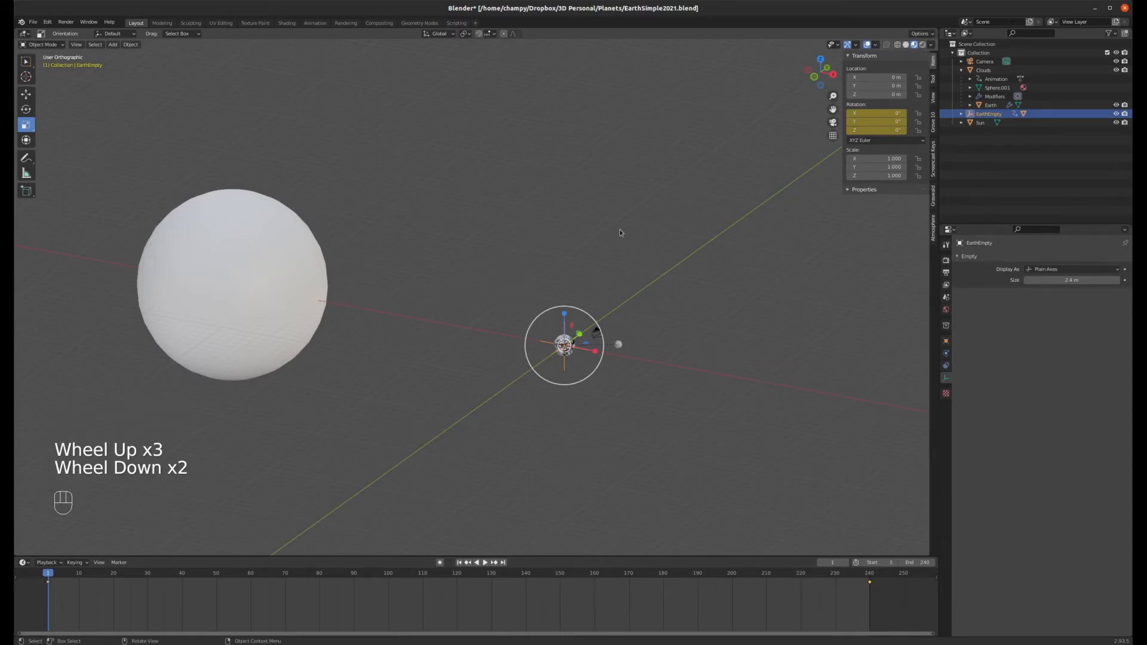
key(z)
click(468, 175)
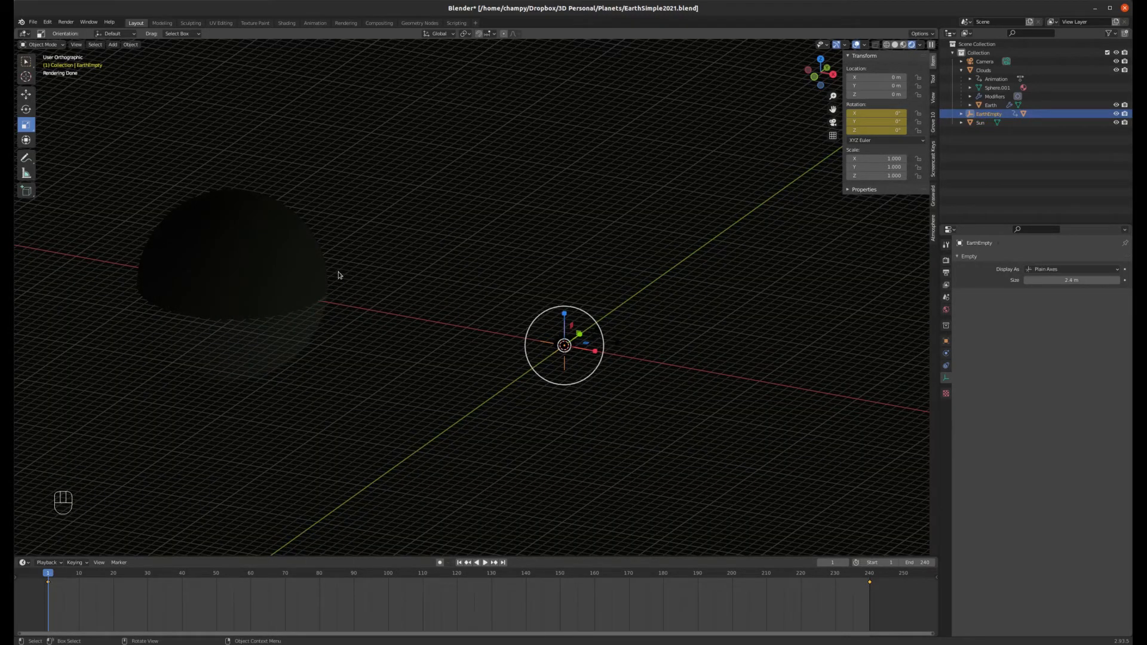
Step: Select the Sun and, in the Shading workspace, create a new material named Sun
click(305, 263)
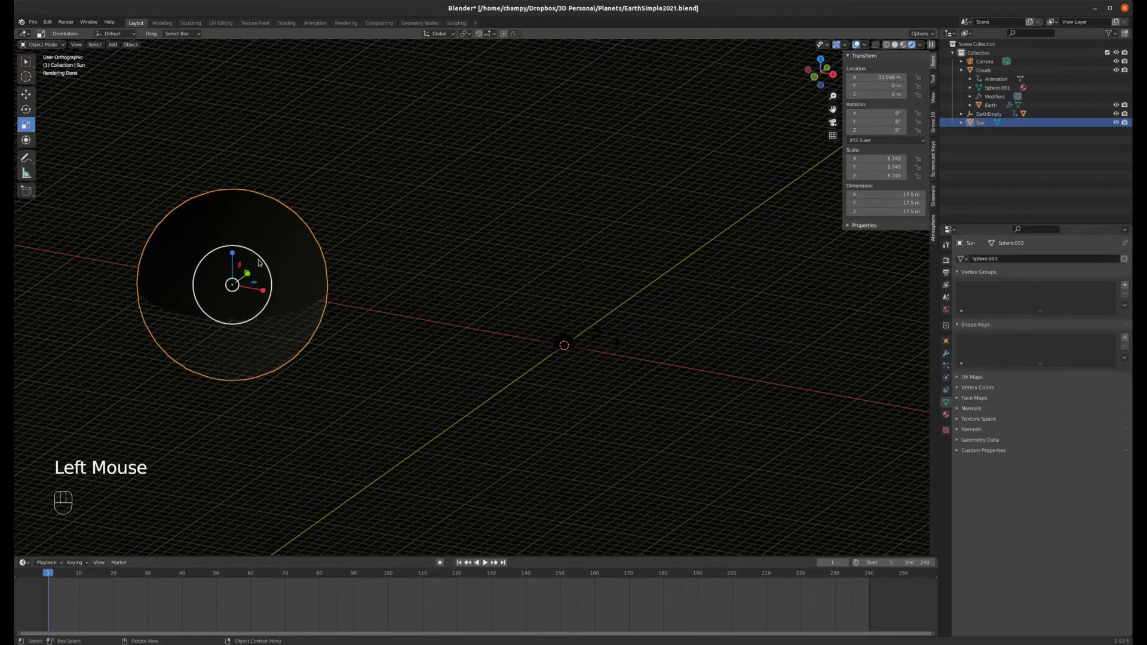
click(287, 23)
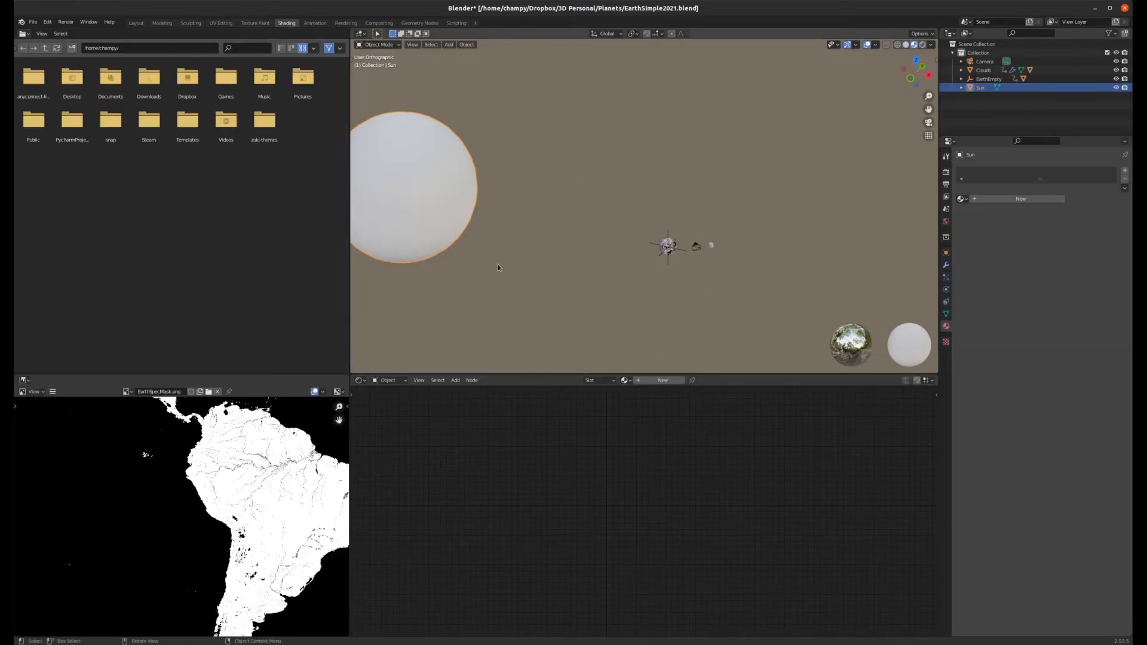
click(659, 380)
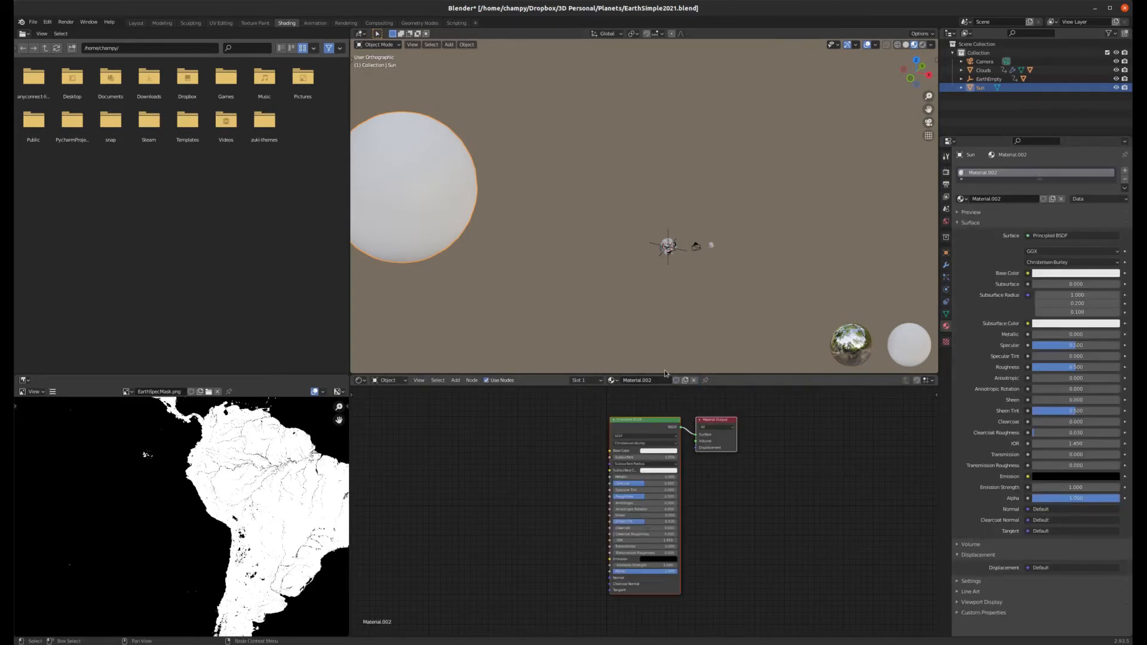
click(645, 382)
text(Sun)
key(Return)
Step: Add an Image Texture node and load the Sun_8K.jpg image into it
key(shift+a)
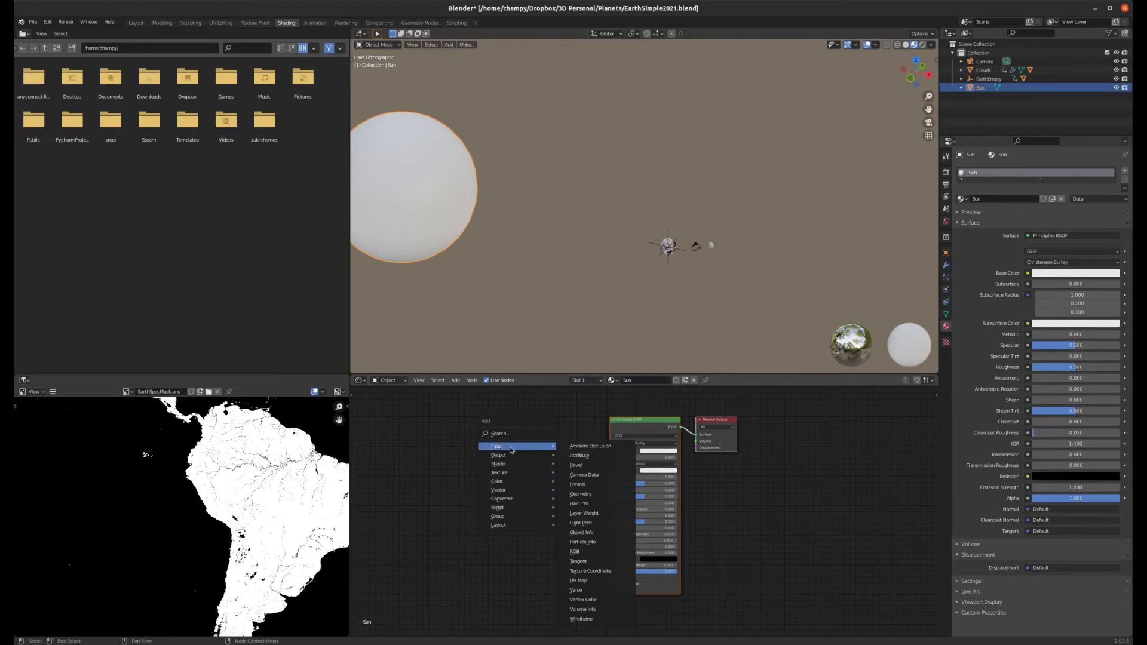
mouse_move(514, 473)
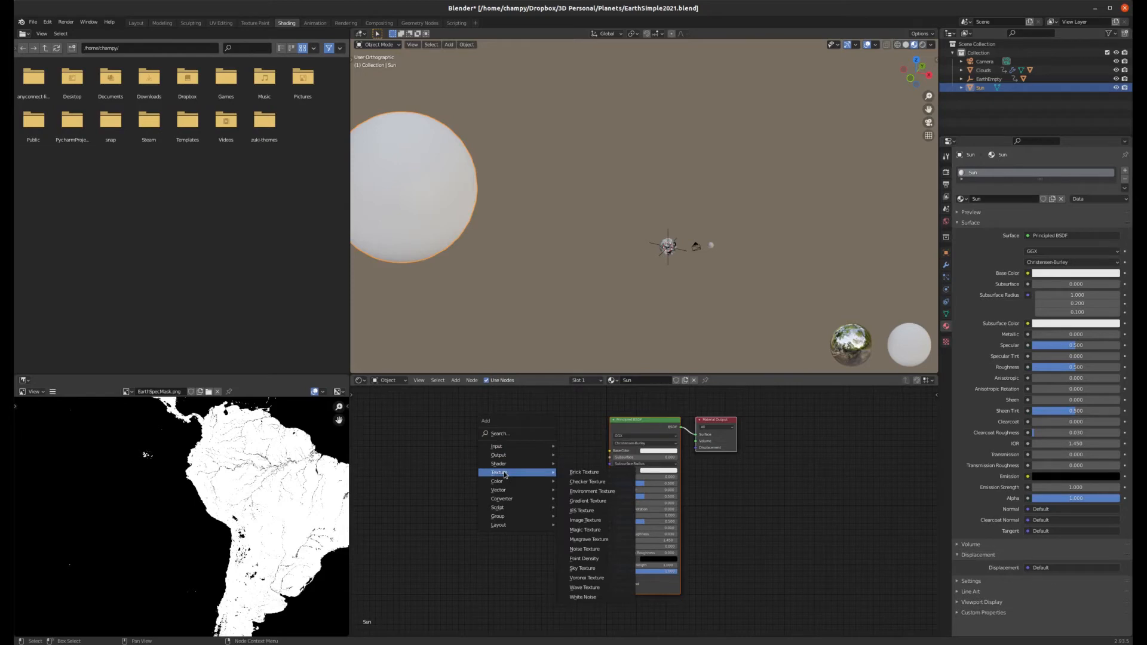
click(581, 520)
click(541, 457)
click(490, 452)
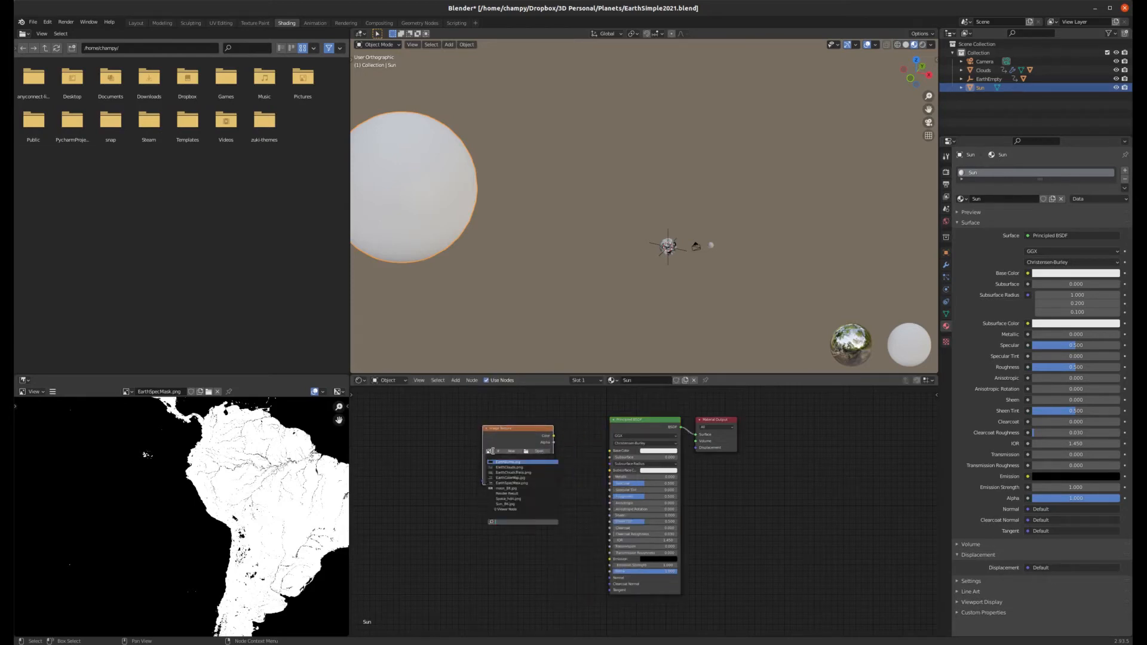
click(514, 505)
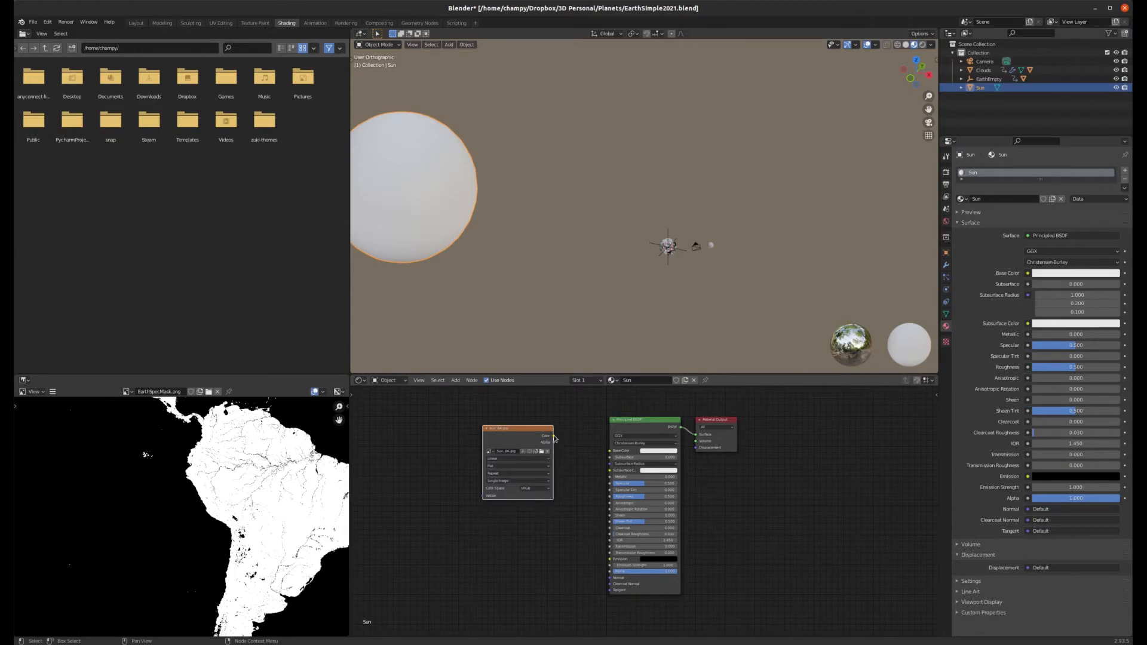
Step: Connect the image's Color output to the Principled BSDF Emission input and set Roughness to 1
drag(554, 437, 610, 559)
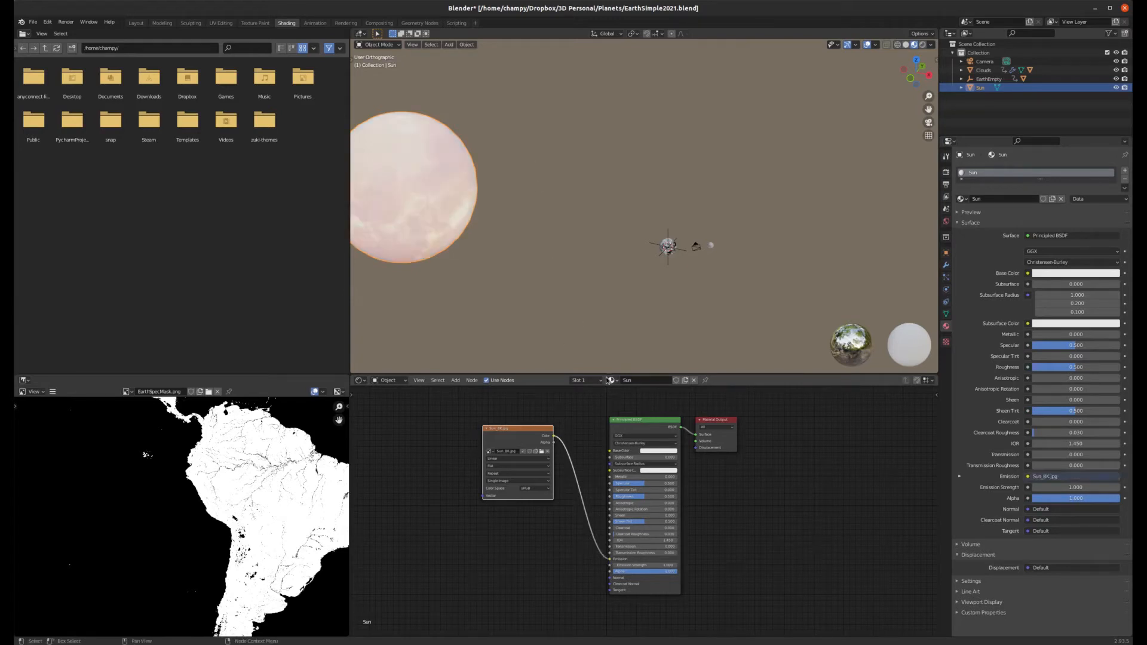
scroll(399, 194, up, 5)
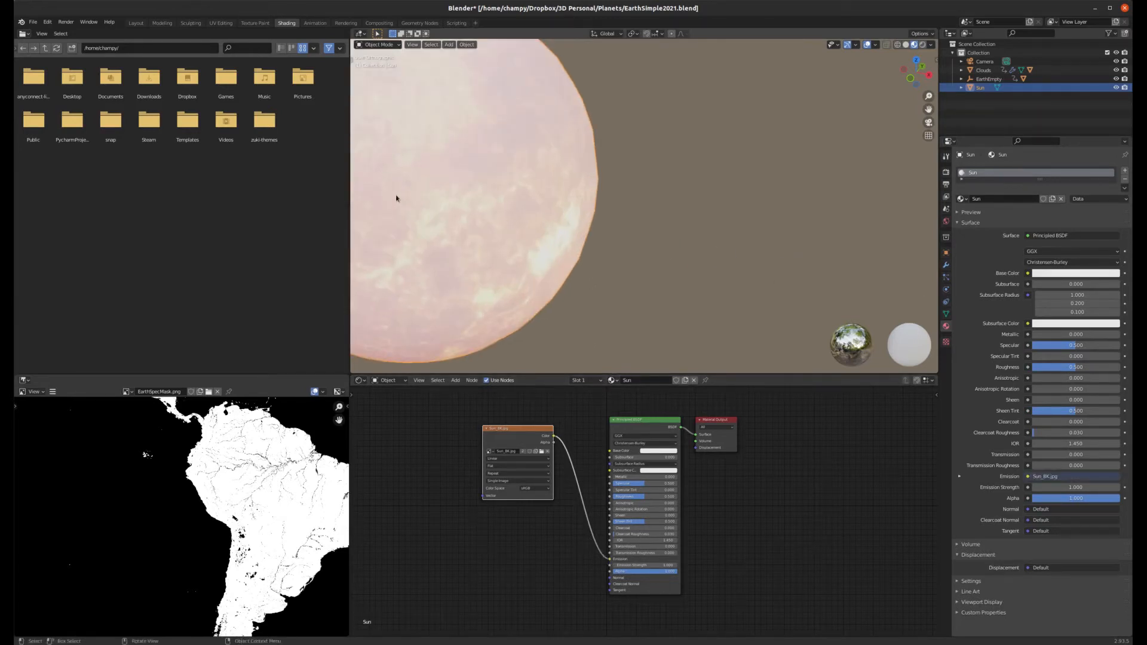
scroll(673, 235, down, 3)
scroll(555, 231, up, 3)
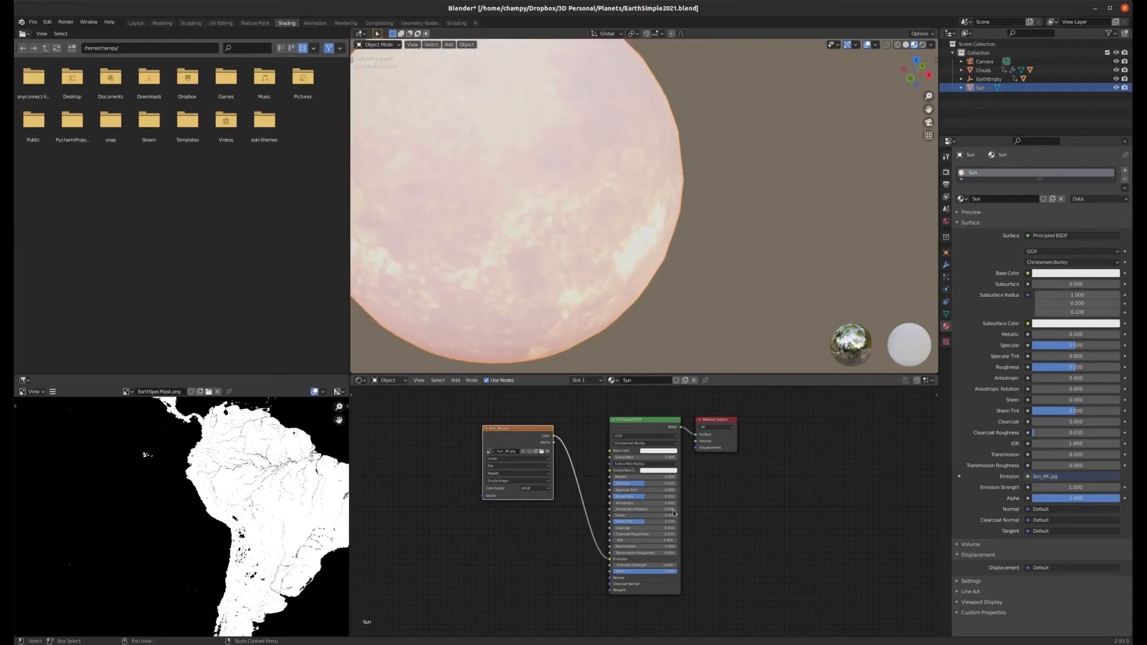
drag(644, 498, 677, 498)
scroll(568, 302, down, 3)
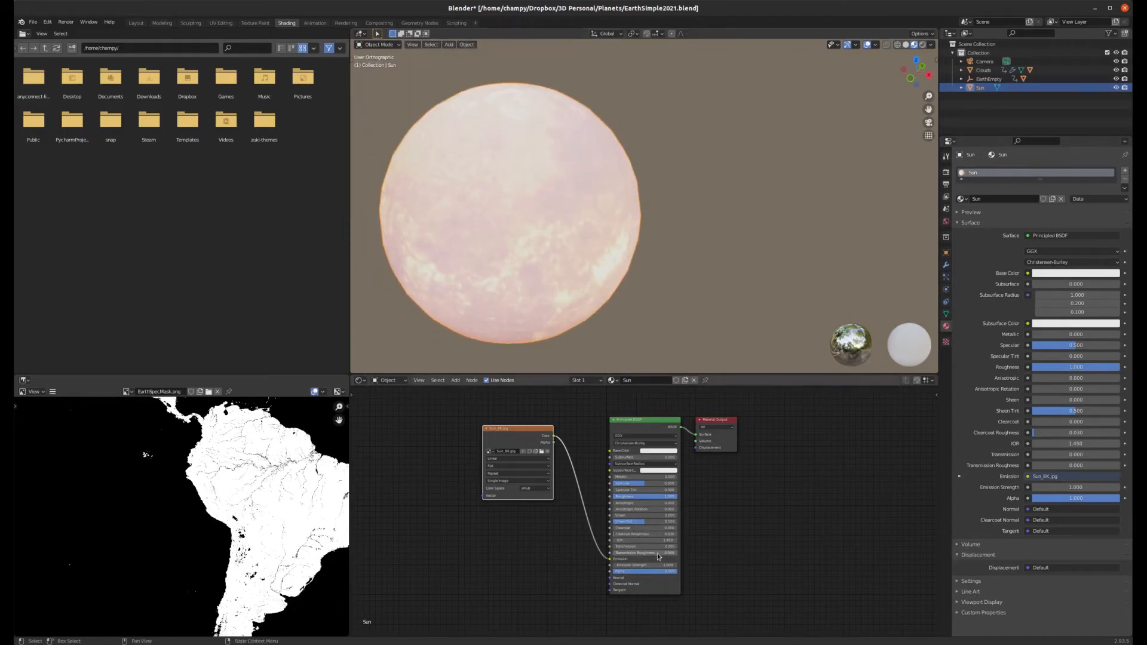
Step: Play the animation and switch the Shading viewport to rendered shading
key(space)
key(z)
click(682, 193)
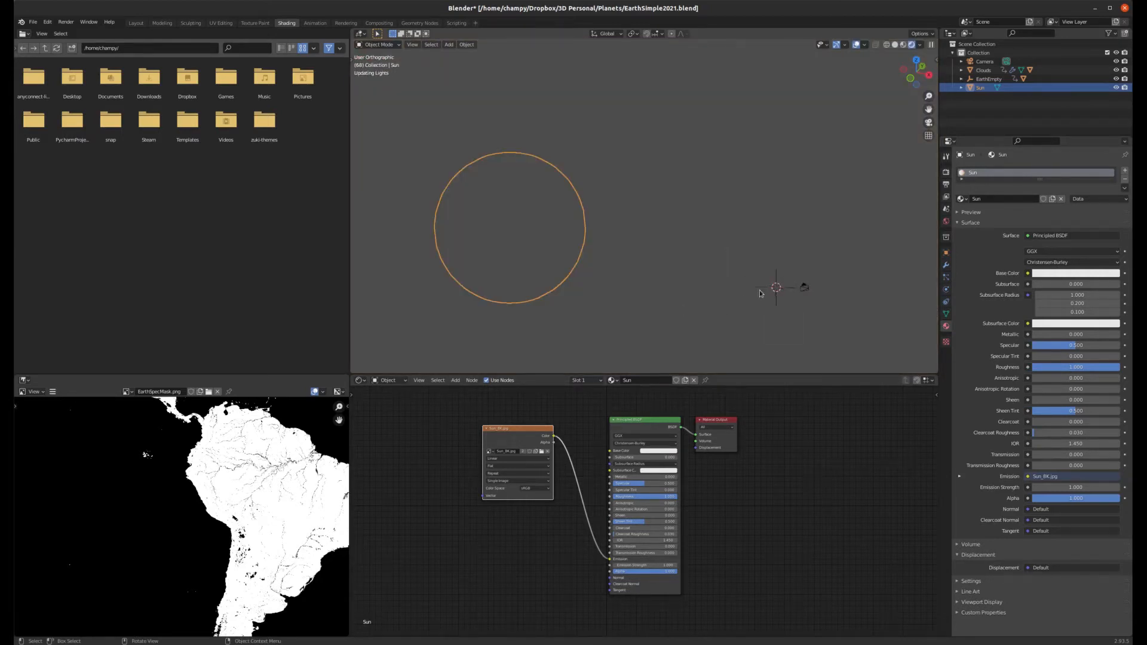
scroll(777, 292, up, 9)
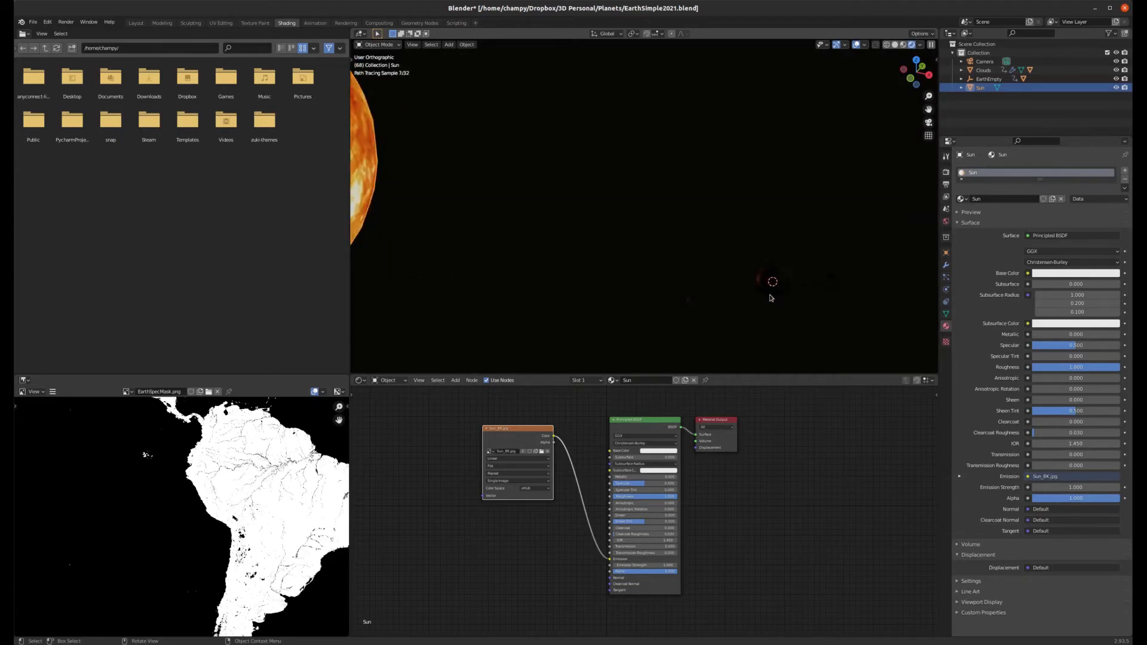
Step: Raise the Sun material's Emission Strength in steps through 50 and 75 to 100
scroll(758, 297, up, 3)
scroll(776, 210, down, 3)
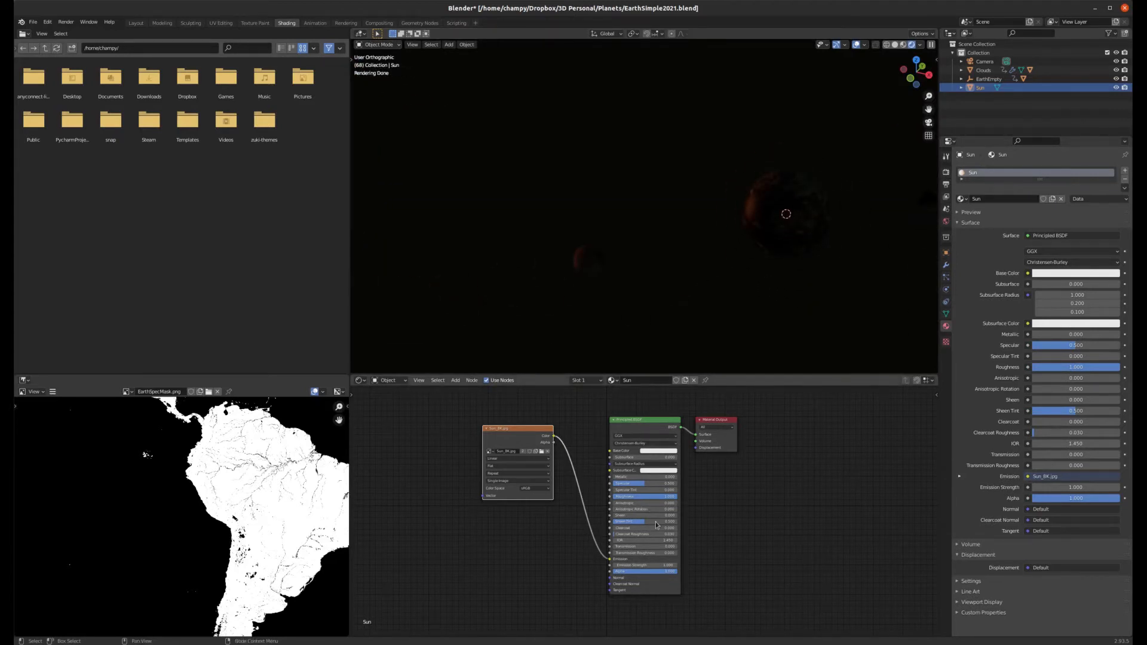
click(655, 562)
text(50)
key(Return)
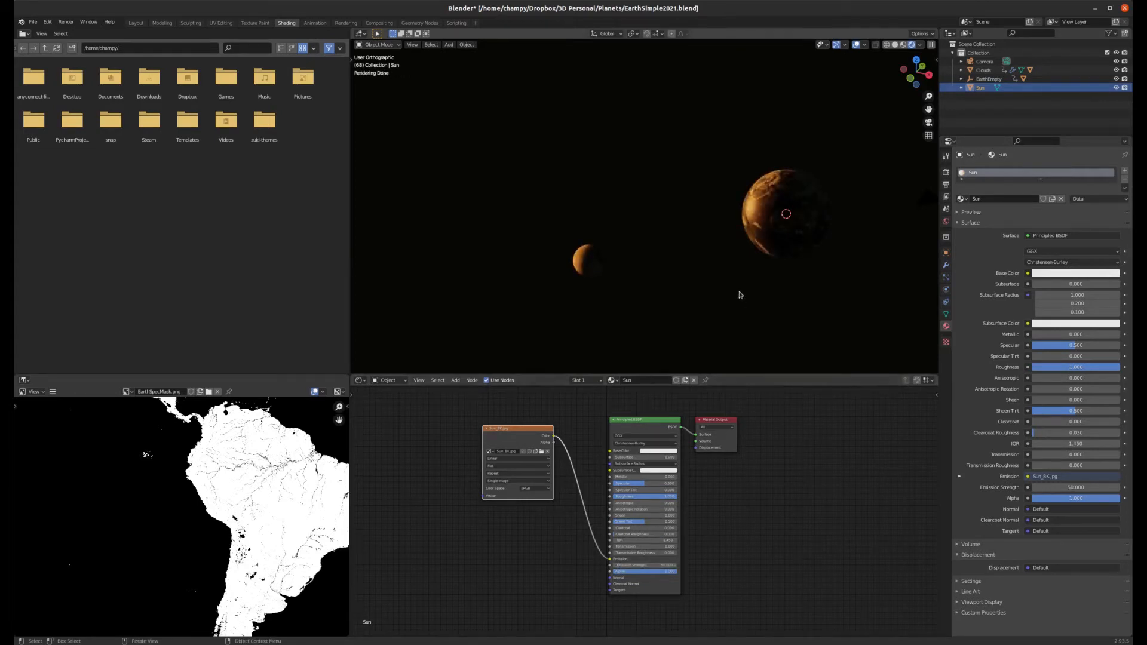
scroll(798, 202, up, 5)
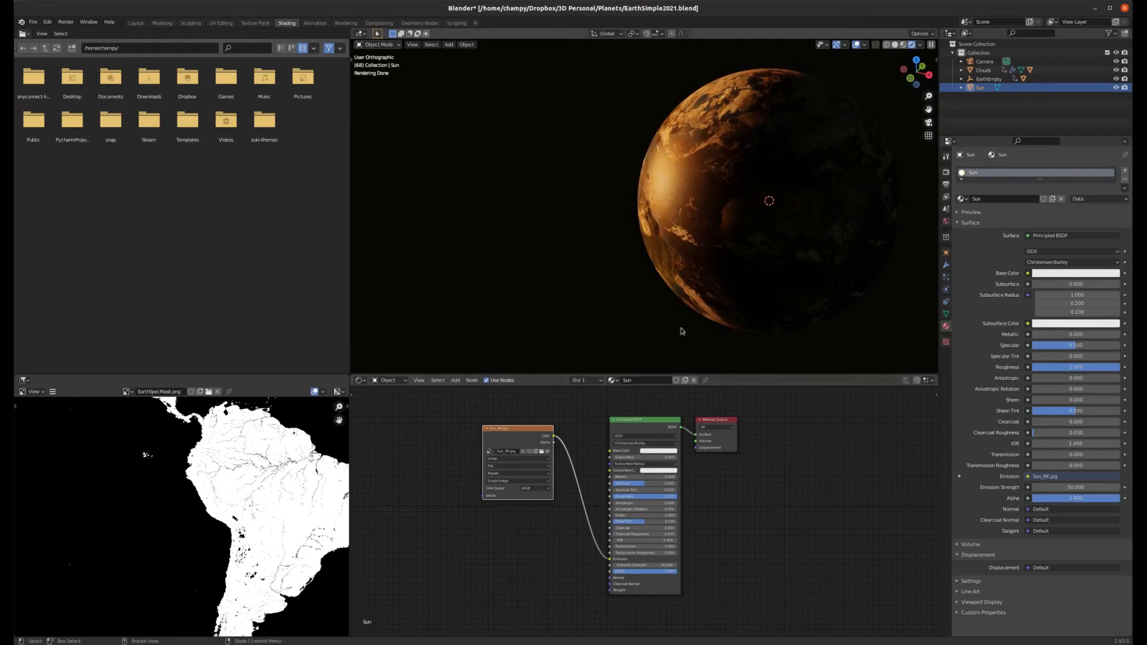
click(656, 565)
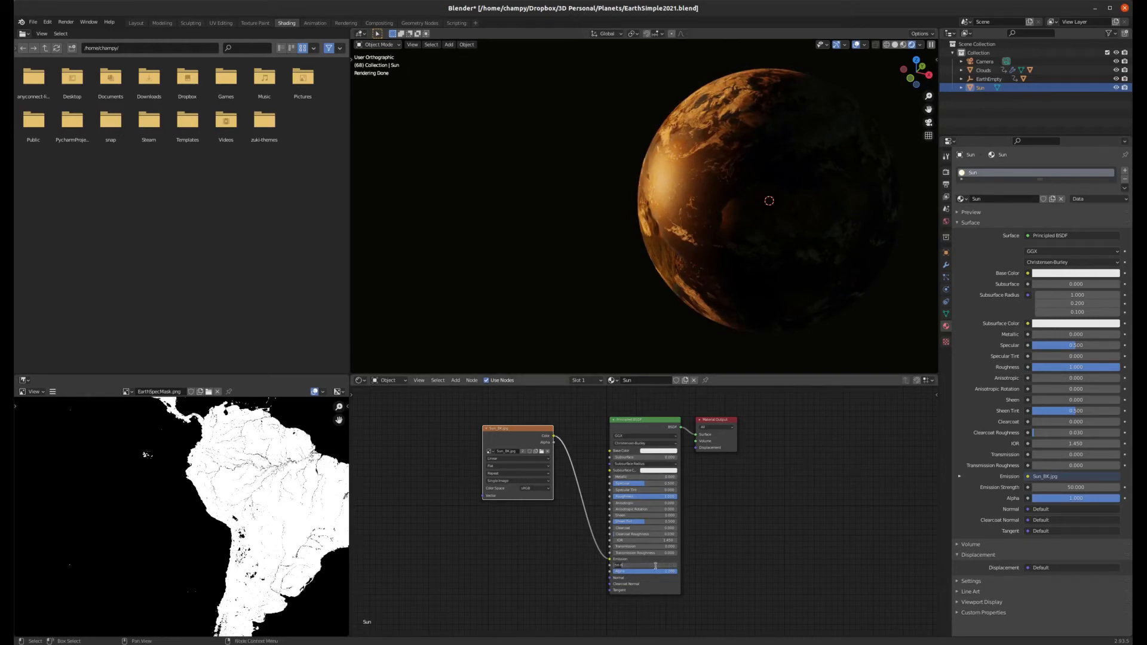
text(75)
key(Return)
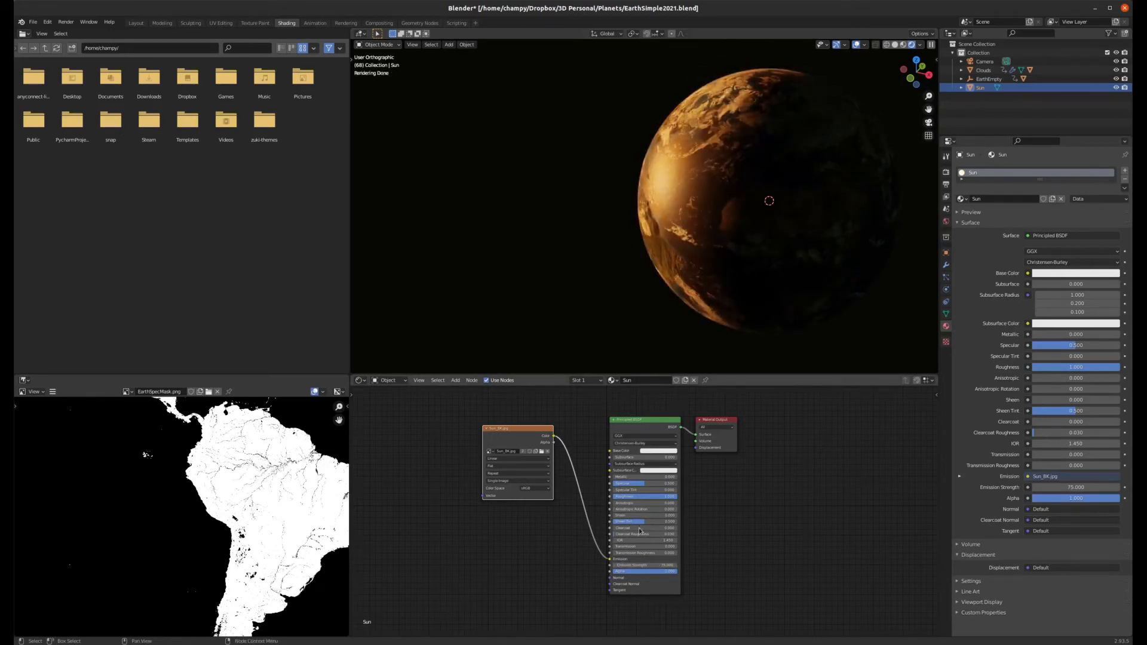
click(656, 564)
text(100)
key(Return)
Step: Orbit and zoom the rendered viewport to inspect how the glowing Sun looks
middle_drag(741, 218, 754, 226)
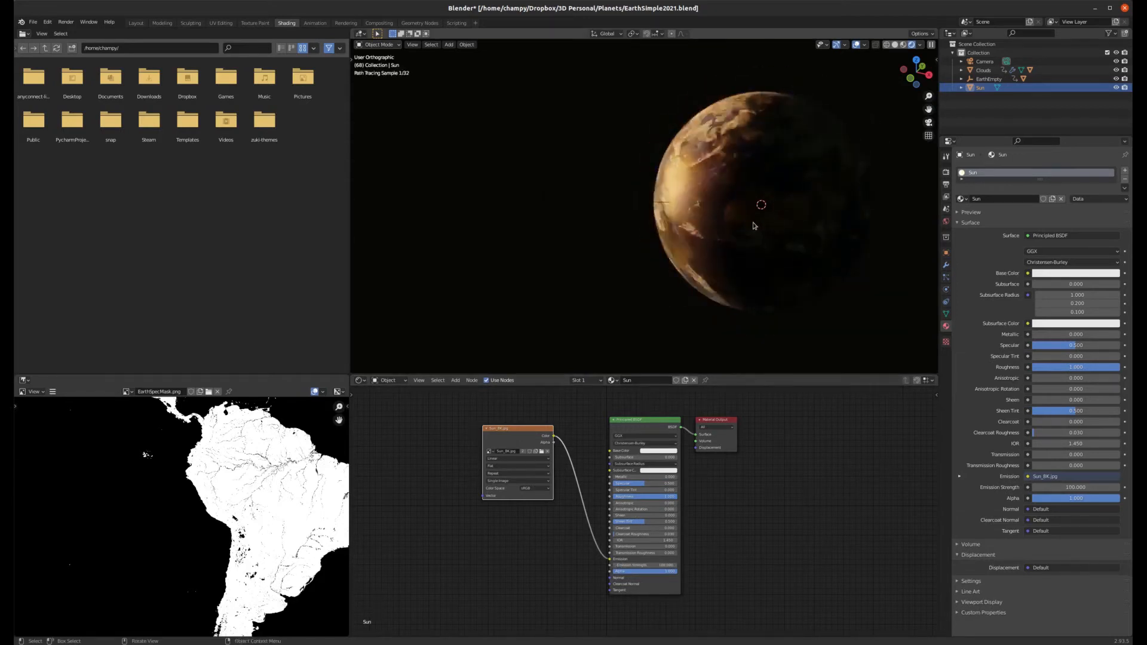
scroll(754, 226, down, 3)
scroll(741, 227, down, 6)
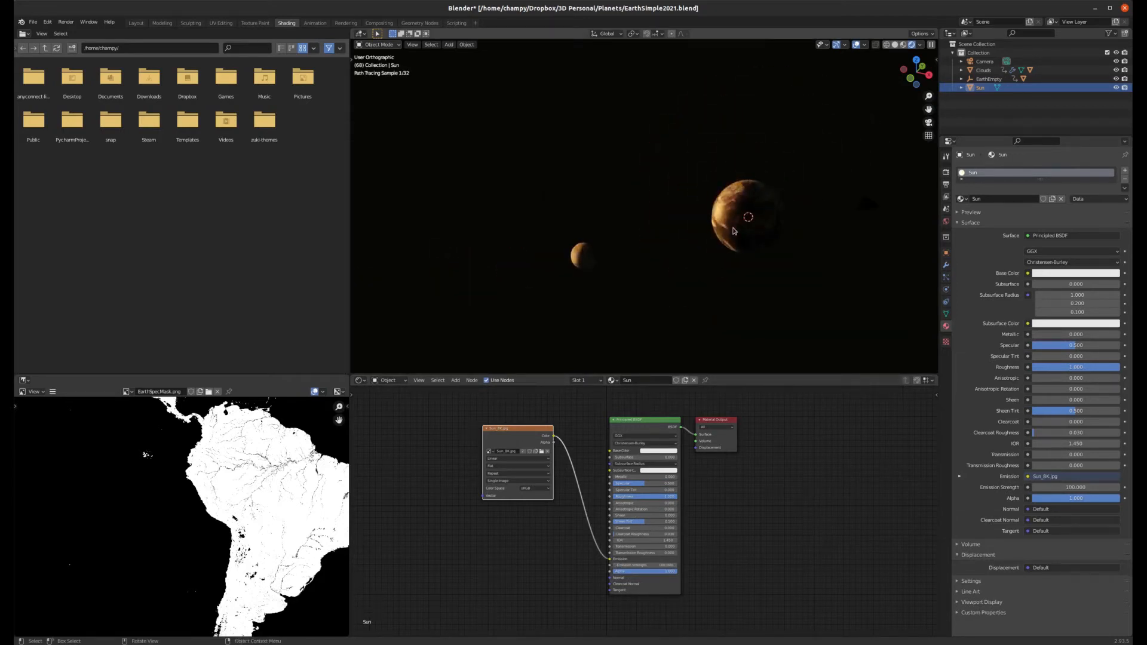
middle_drag(757, 238, 767, 297)
scroll(765, 287, up, 6)
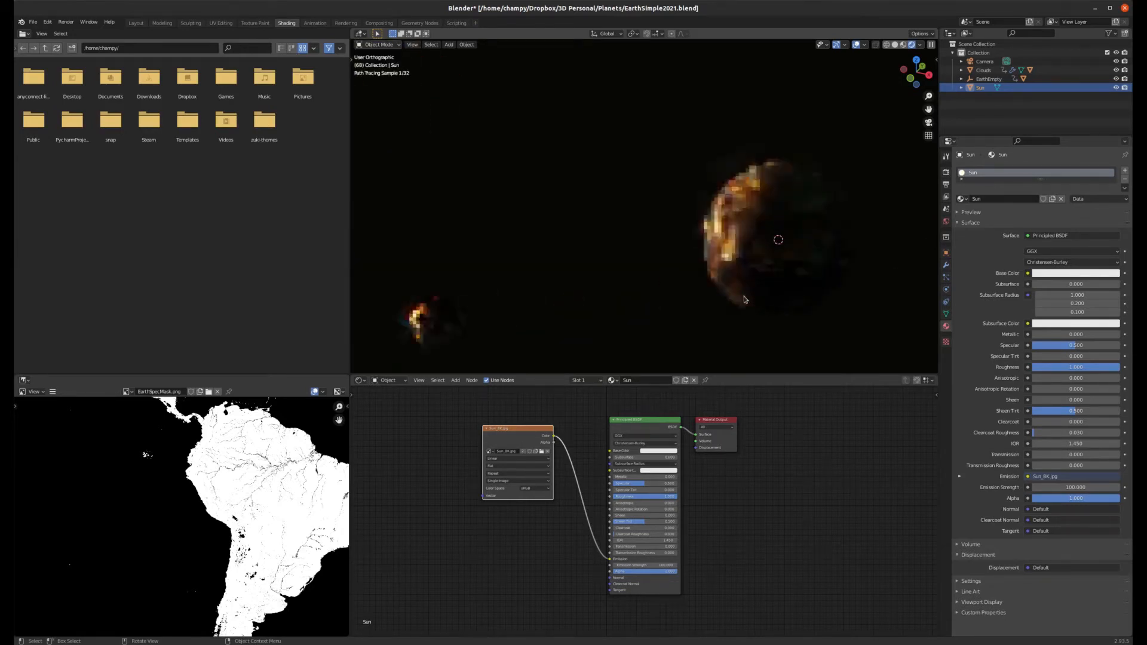
scroll(743, 230, down, 1)
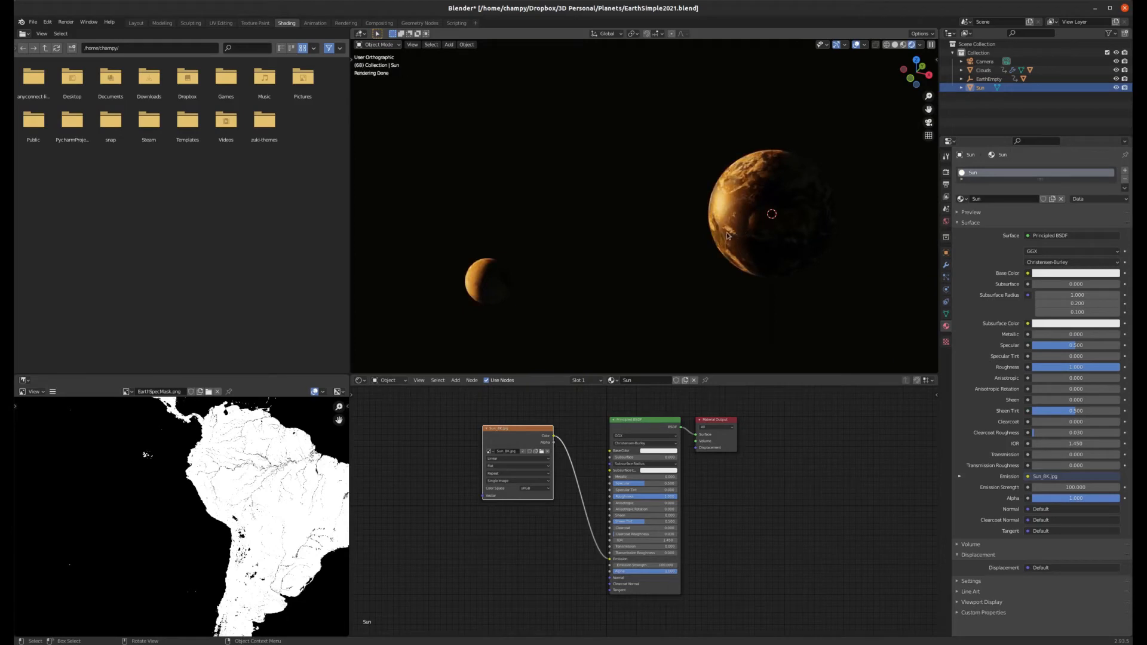
scroll(728, 229, up, 4)
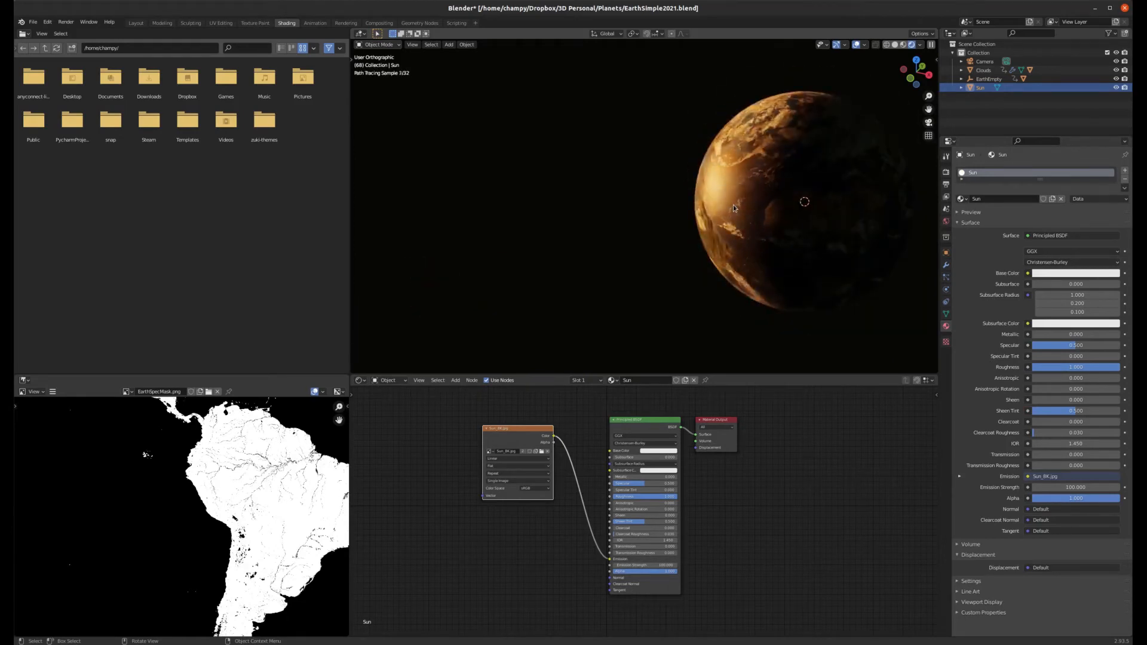
scroll(776, 235, down, 4)
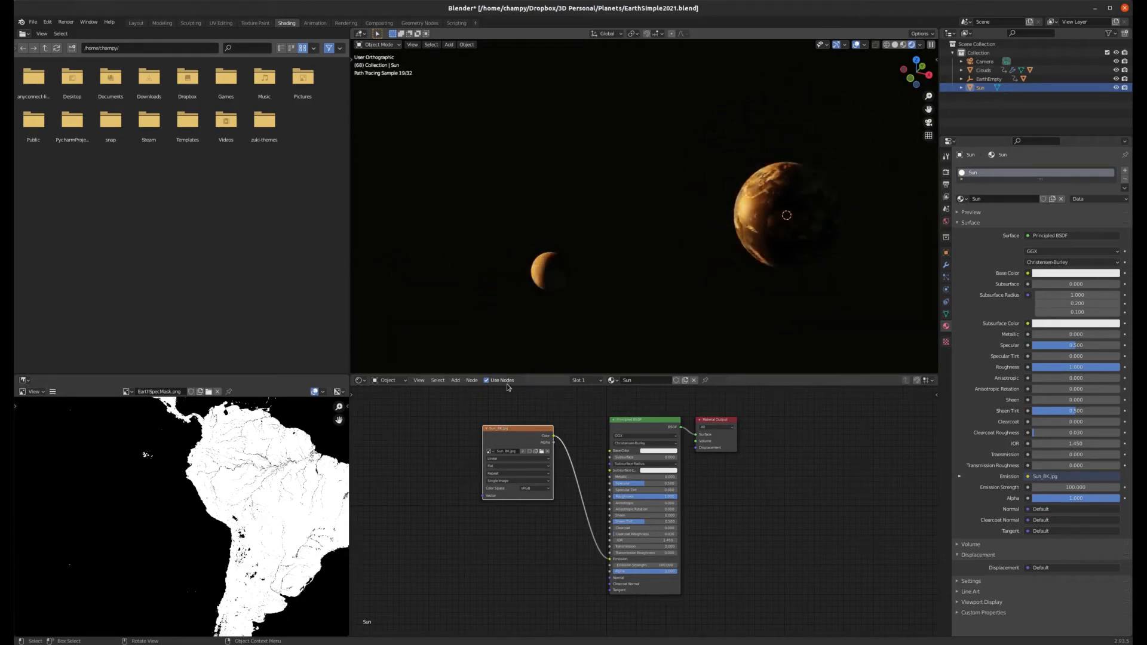
Step: Move the image node aside and insert a Hue/Saturation/Value node on the link into the Emission input
drag(535, 433, 455, 422)
key(shift+a)
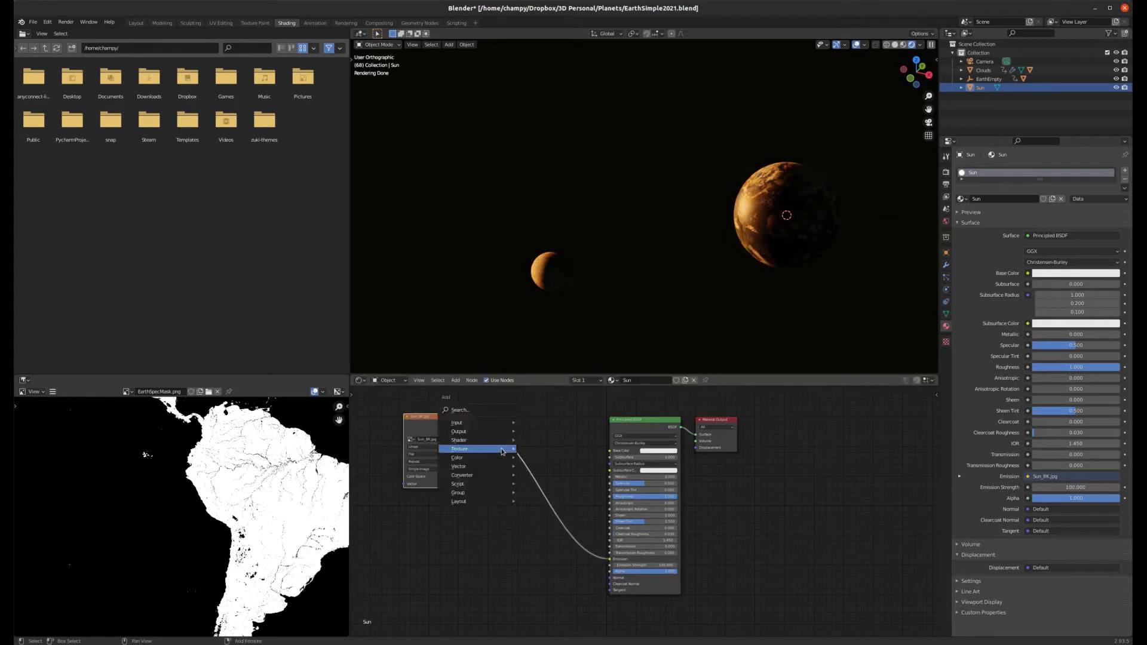
mouse_move(478, 427)
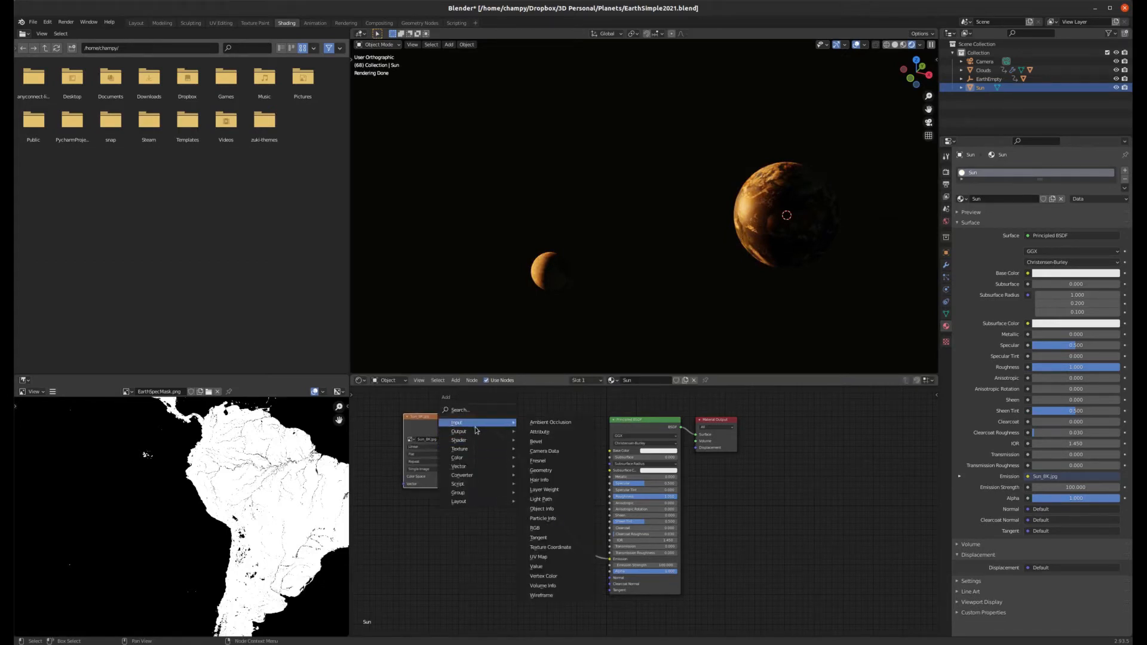
mouse_move(469, 458)
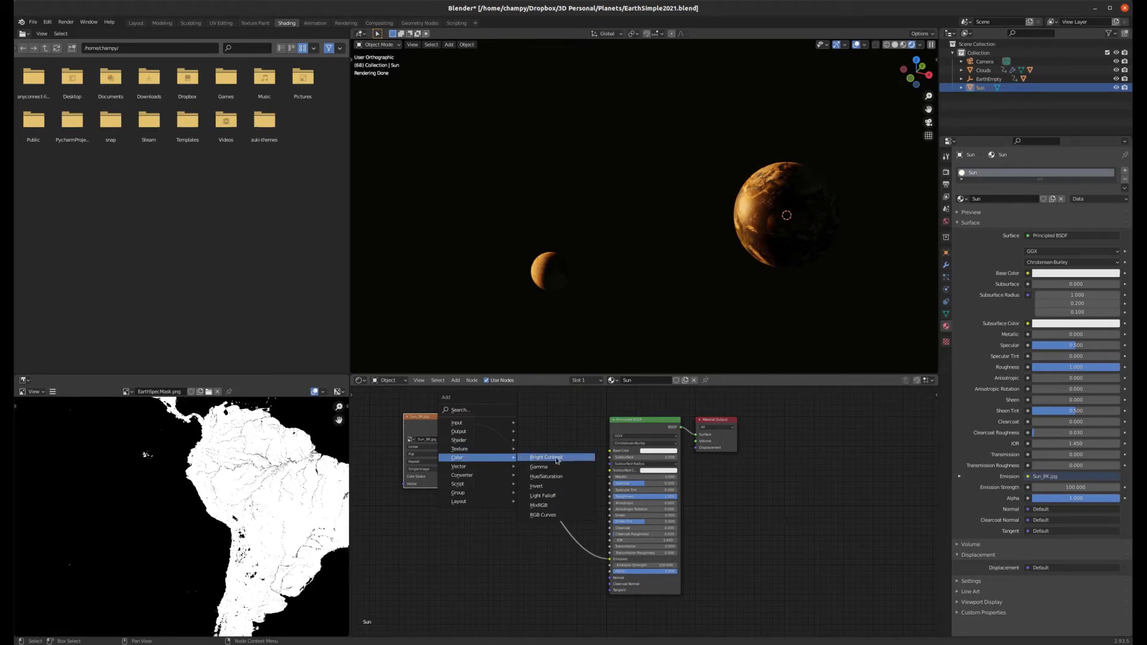
click(545, 476)
click(519, 456)
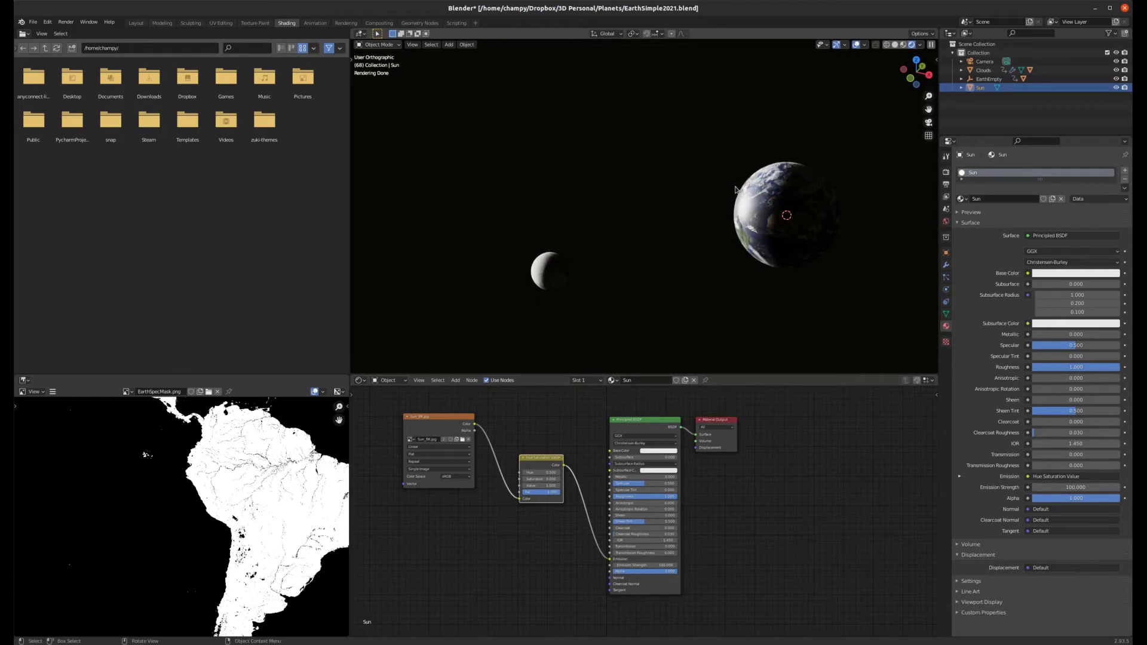
scroll(801, 251, down, 7)
scroll(801, 252, down, 1)
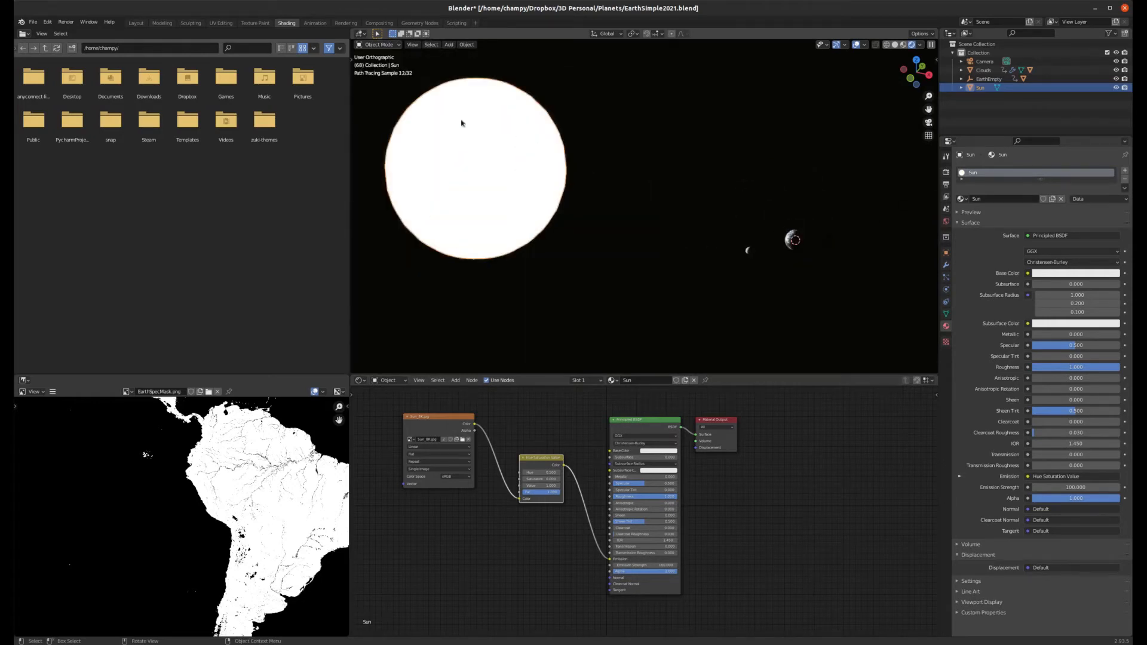
scroll(467, 169, up, 7)
scroll(594, 195, down, 5)
scroll(538, 185, down, 5)
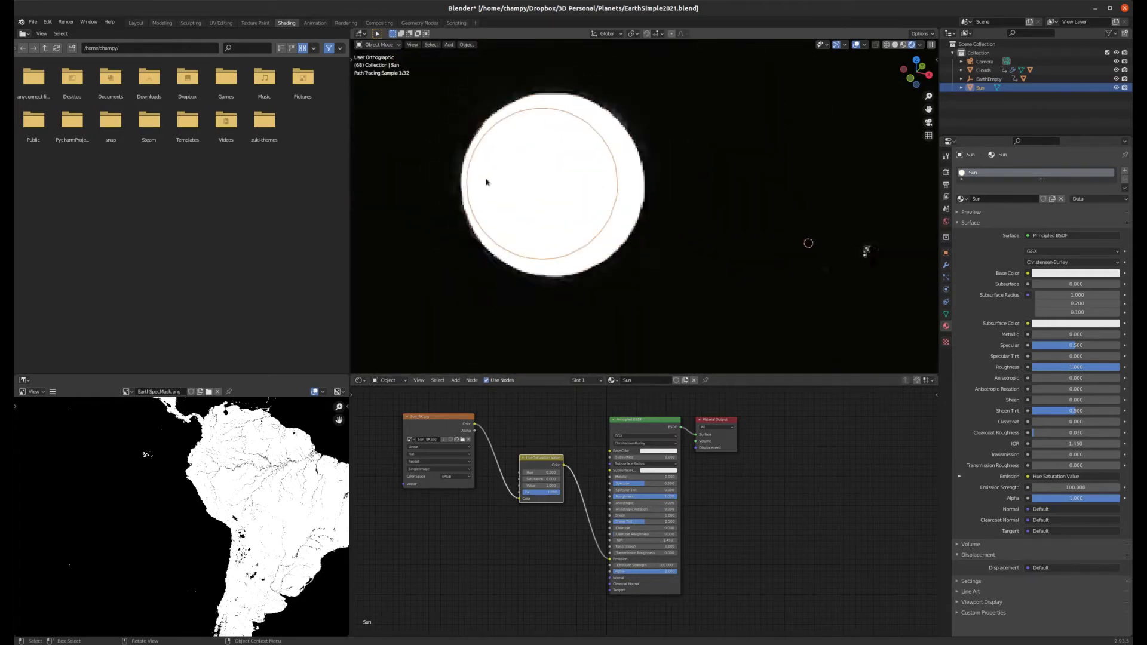
scroll(574, 179, up, 3)
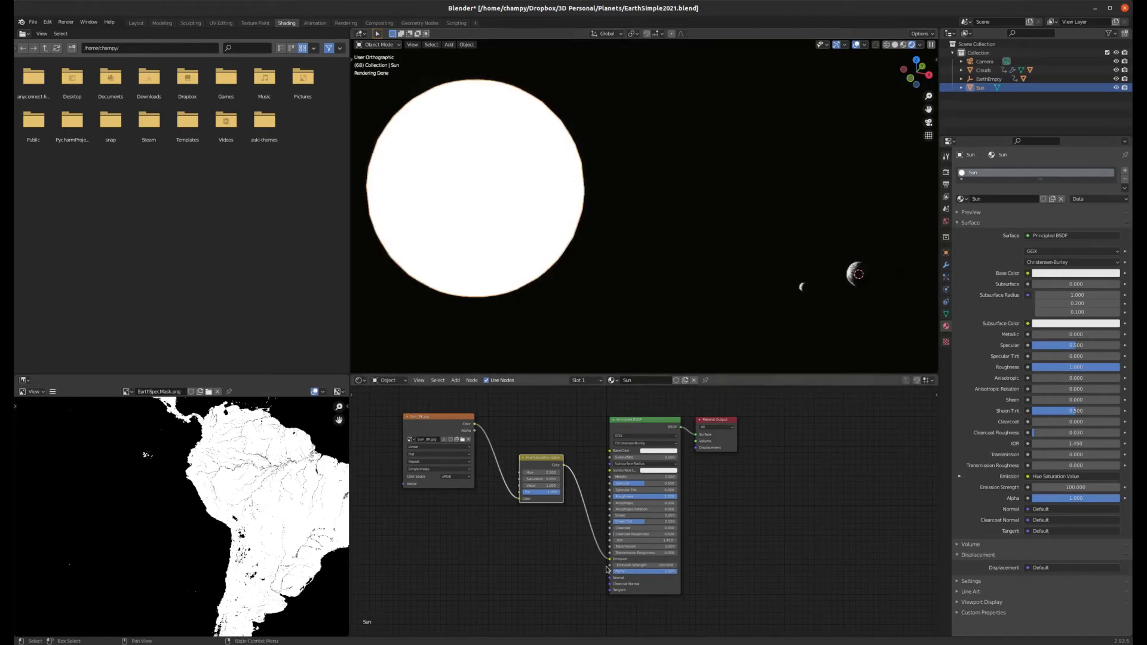
drag(611, 562, 598, 532)
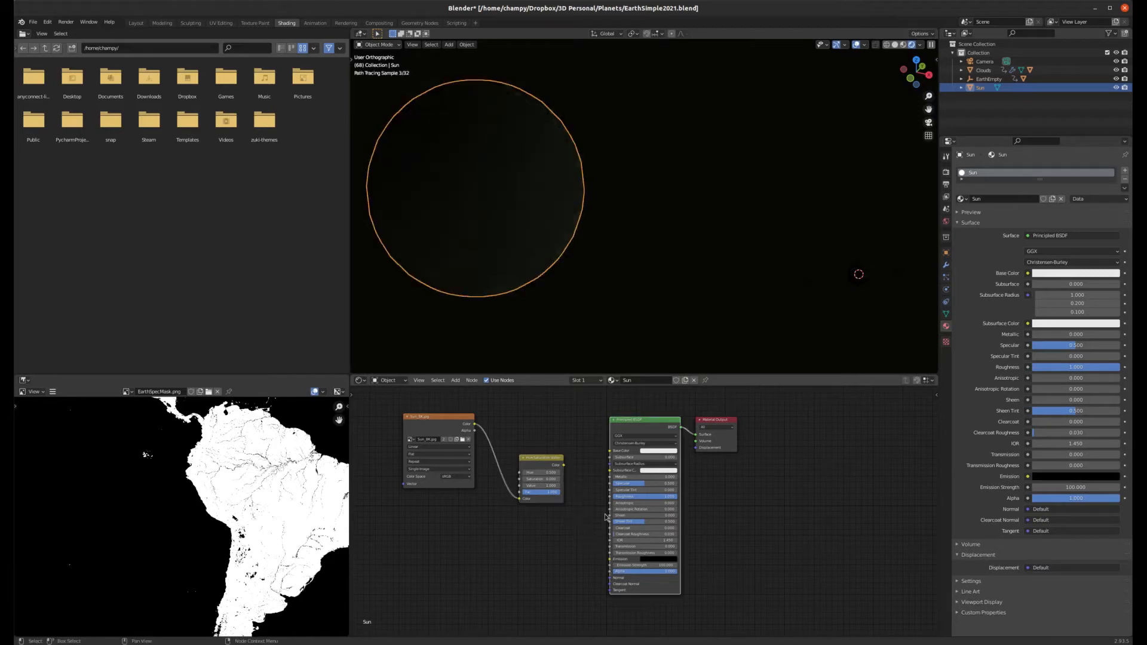
click(651, 562)
drag(693, 511, 693, 470)
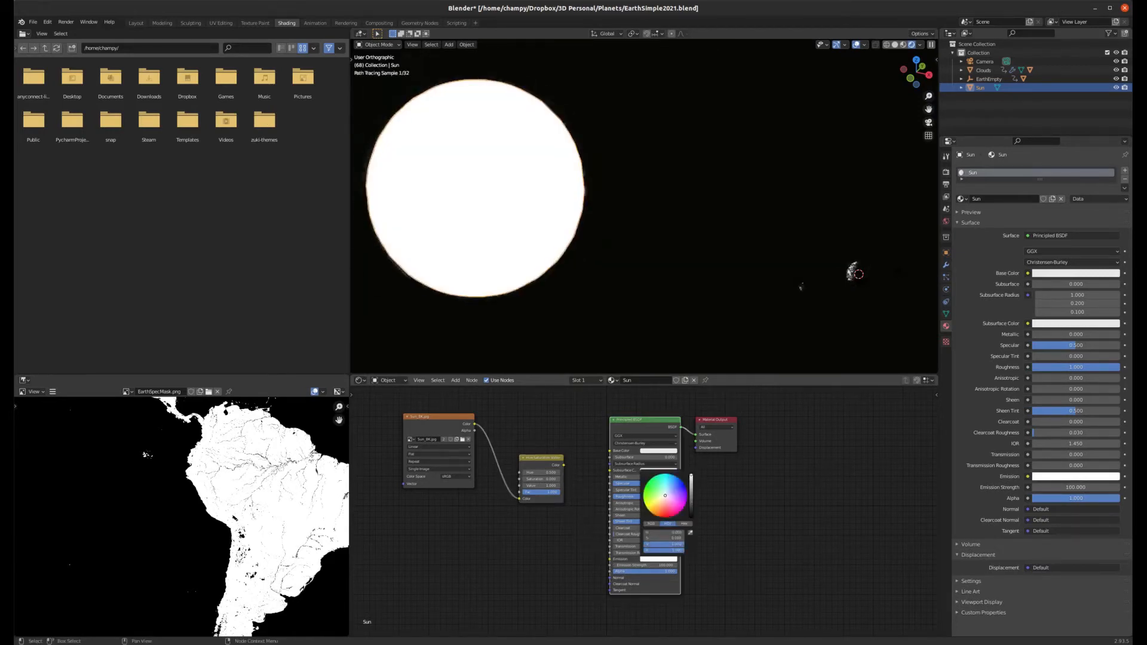
scroll(881, 285, up, 5)
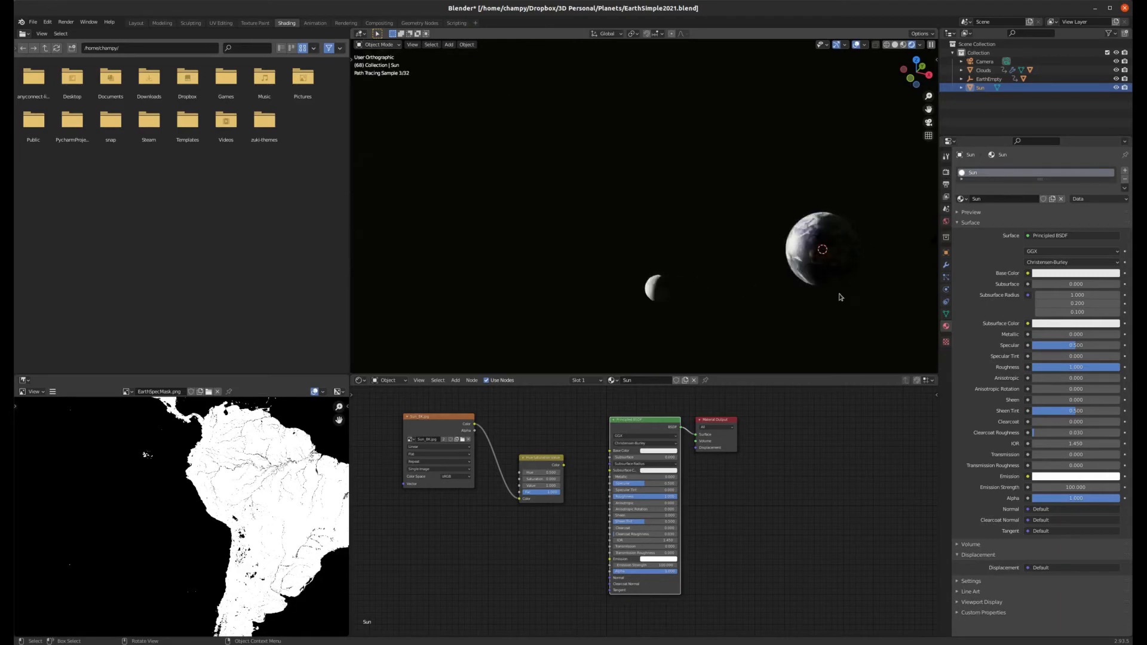
drag(564, 466, 610, 559)
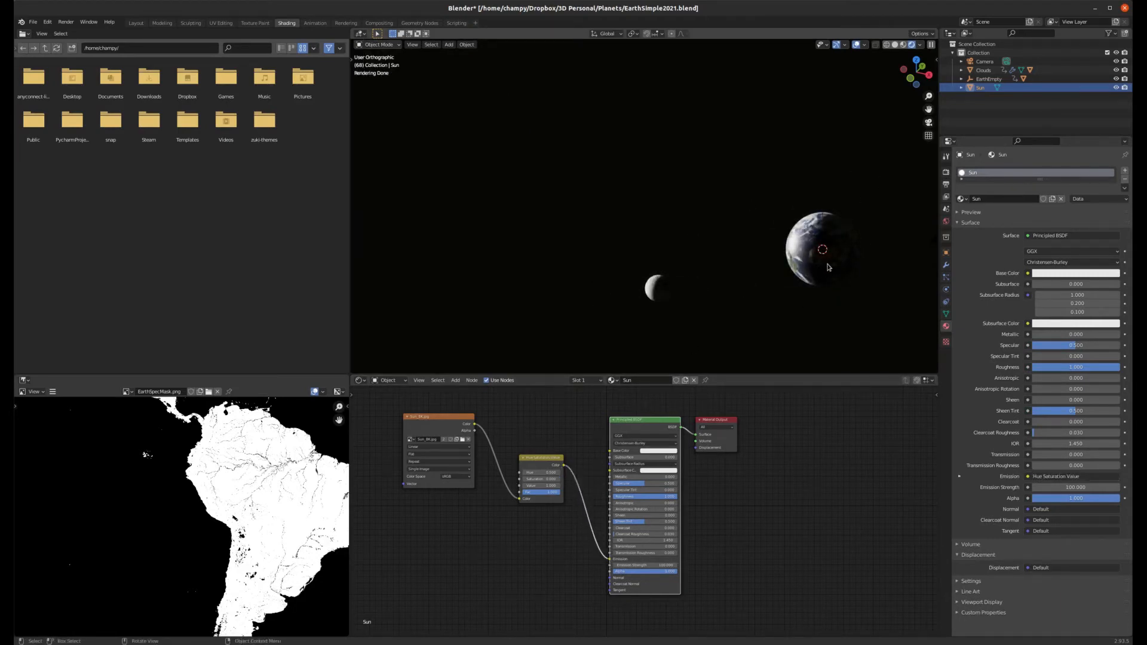
Step: Switch to the Layout workspace and set the viewport to material preview shading
scroll(813, 203, up, 4)
scroll(734, 224, down, 2)
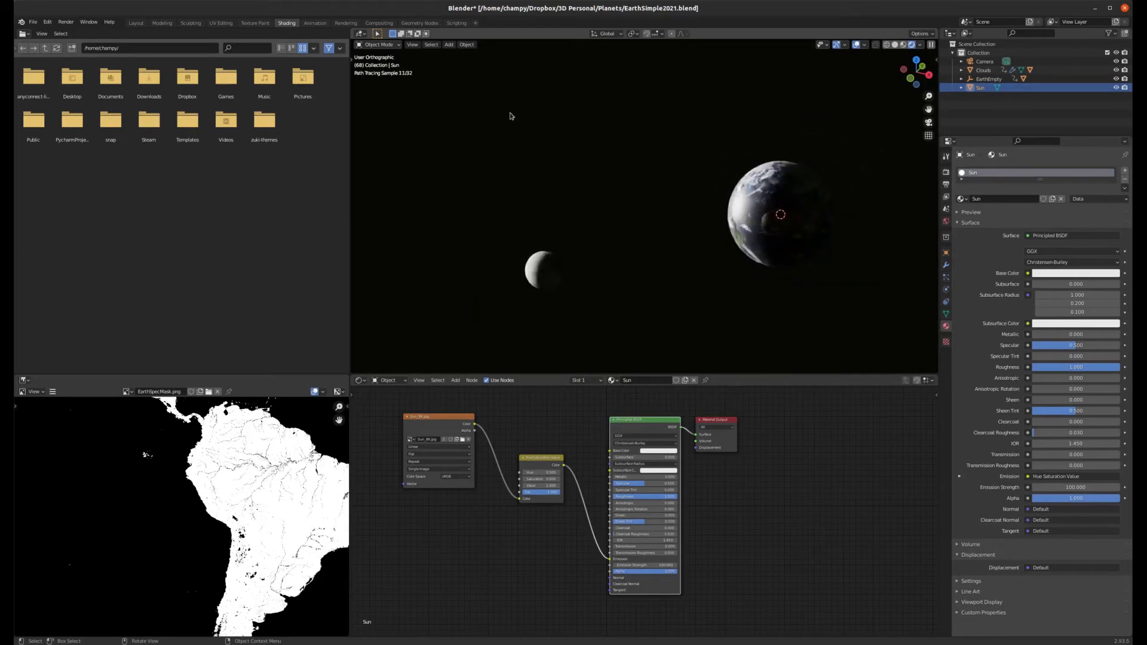
click(136, 23)
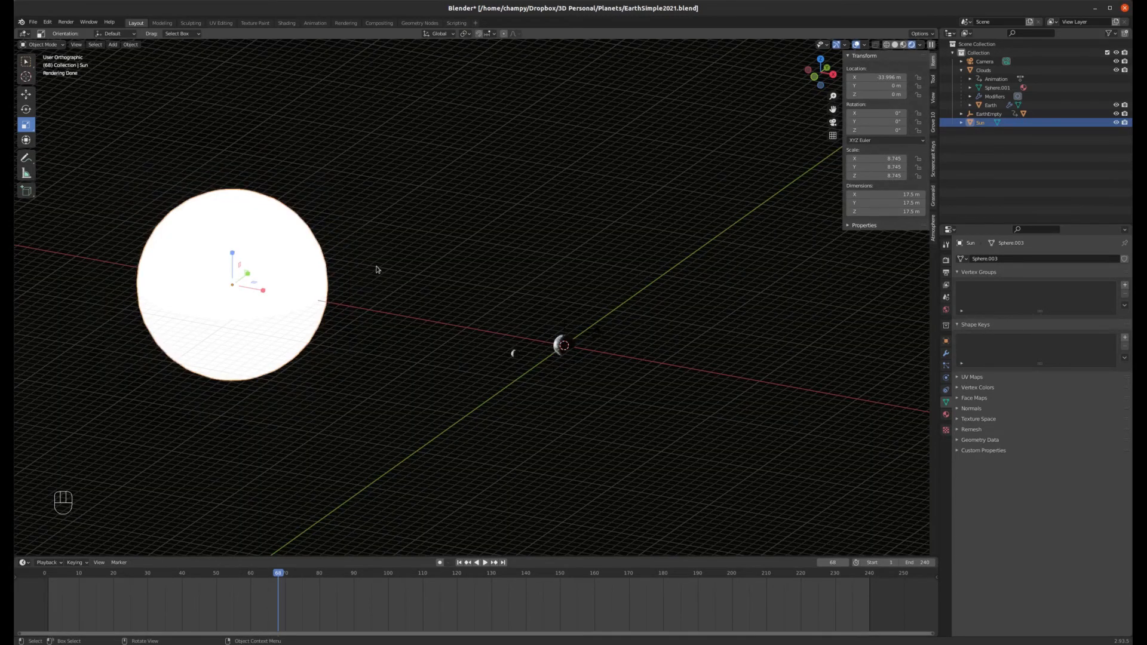
mouse_move(377, 269)
middle_down()
mouse_move(385, 281)
mouse_move(538, 256)
middle_up()
key(z)
click(510, 315)
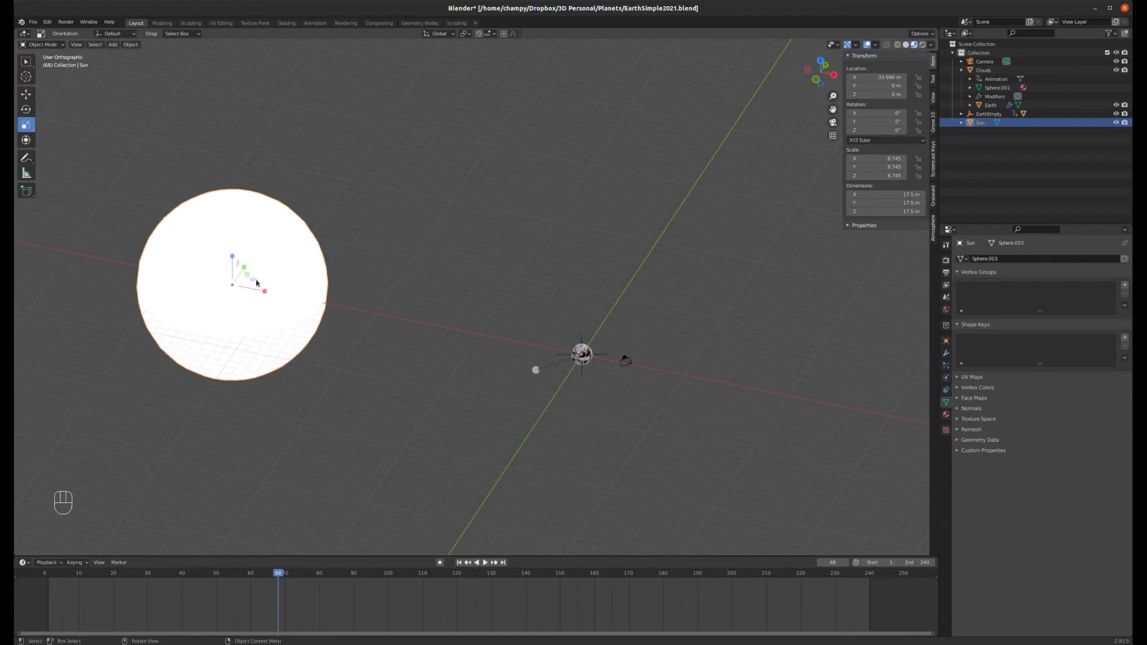
Step: Select the Clouds object, add the Sun as active, and parent Clouds to the Sun as Object
scroll(257, 283, up, 3)
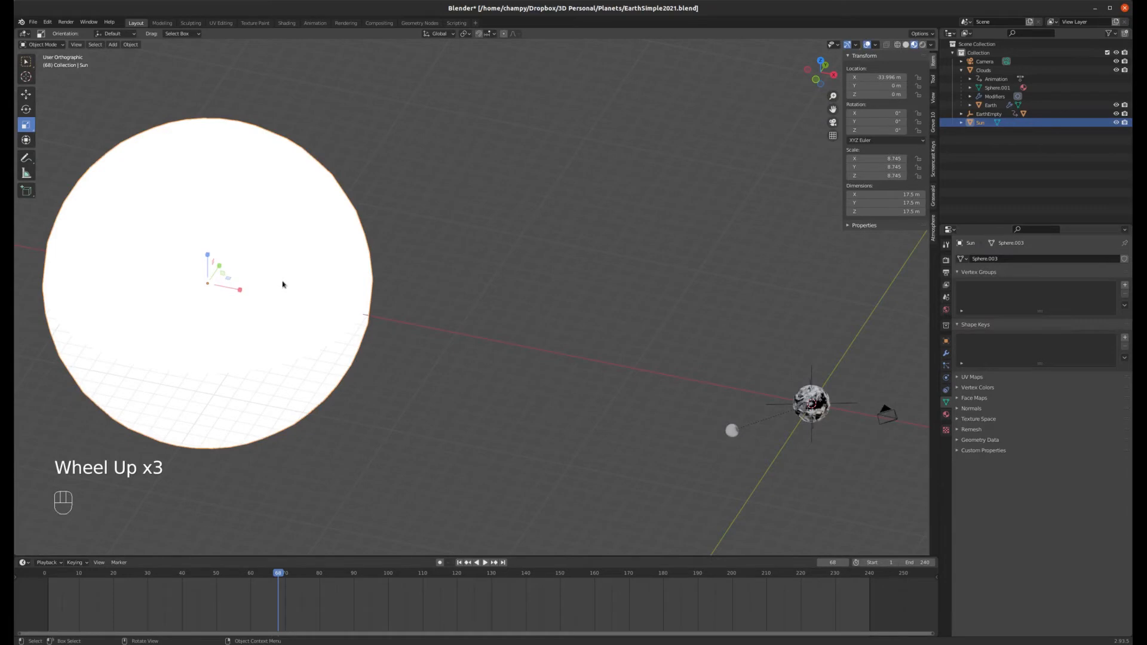
scroll(374, 295, down, 1)
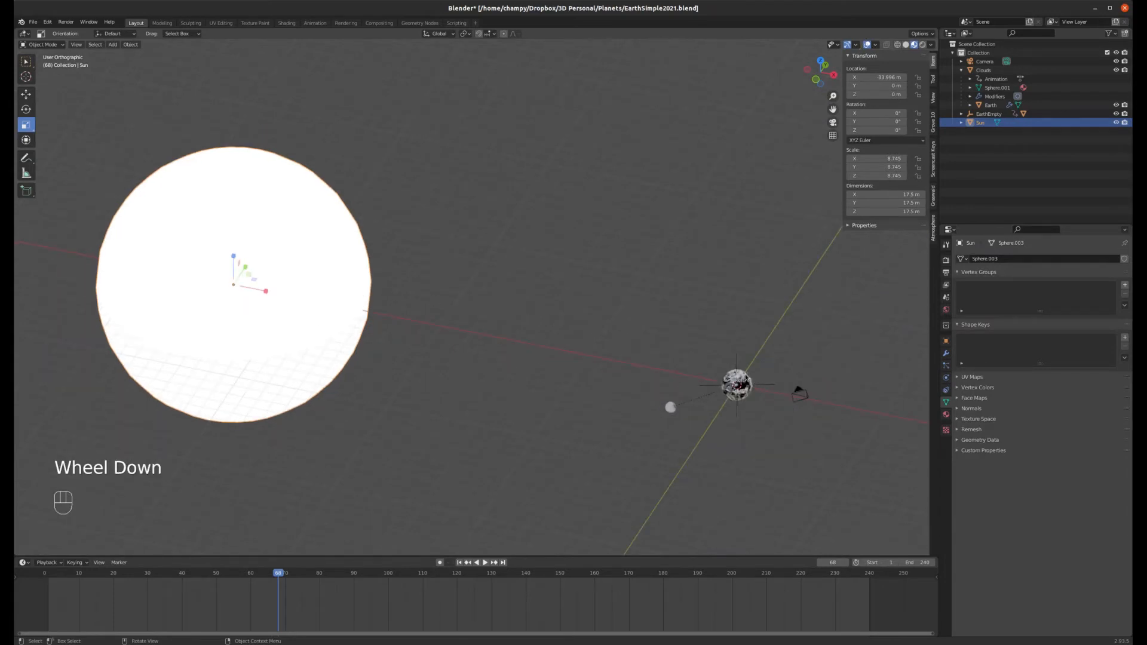
click(745, 380)
scroll(752, 393, up, 5)
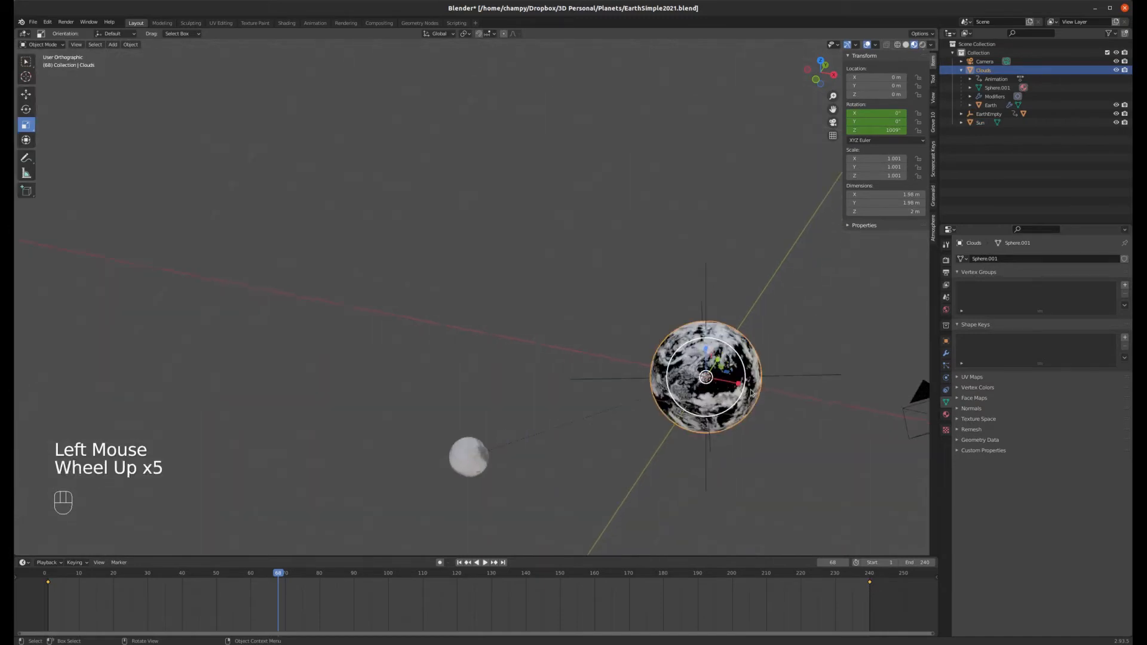
scroll(752, 393, down, 3)
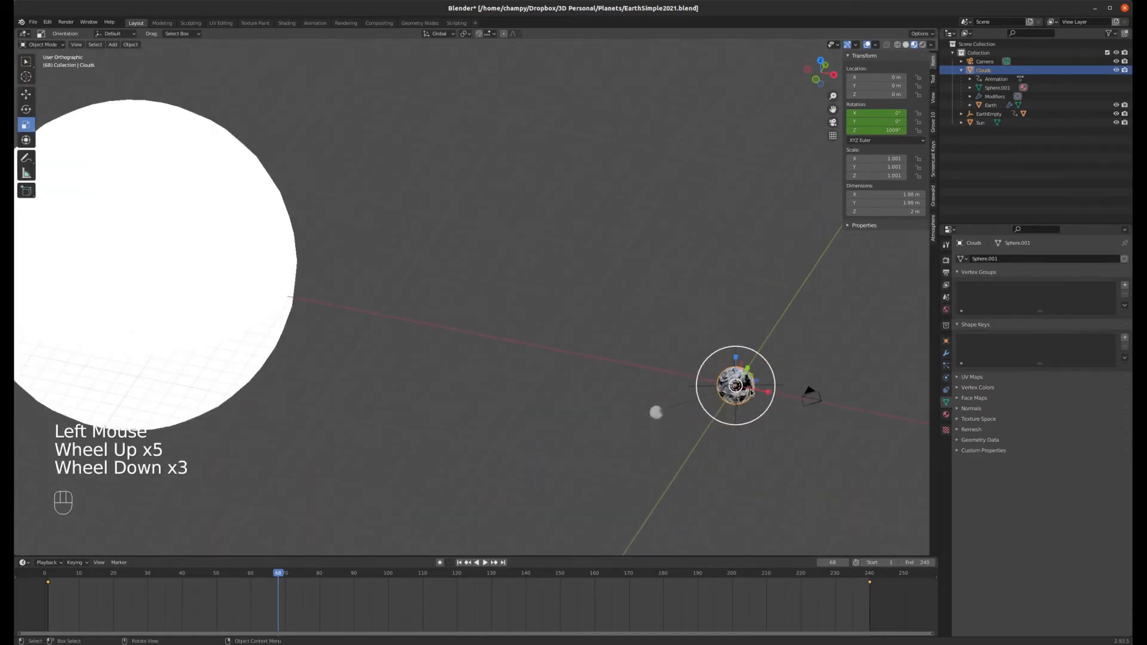
key(shift)
shift+click(280, 215)
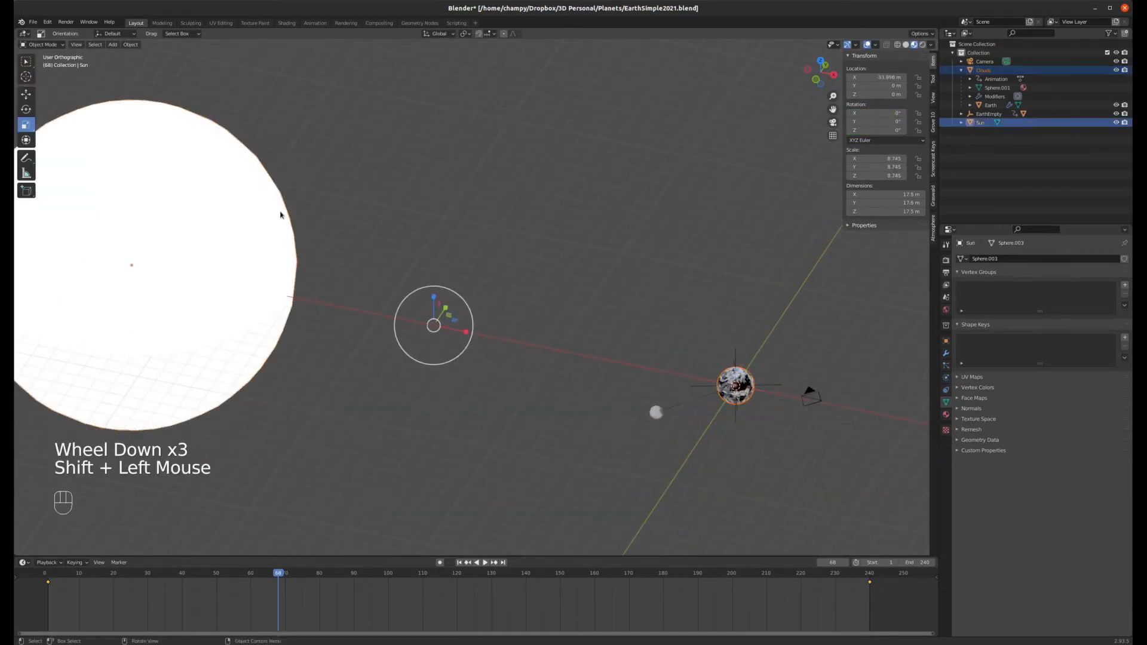
key(ctrl+p)
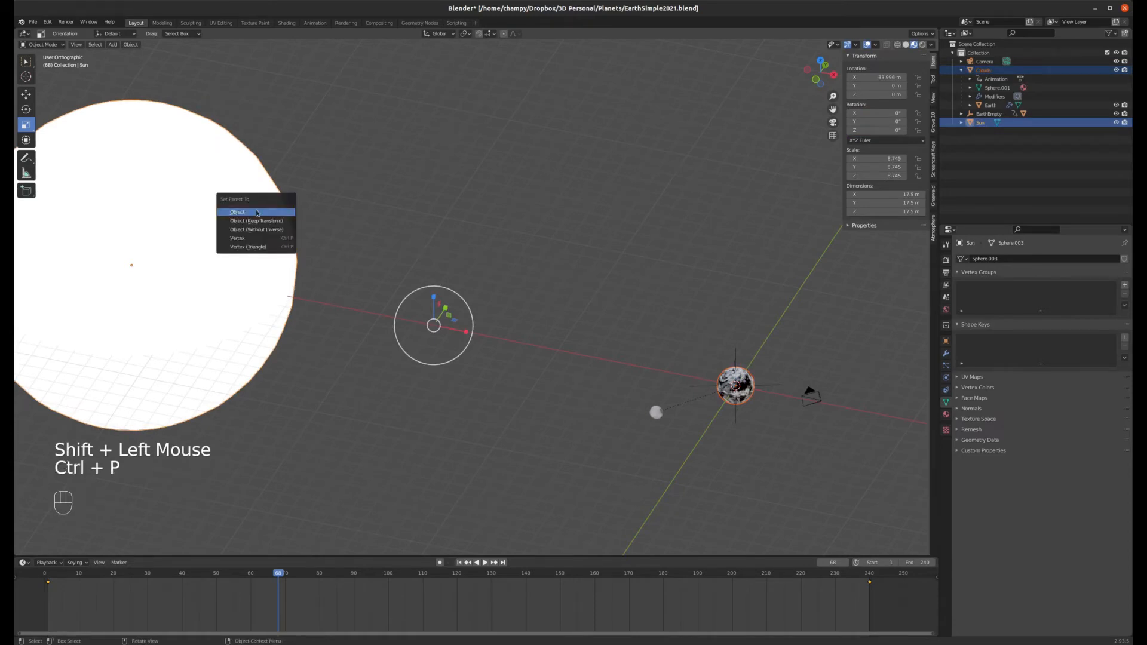
click(257, 212)
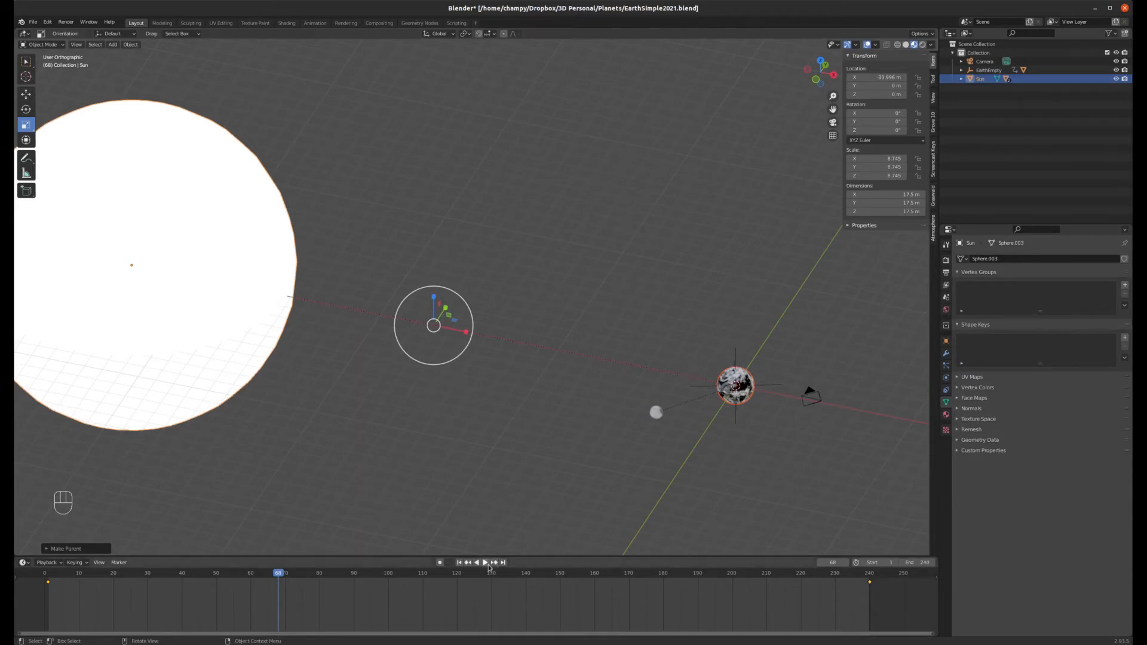
Step: Switch to top orthographic view and return the animation to its first frame
click(288, 226)
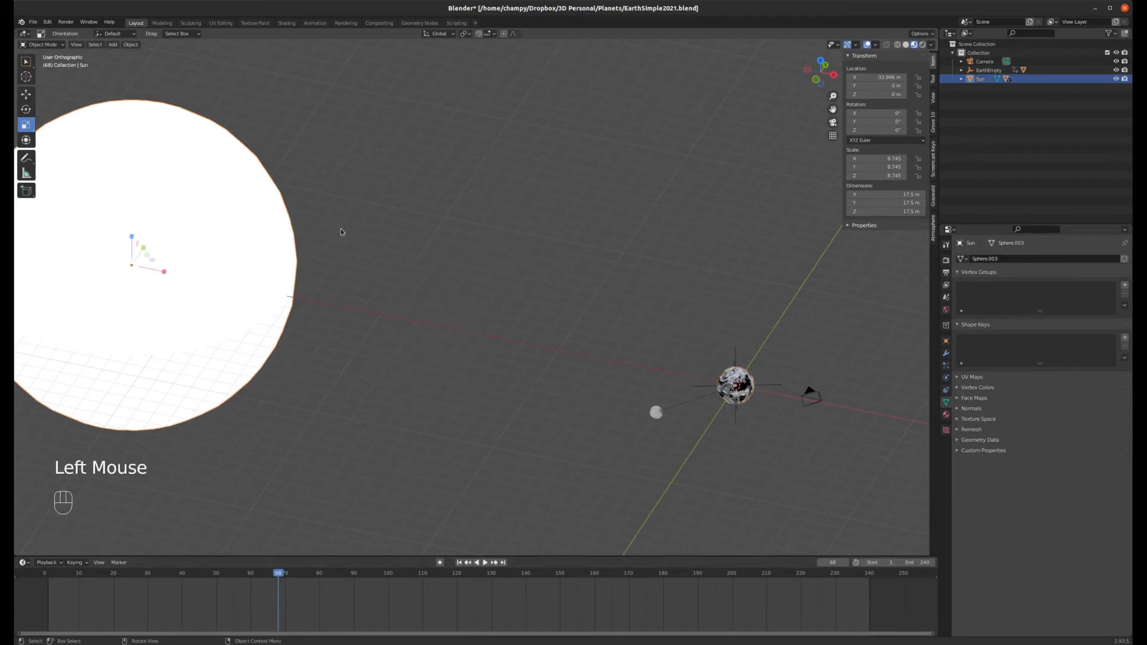
key(KP_7)
scroll(601, 331, down, 3)
scroll(479, 303, up, 2)
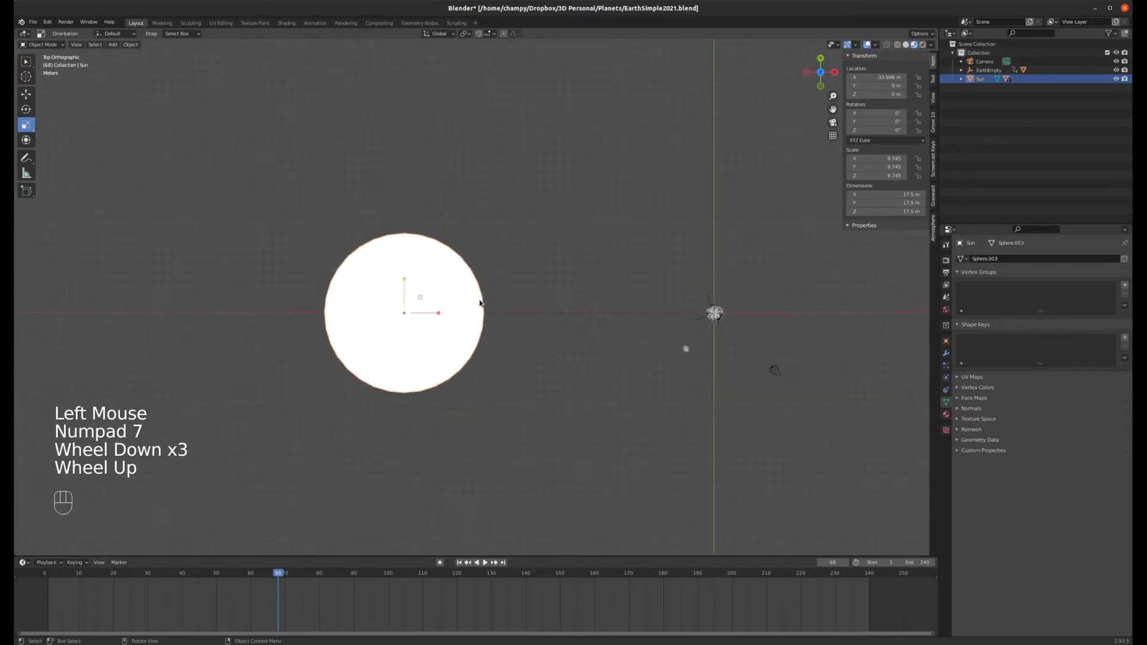
click(460, 563)
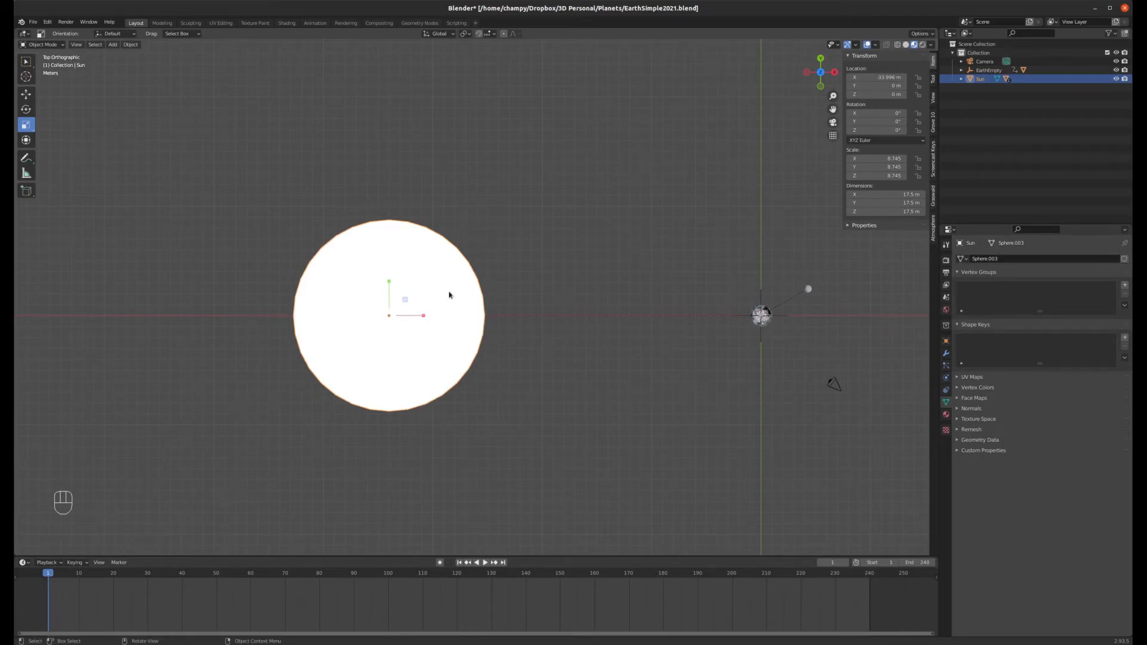
Step: Keyframe the Sun's rotation at frame 1, jump to frame 240, rotate the Sun 360 degrees and keyframe its rotation again
key(i)
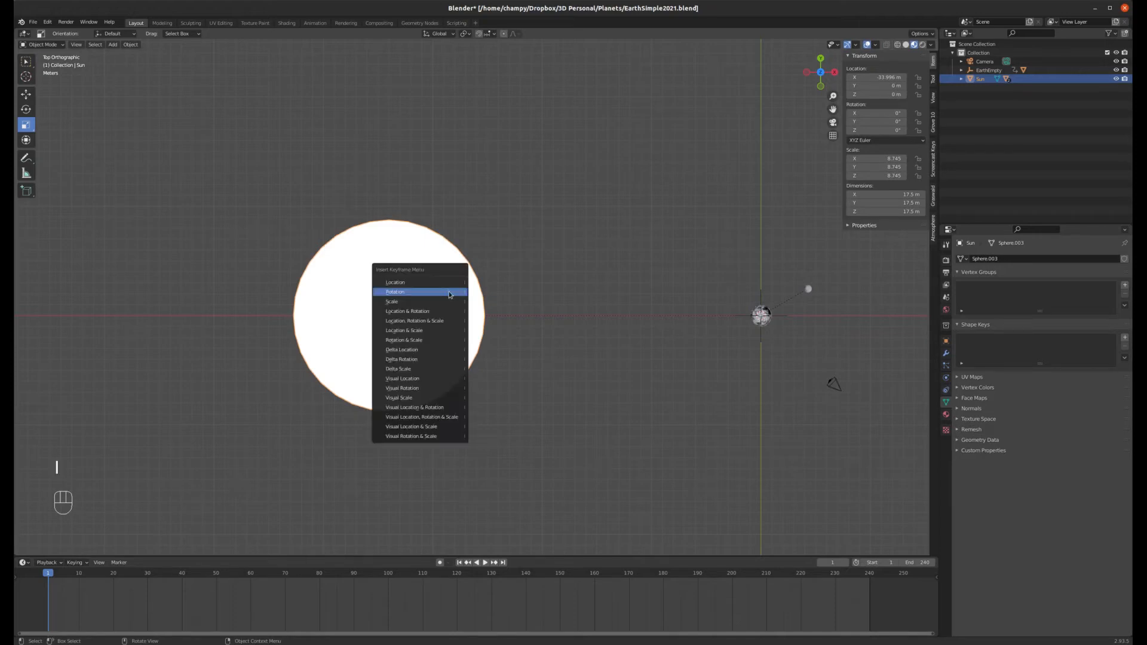
click(408, 293)
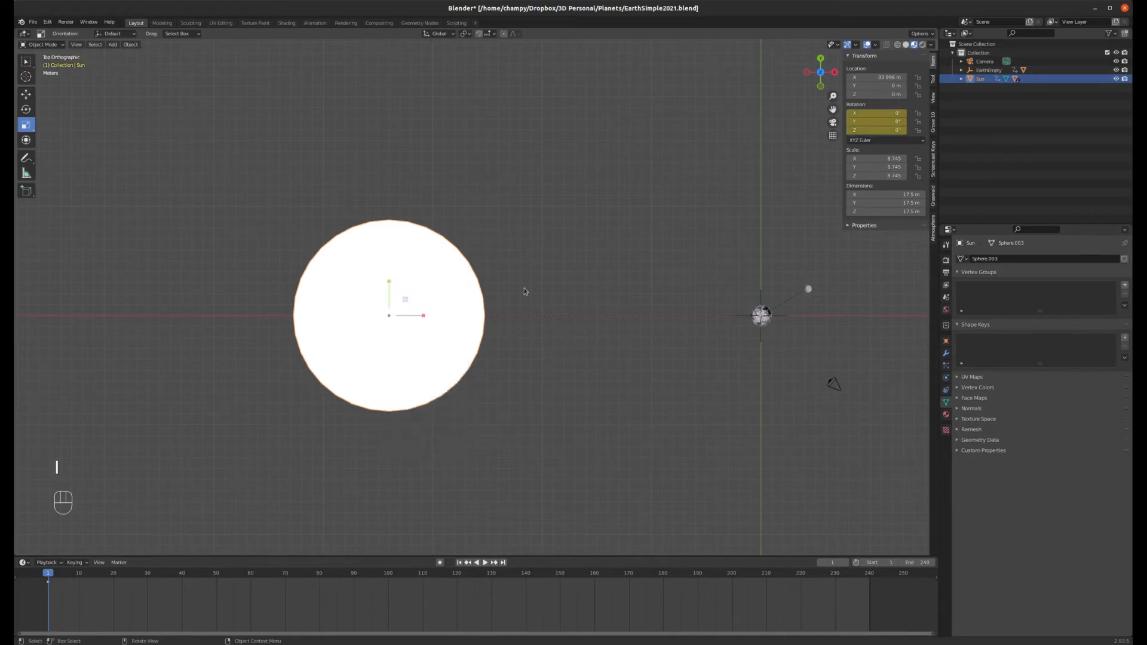
click(504, 562)
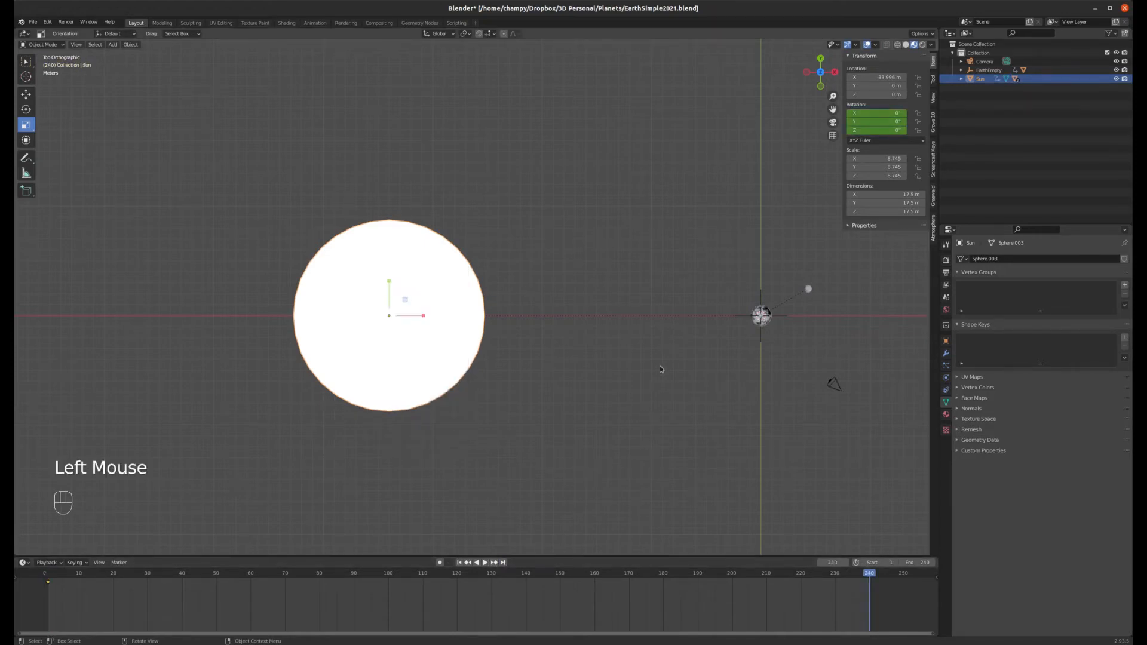
text(r)
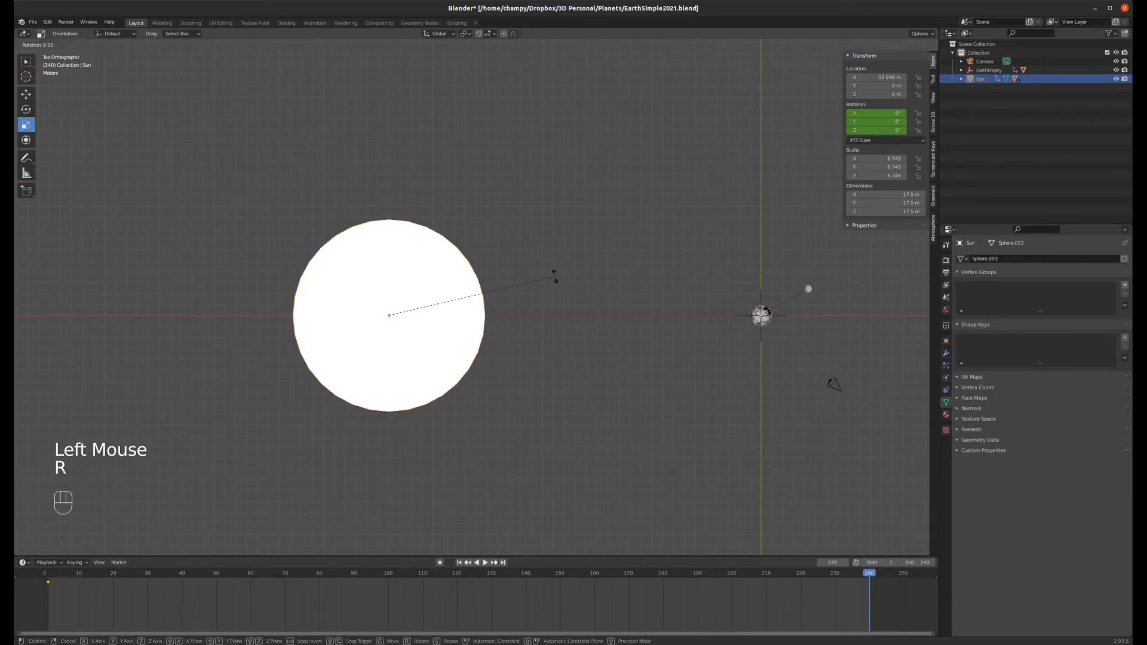
text(360)
click(554, 275)
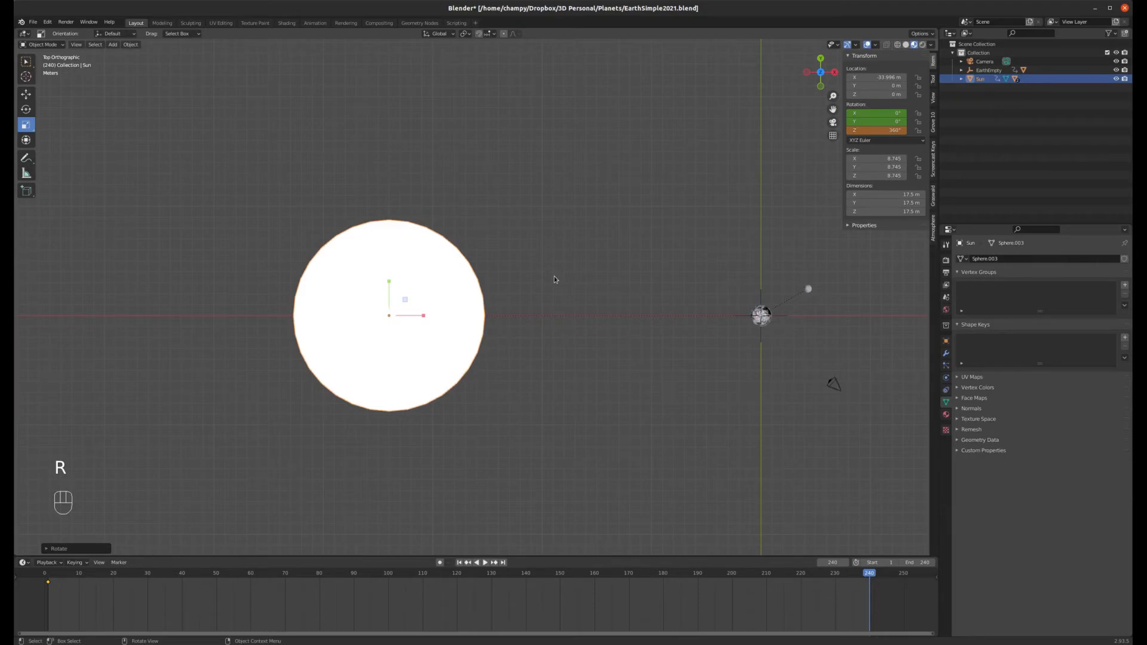
key(i)
click(529, 279)
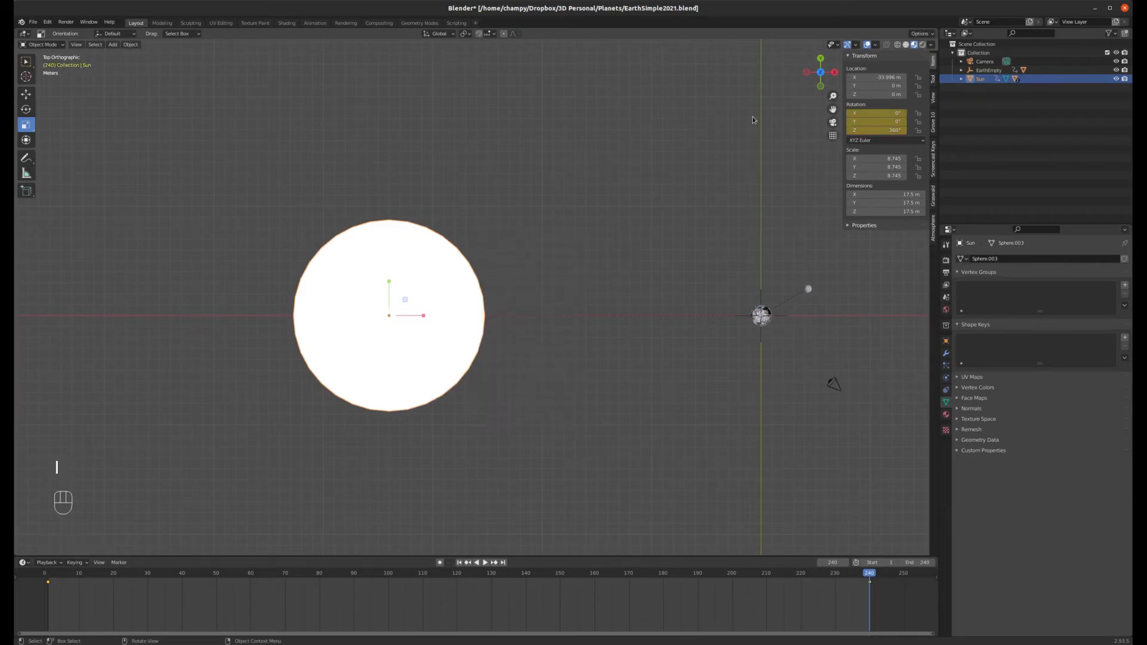
Step: Play the animation from the start to preview the Sun's rotation, then return to frame 1
click(459, 562)
click(484, 563)
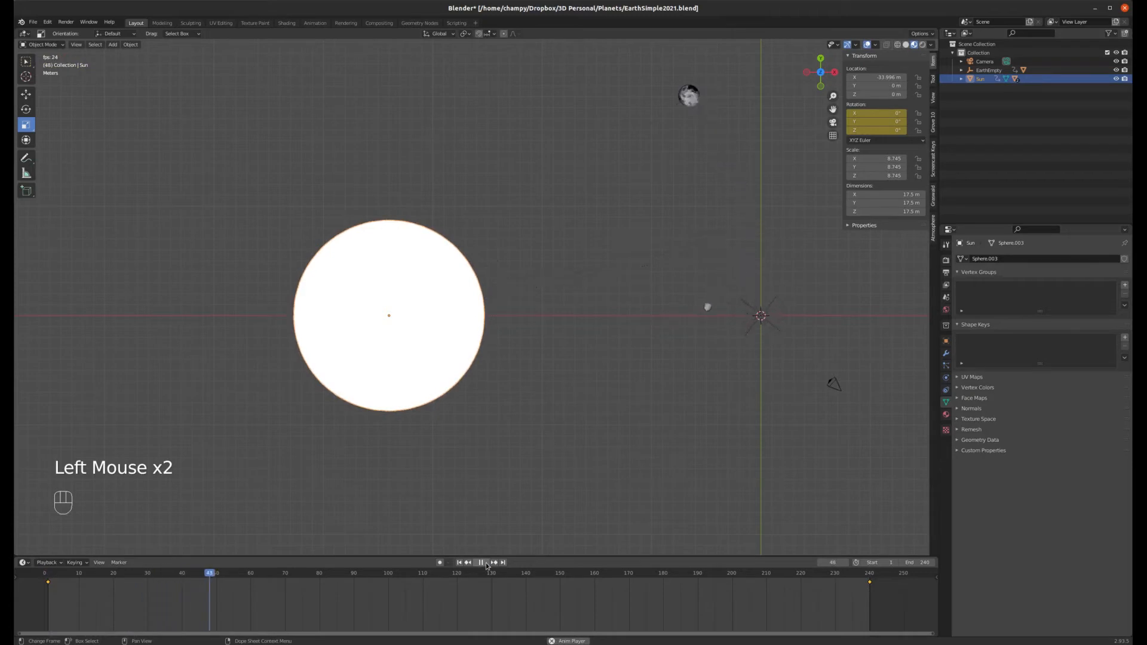
click(482, 562)
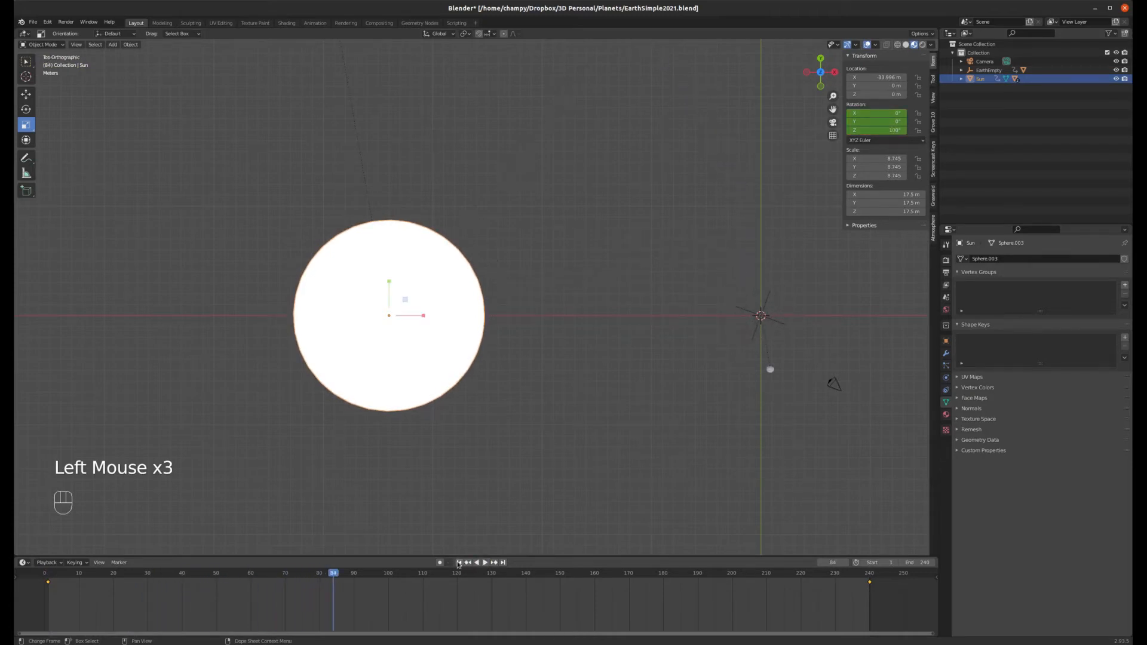
click(459, 562)
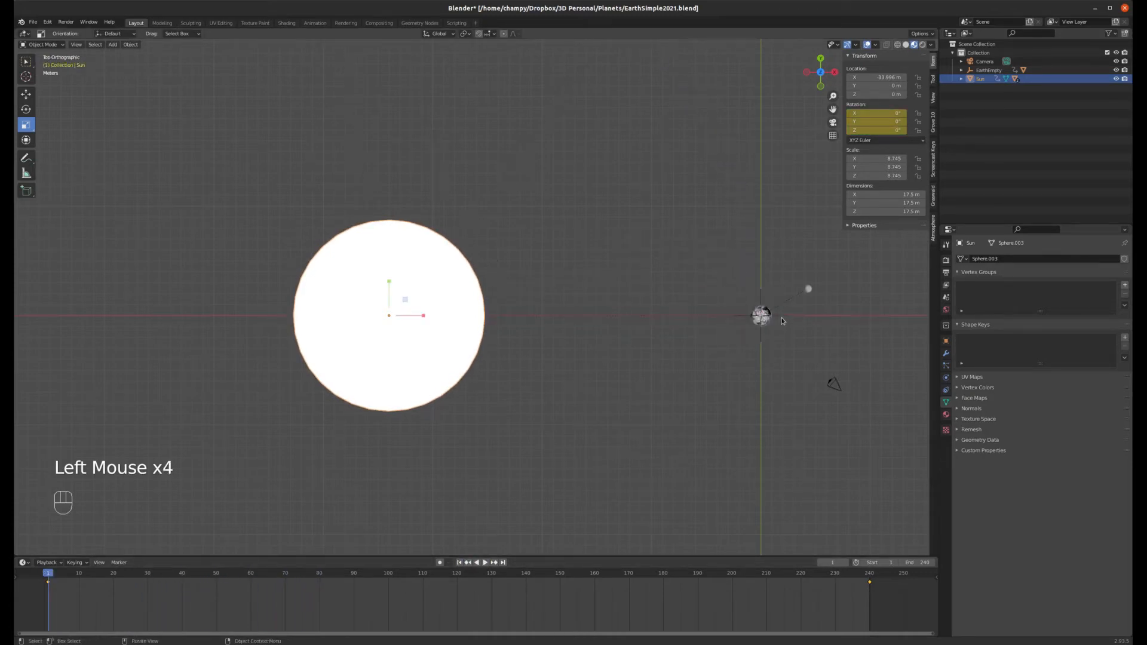
Step: Select EarthEmpty, add the Sun as active, and parent EarthEmpty to the Sun as Object
click(787, 318)
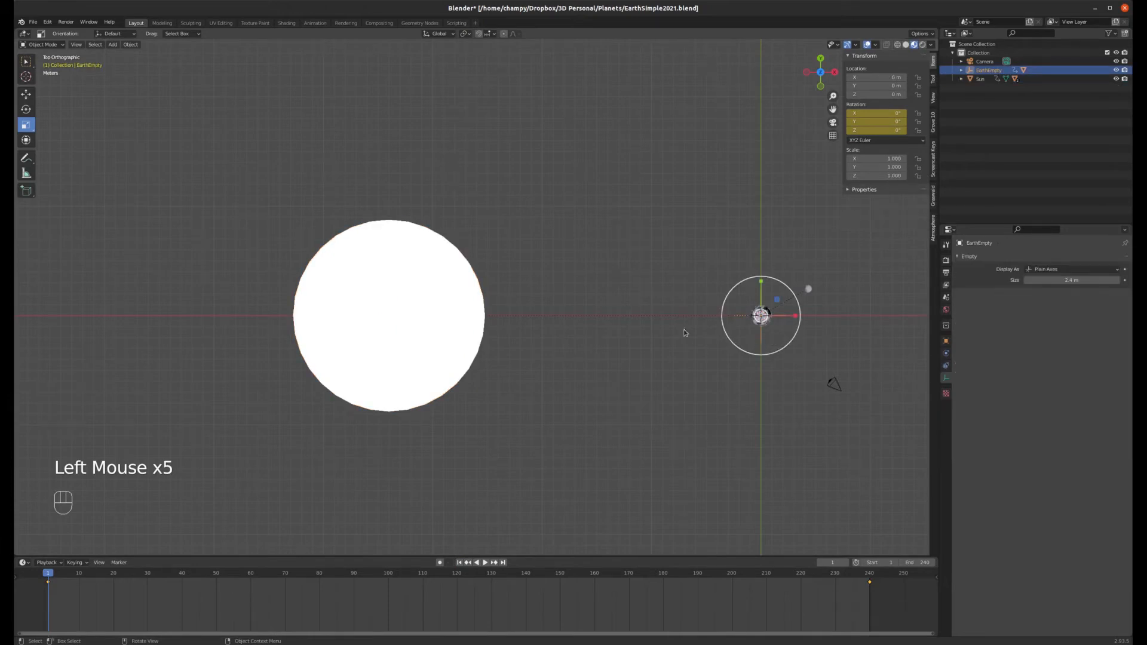
key(shift)
shift+click(460, 313)
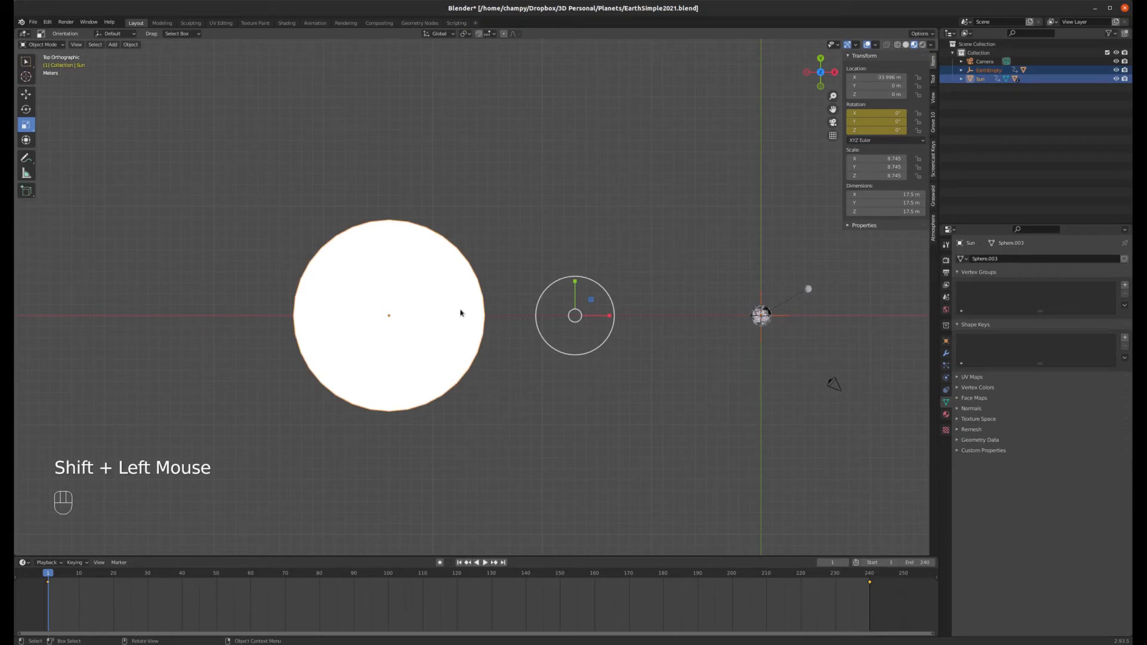
key(ctrl+p)
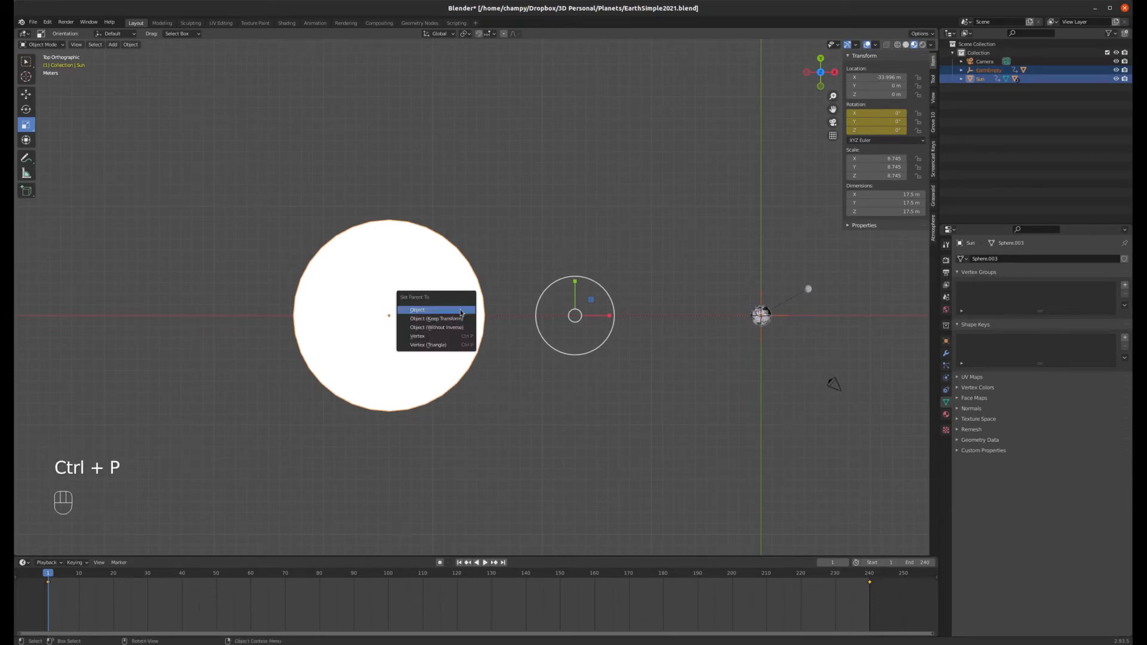
click(441, 311)
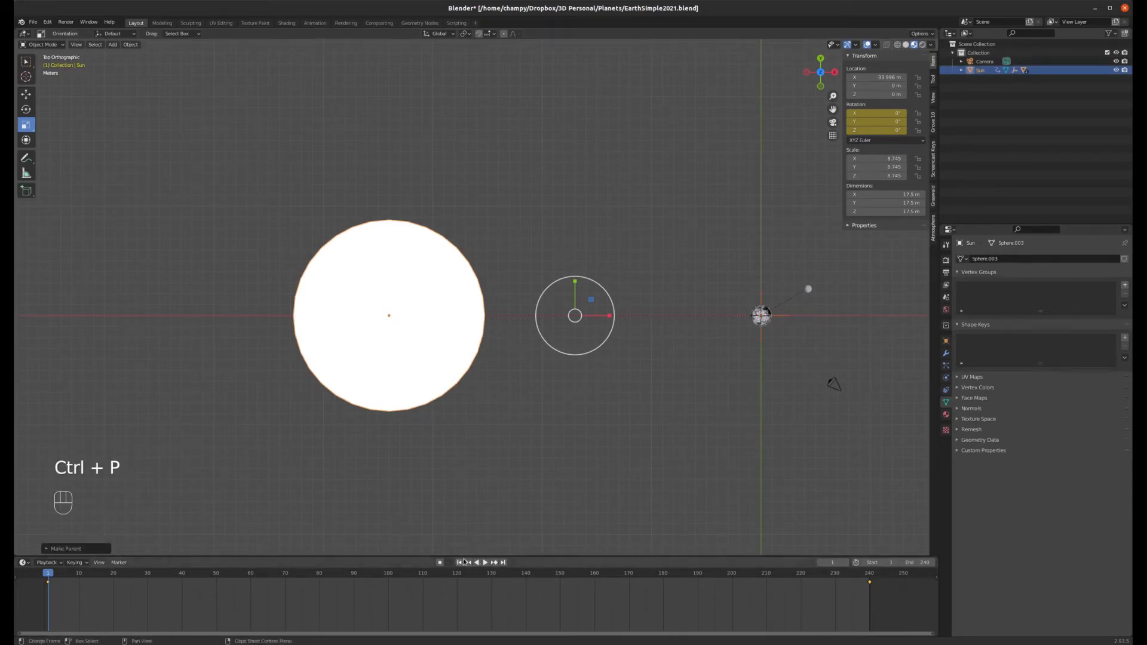
Step: Play the animation to preview the Earth orbiting the Sun, then return to frame 1
click(485, 562)
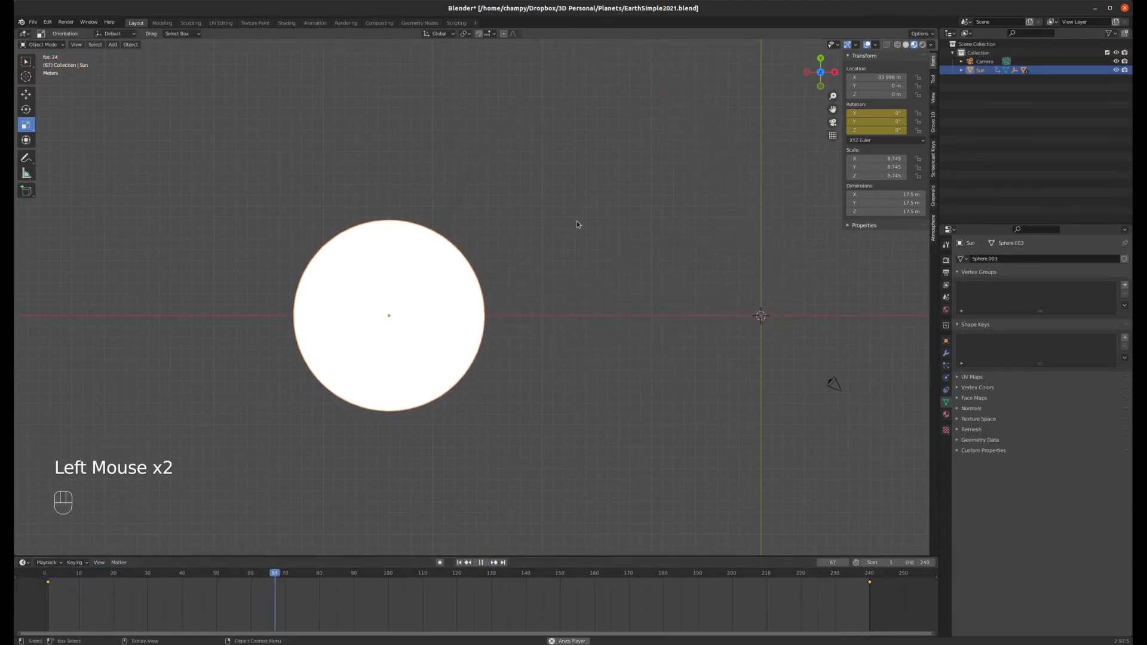
scroll(595, 304, down, 2)
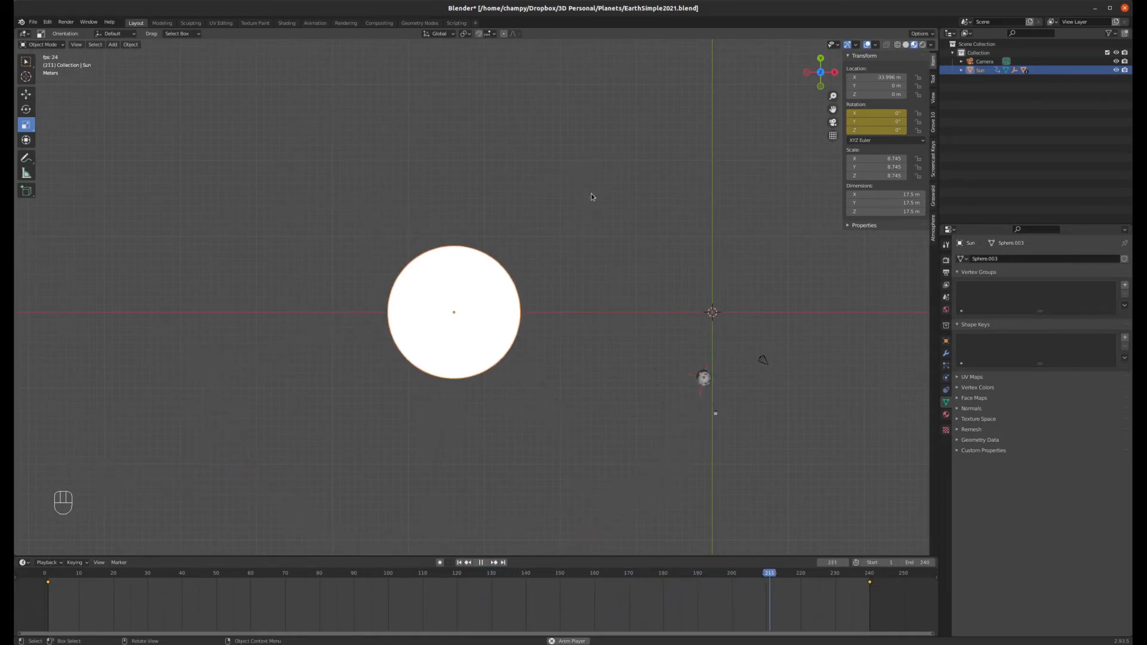
click(481, 562)
click(459, 562)
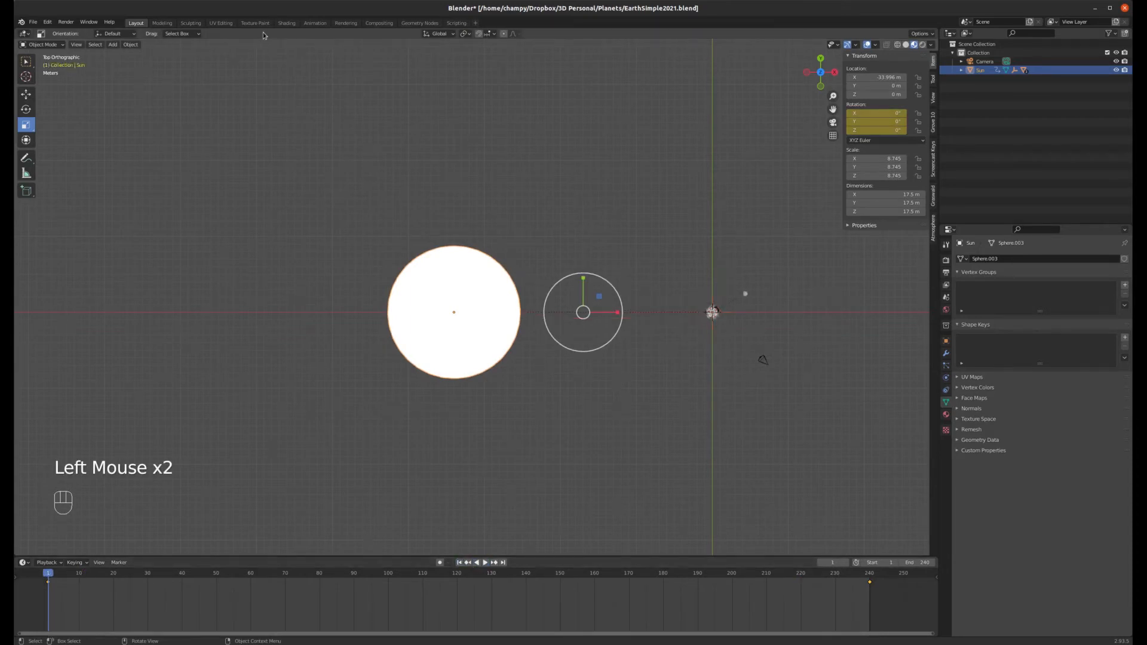
Step: In the Animation workspace, select all keyframes in the Dope Sheet and set their interpolation mode to Linear
click(315, 22)
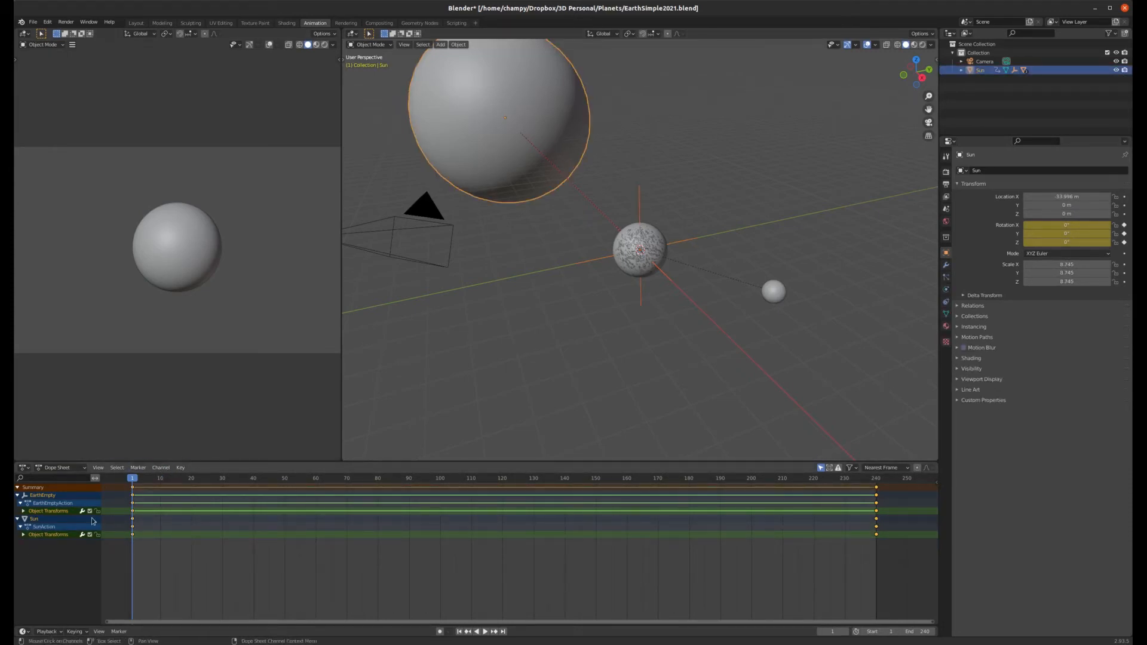
drag(122, 560, 911, 519)
click(181, 468)
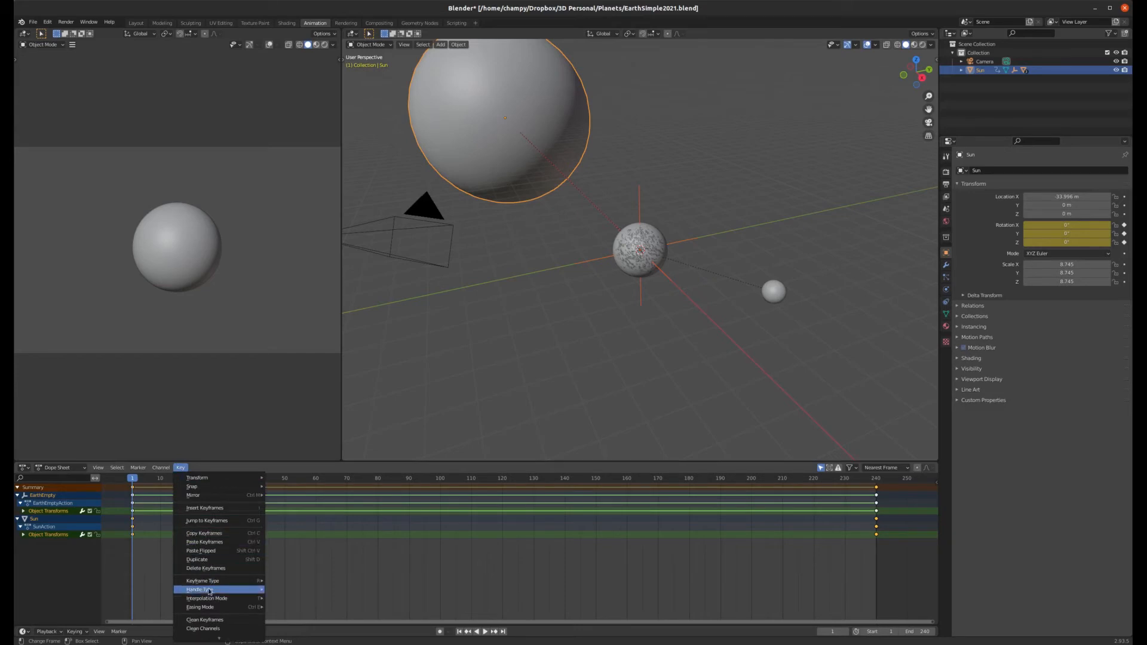
mouse_move(210, 600)
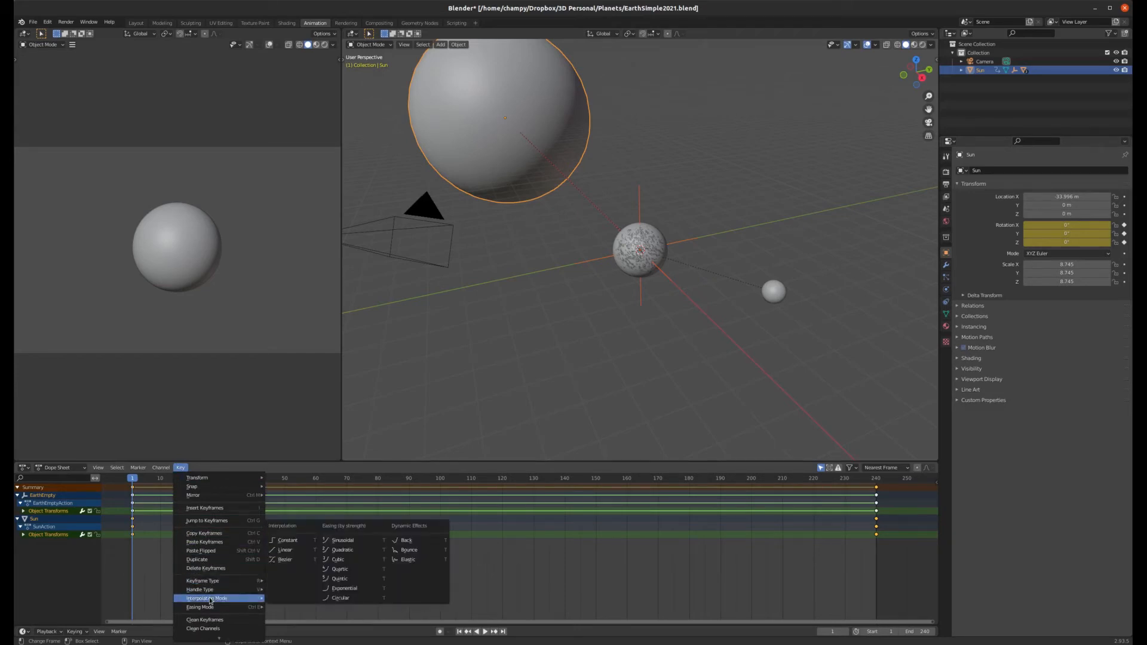
click(286, 549)
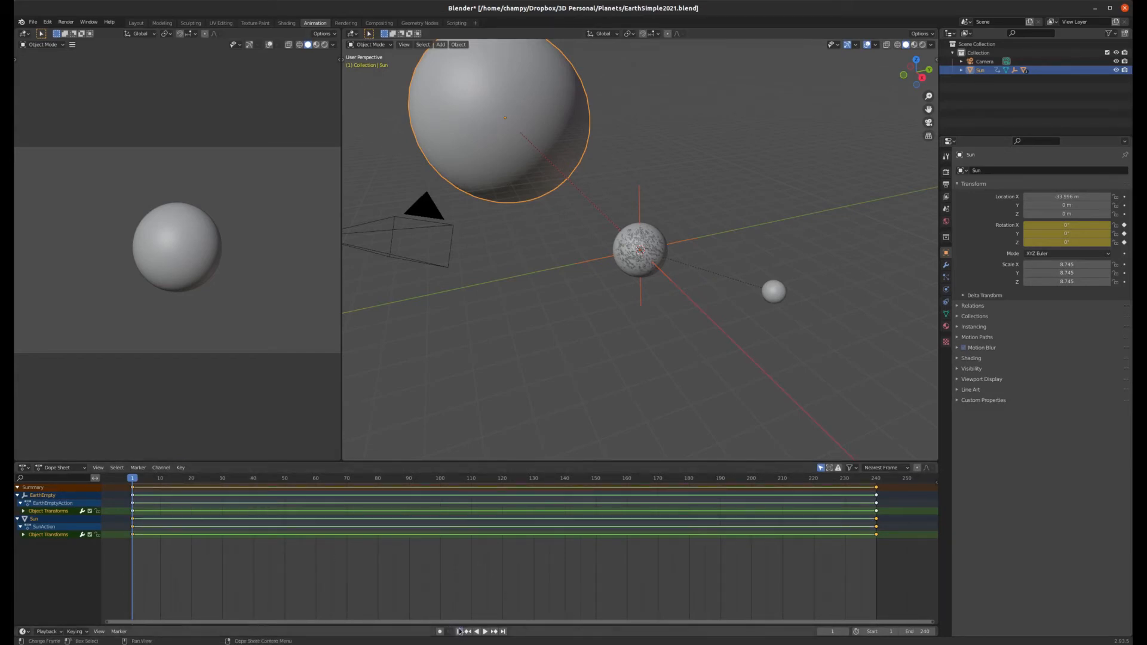
Step: Return to the Layout workspace and play the animation to check the linear motion, then go back to frame 1
click(136, 23)
key(space)
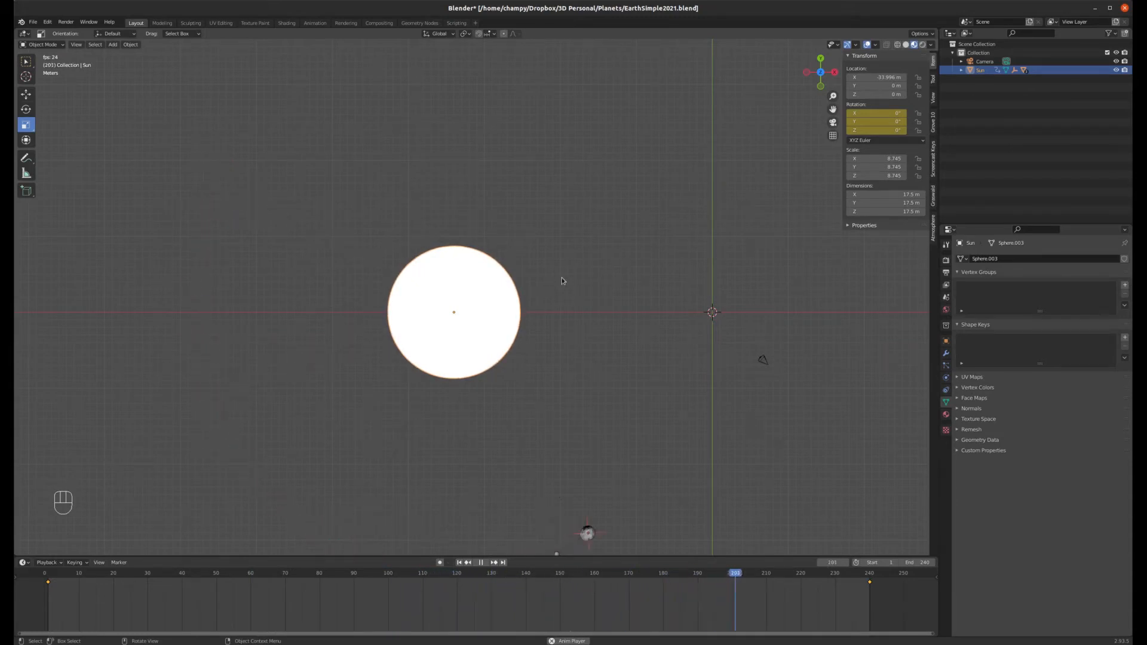
key(space)
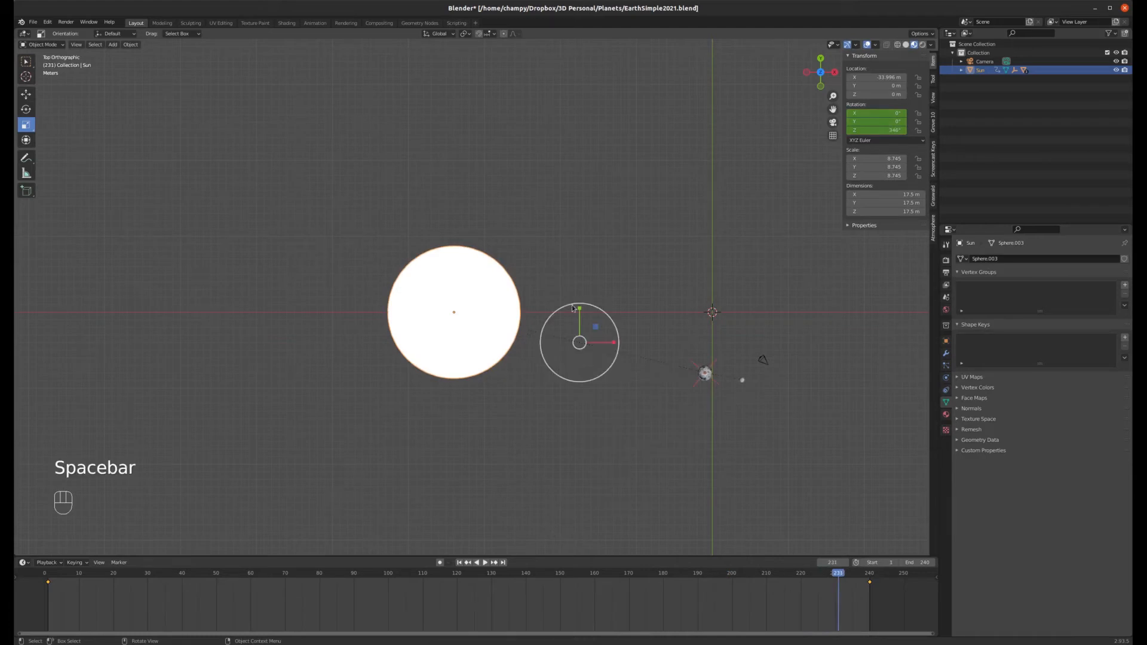
click(459, 563)
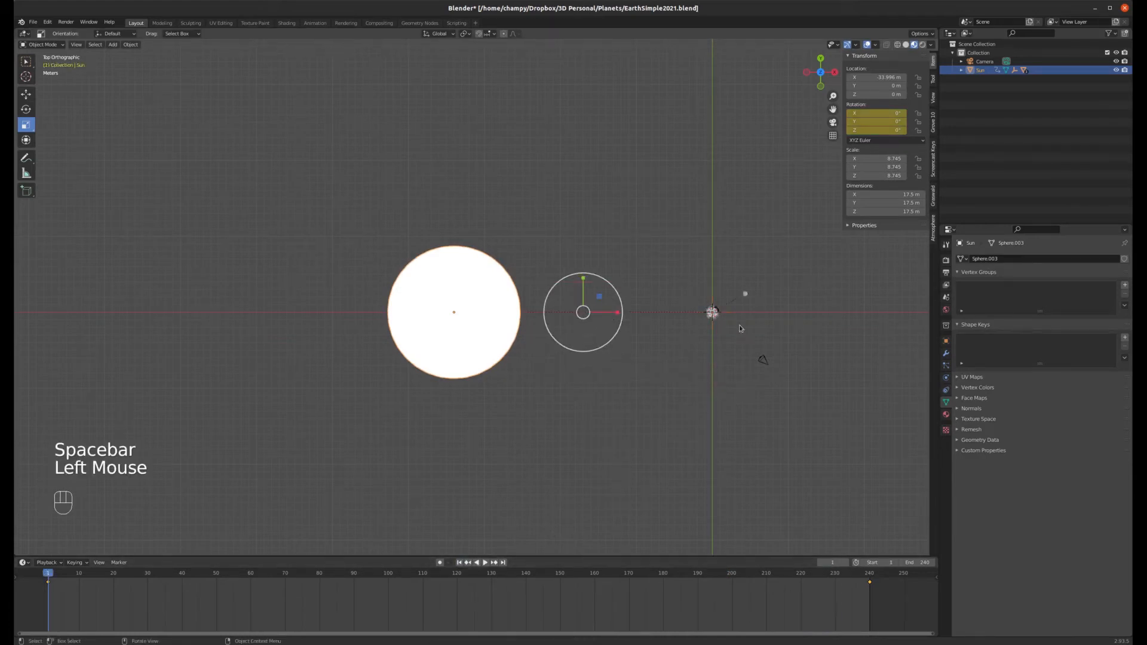
Step: Select the camera, switch to camera view, add EarthEmpty as active, and parent the camera to EarthEmpty as Object
click(766, 360)
key(KP_0)
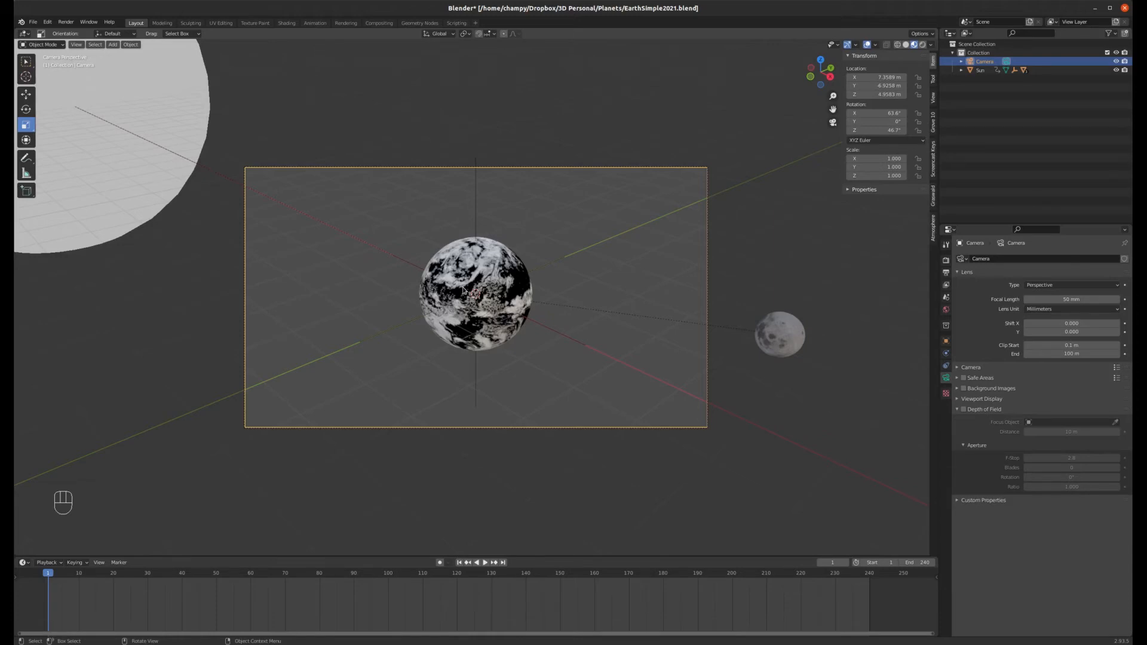
shift+click(477, 196)
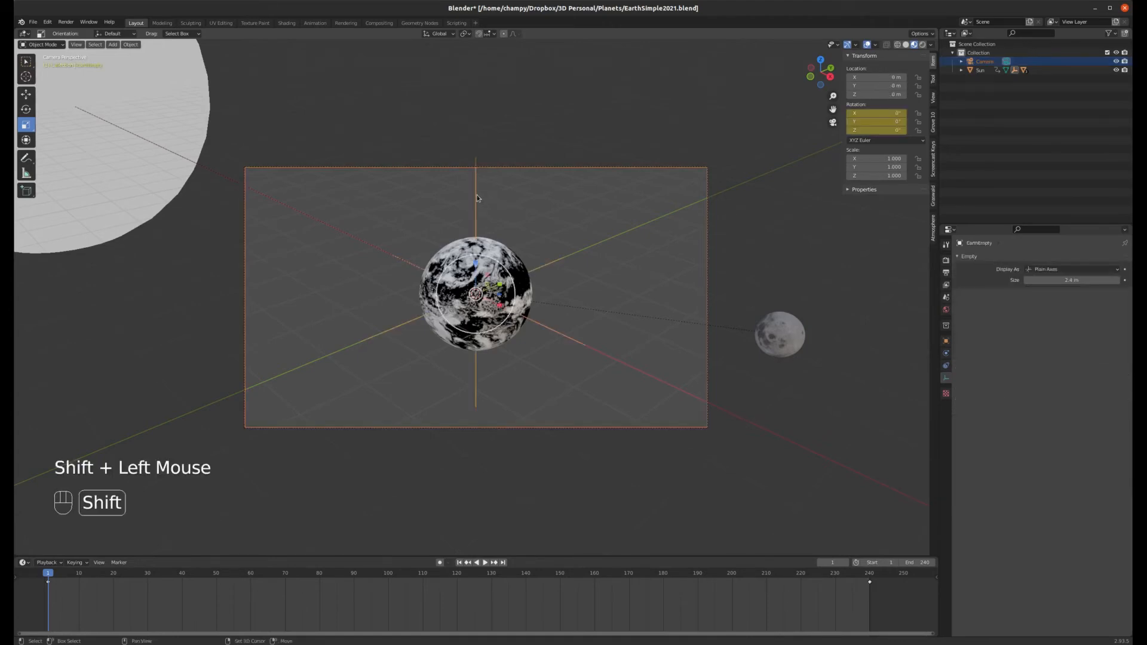
key(ctrl+p)
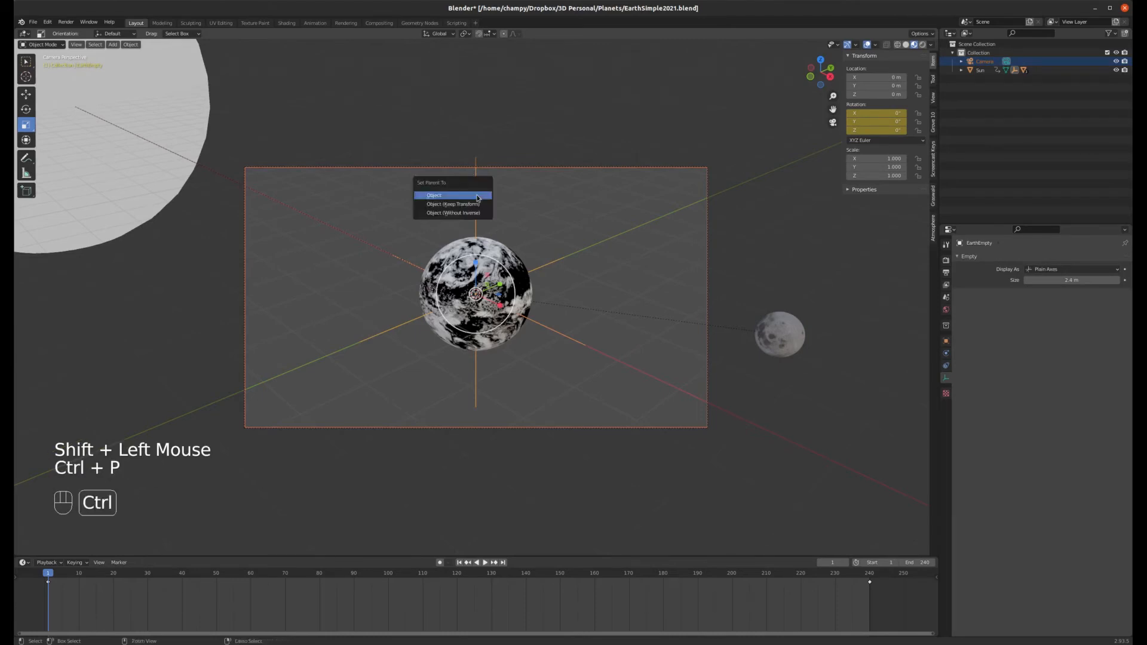
click(475, 198)
Step: Play the animation through the camera view, then return to frame 1
click(485, 562)
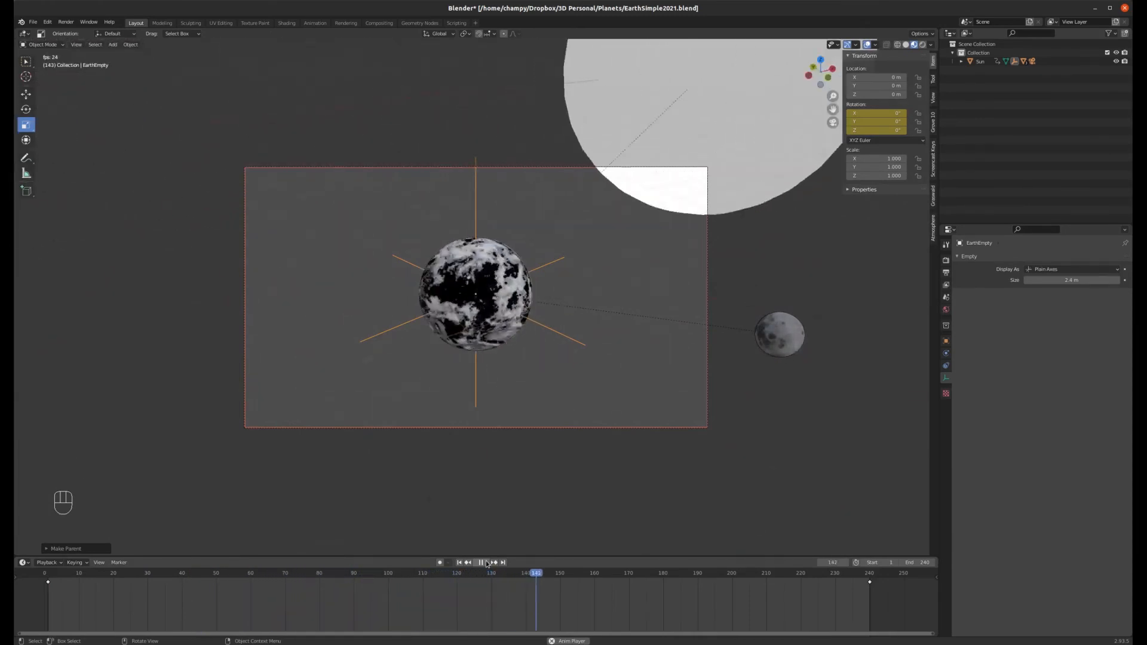
click(484, 563)
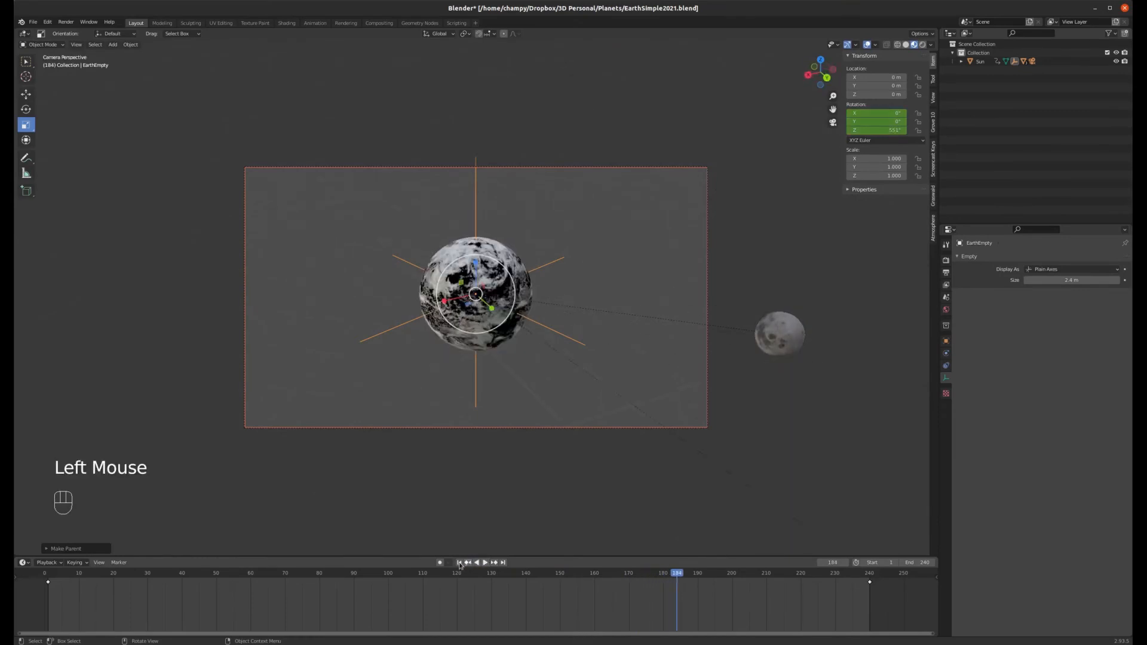
click(459, 563)
Step: Clear the camera's parent and replay the animation from the start
click(497, 168)
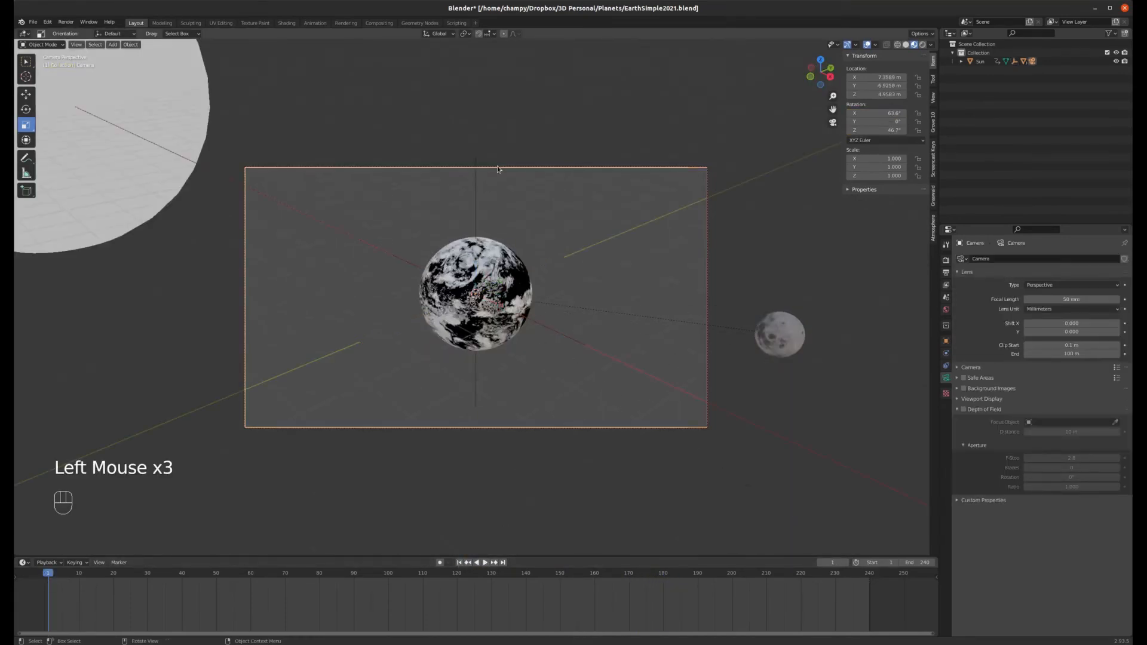
key(alt+p)
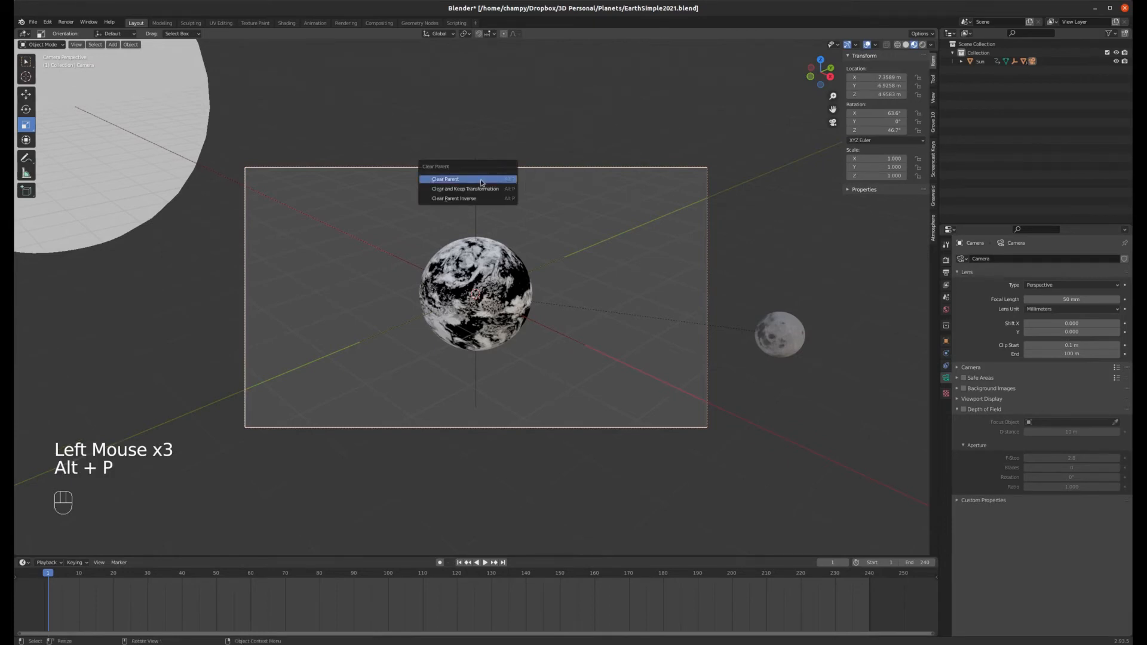
click(492, 175)
click(485, 562)
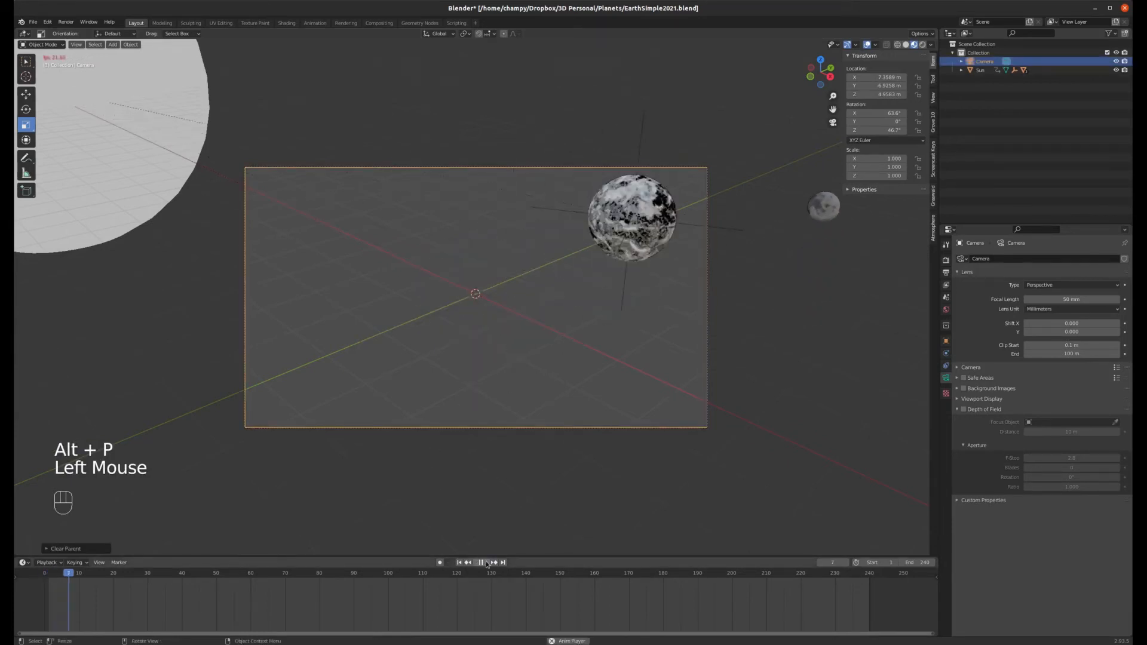
click(459, 562)
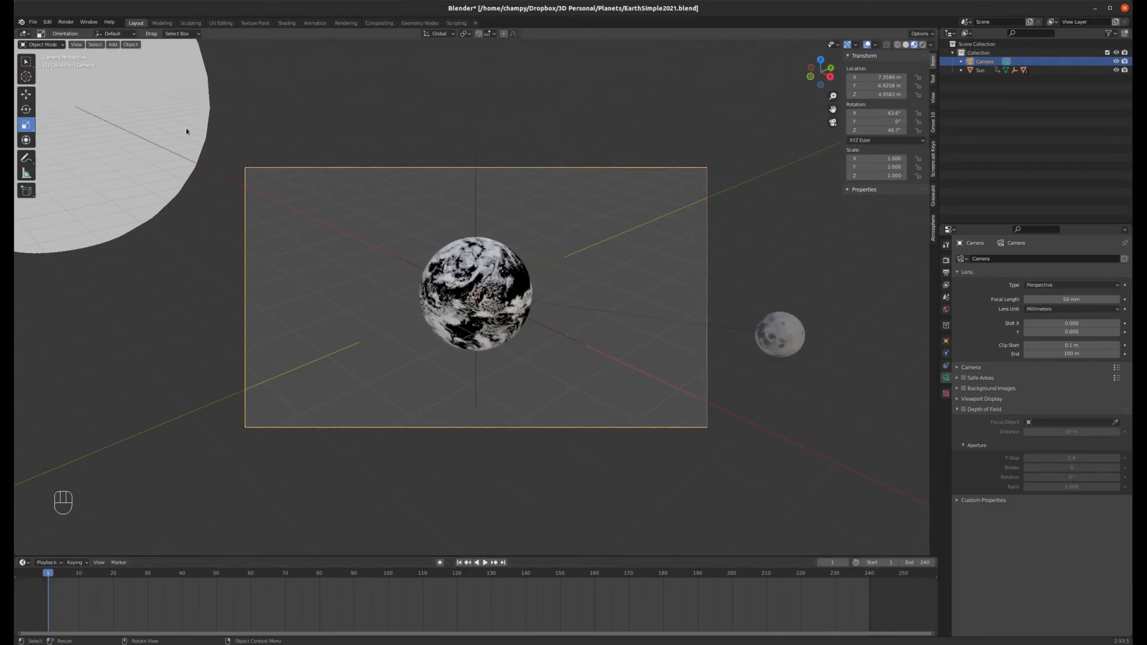
Step: Add a cube empty at the Earth's position while viewing the scene from the top
key(KP_7)
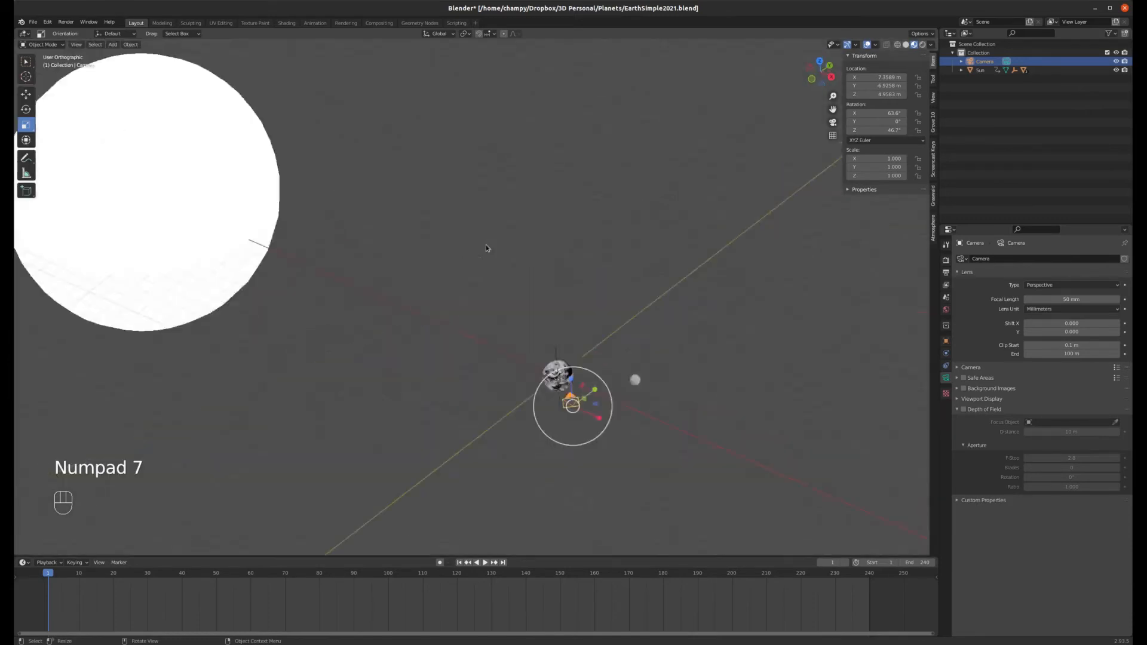
scroll(750, 318, up, 2)
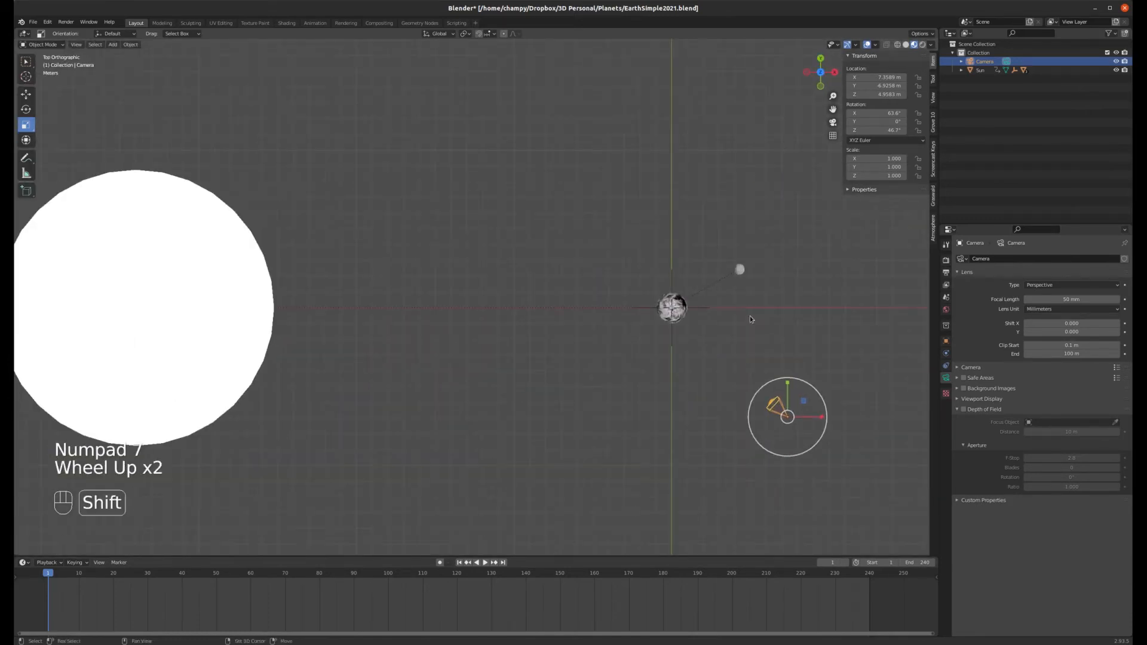
key(shift+a)
mouse_move(751, 317)
mouse_move(717, 407)
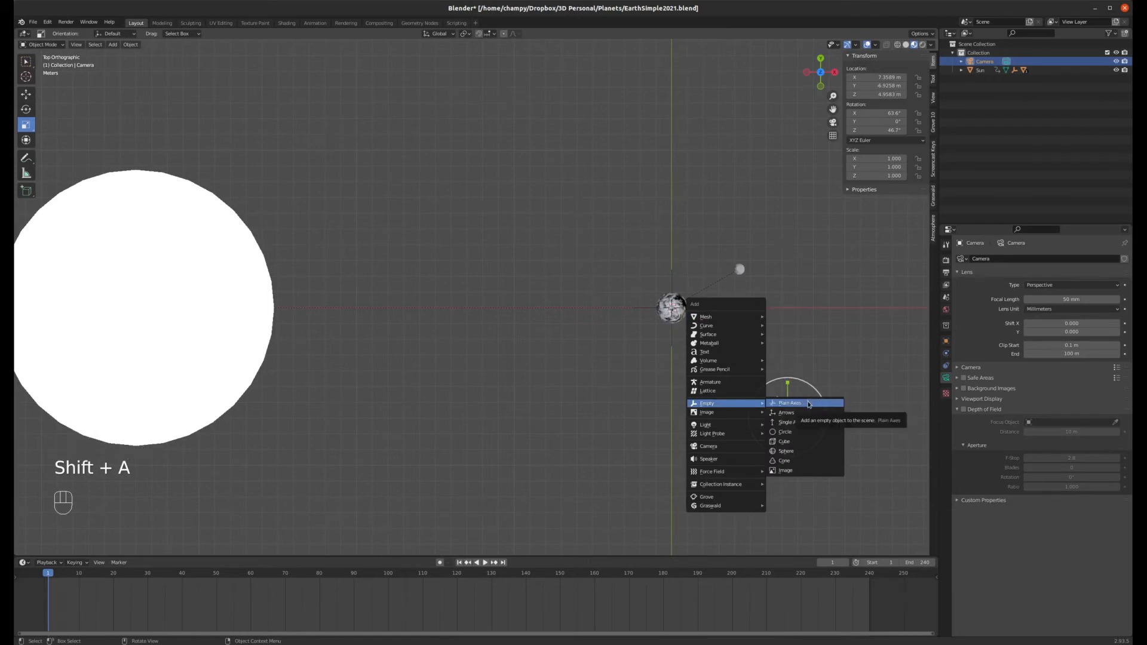
click(798, 442)
scroll(688, 321, up, 4)
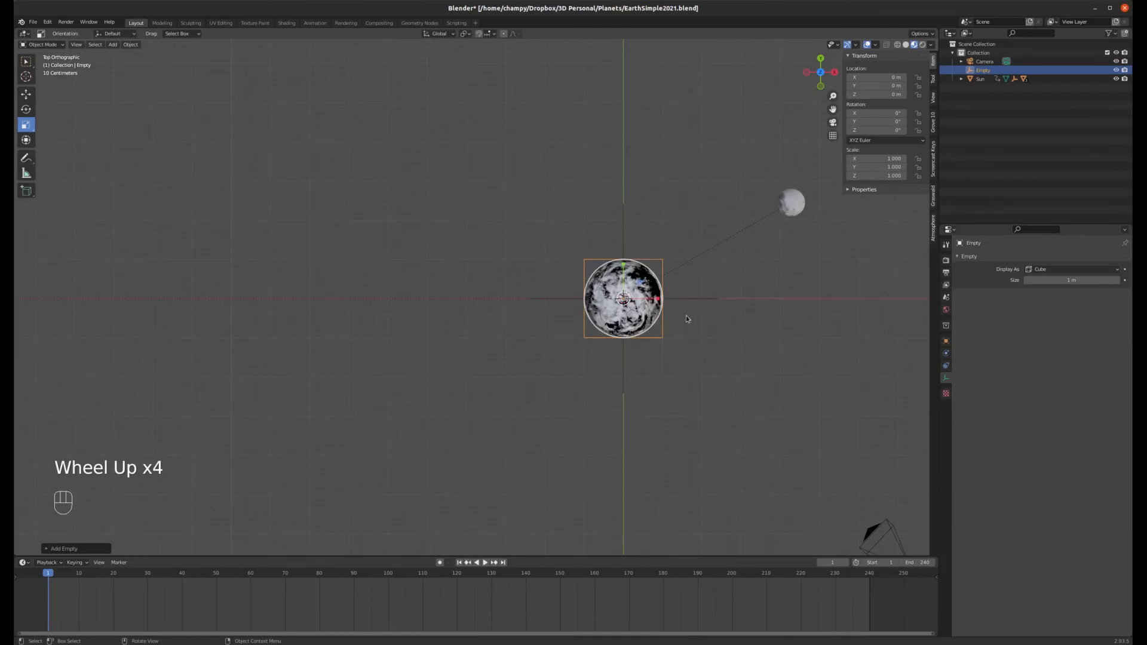
scroll(687, 323, down, 2)
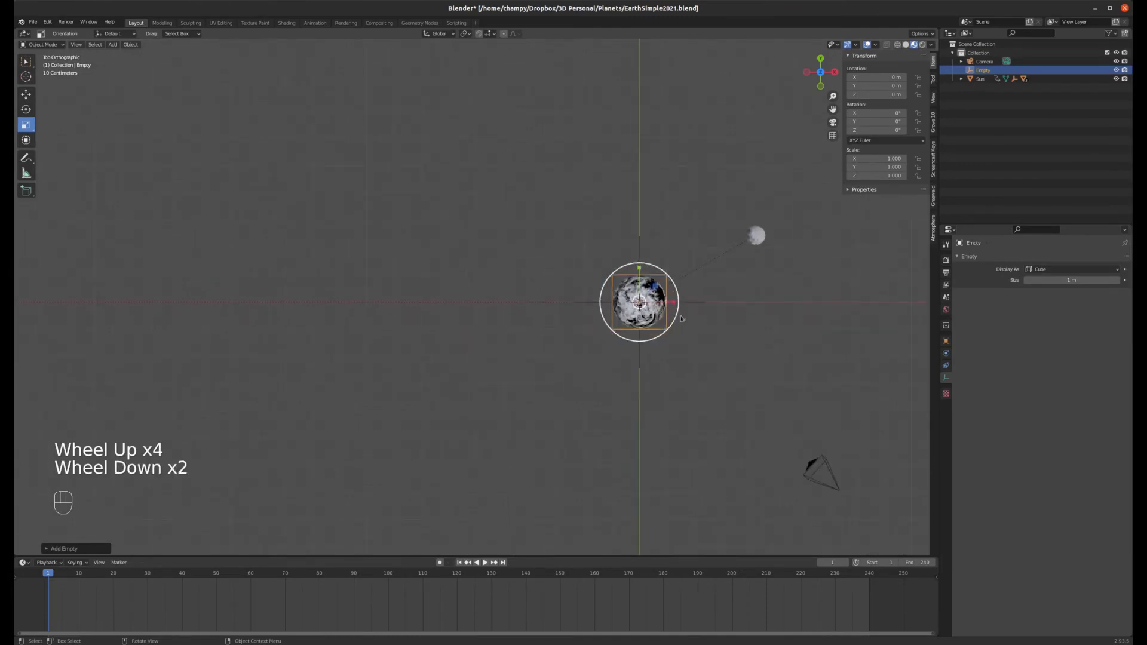
Step: Rename the new empty to CameraTrackingEmpty
double_click(981, 70)
text(Came)
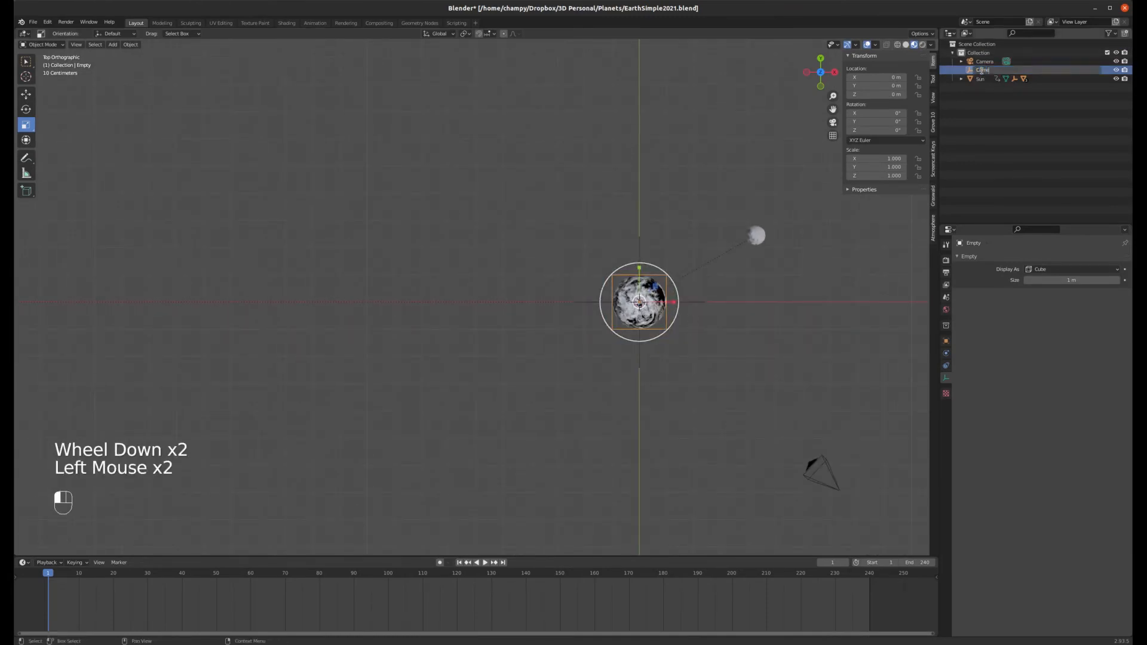
text(raTrackingEmpty)
key(Return)
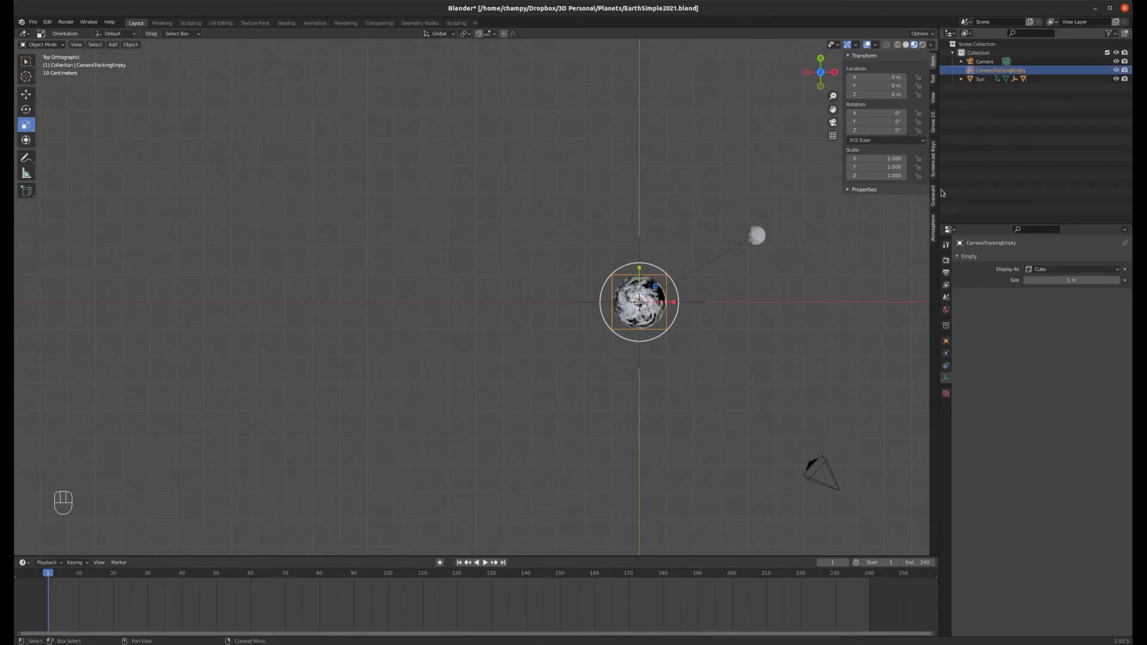
Step: Parent CameraTrackingEmpty to the Sun using the Object option
click(670, 326)
scroll(789, 367, down, 4)
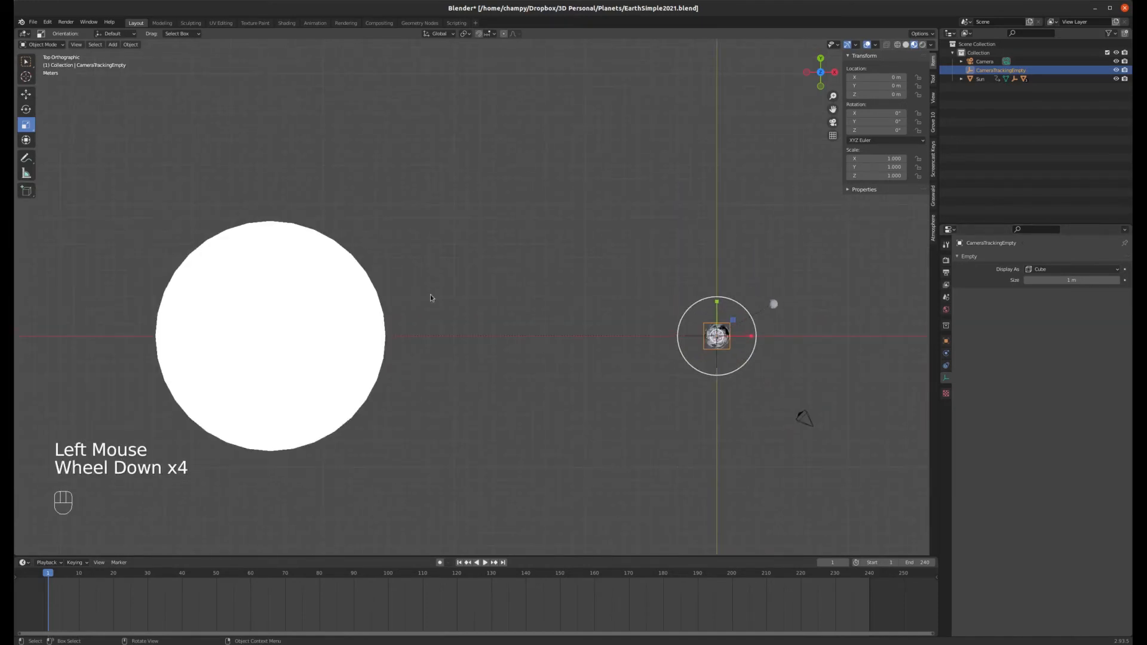
shift+click(375, 321)
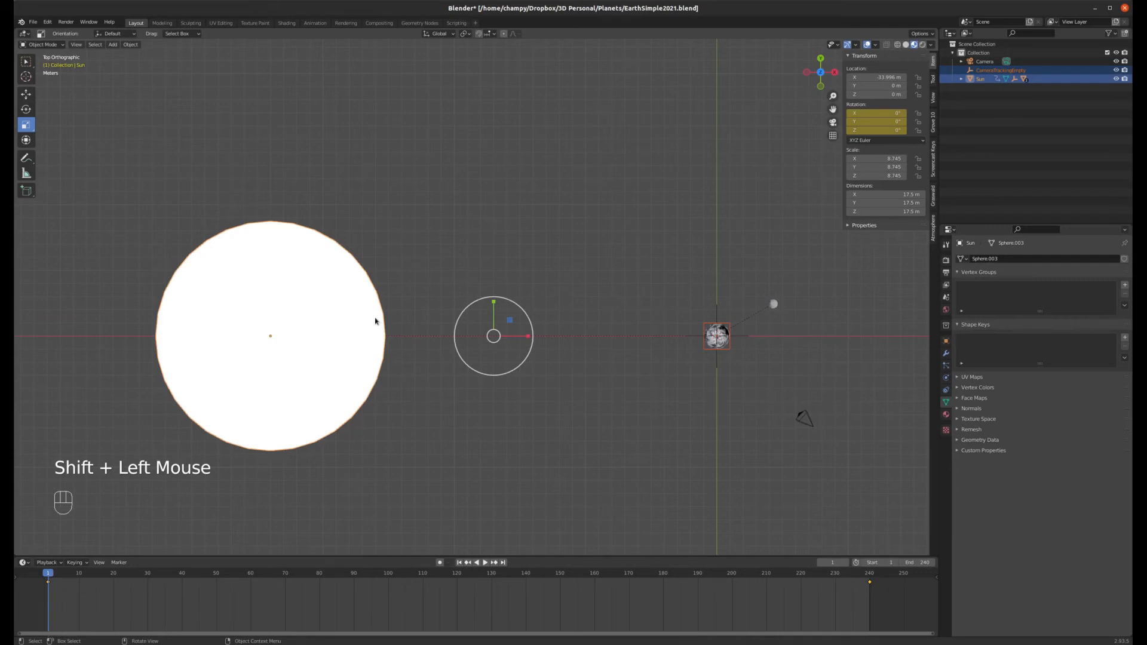
key(ctrl+p)
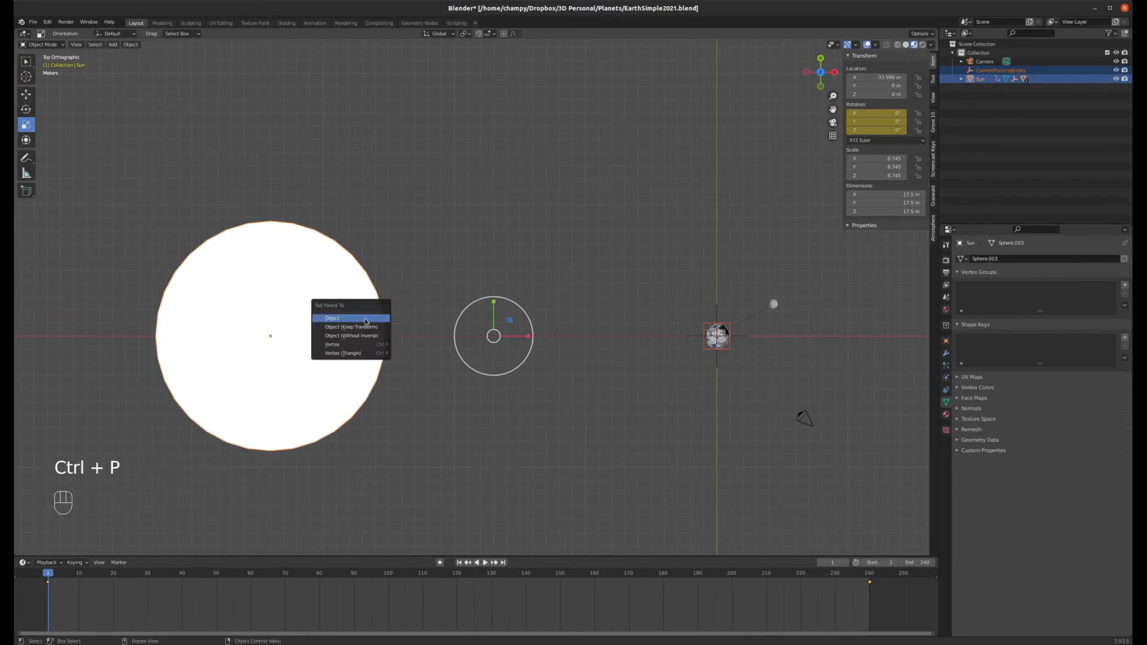
click(365, 321)
Step: Play the animation briefly to check the empty follows the Earth, then return to frame 1
key(space)
key(space)
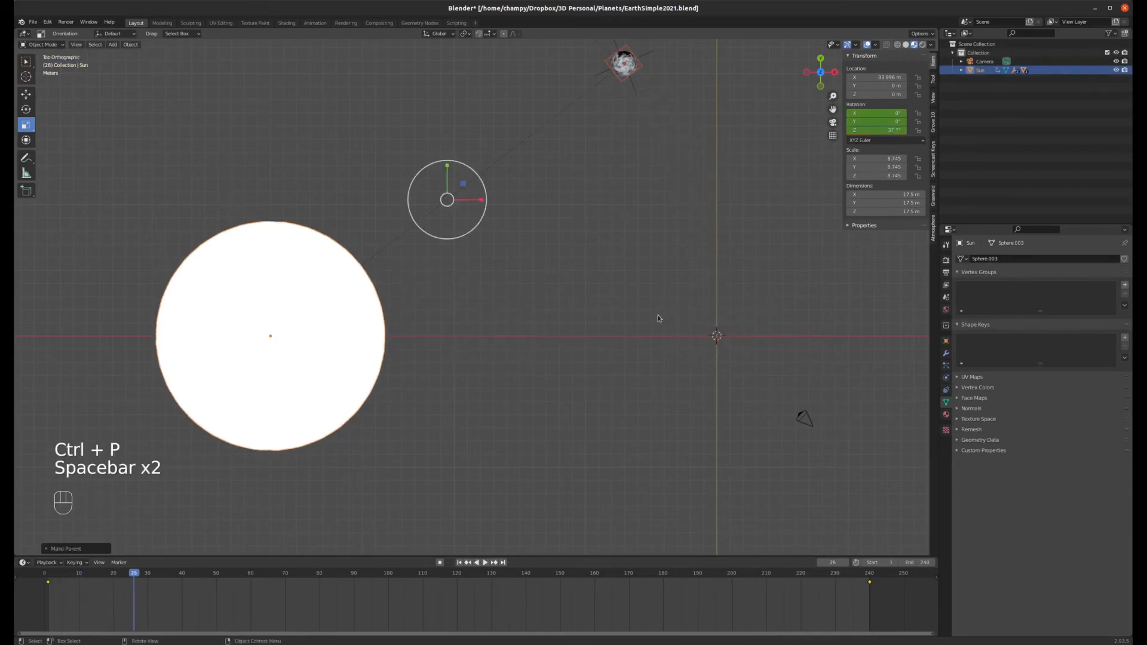
click(460, 562)
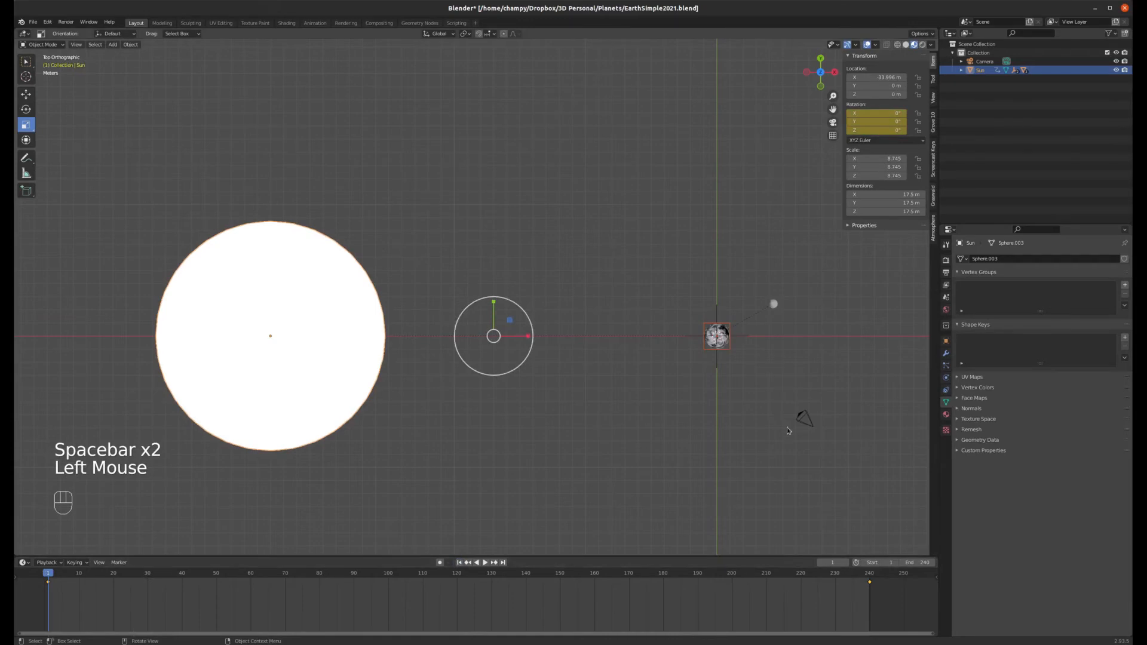
Step: Parent the camera to CameraTrackingEmpty using the Object option
click(805, 418)
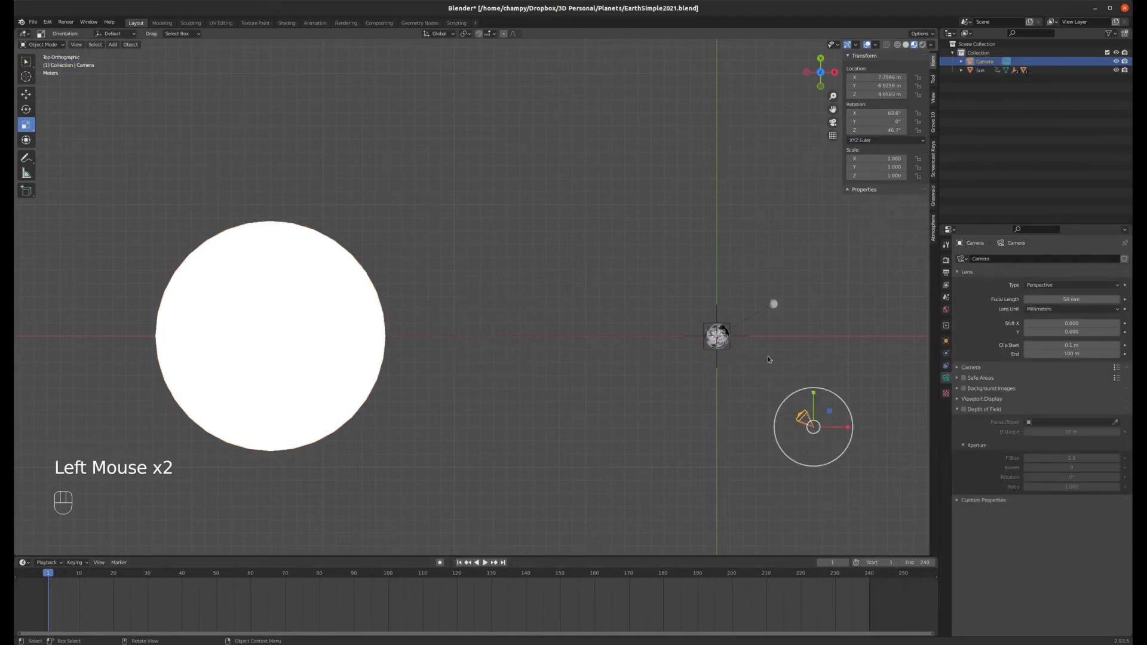
shift+click(729, 348)
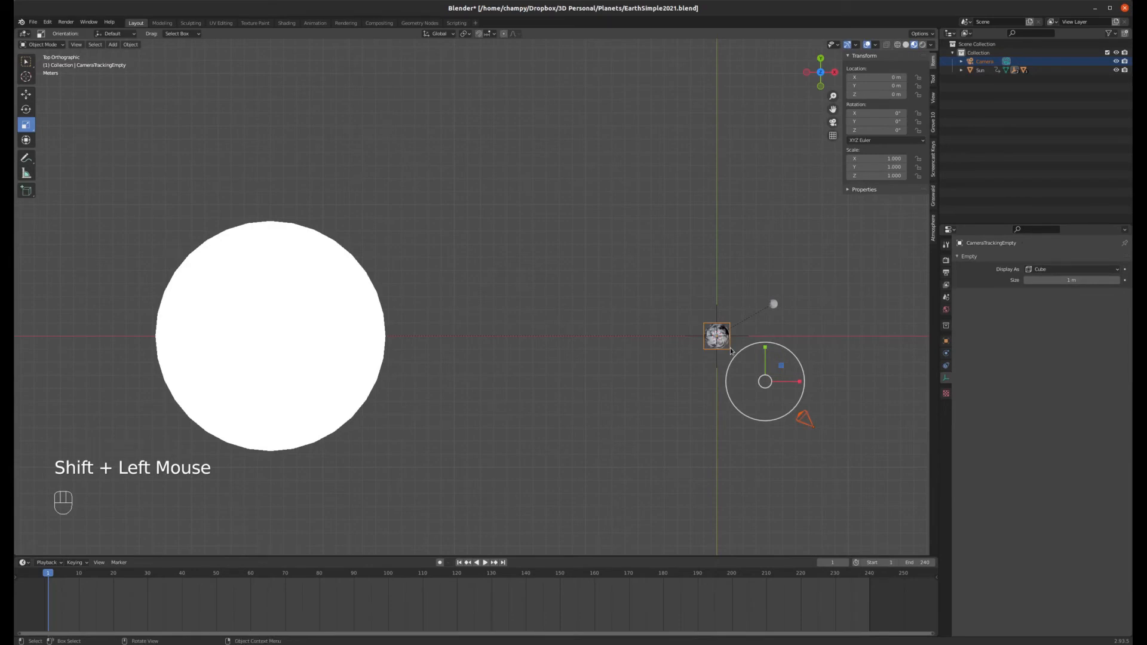
key(ctrl+p)
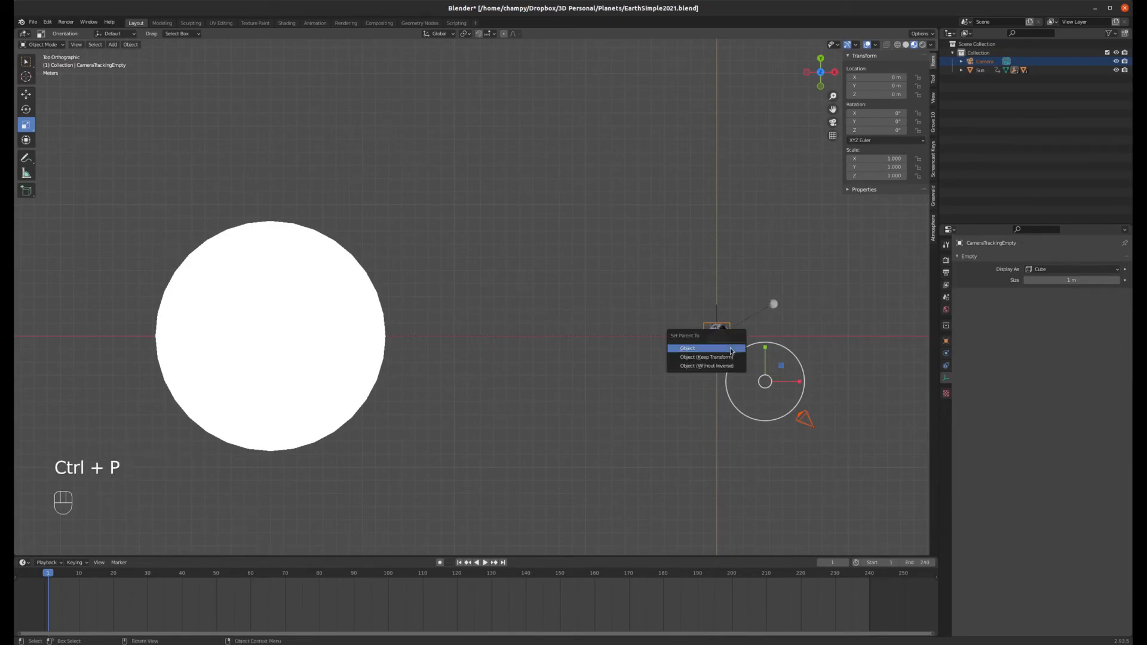
click(730, 351)
Step: Switch to the camera view, play the animation, and return to frame 1
click(461, 563)
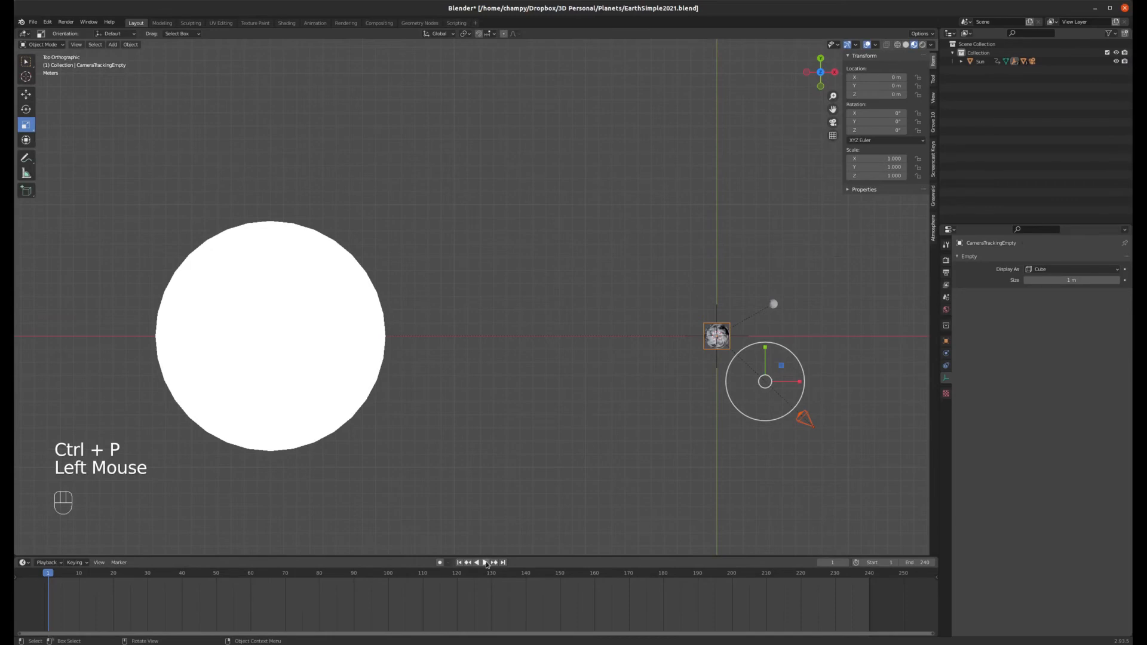
key(KP_0)
key(space)
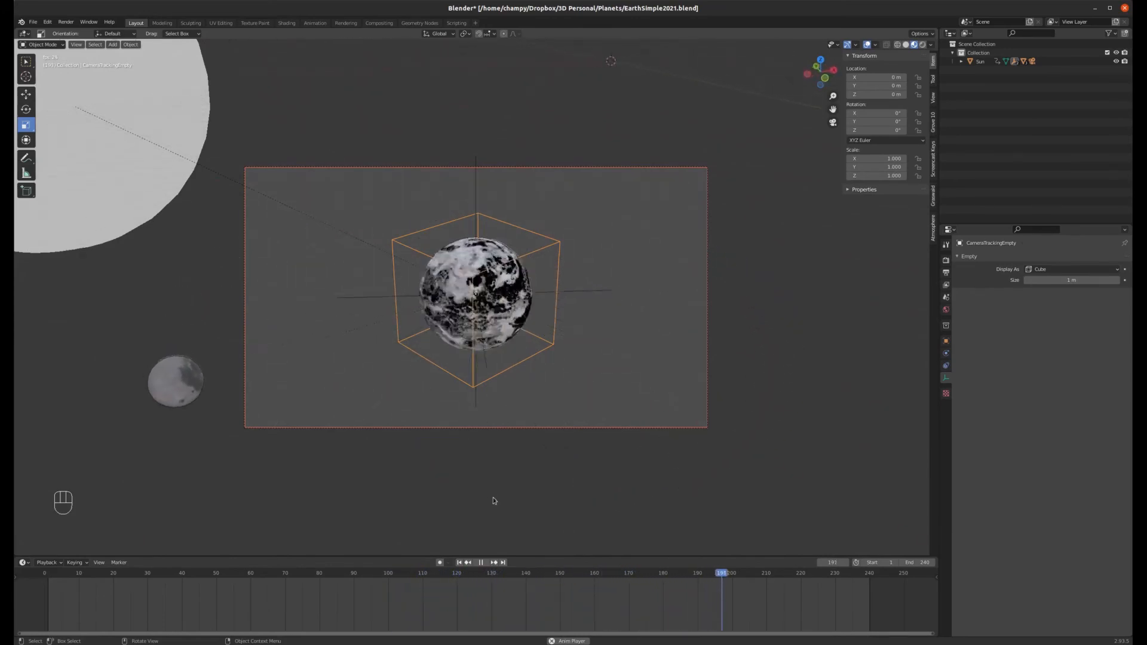
click(482, 562)
click(459, 563)
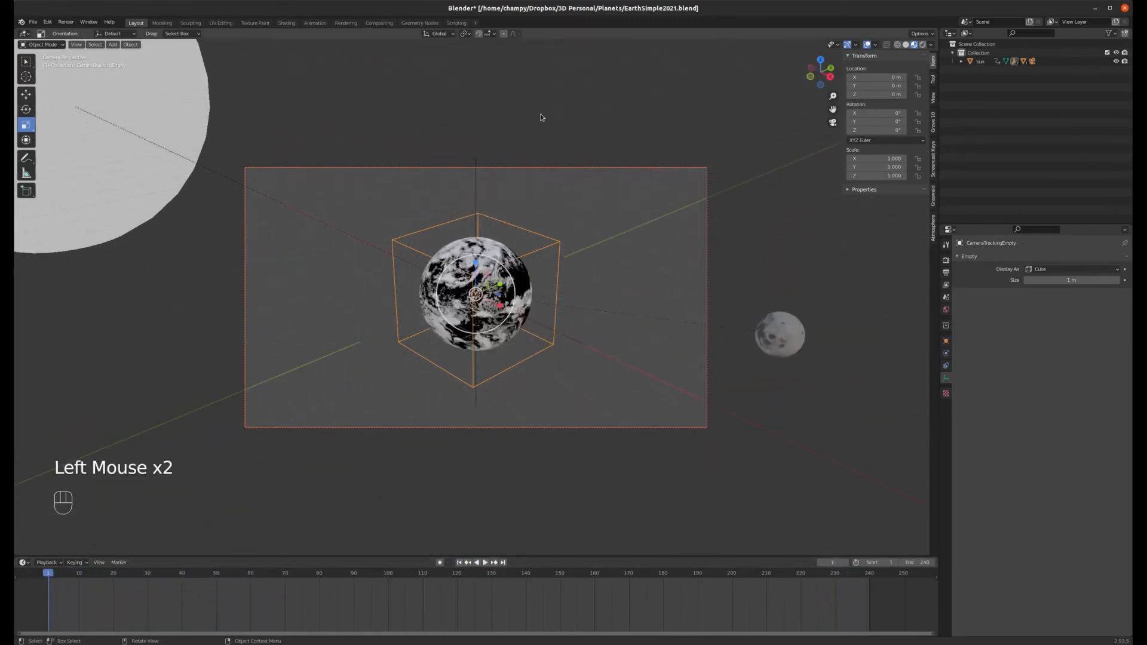
Step: Select the camera and rotate it freely in trackball mode to reframe the Earth
click(523, 171)
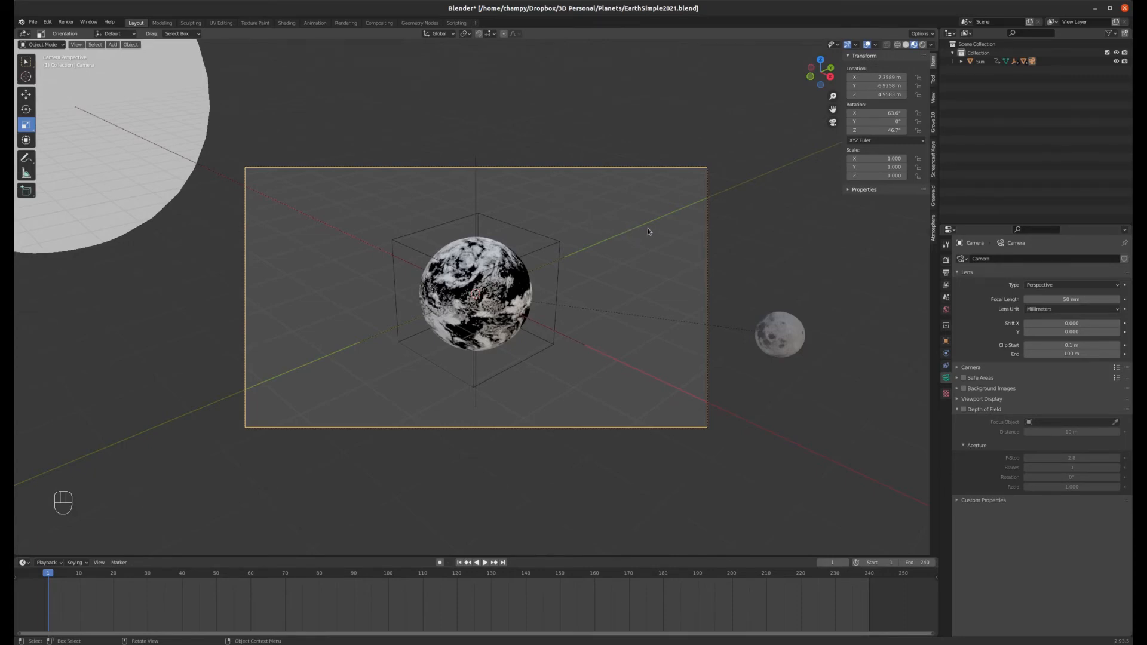
key(r)
key(r)
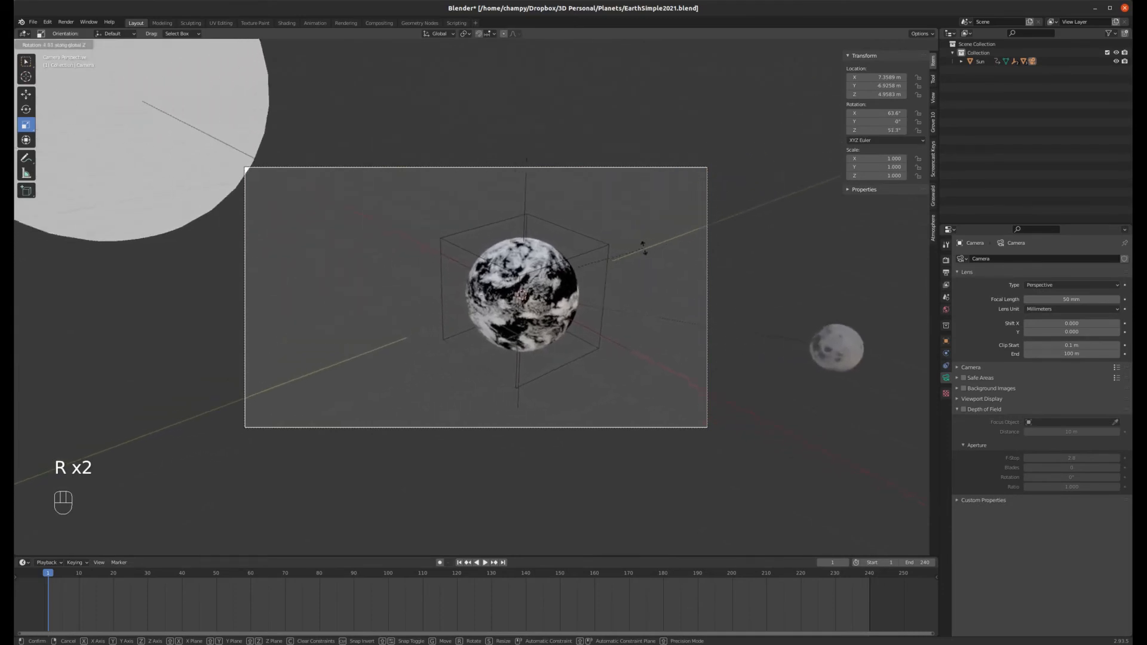
click(701, 274)
key(r)
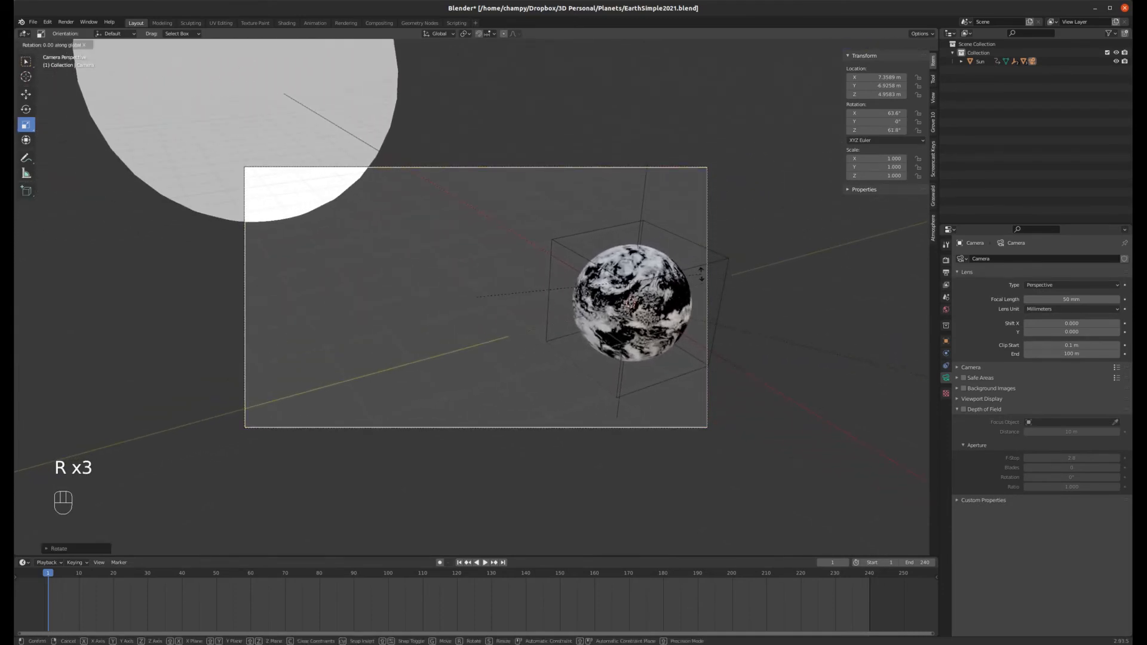
click(709, 316)
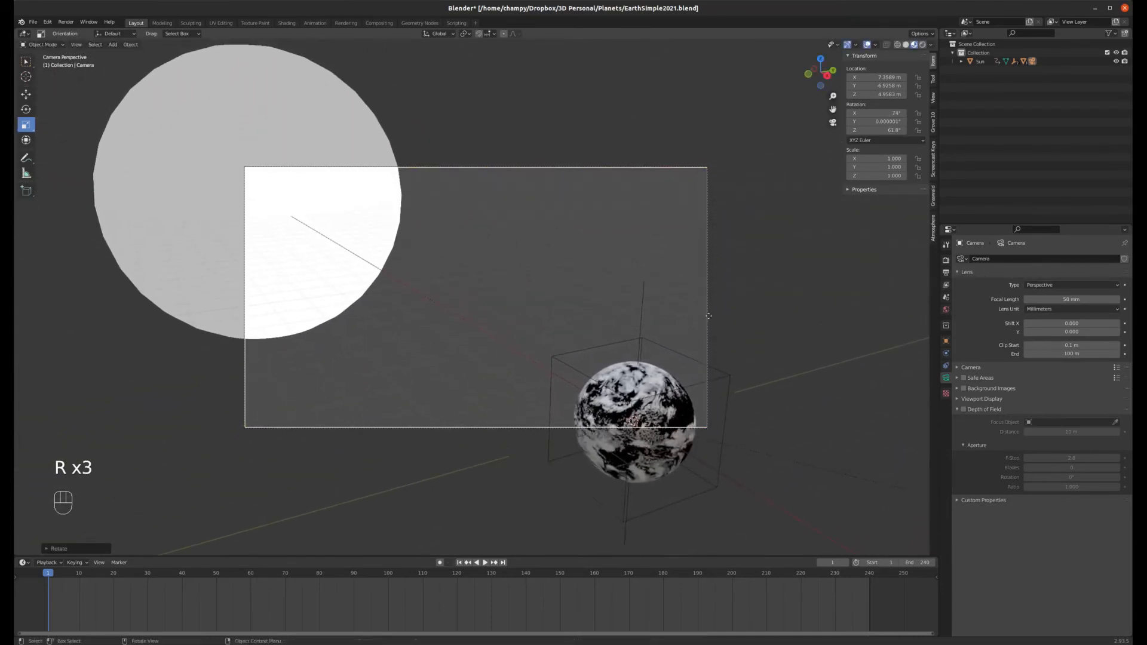
Step: Move the camera along the Z axis and tilt it about its local X axis
key(g)
key(z)
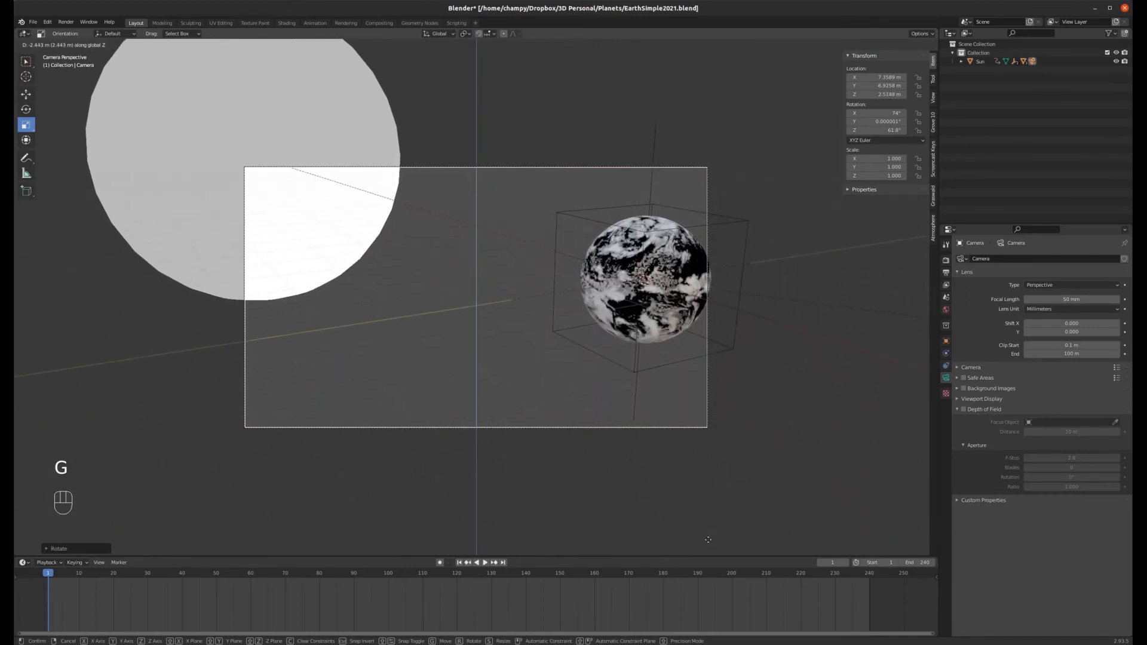
click(705, 522)
key(r)
key(x)
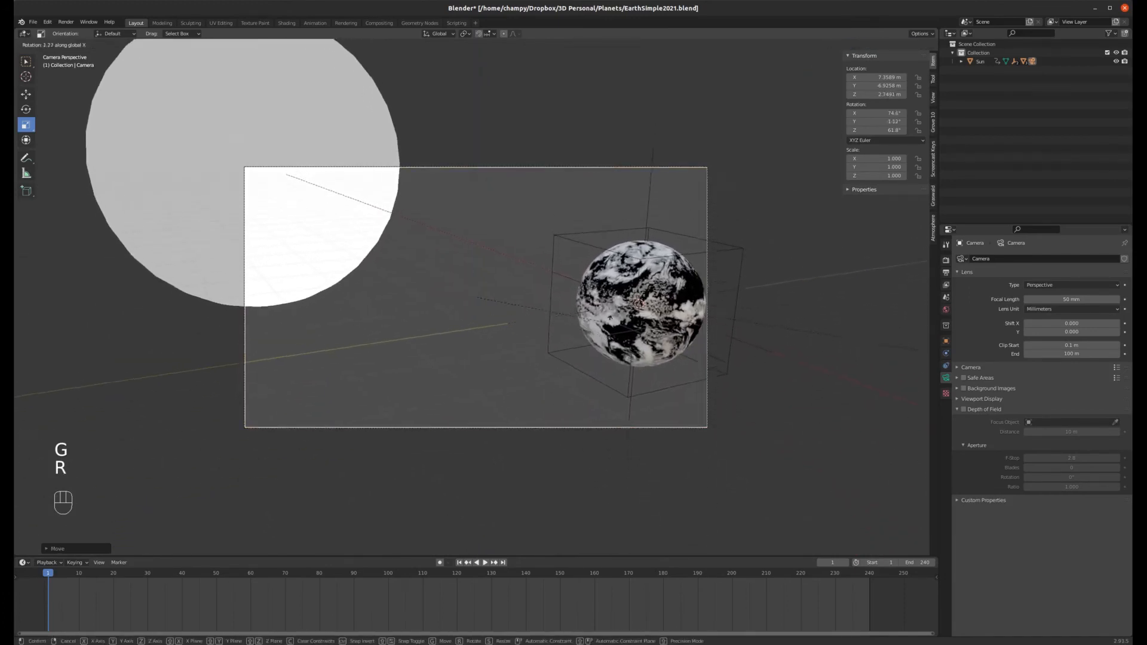
key(x)
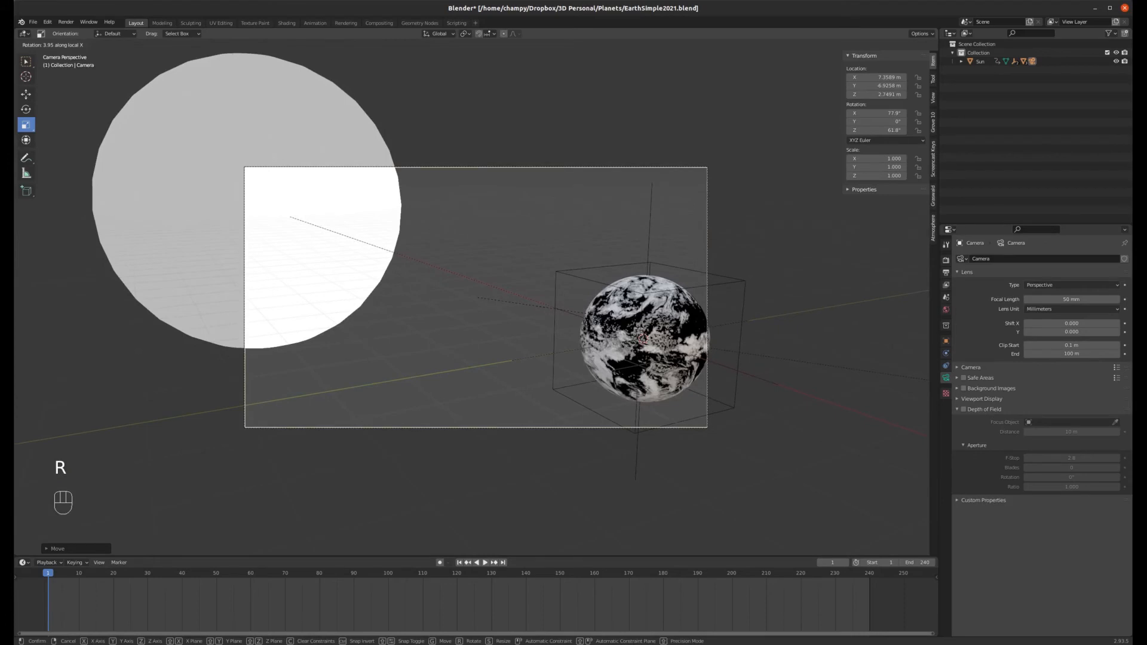
click(610, 320)
Step: Reposition the camera and rotate it about the Z axis to center the Earth in the frame
key(r)
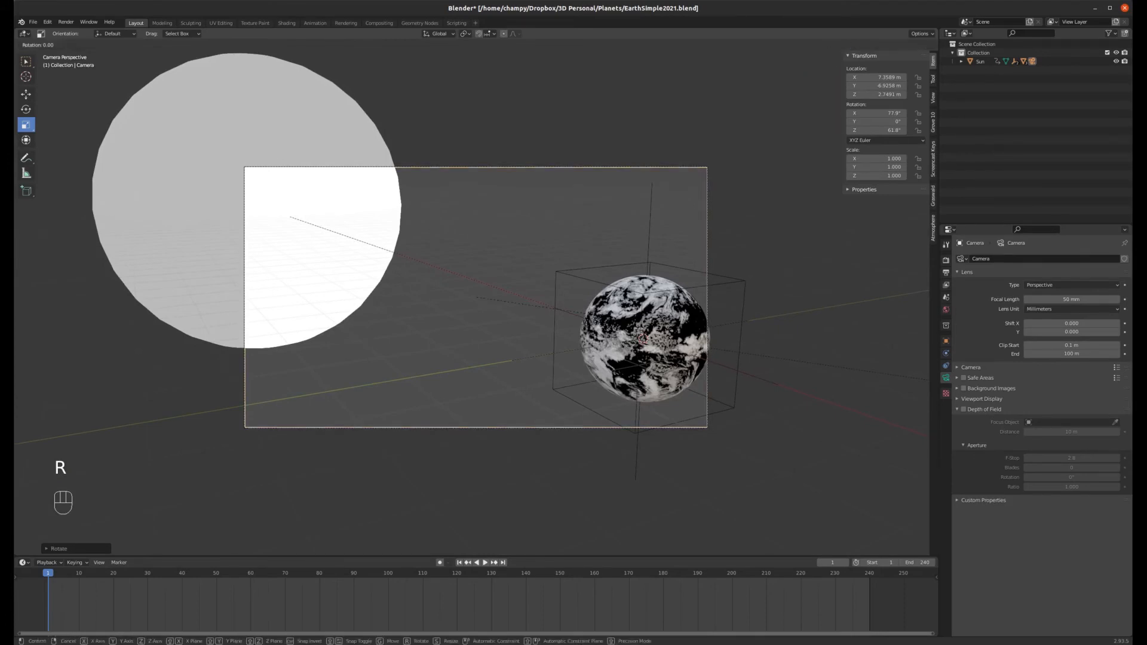
key(g)
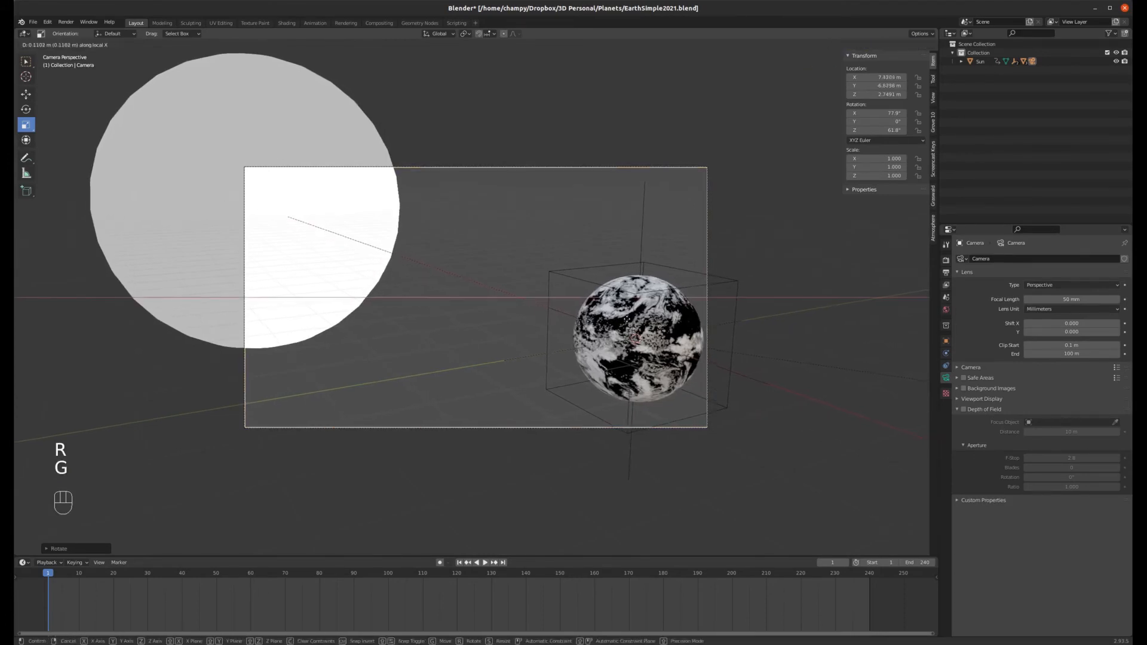
click(865, 311)
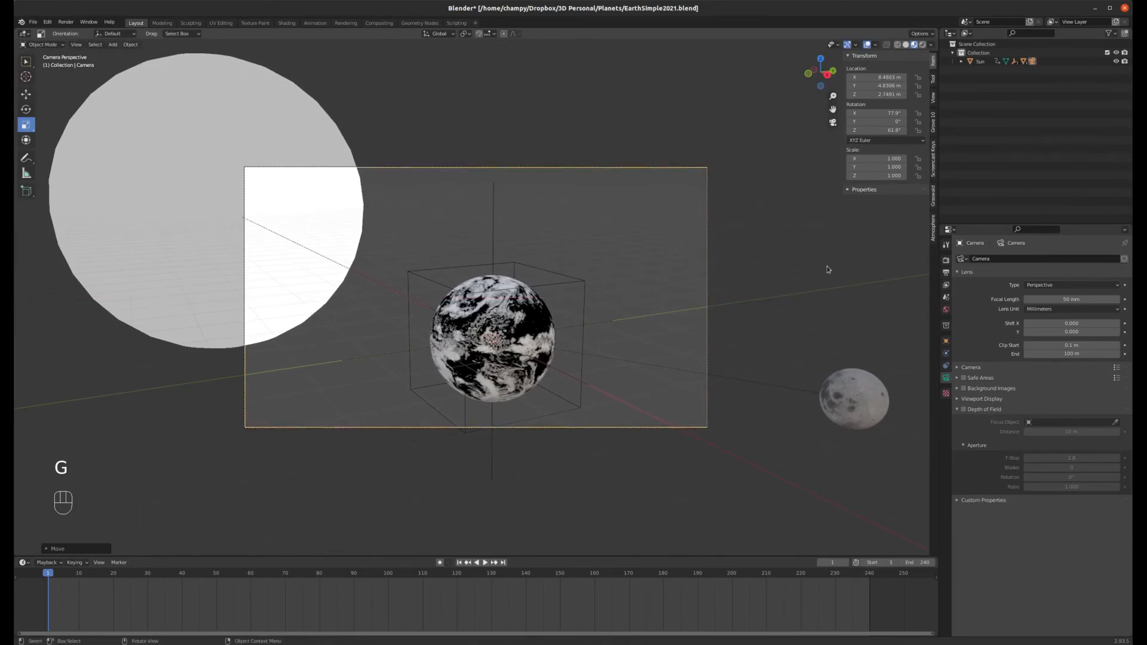
key(r)
key(z)
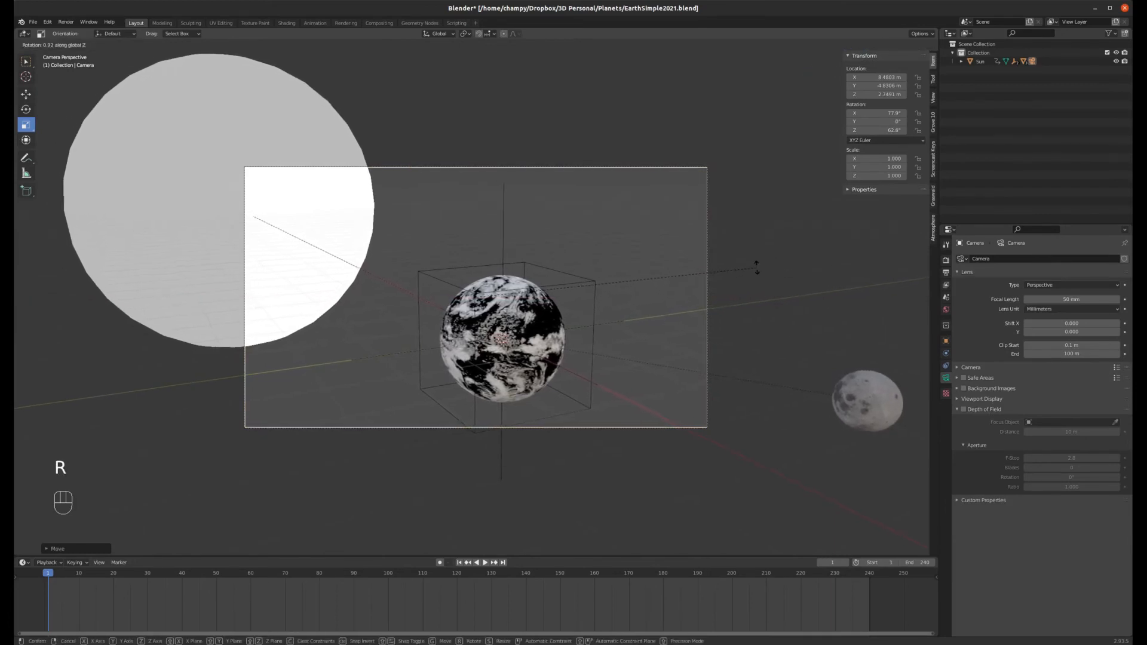
click(549, 433)
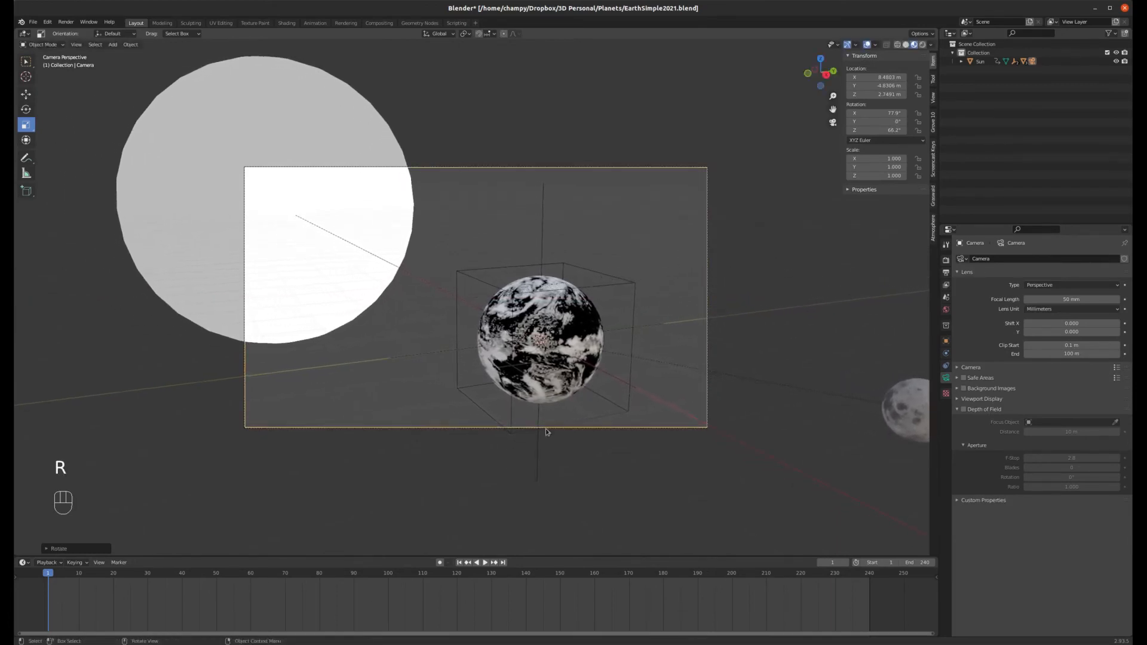
Step: Play the animation through the camera view, then return to frame 1
click(486, 563)
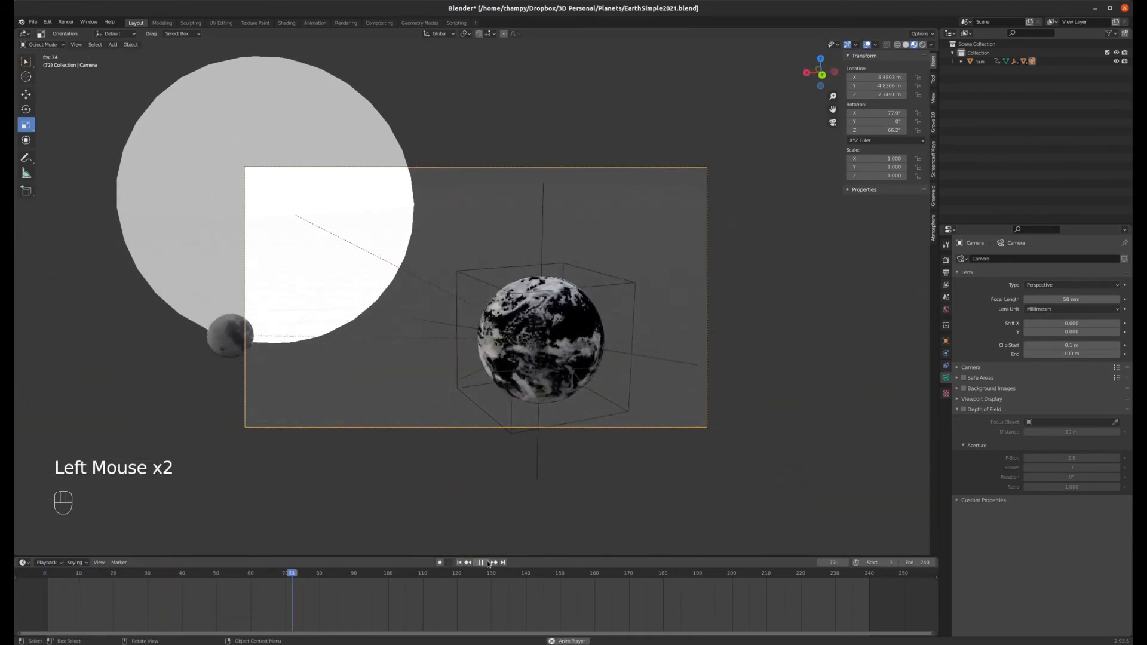
click(488, 562)
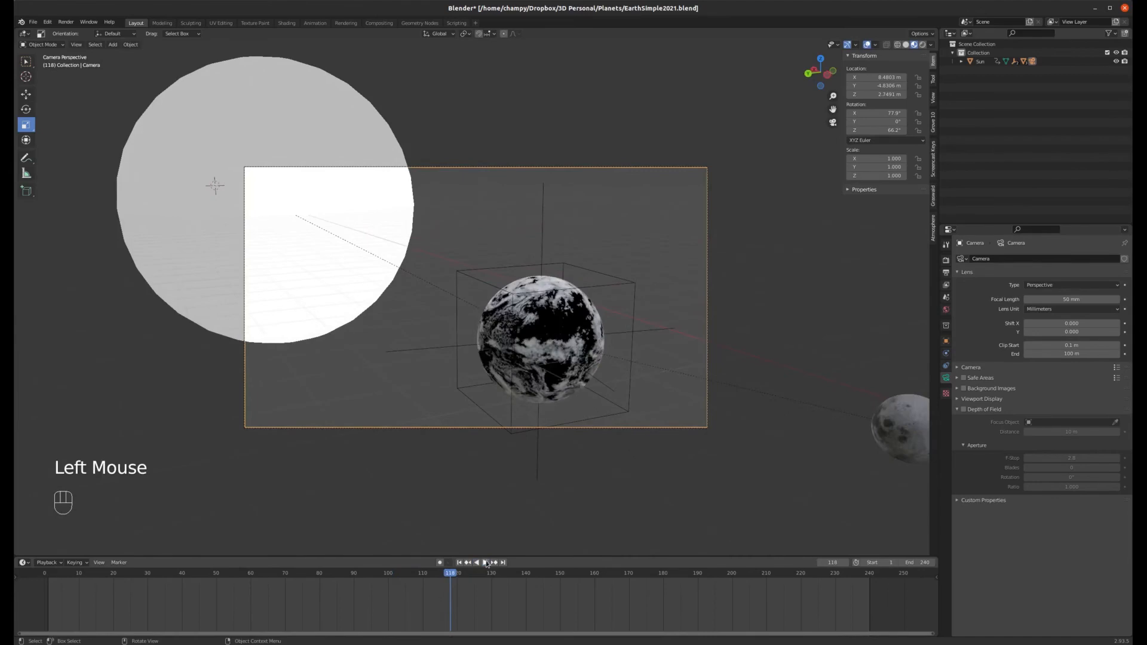
click(460, 563)
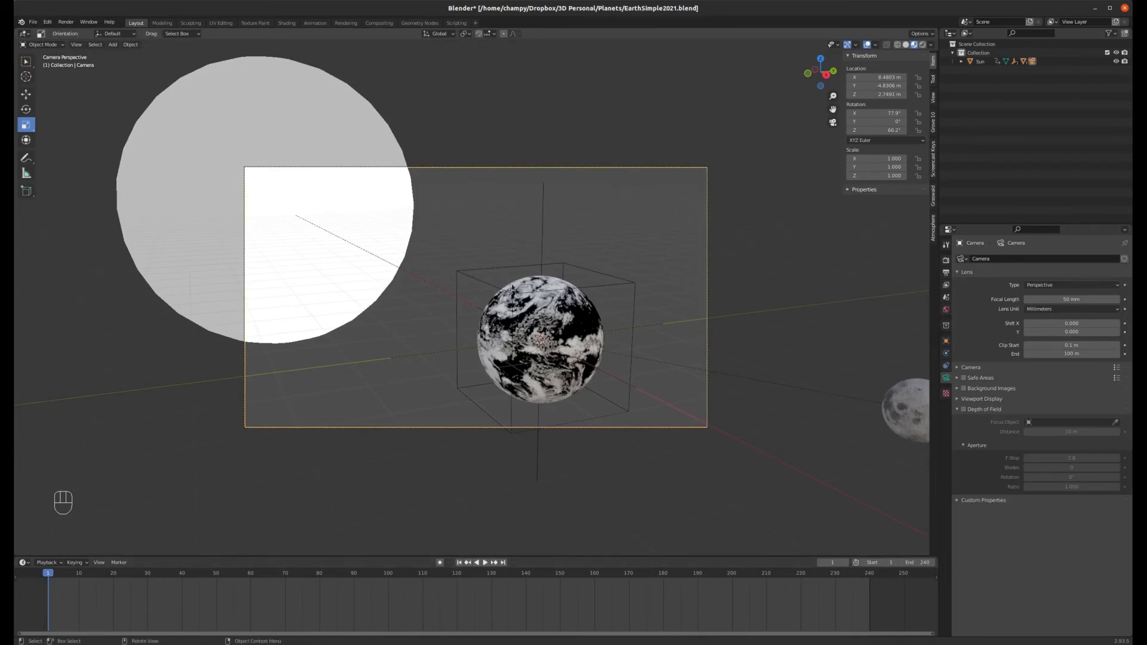
Step: Insert a Location & Rotation keyframe for the camera at frame 1
key(i)
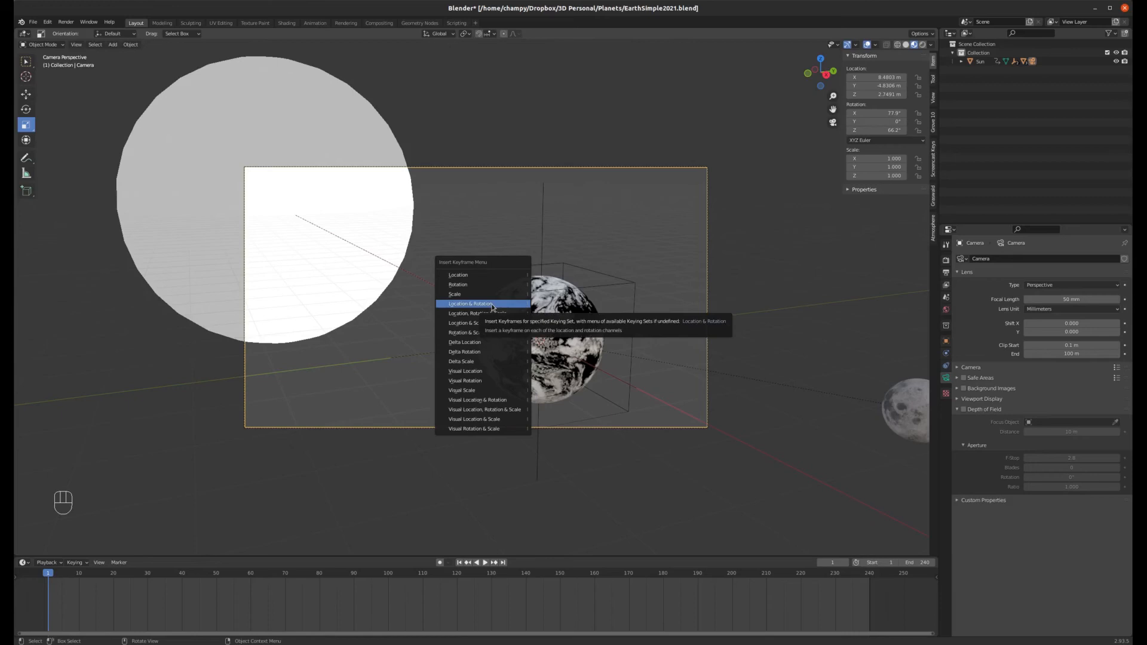
click(493, 304)
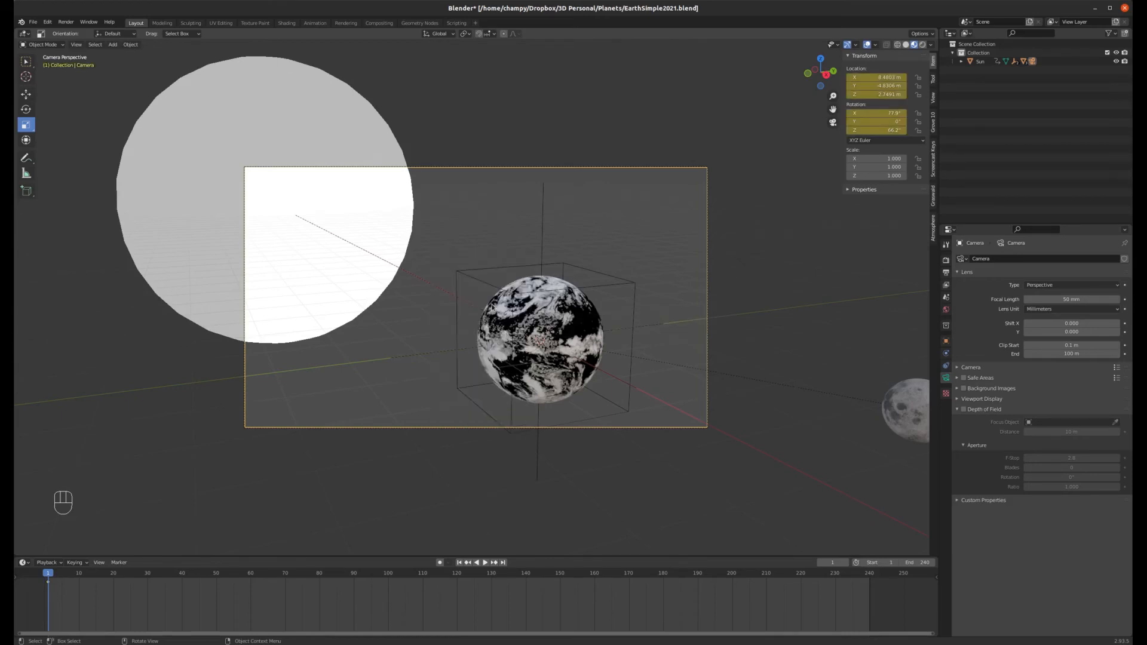
Step: At frame 240, slide the camera along its local axis and rotate it about Z to recentre the Earth
drag(861, 577, 870, 577)
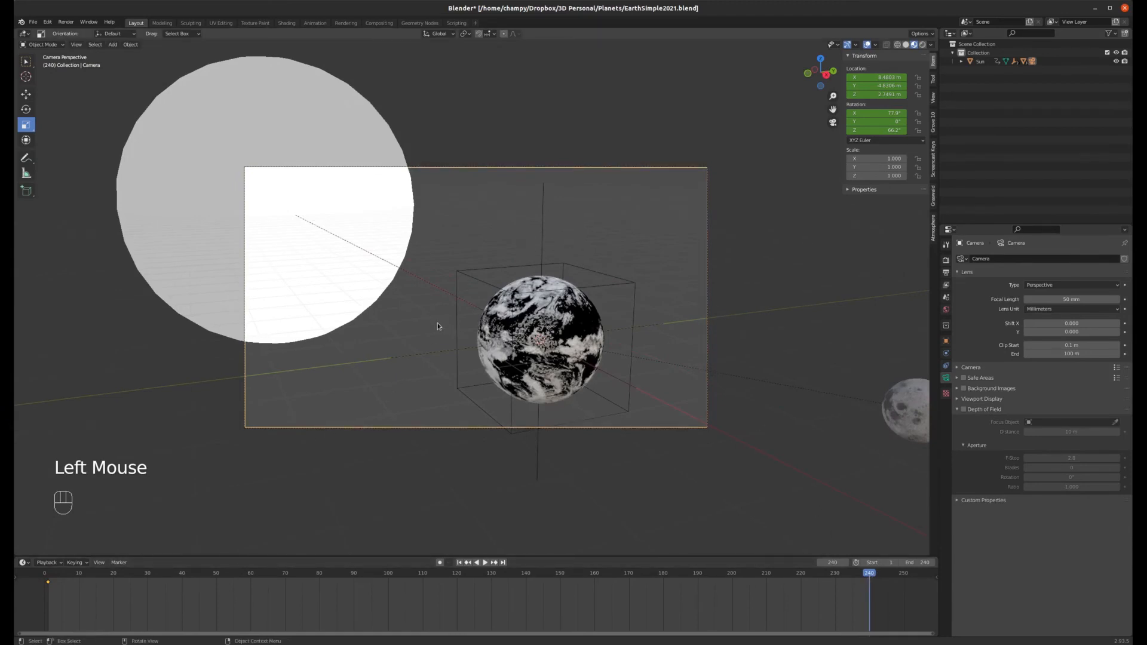
key(g)
key(g)
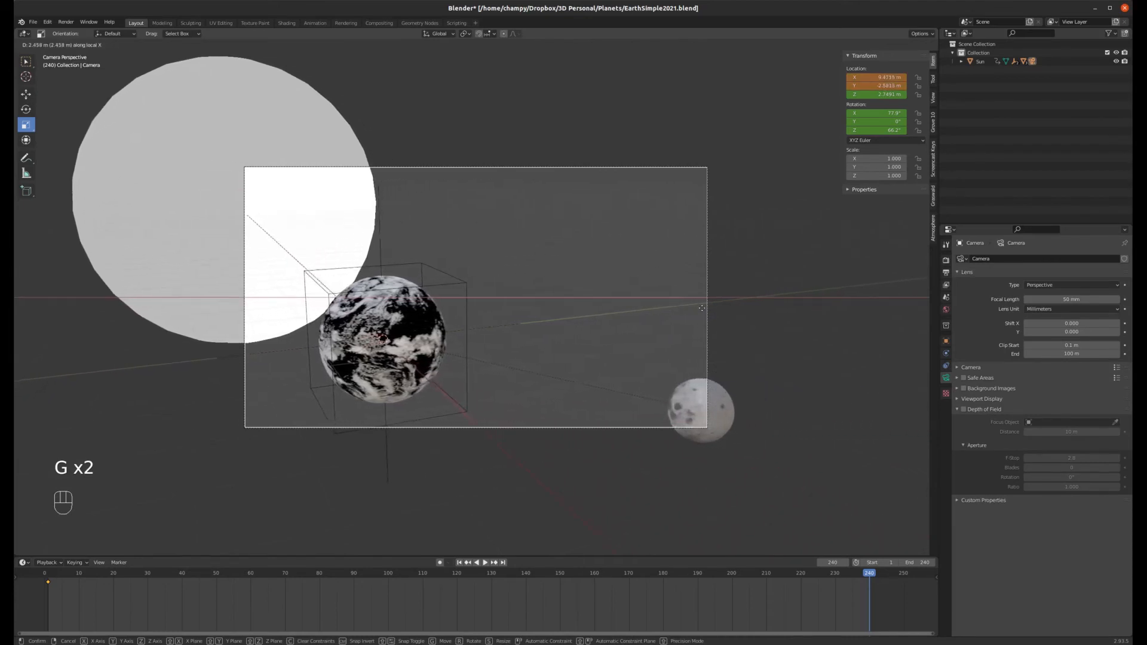
click(750, 310)
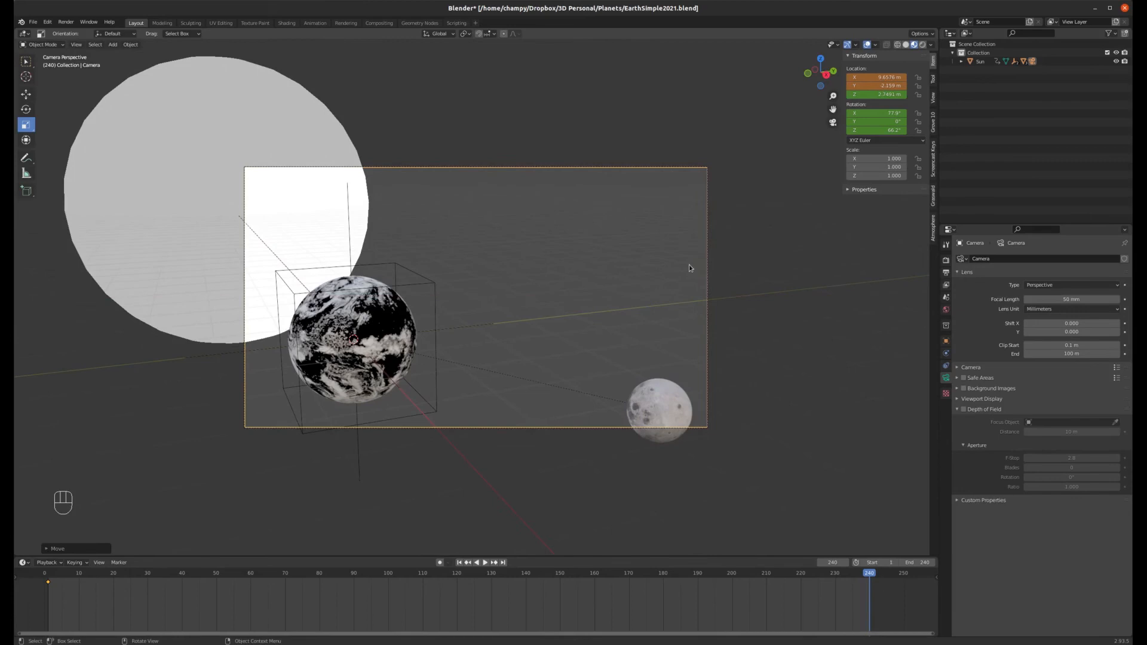
key(r)
key(z)
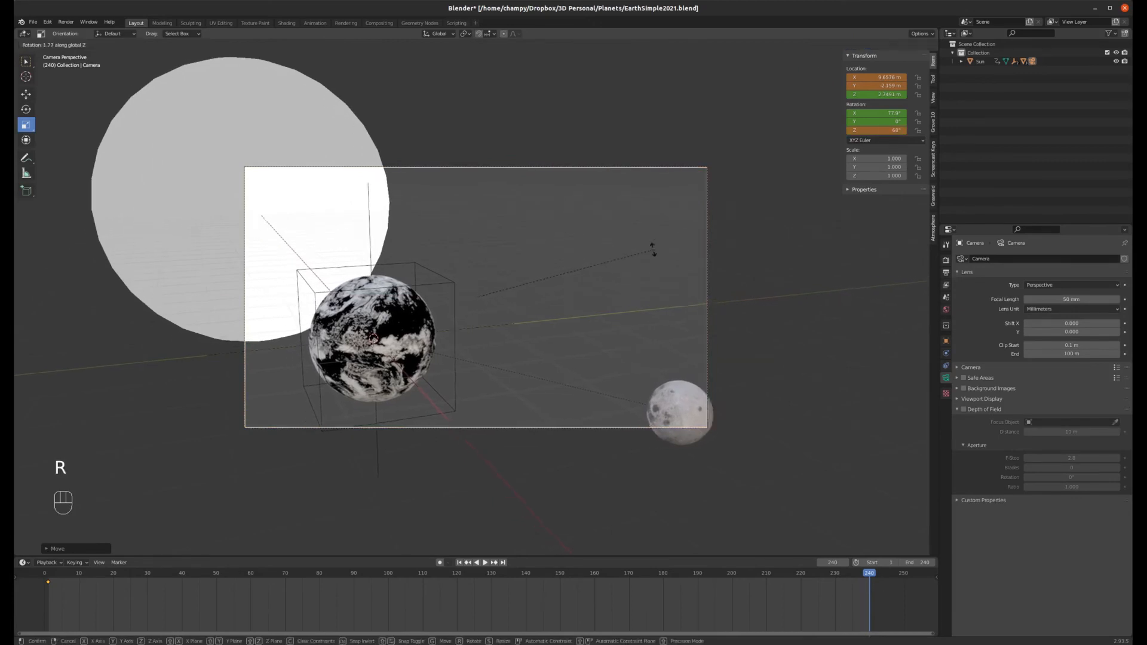
click(537, 265)
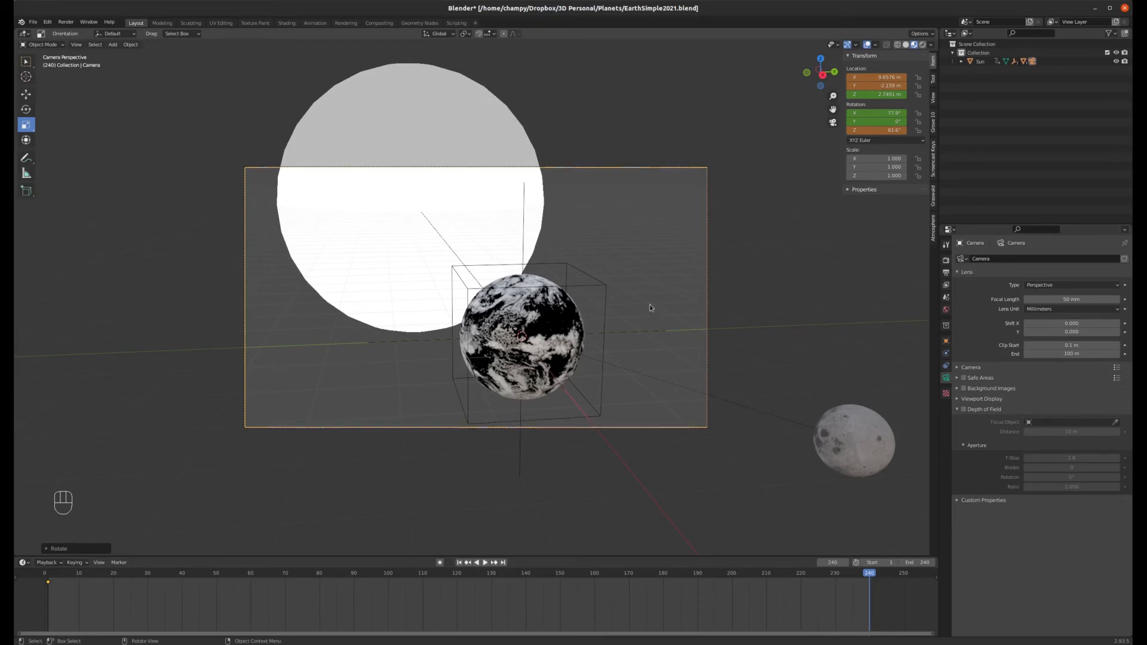
Step: Lower the camera along the Z axis and tilt it about its local X axis at frame 240
key(g)
key(z)
click(547, 382)
key(r)
key(x)
key(x)
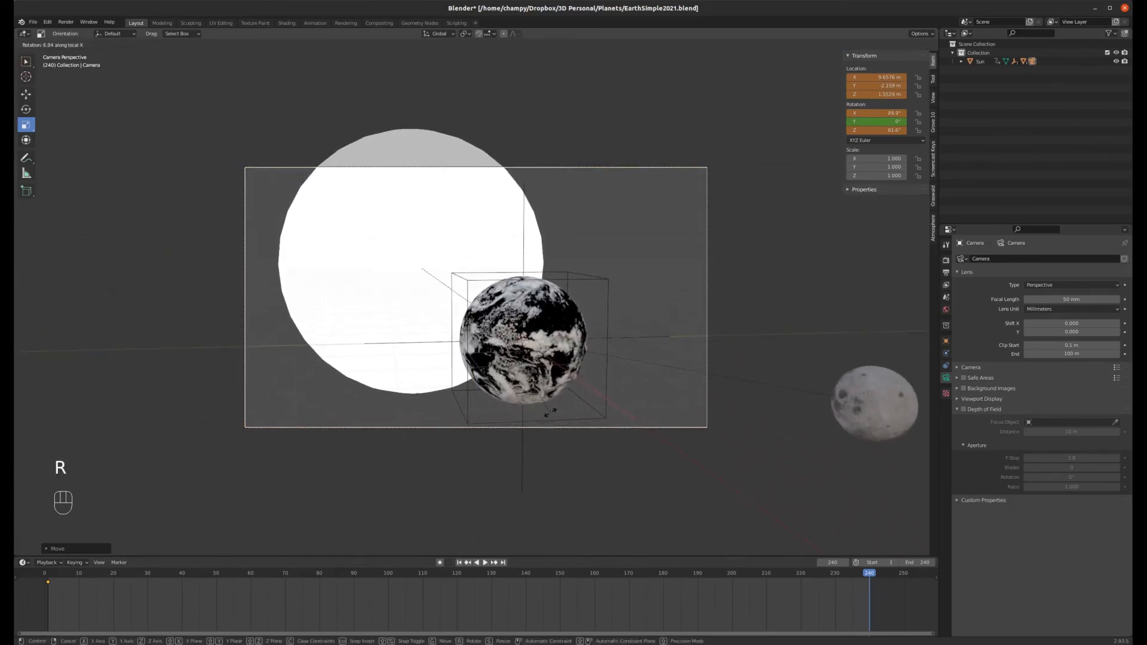
click(549, 413)
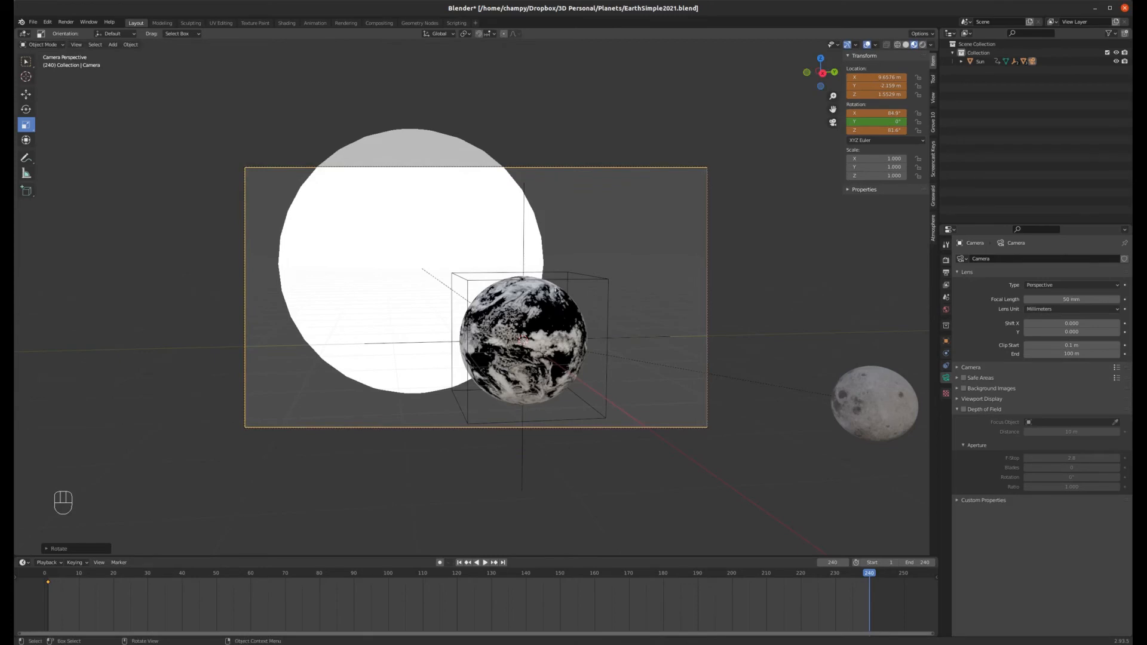
Step: Insert a Location & Rotation keyframe for the camera at frame 240
key(i)
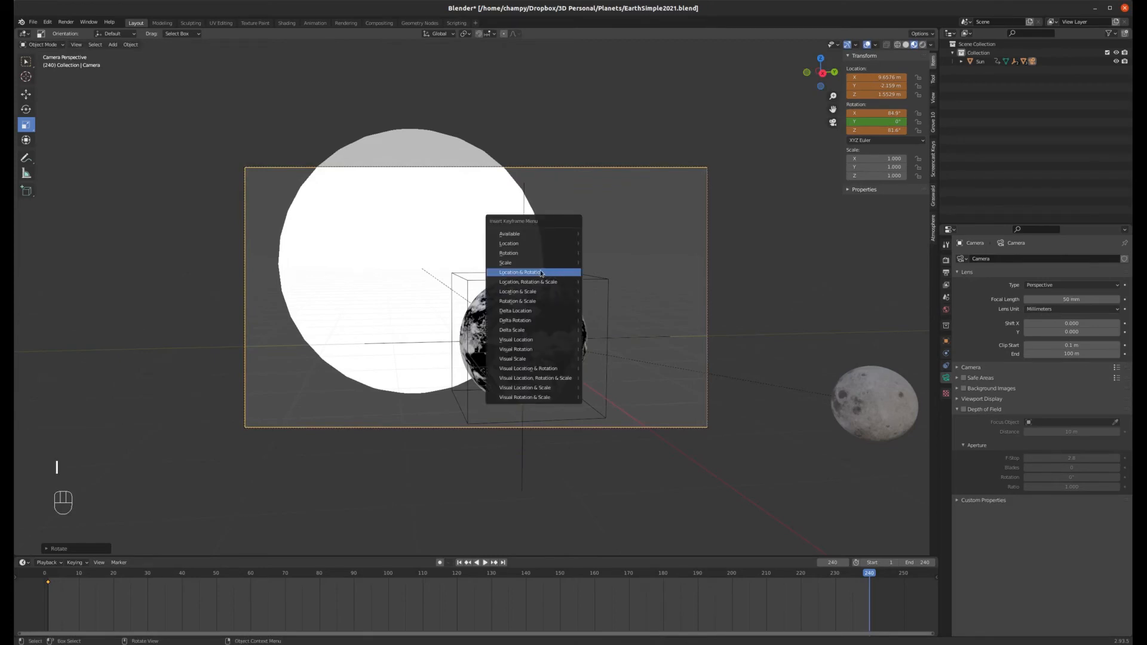
click(542, 273)
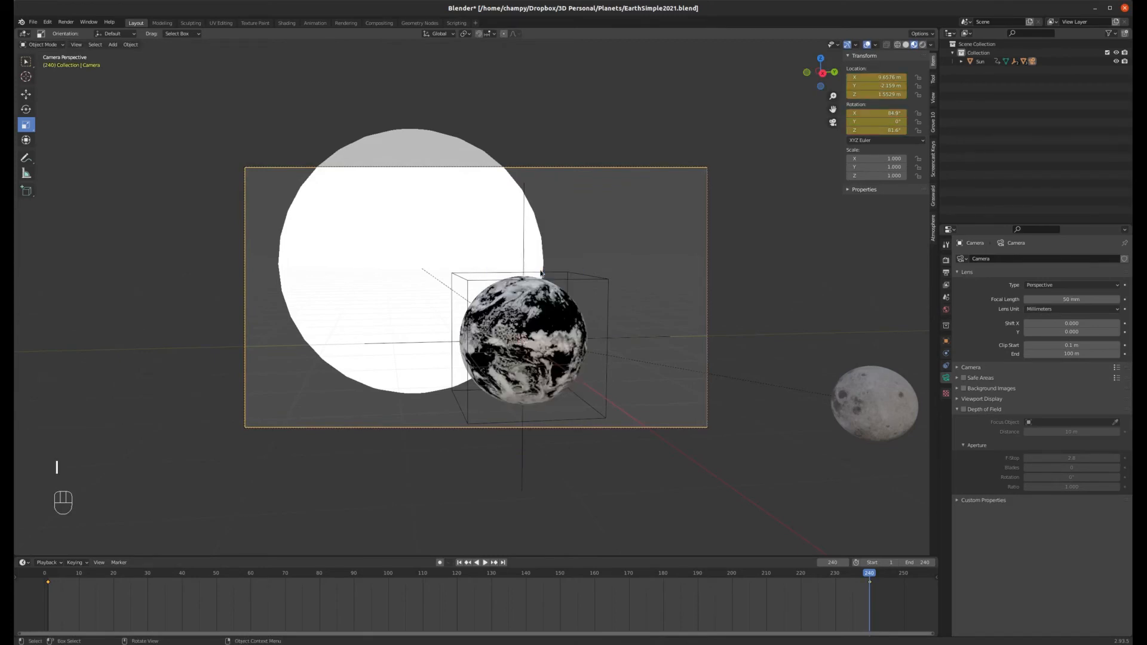
Step: Play the animation from the start through the camera view, then return to frame 1
click(460, 563)
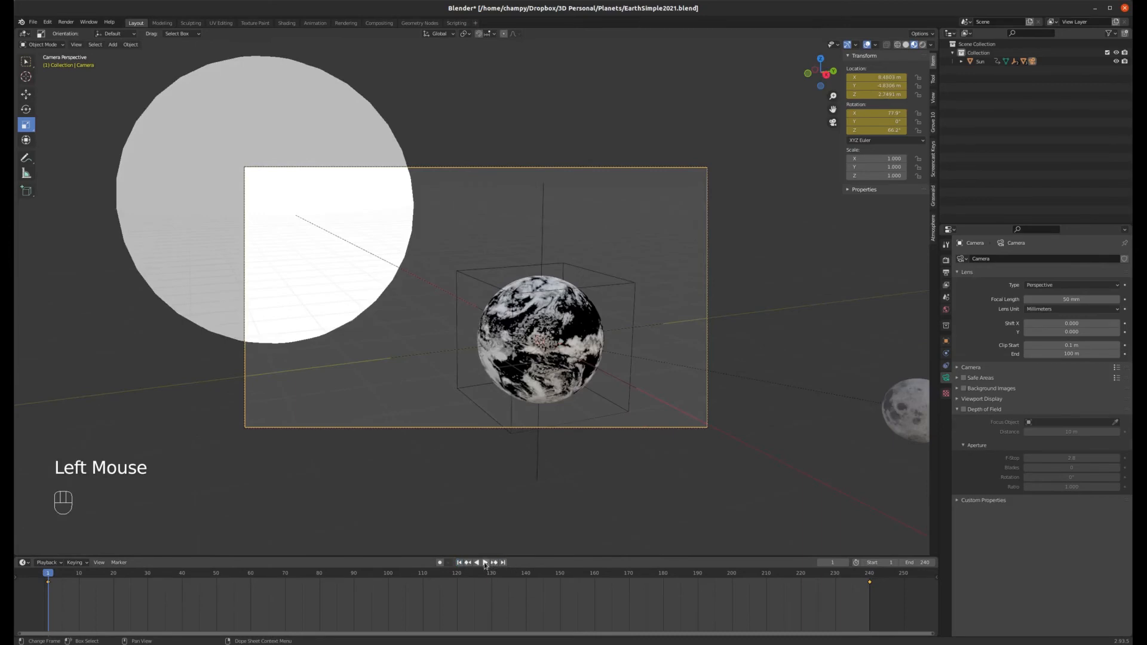
click(484, 563)
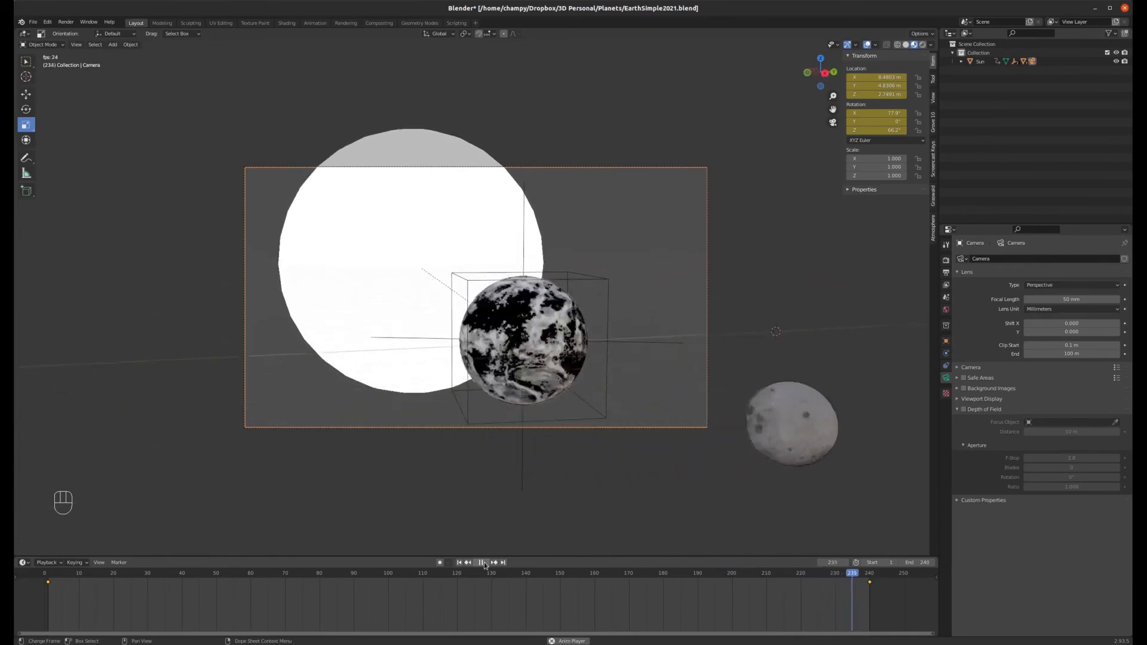
click(482, 562)
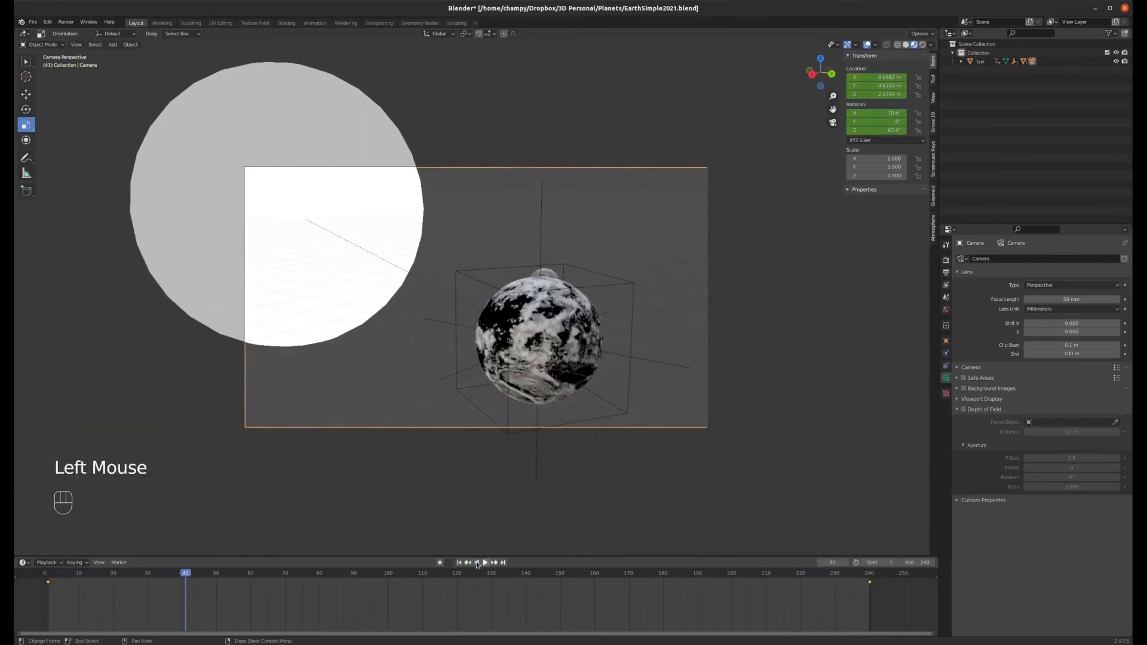
click(459, 563)
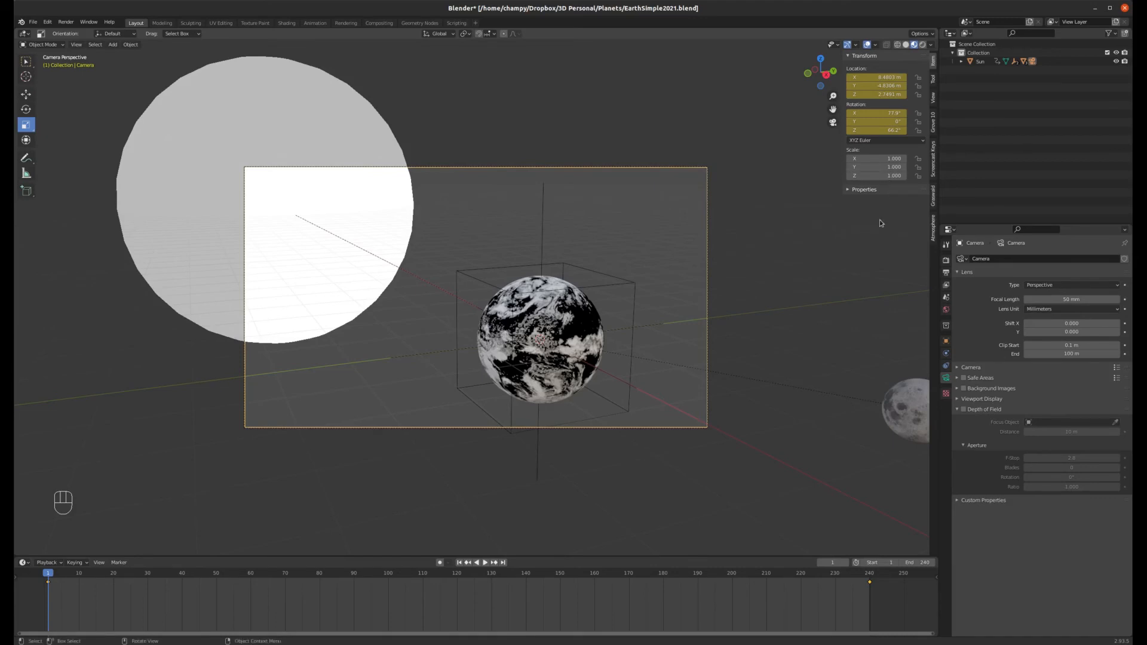
Step: Set the render output path to a new EarthFrames folder created on the Desktop
click(947, 261)
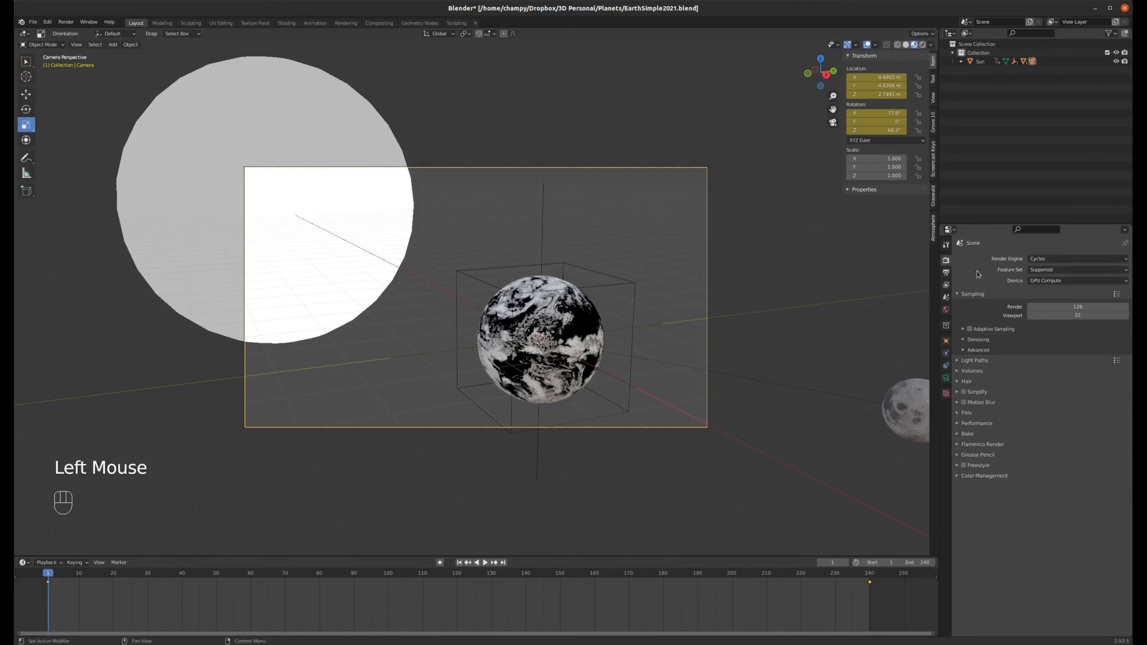
click(947, 273)
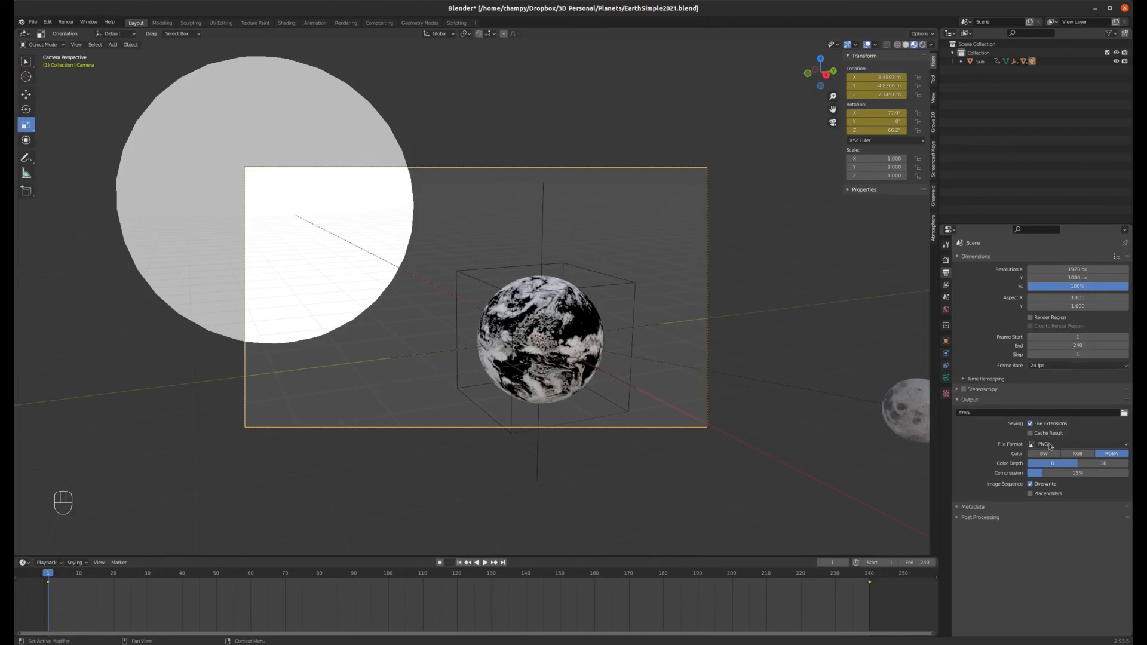
click(1124, 413)
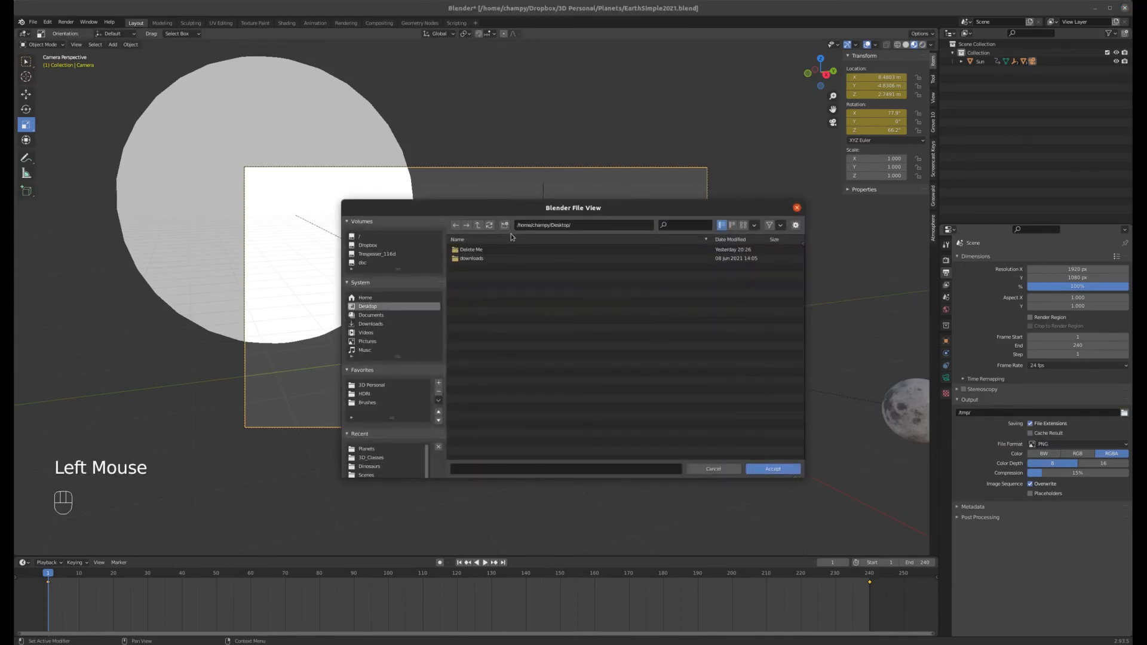
click(506, 226)
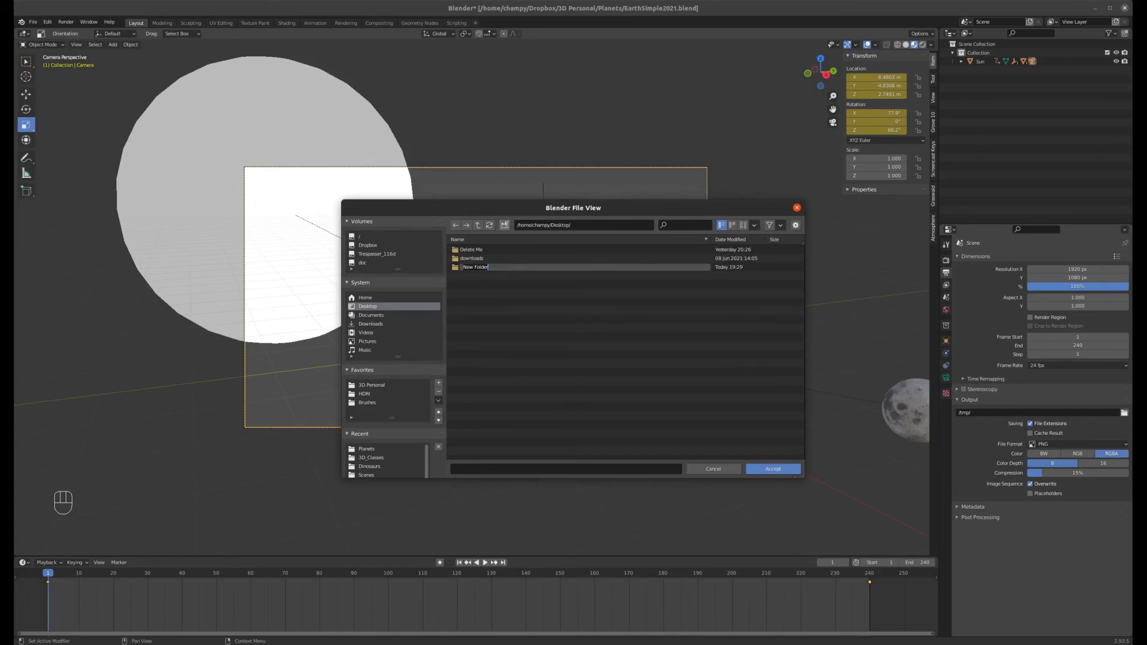
text(EarthFrames)
key(Return)
double_click(456, 267)
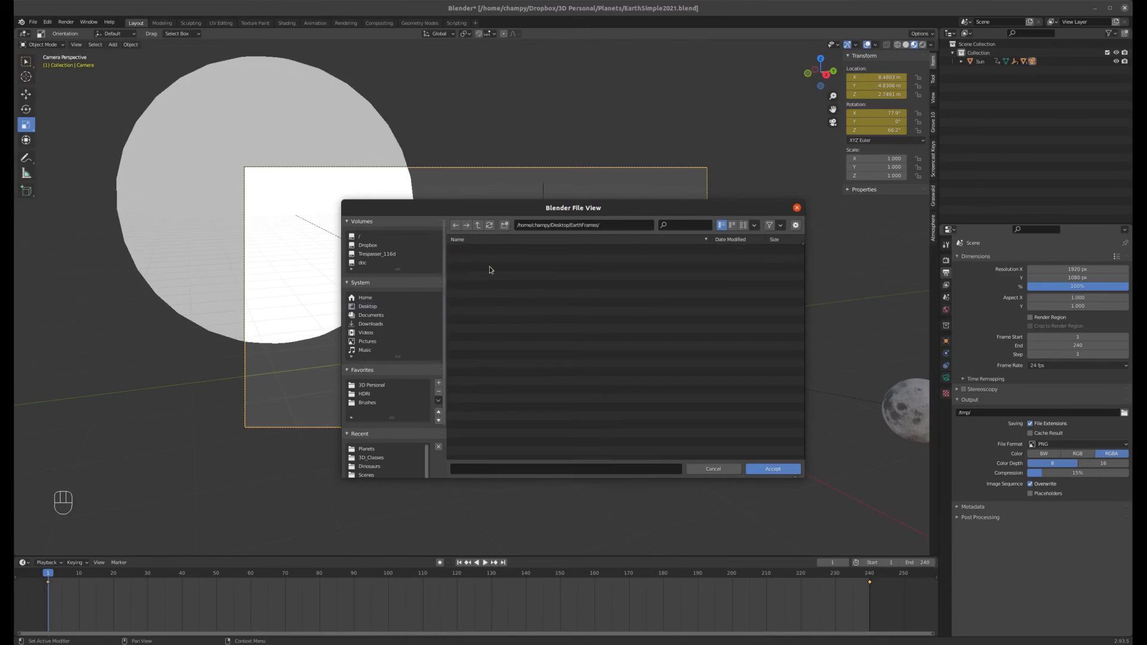
click(773, 469)
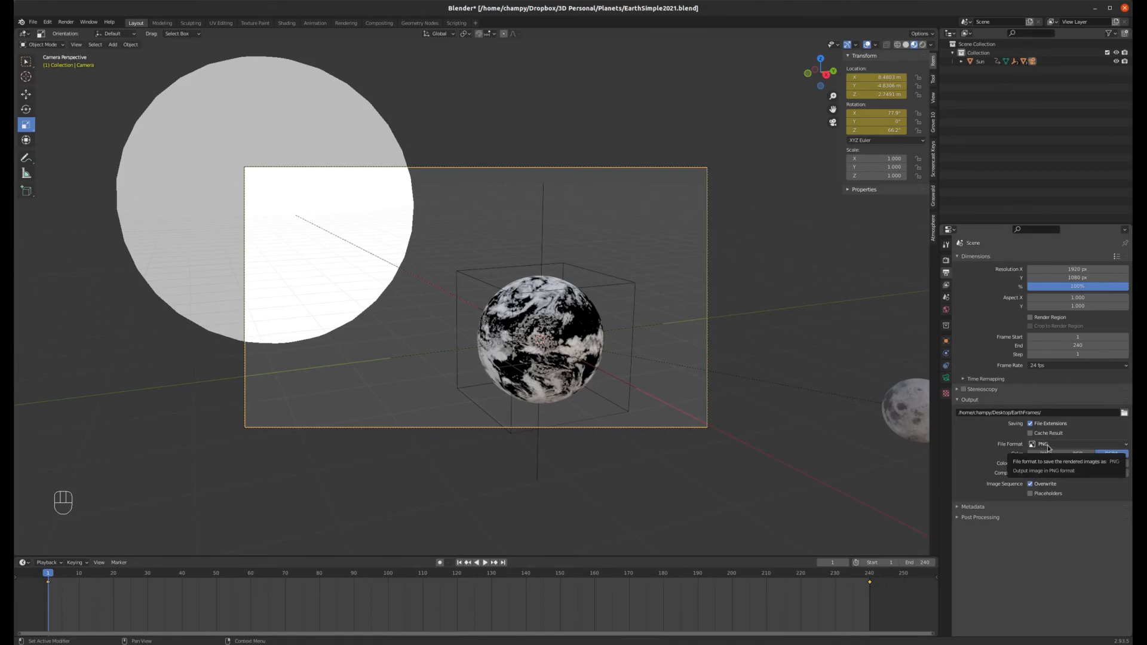
Step: Set the output file format to JPEG and start rendering the animation
click(1127, 445)
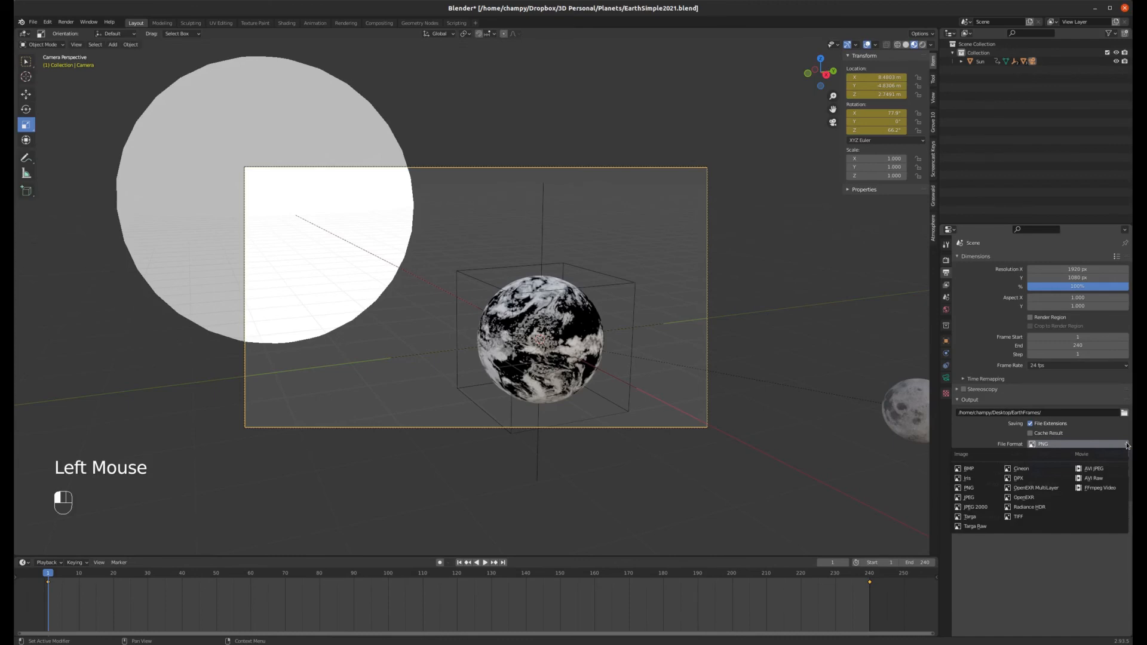
click(971, 500)
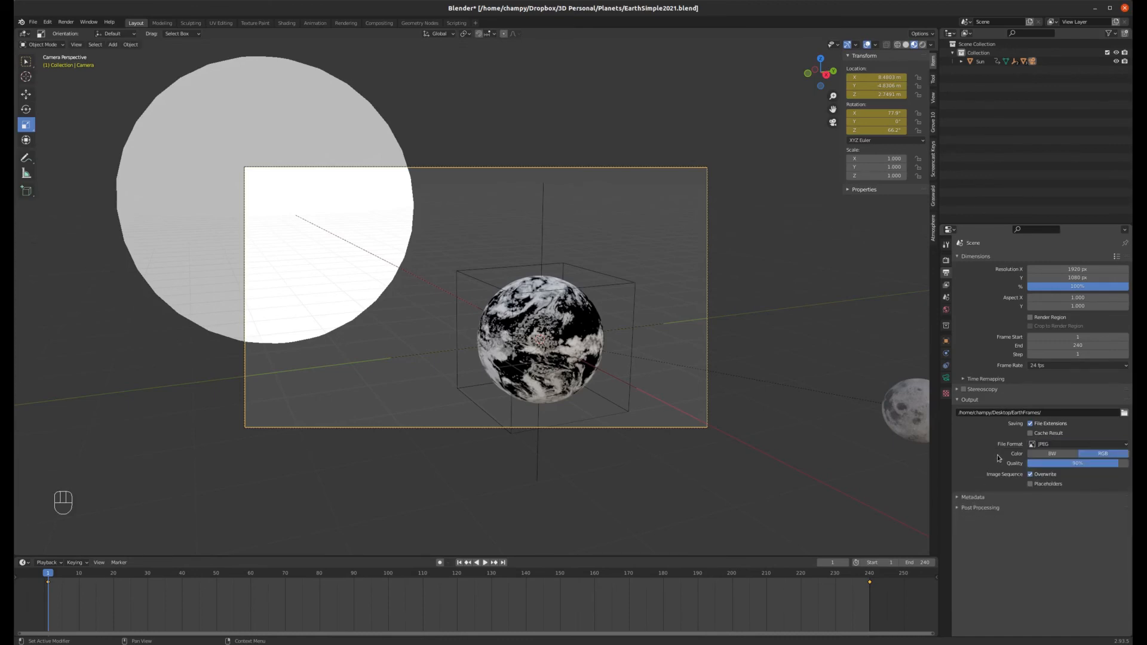
click(67, 23)
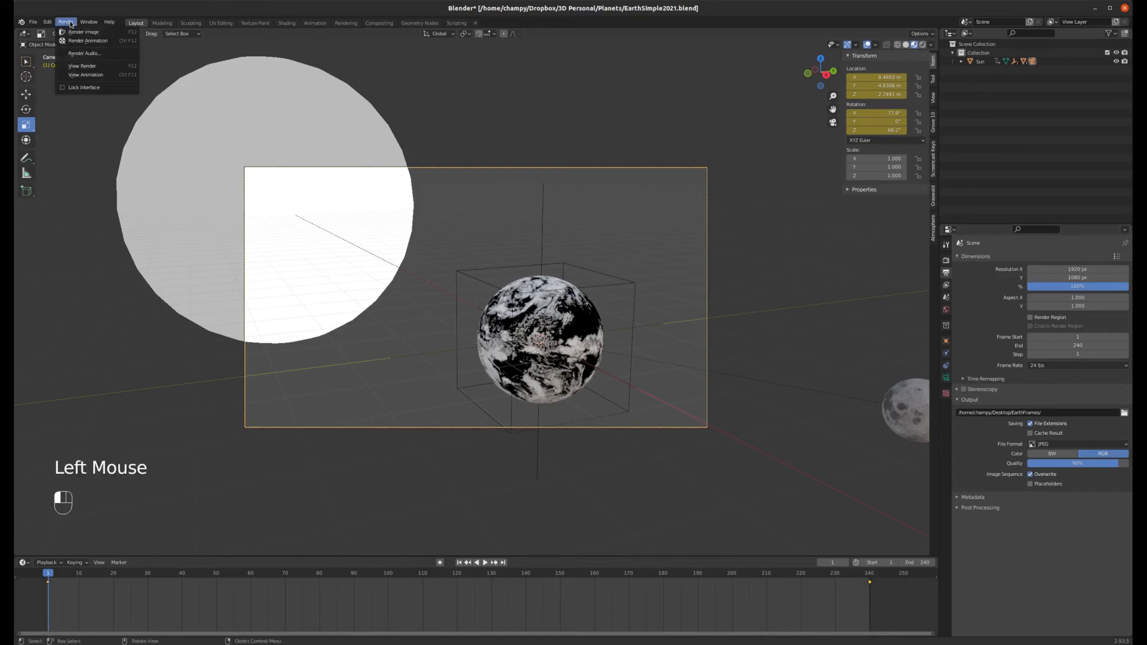
click(93, 44)
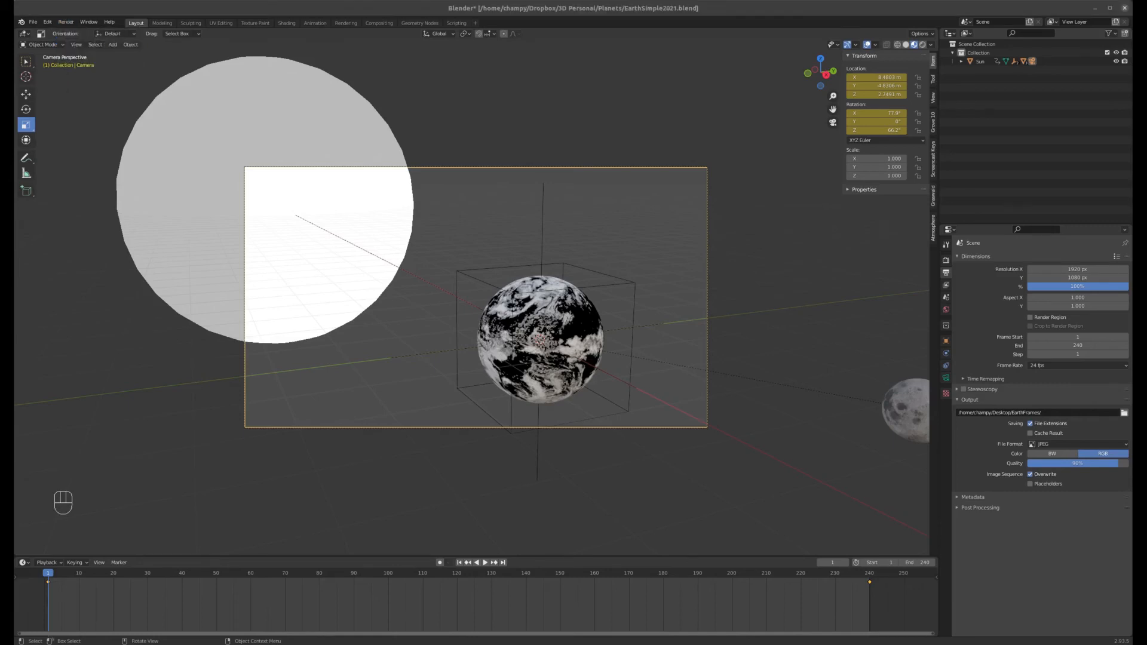
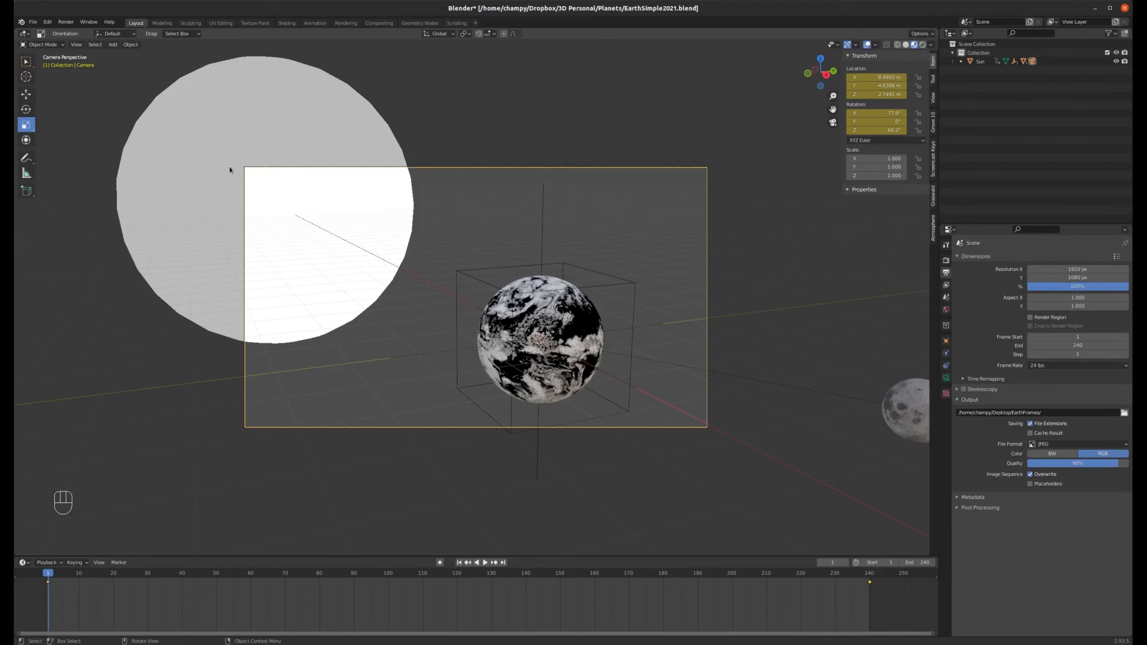
click(33, 22)
click(33, 22)
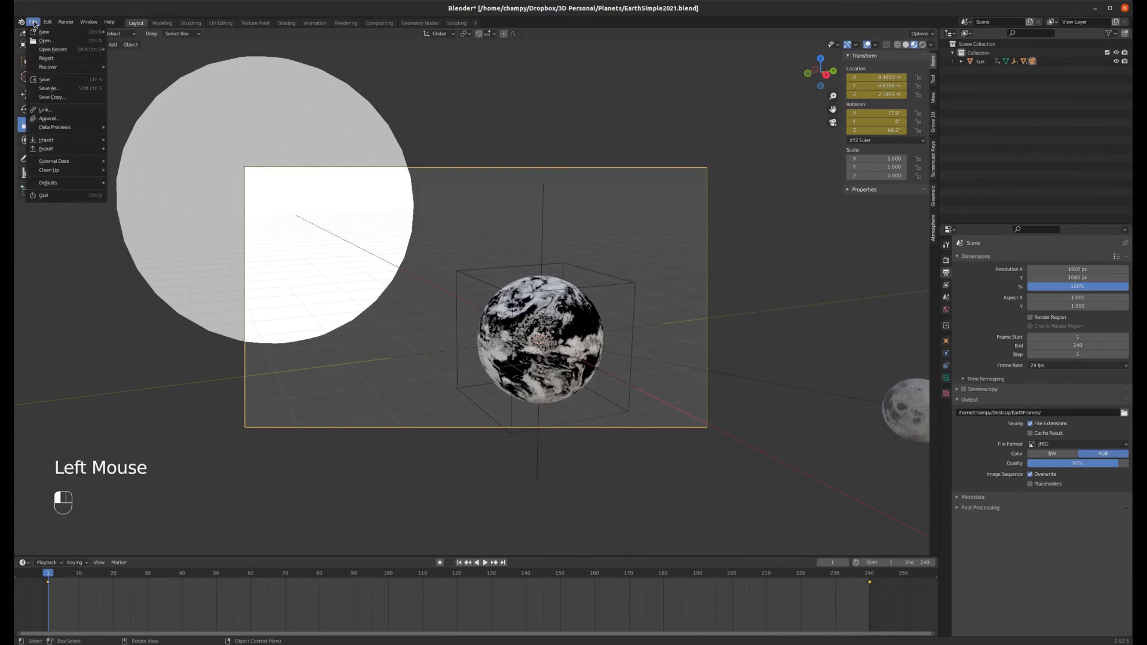
mouse_move(45, 31)
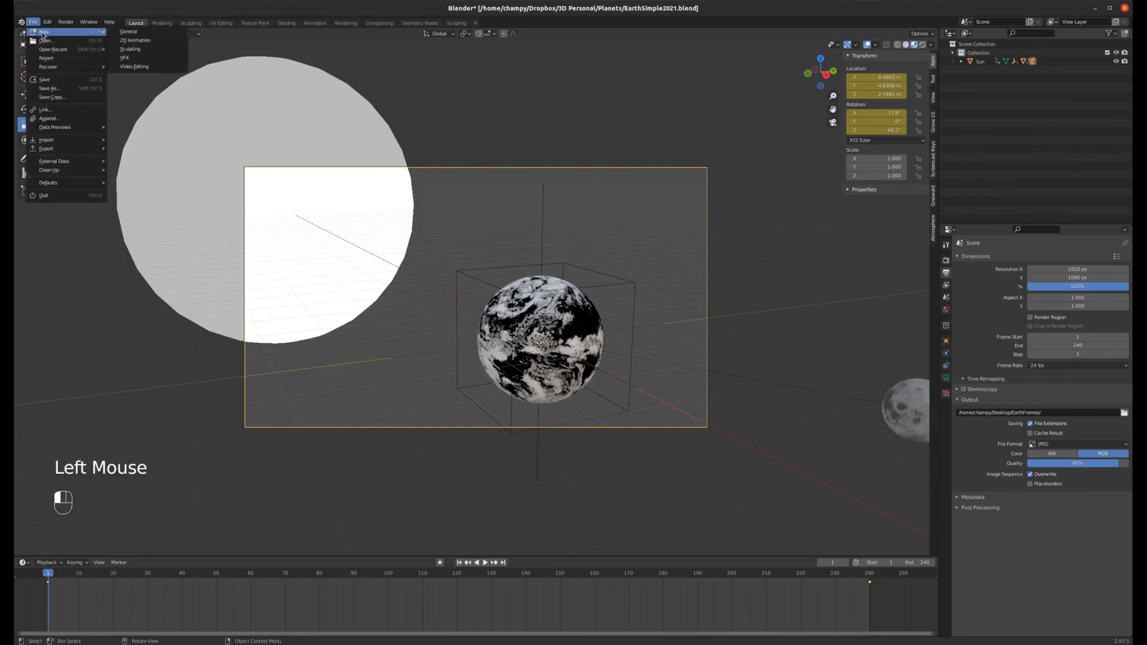
click(142, 67)
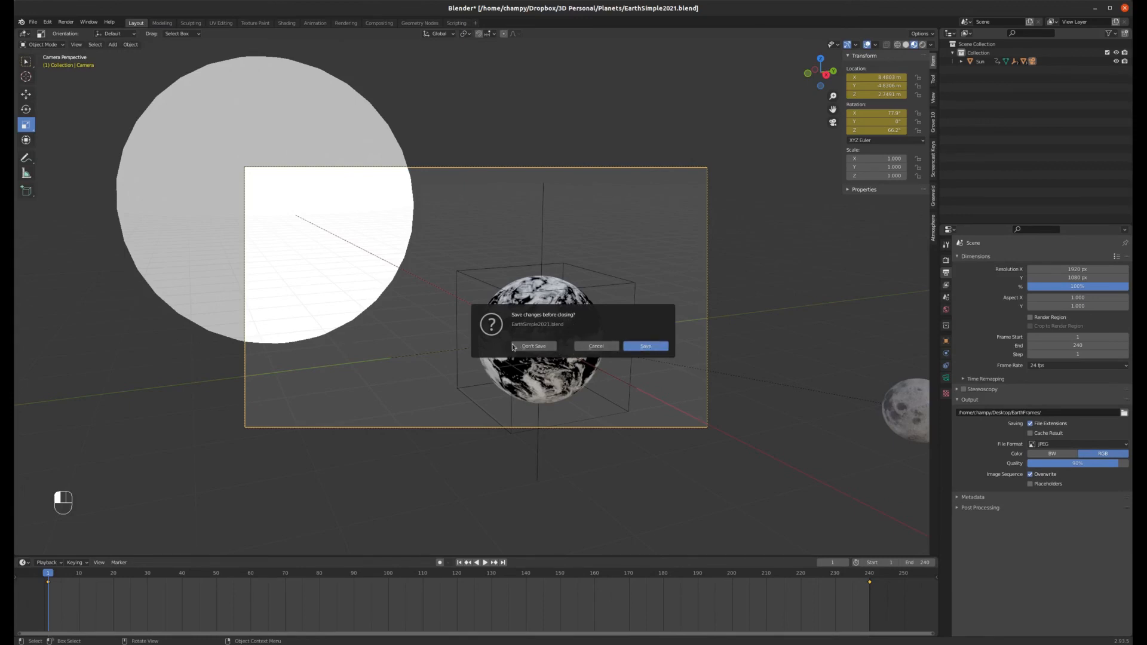
click(597, 346)
Step: Save the project under a new name, EarthSimple2021-animated.blend, in the same Planets folder
click(33, 22)
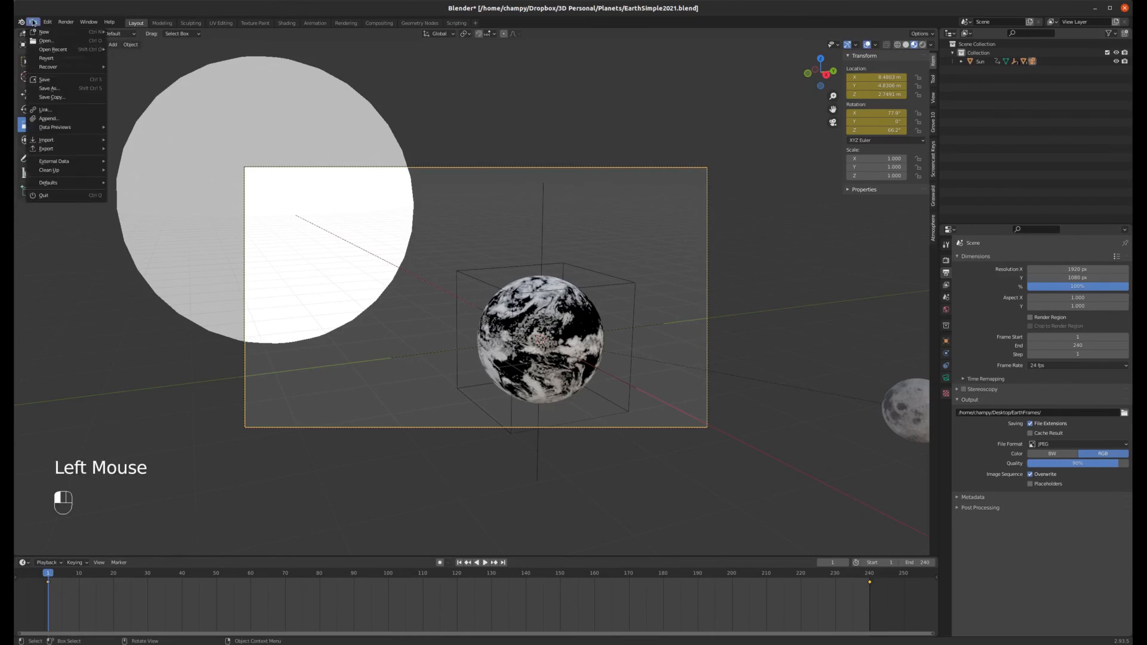
click(58, 89)
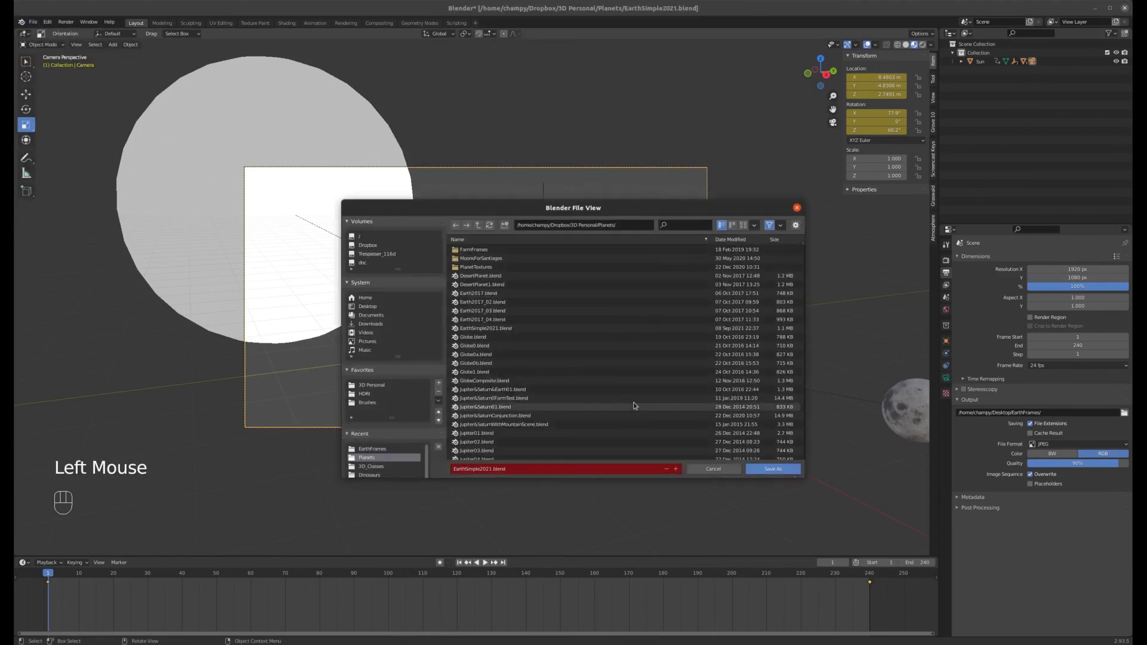
click(493, 469)
click(493, 469)
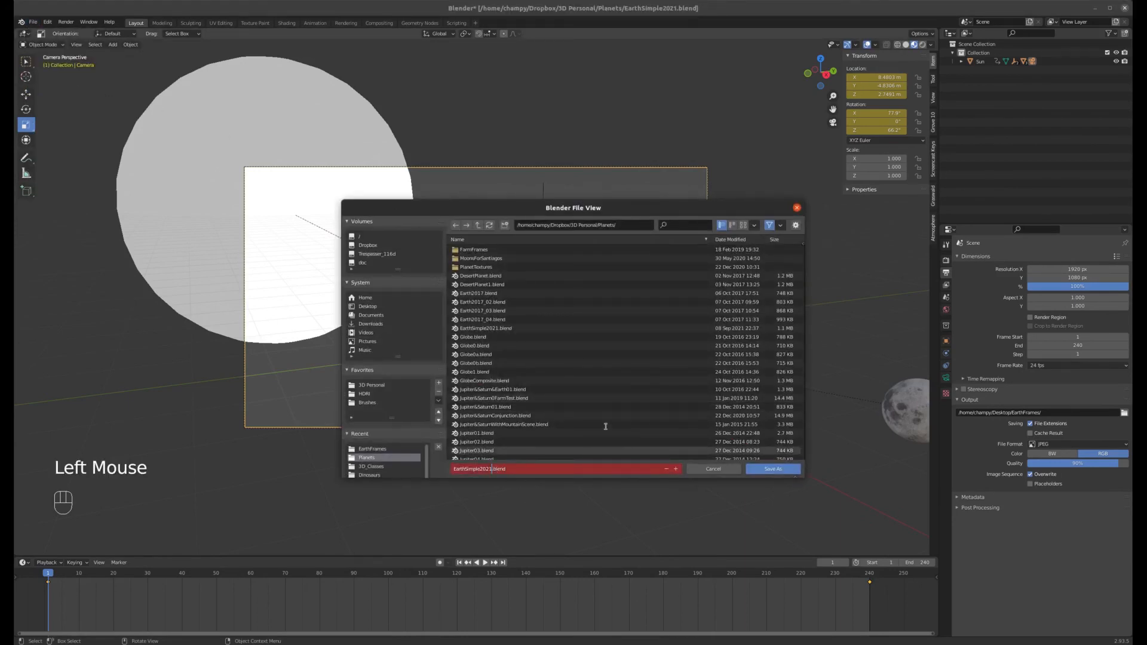
text(-animated)
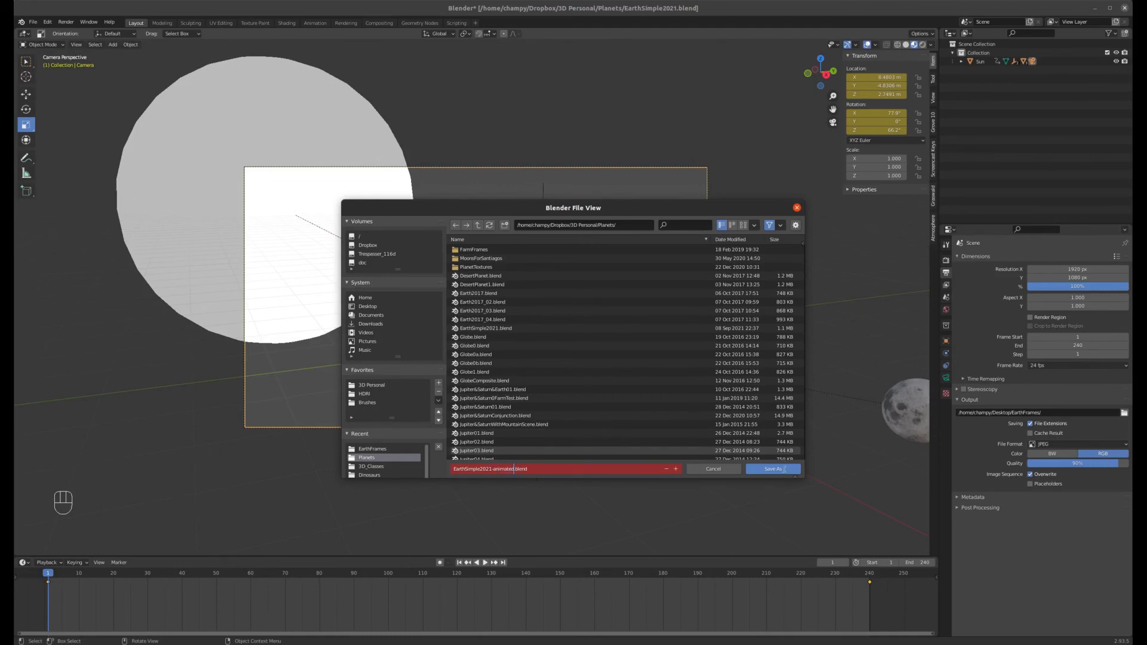
click(777, 469)
Step: Start a new Video Editing file
click(33, 22)
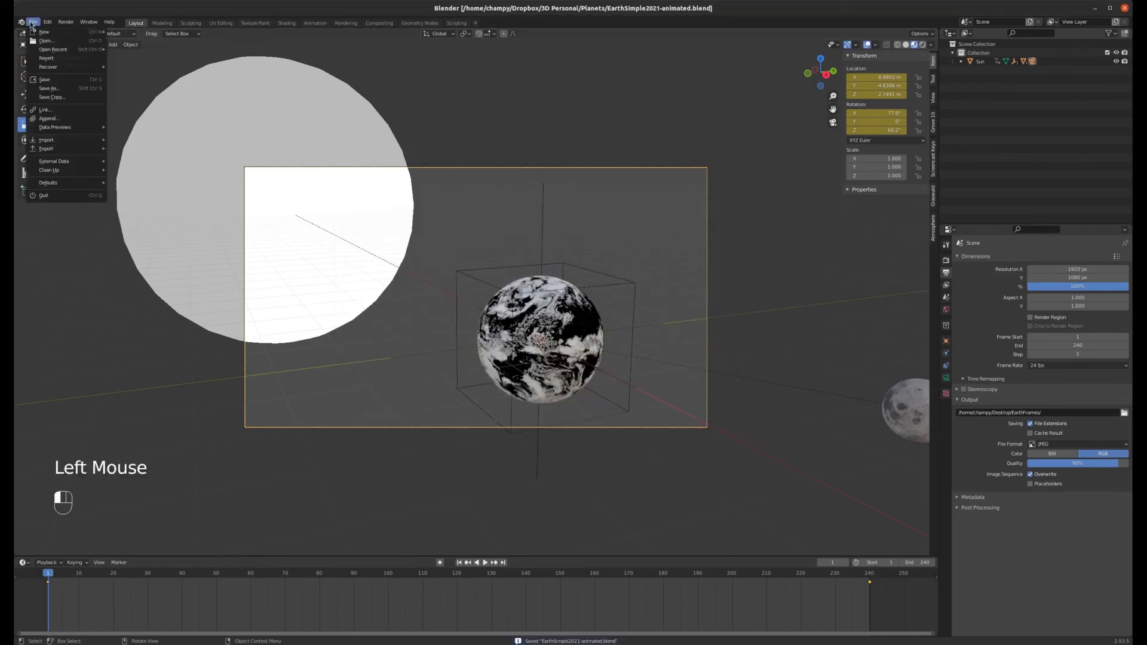
mouse_move(54, 32)
click(166, 69)
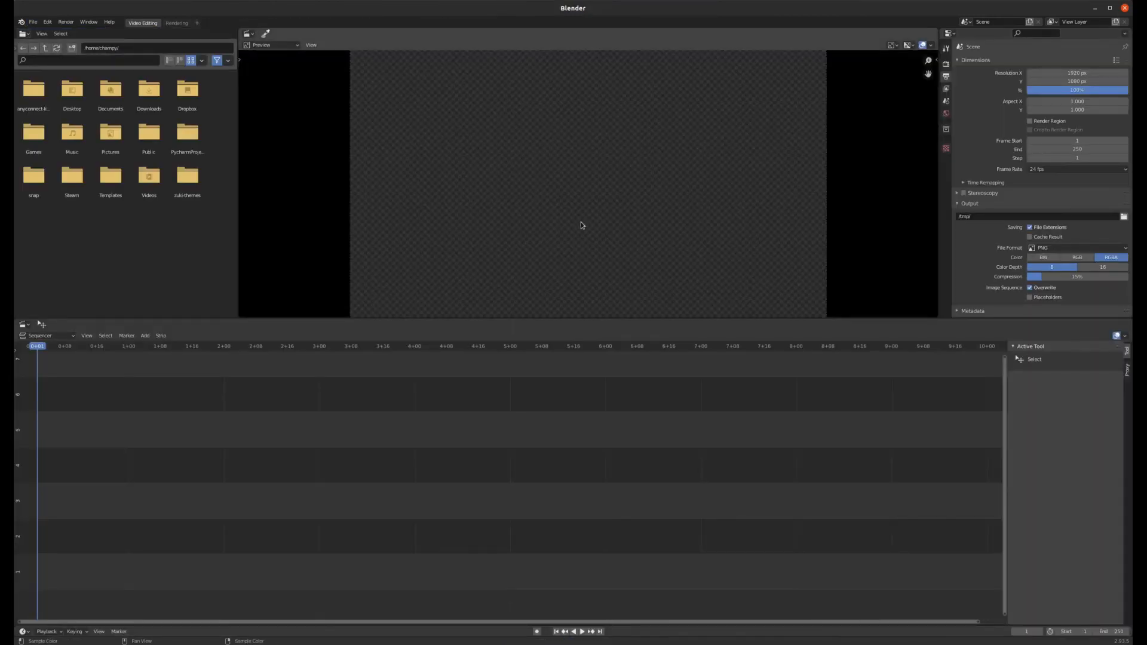
Step: Add all JPEG frames from the Desktop EarthFrames folder to the sequencer as an image sequence strip
click(148, 337)
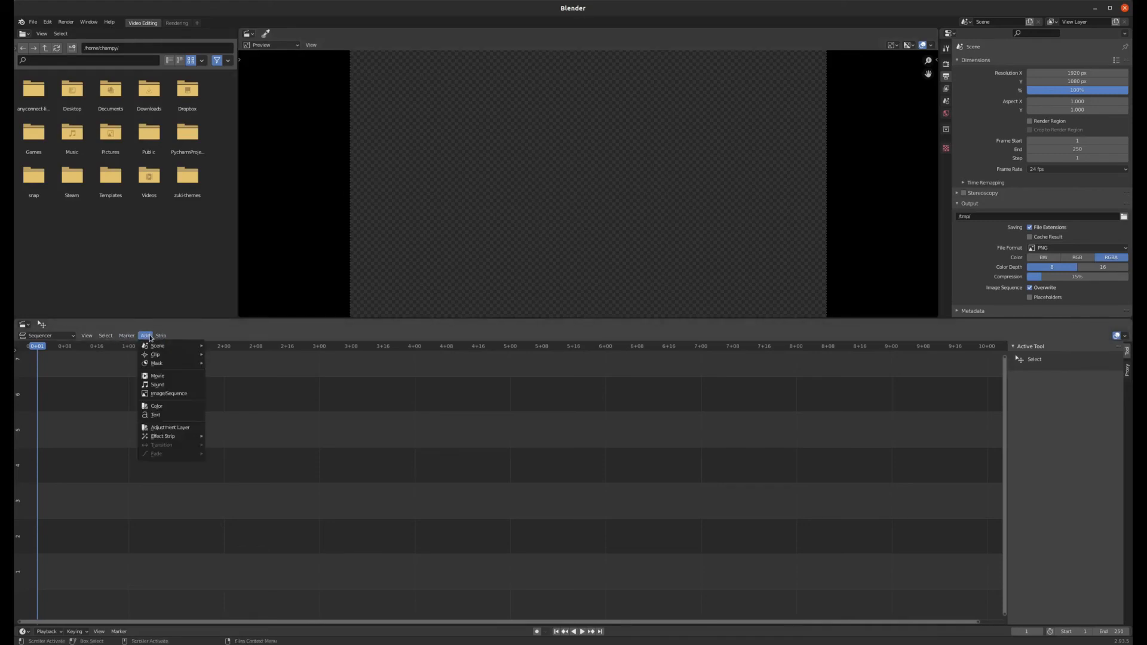
click(170, 393)
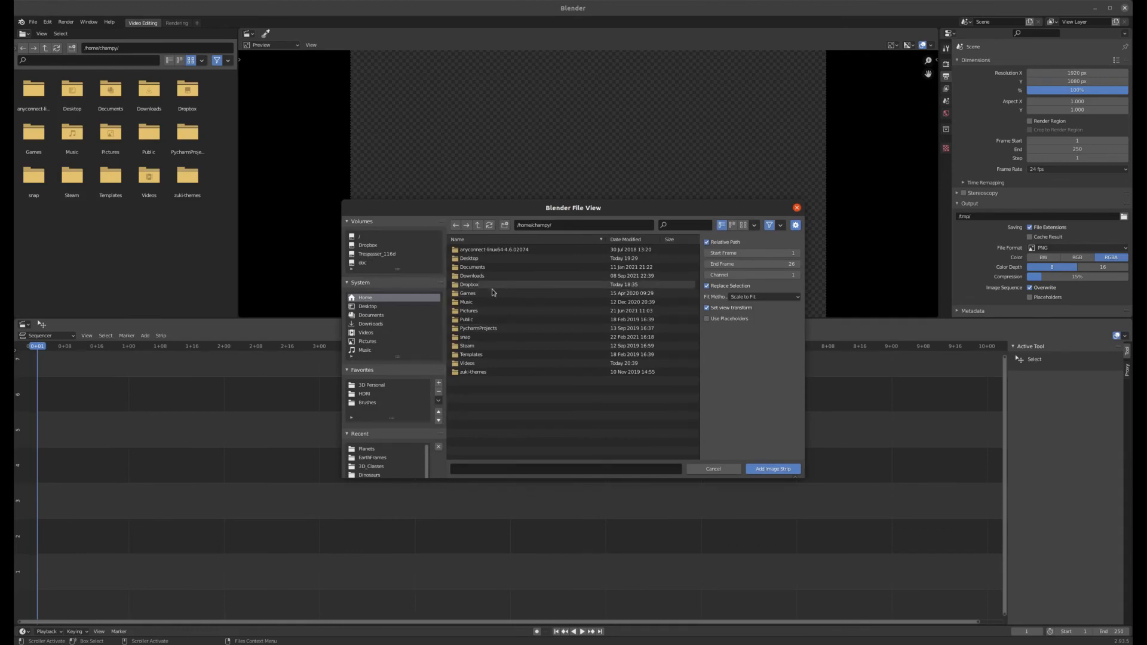
click(368, 306)
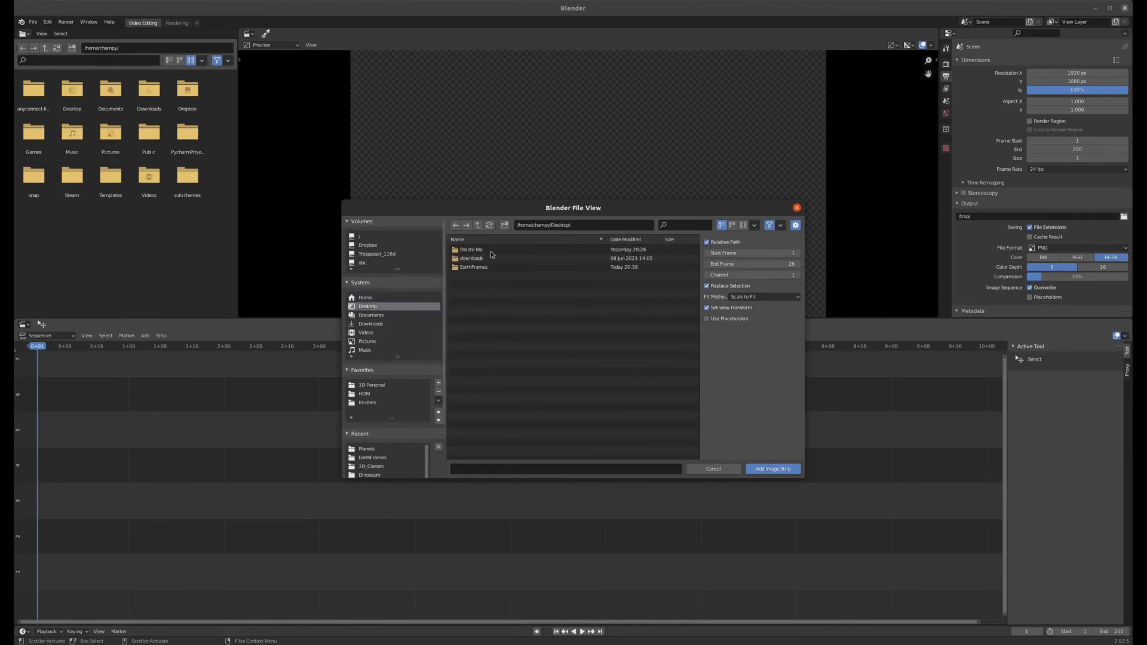
click(455, 268)
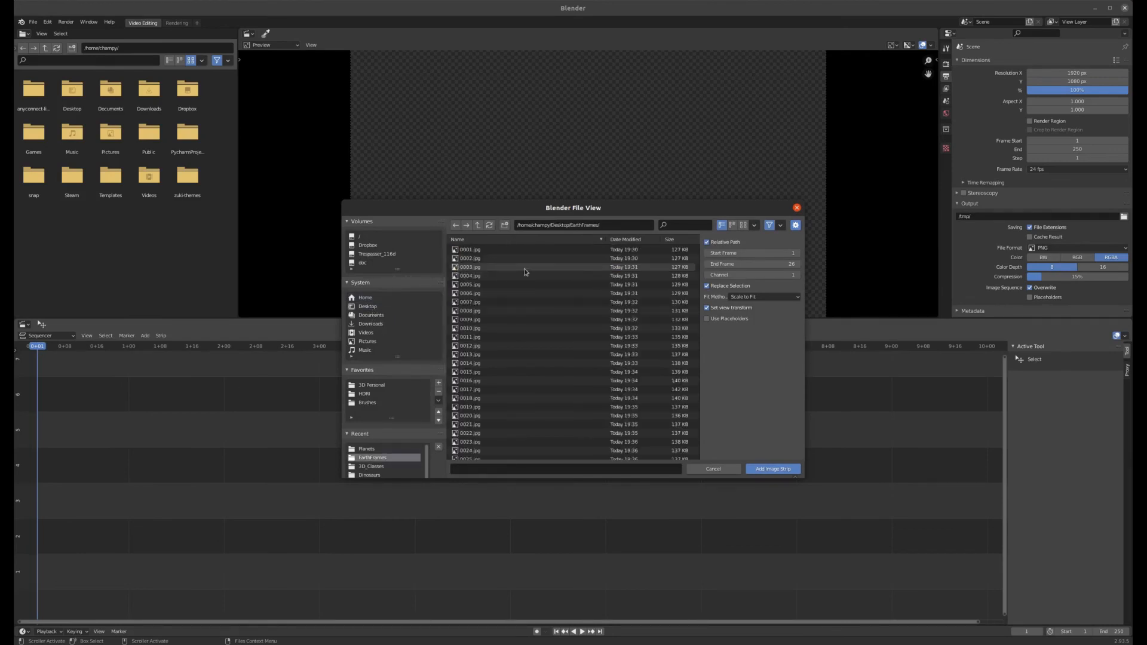
key(a)
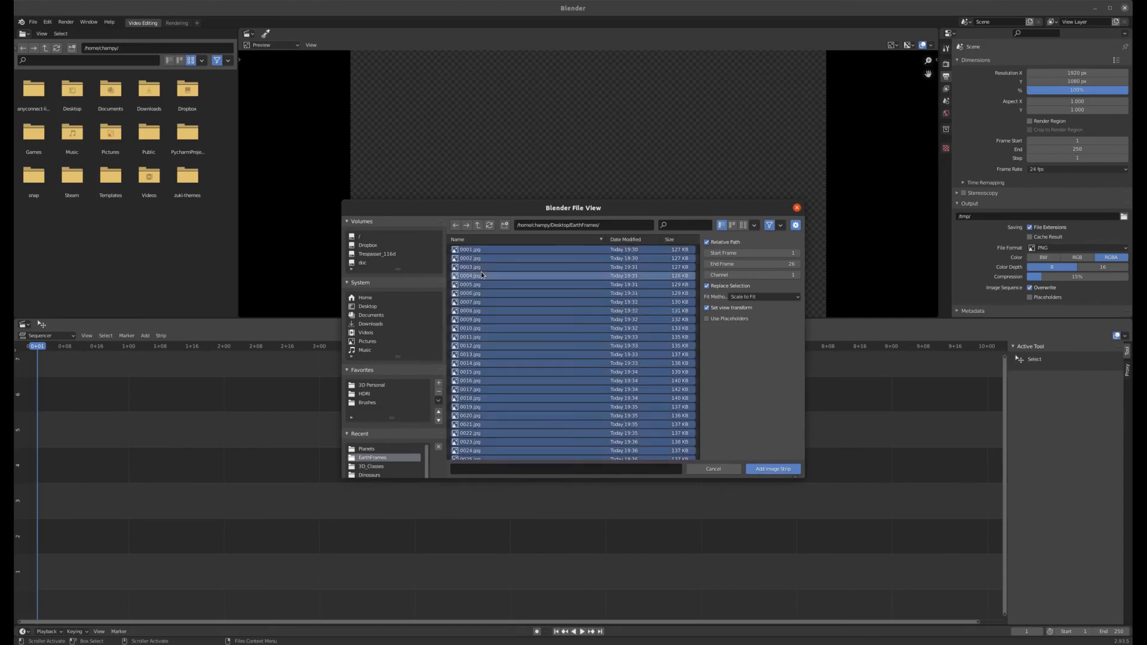
click(775, 469)
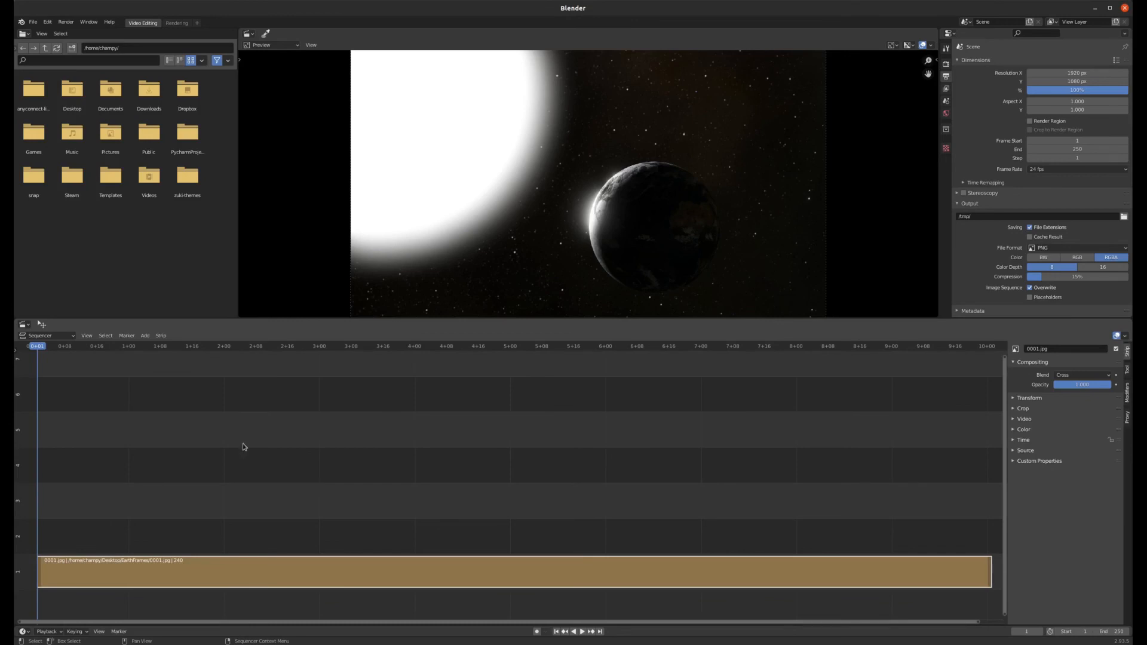
Step: Set the scene's end frame to 240 to match the strip length
scroll(215, 457, down, 2)
scroll(215, 457, up, 1)
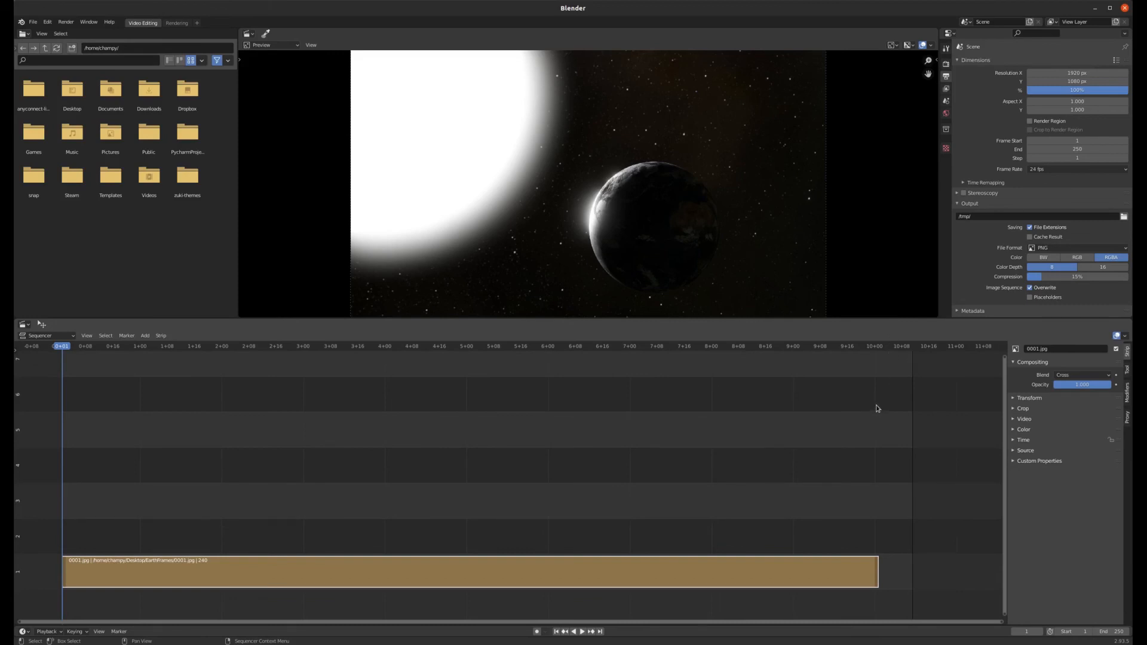
click(1110, 631)
text(240)
key(Return)
Step: Set the render output path to the EarthFrames folder on the Desktop
mouse_move(65, 348)
mouse_down()
mouse_move(812, 332)
mouse_move(162, 331)
mouse_move(181, 305)
mouse_move(475, 329)
mouse_move(195, 324)
mouse_move(268, 310)
mouse_move(300, 312)
mouse_move(90, 320)
mouse_move(62, 339)
mouse_up()
click(1124, 217)
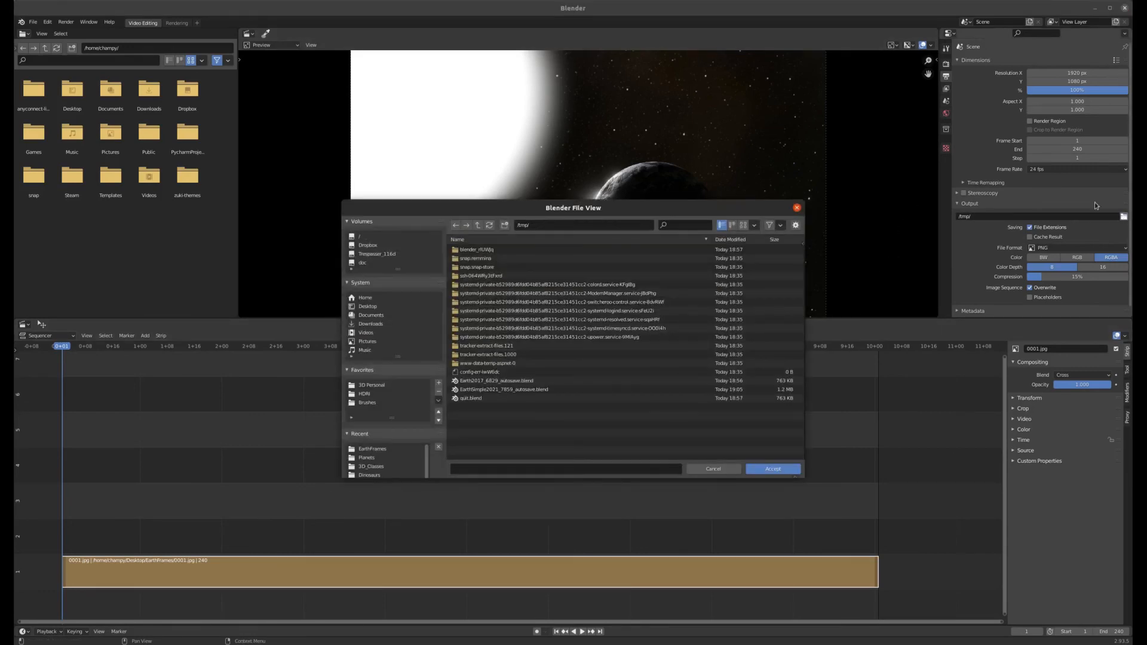
click(371, 307)
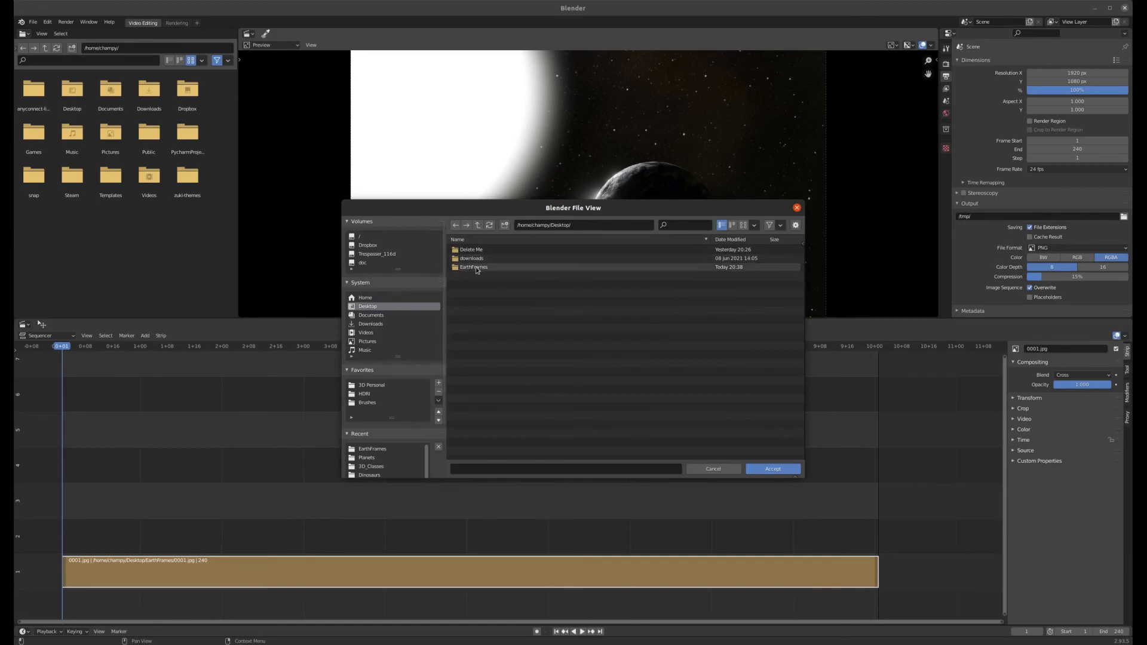
click(474, 267)
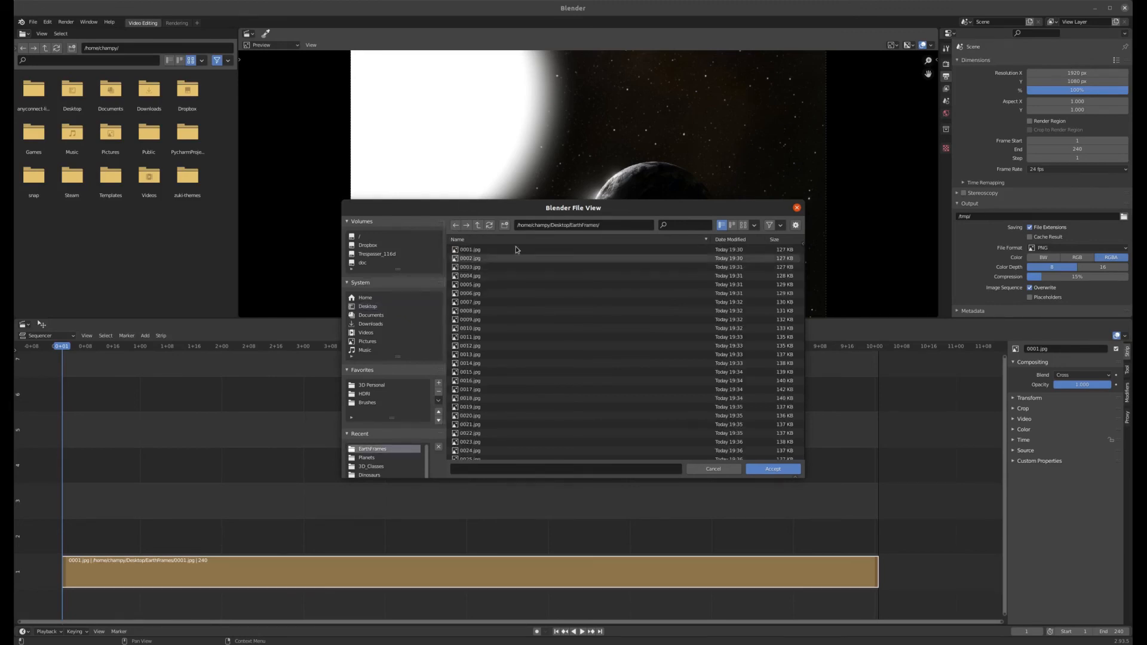
click(772, 470)
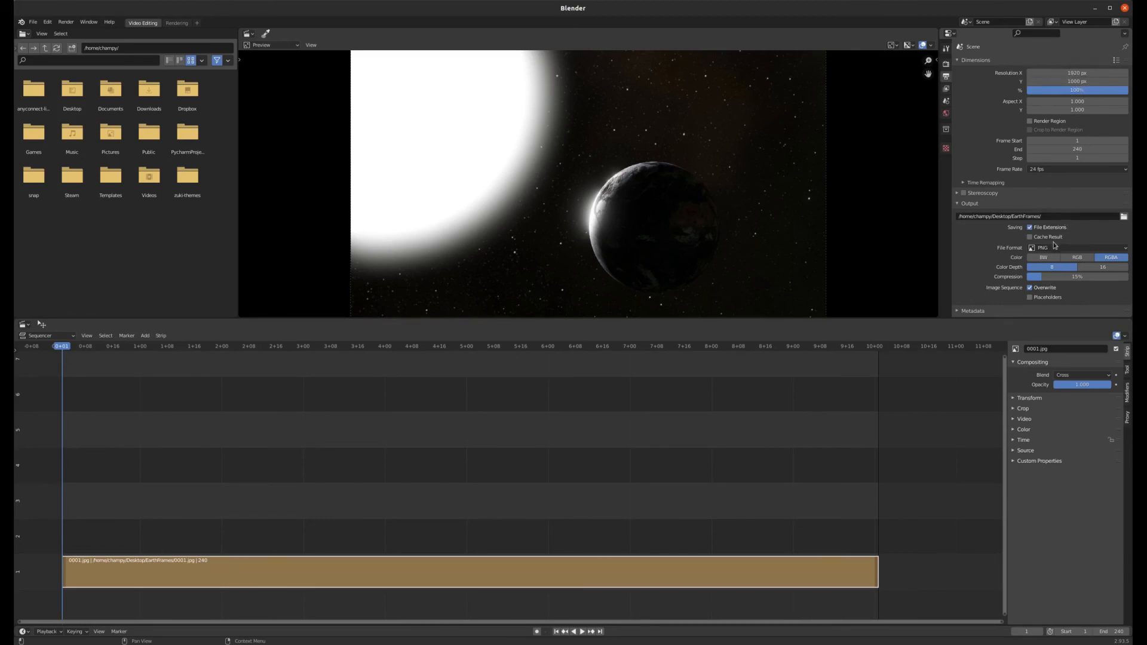
Step: Set the output file format to FFmpeg Video with an MPEG-4 container
click(1085, 250)
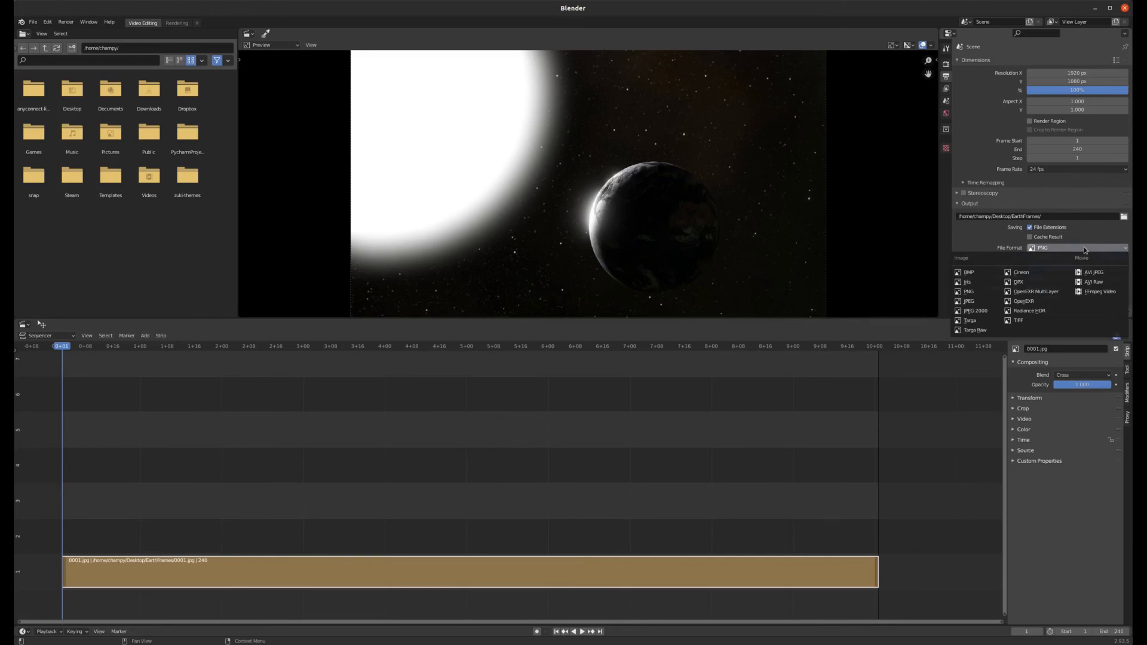
click(1089, 293)
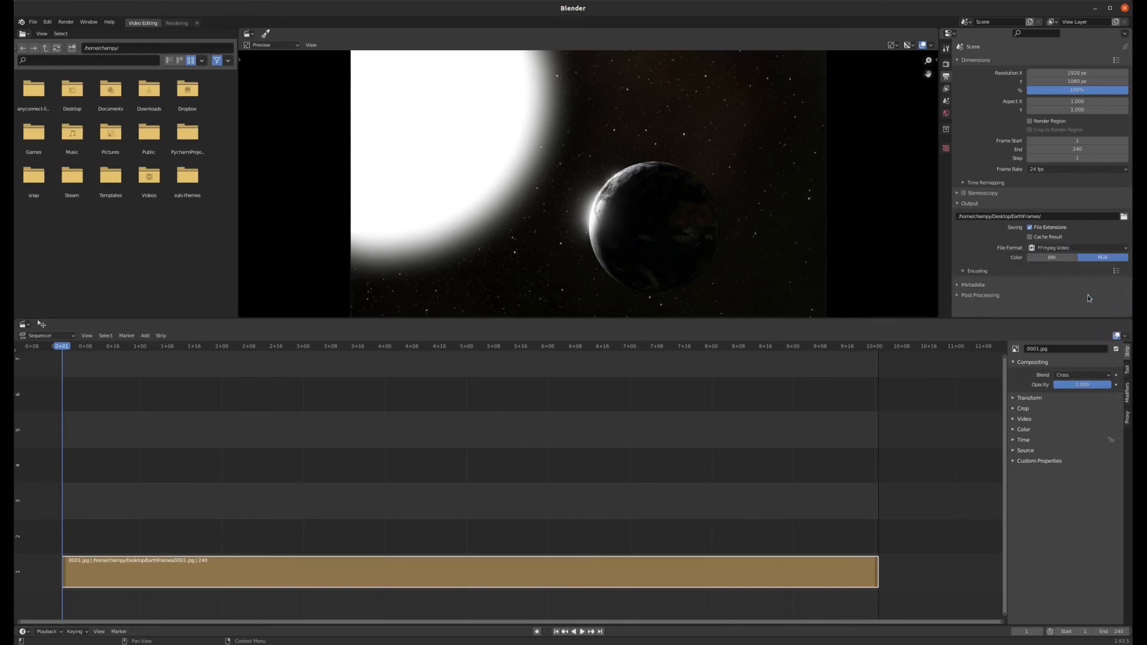
click(964, 271)
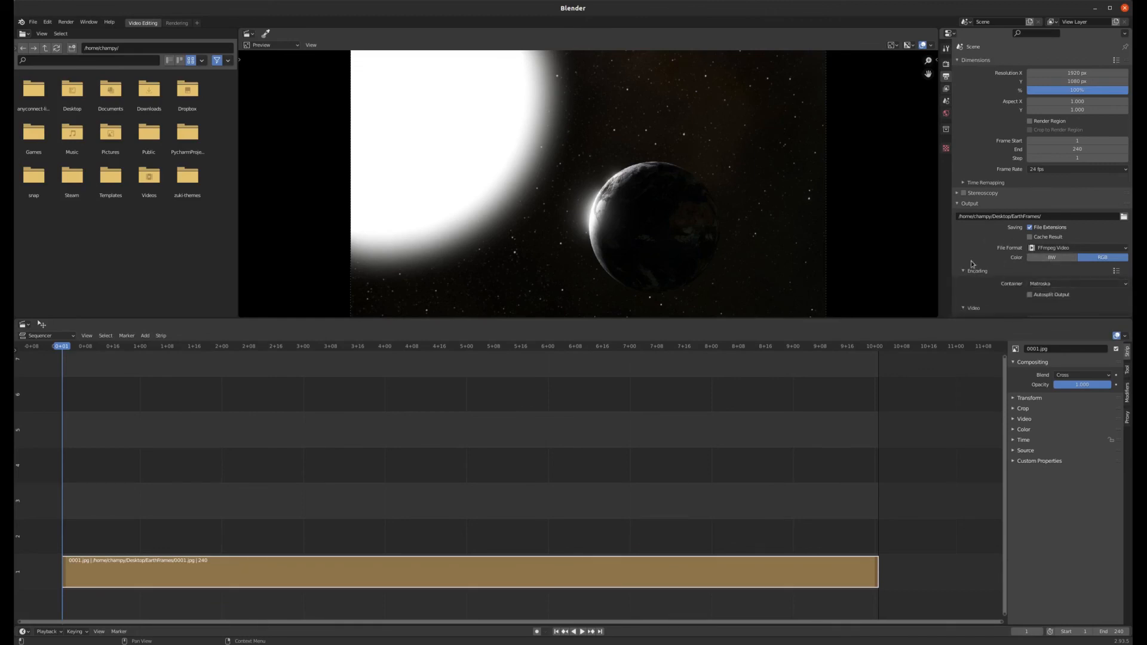
scroll(982, 263, down, 1)
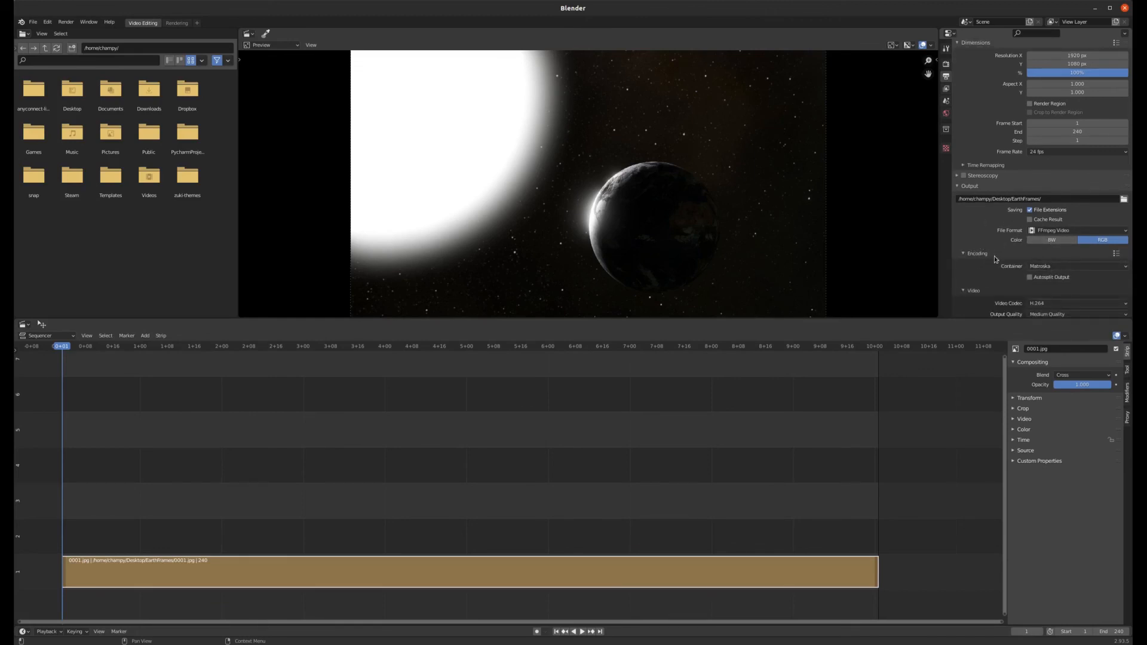
click(1099, 267)
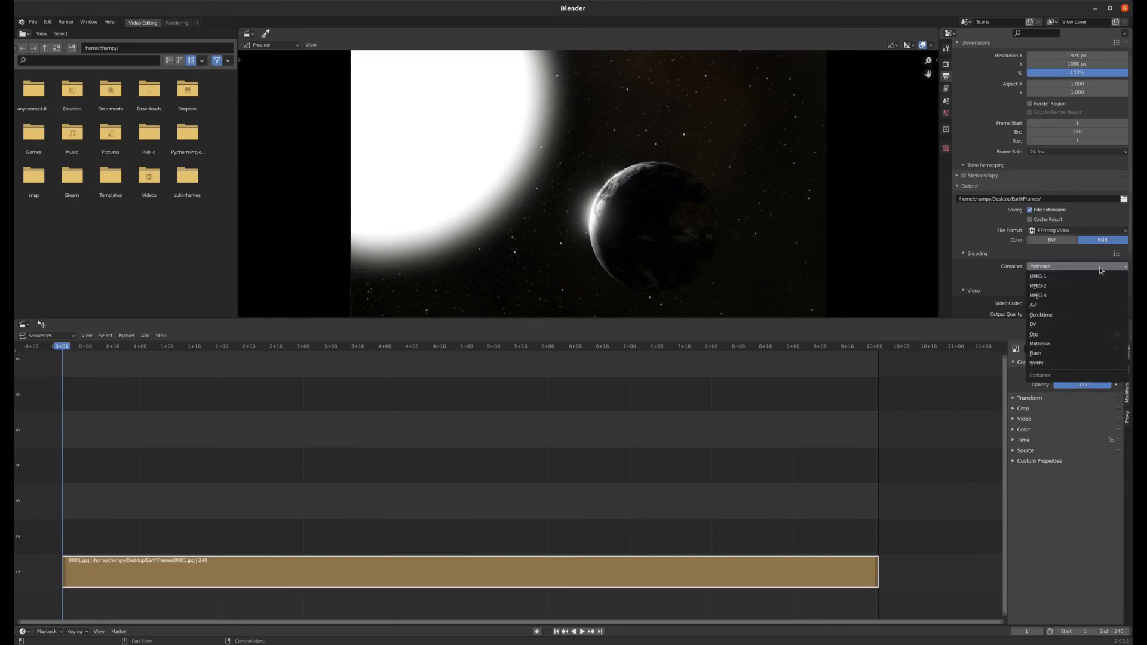
click(1044, 297)
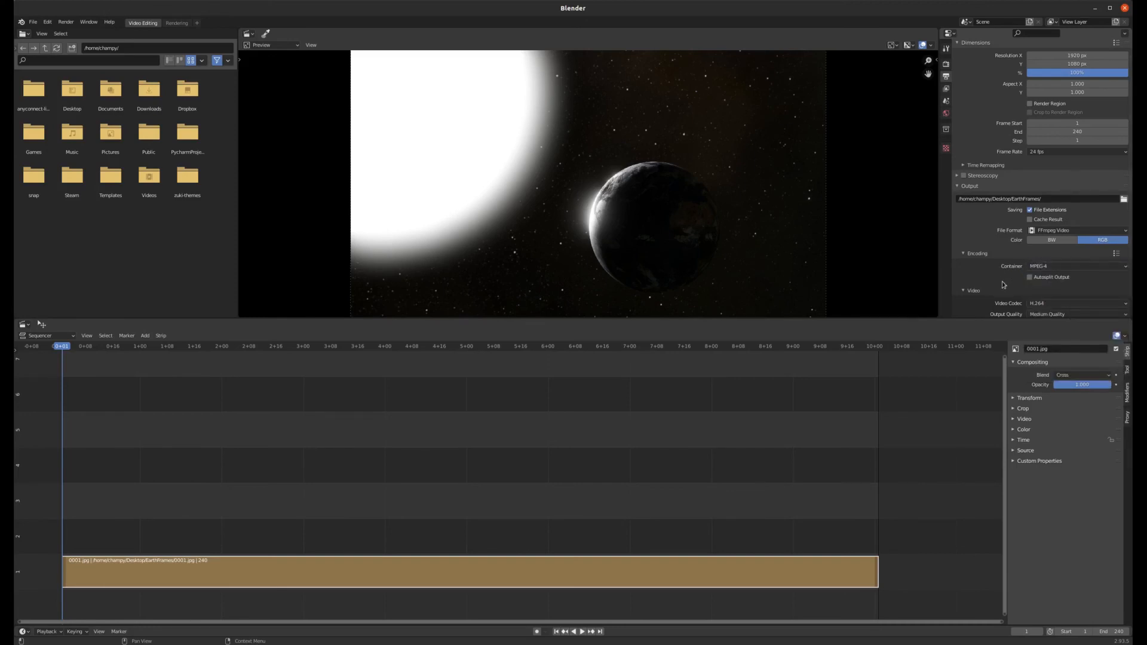
Step: Render the animation as a video, then close the render window
scroll(1002, 282, up, 1)
scroll(1002, 282, down, 1)
scroll(1002, 284, up, 1)
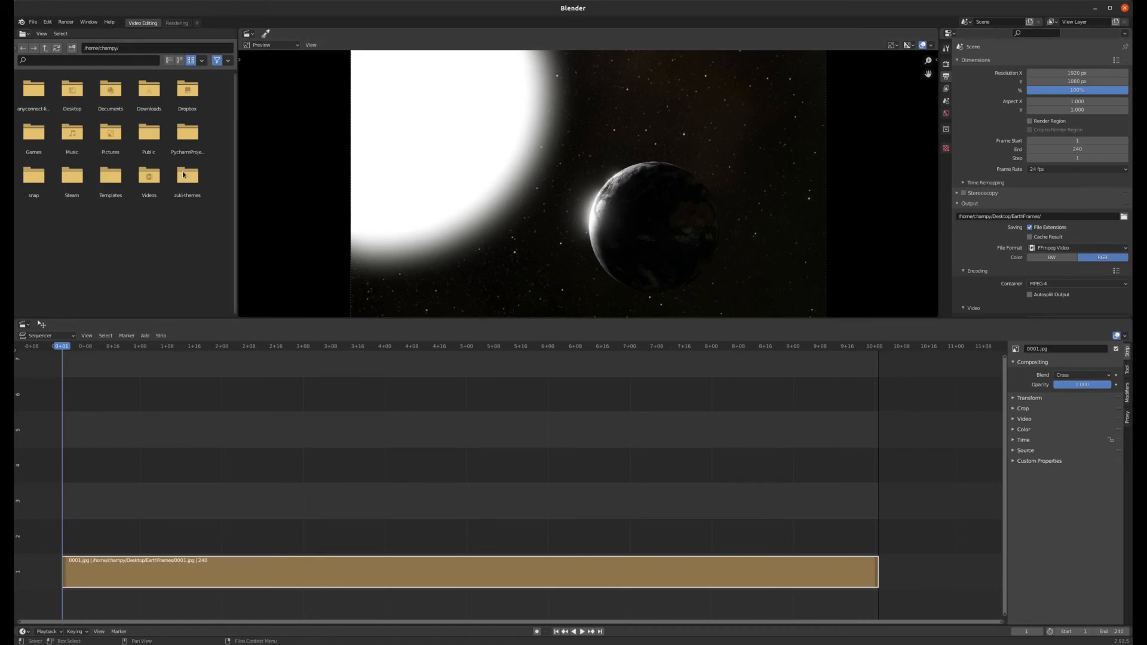
click(66, 22)
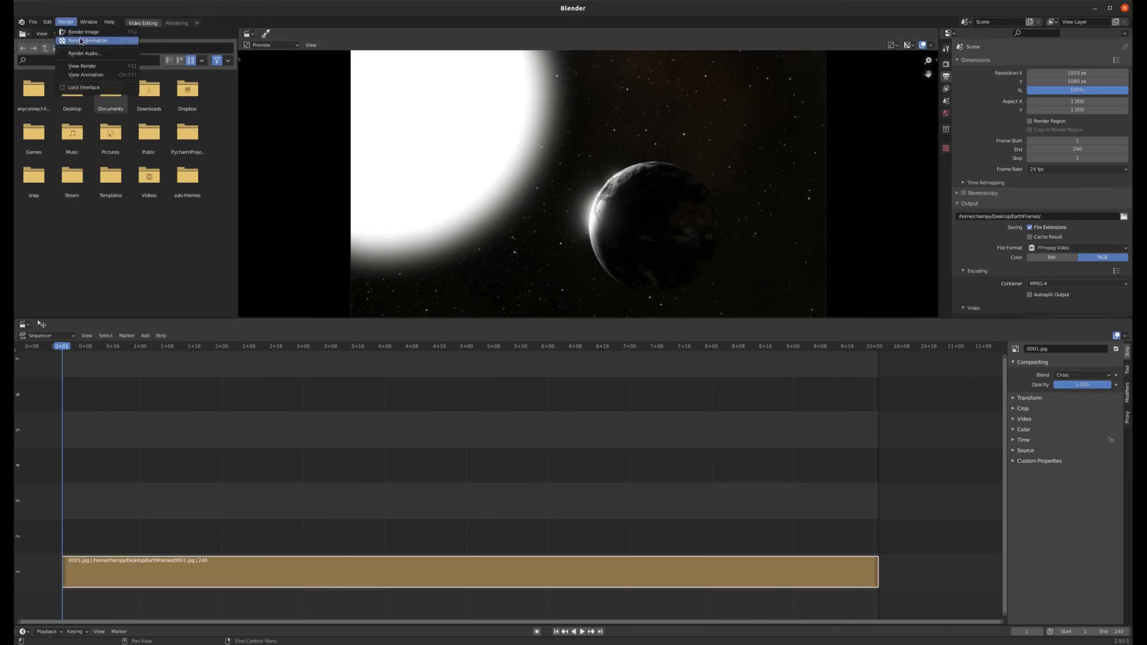
click(81, 41)
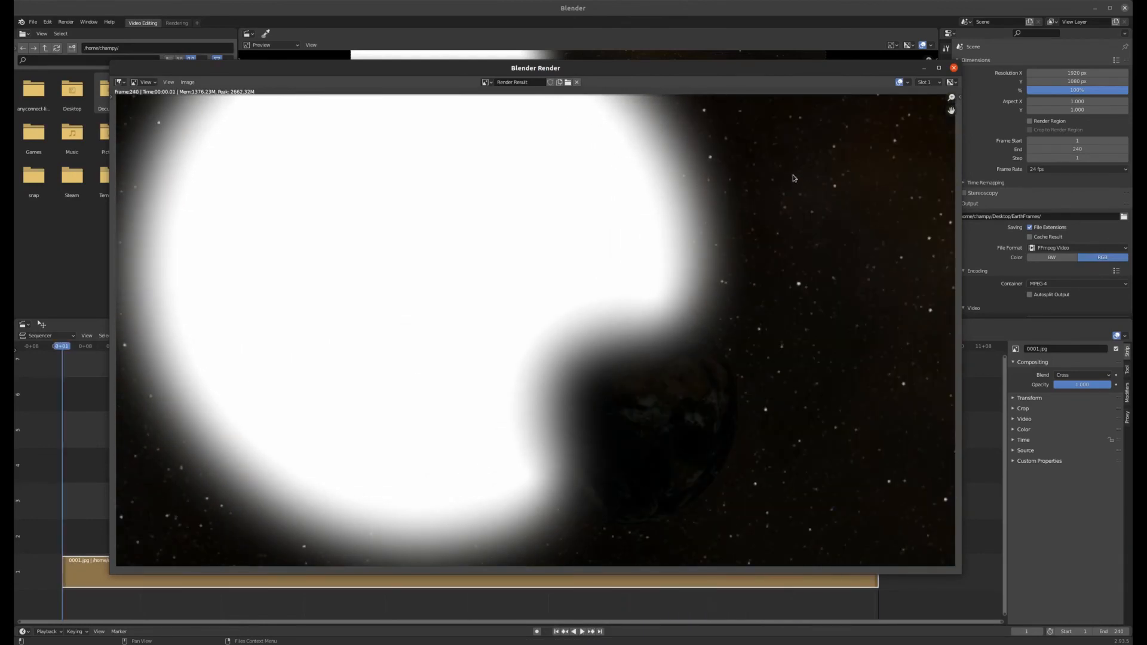
click(954, 69)
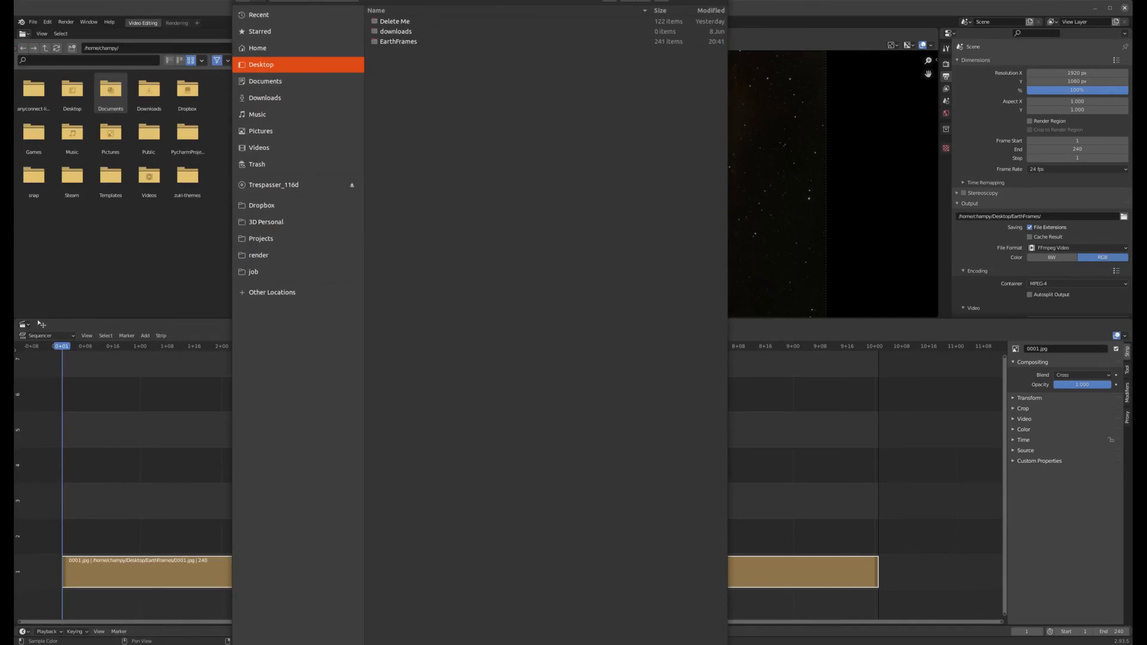
Step: Open the EarthFrames folder in the file manager and play the rendered MP4 video to check it
drag(231, 0, 283, 486)
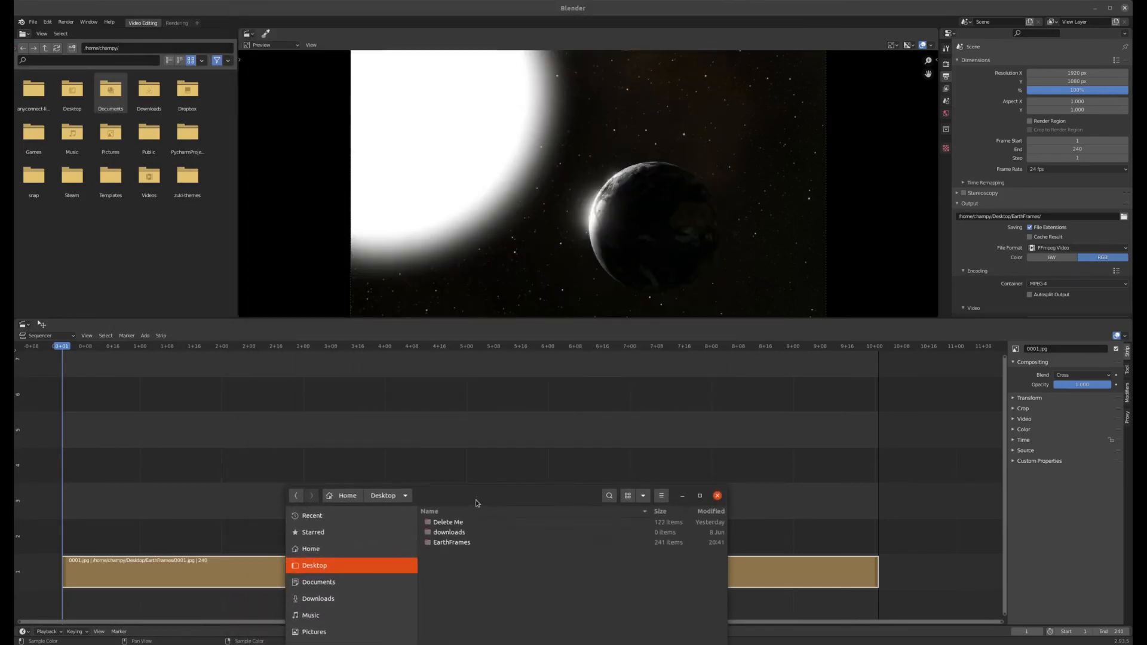
drag(476, 501, 537, 167)
double_click(481, 169)
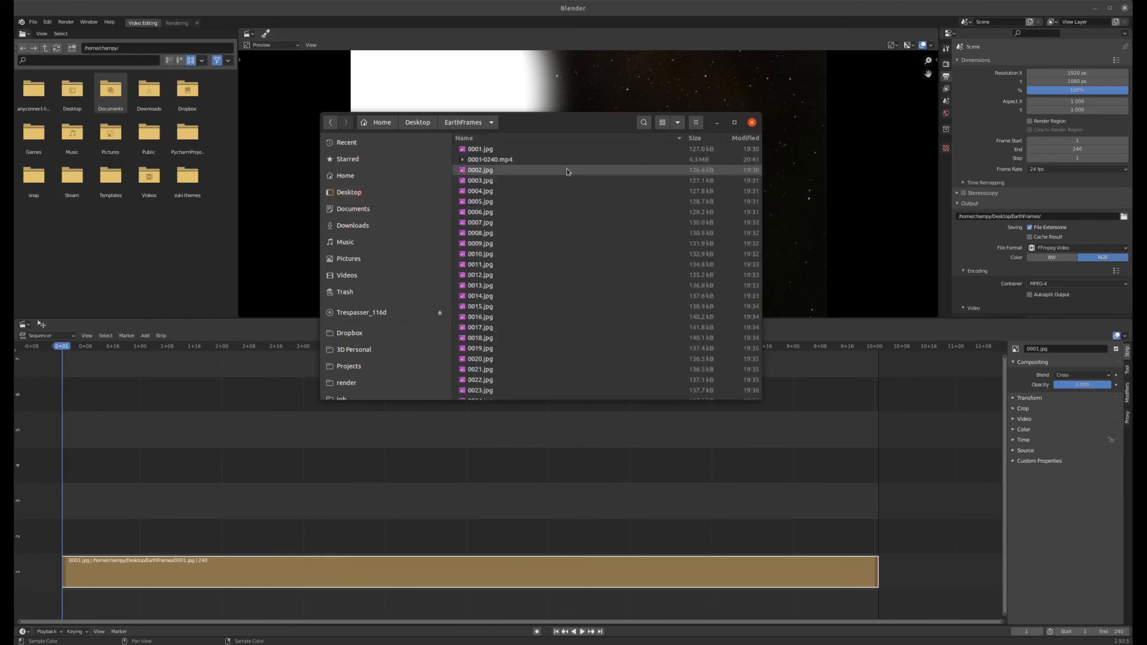
double_click(495, 160)
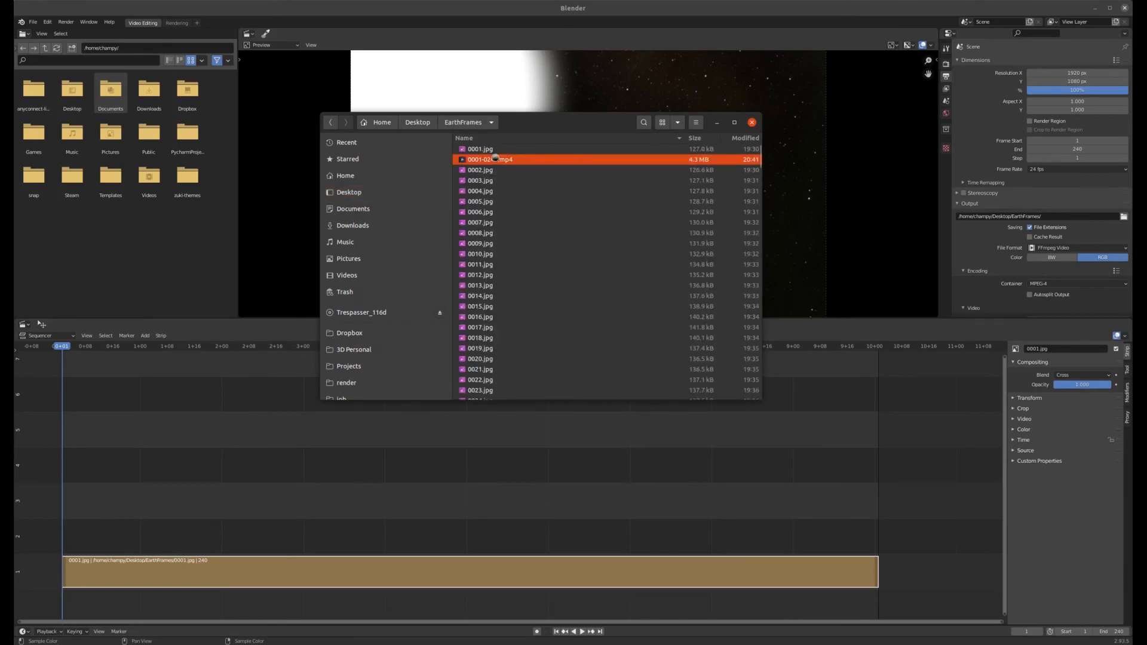
key(Escape)
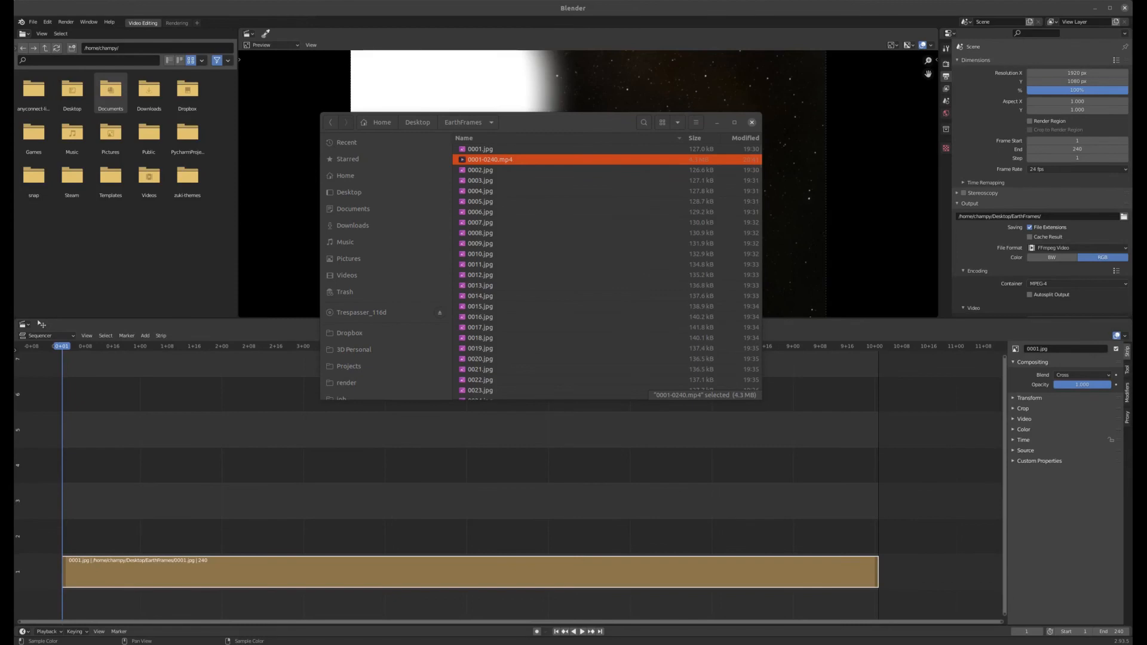
drag(14, 9, 388, 257)
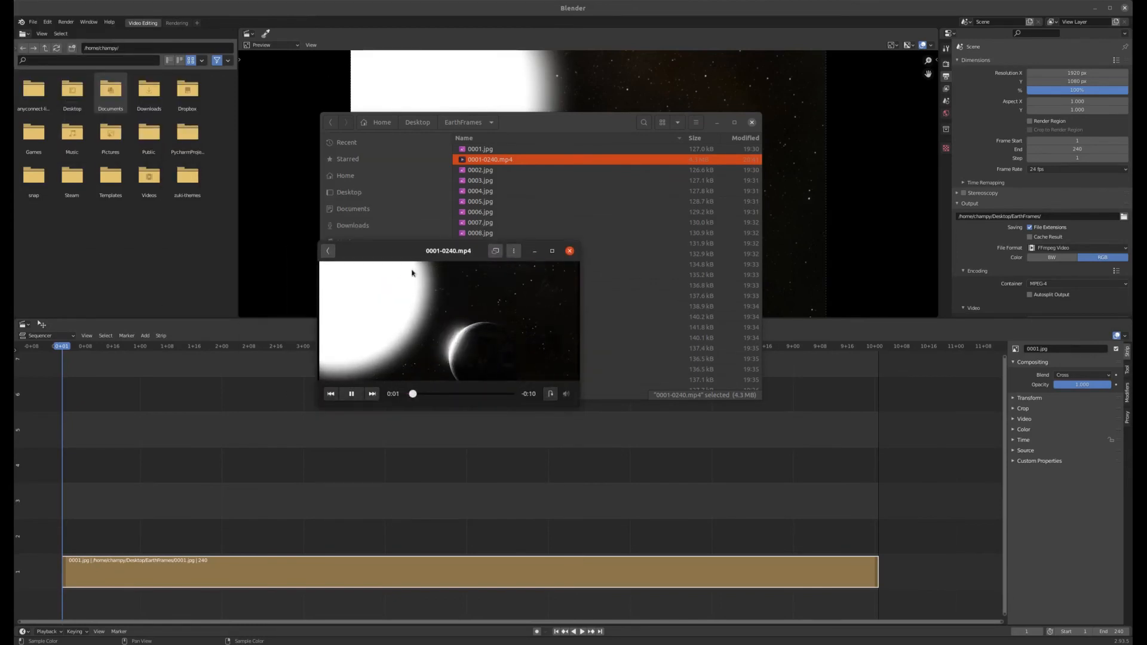
drag(577, 405, 794, 543)
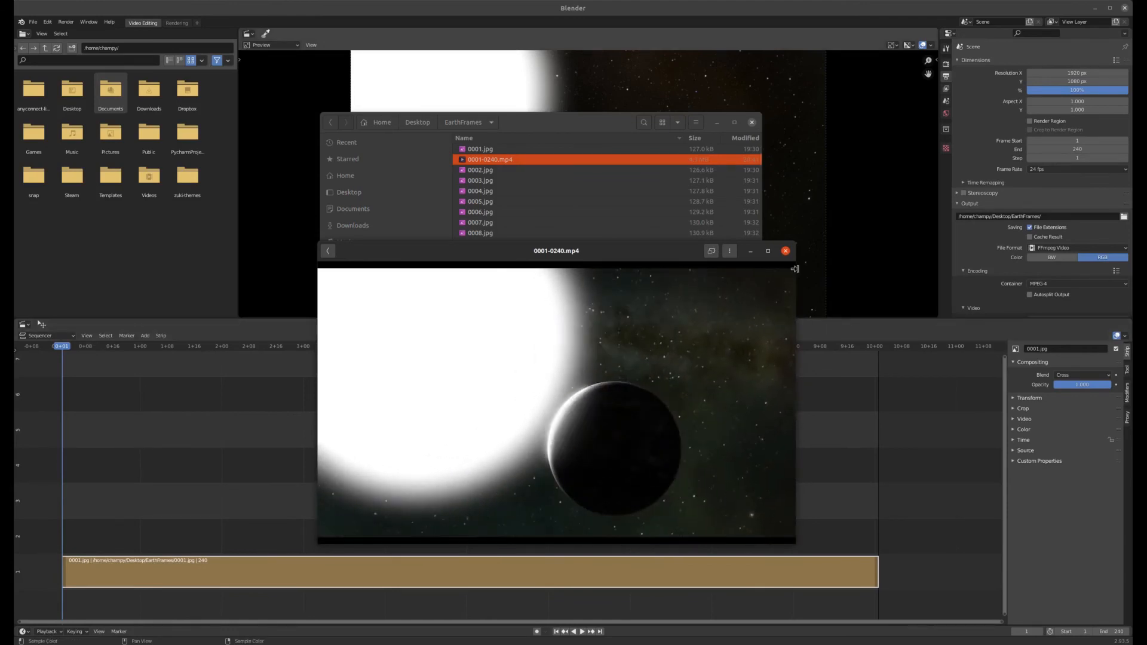
click(786, 252)
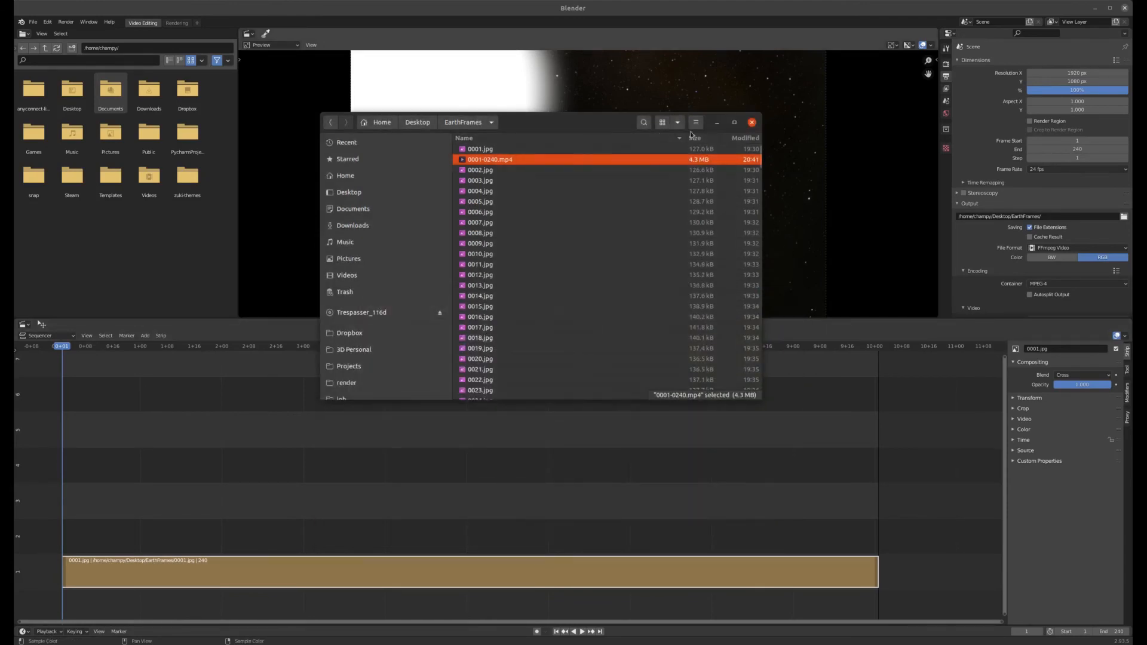
click(753, 123)
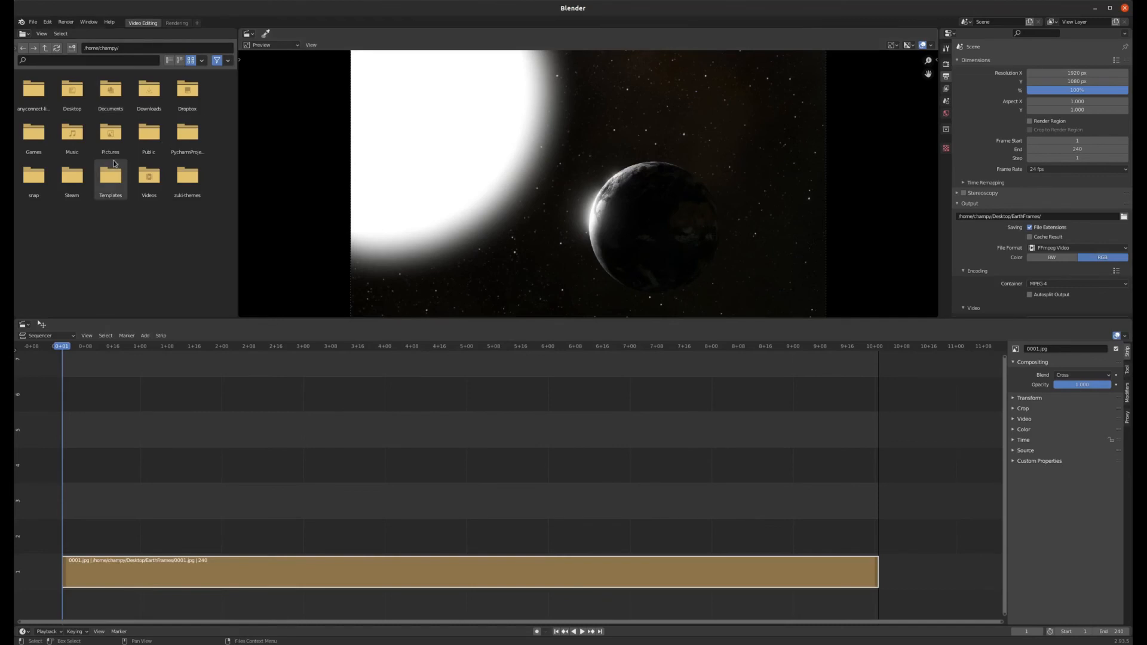